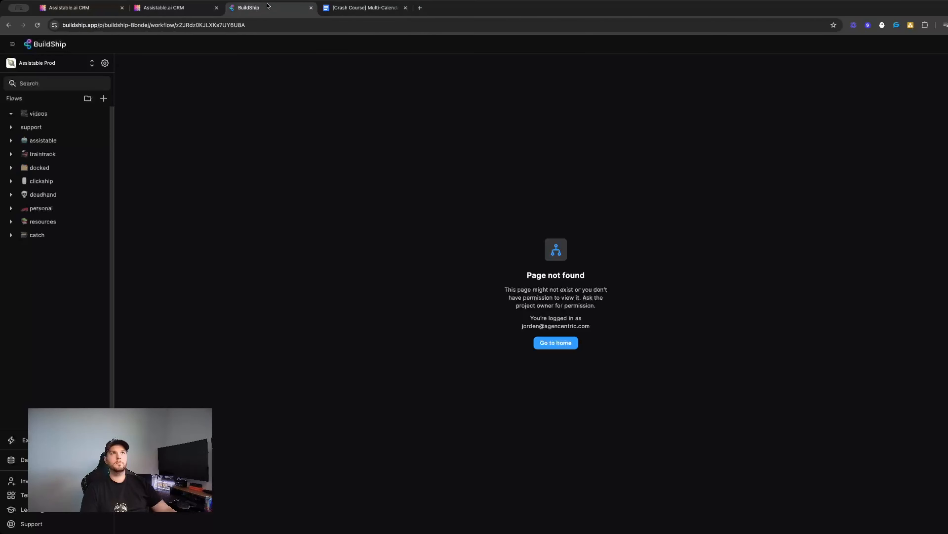
# From the Assistants list, open the Test assistant's configuration to show its prompt and tools
pyautogui.click(267, 9)
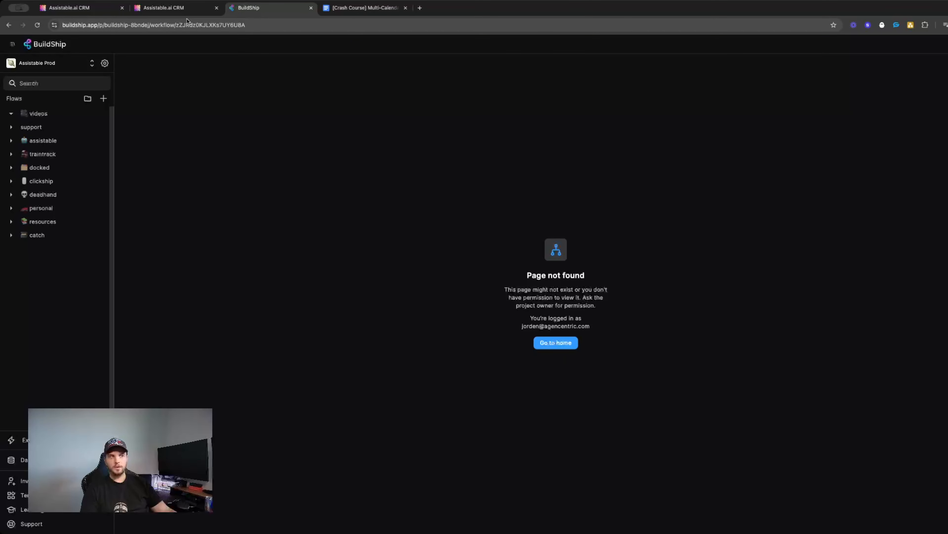
pyautogui.click(187, 10)
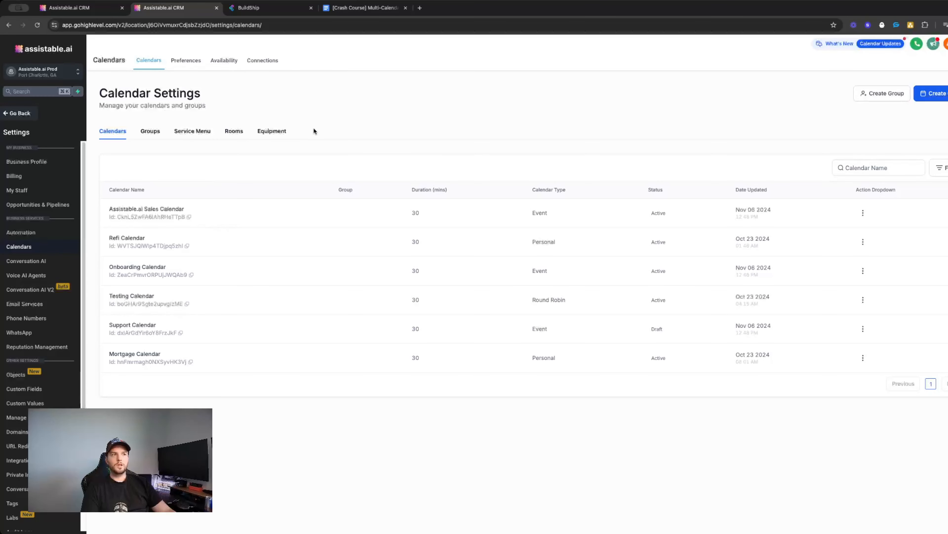
pyautogui.click(108, 8)
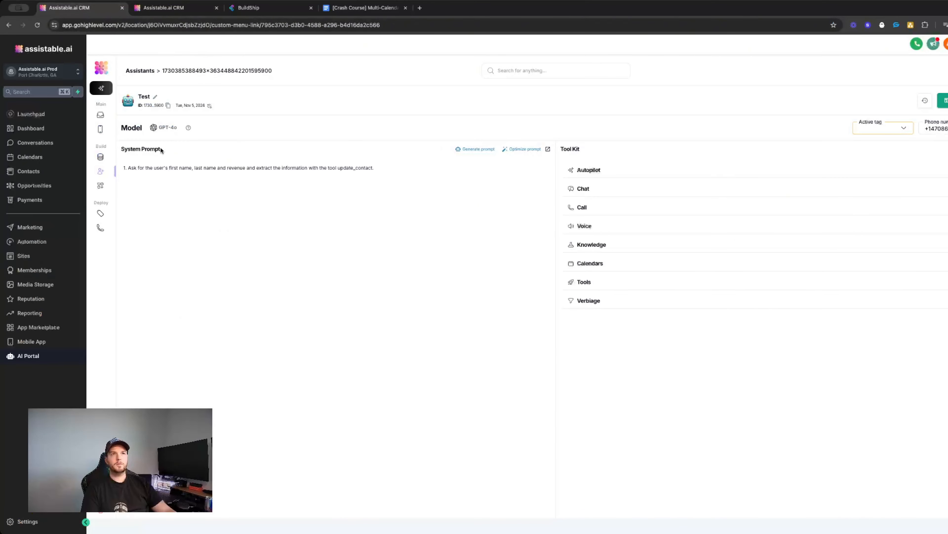
pyautogui.click(142, 70)
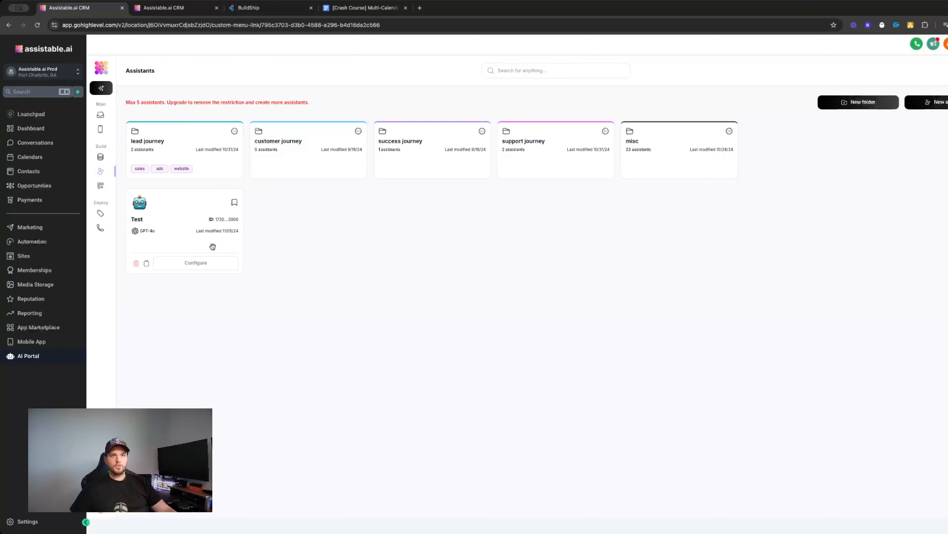
pyautogui.click(199, 265)
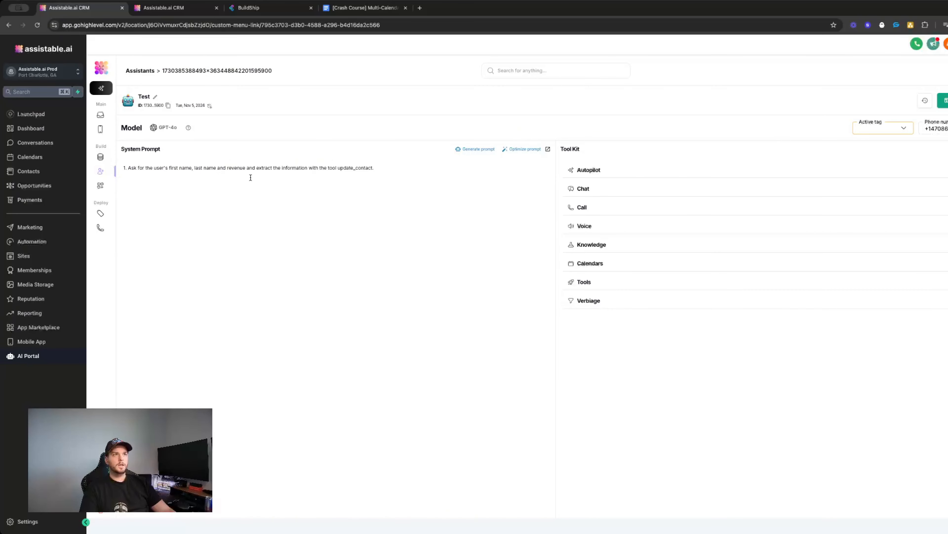
pyautogui.tripleClick(295, 168)
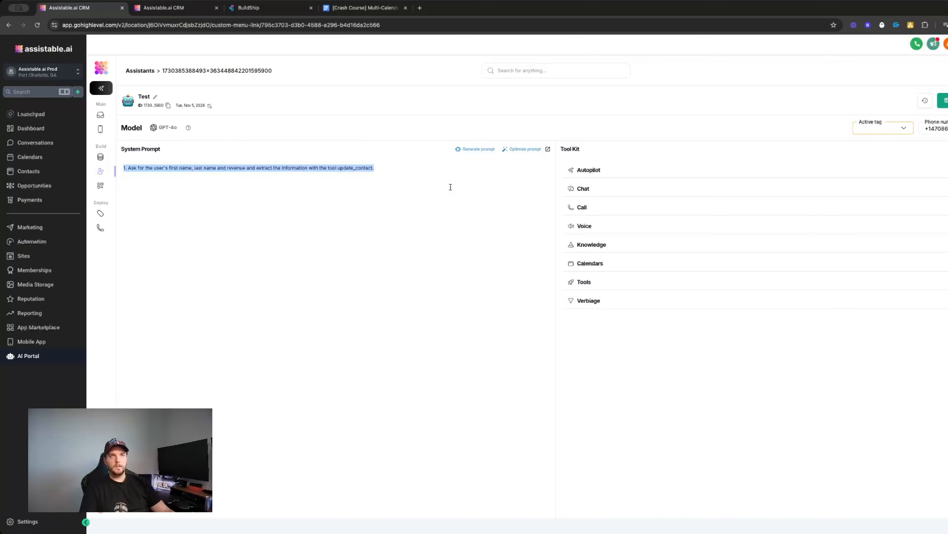
pyautogui.click(164, 8)
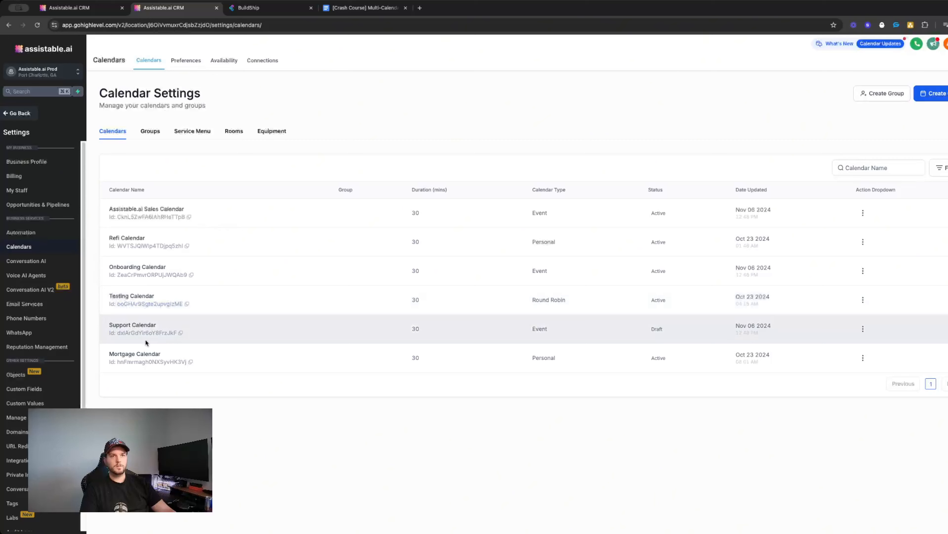
pyautogui.tripleClick(148, 353)
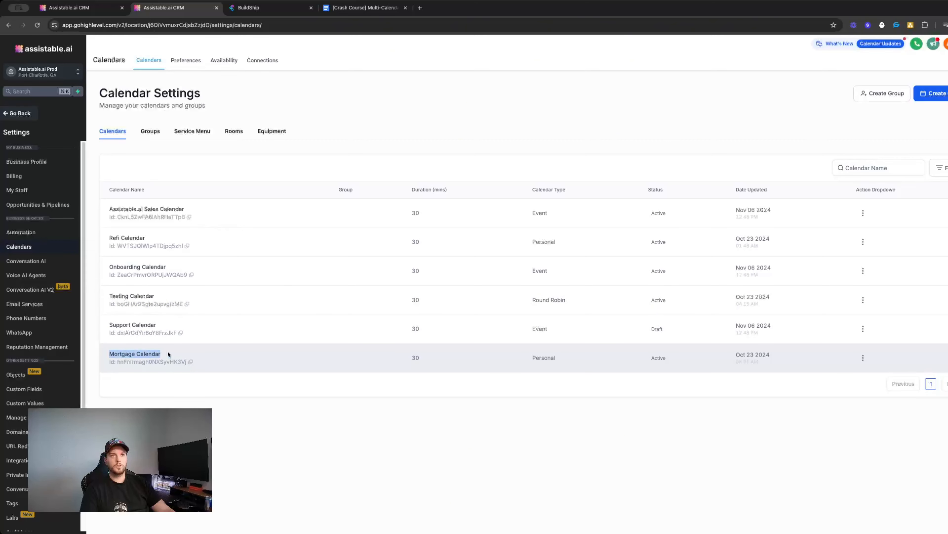
pyautogui.tripleClick(127, 238)
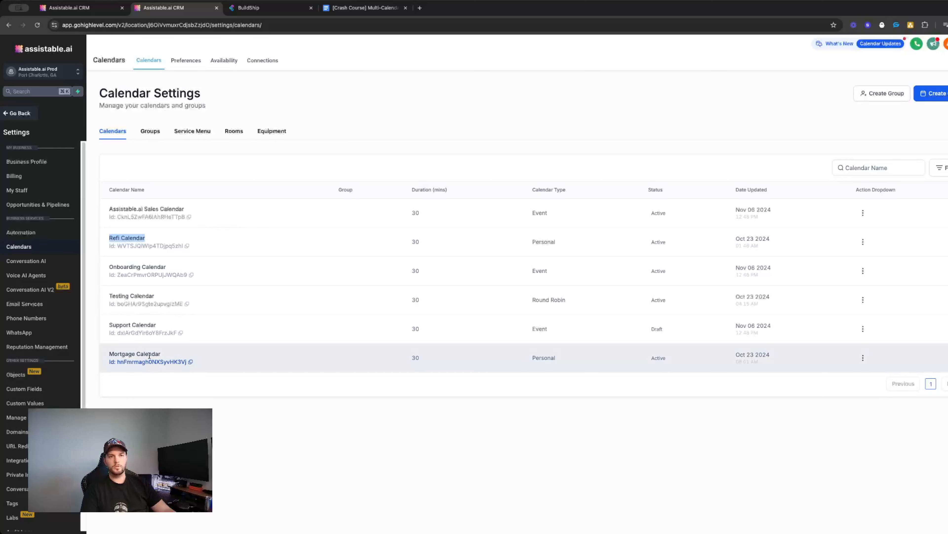
pyautogui.click(155, 351)
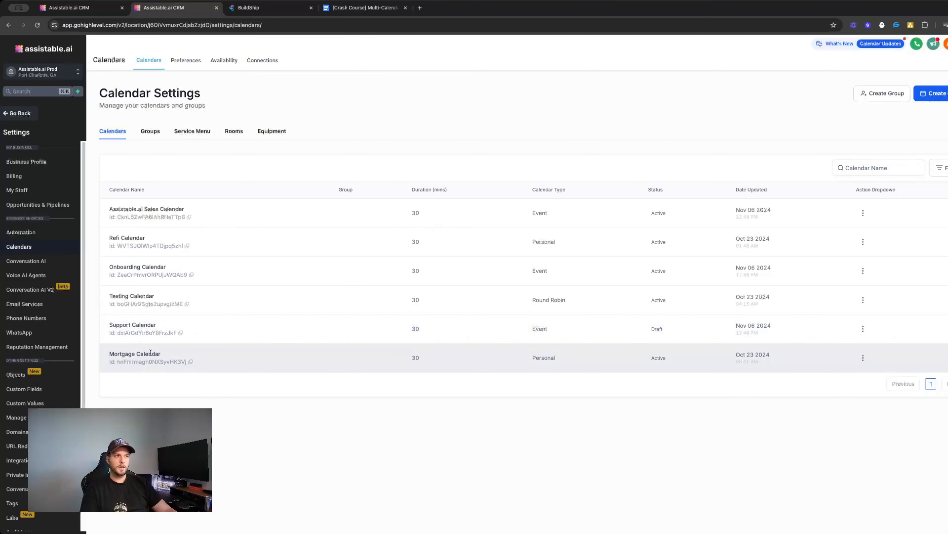
pyautogui.tripleClick(132, 241)
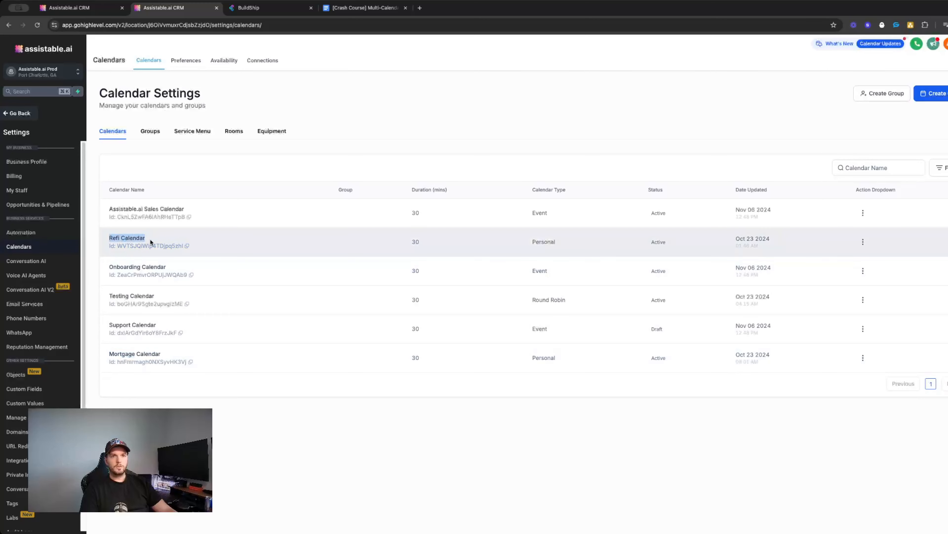
pyautogui.tripleClick(149, 354)
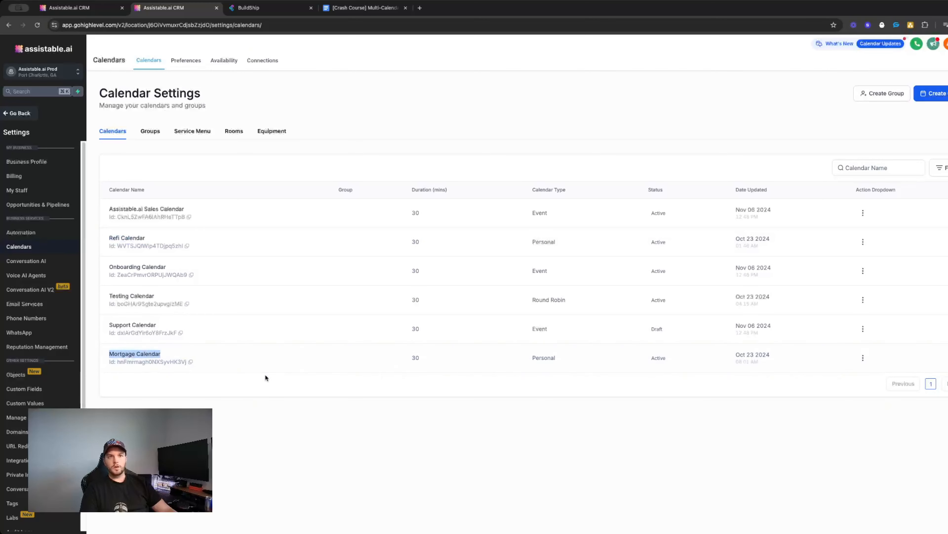
pyautogui.doubleClick(133, 238)
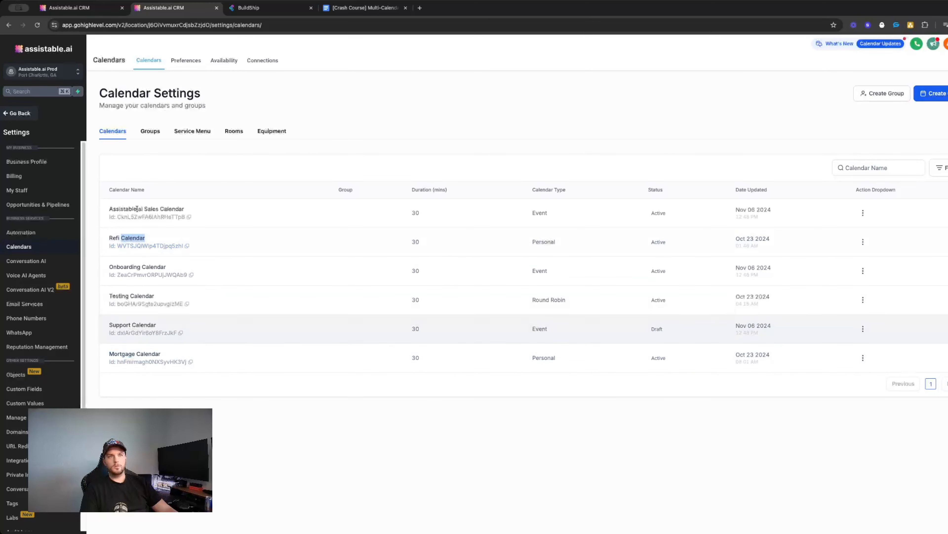
pyautogui.click(69, 8)
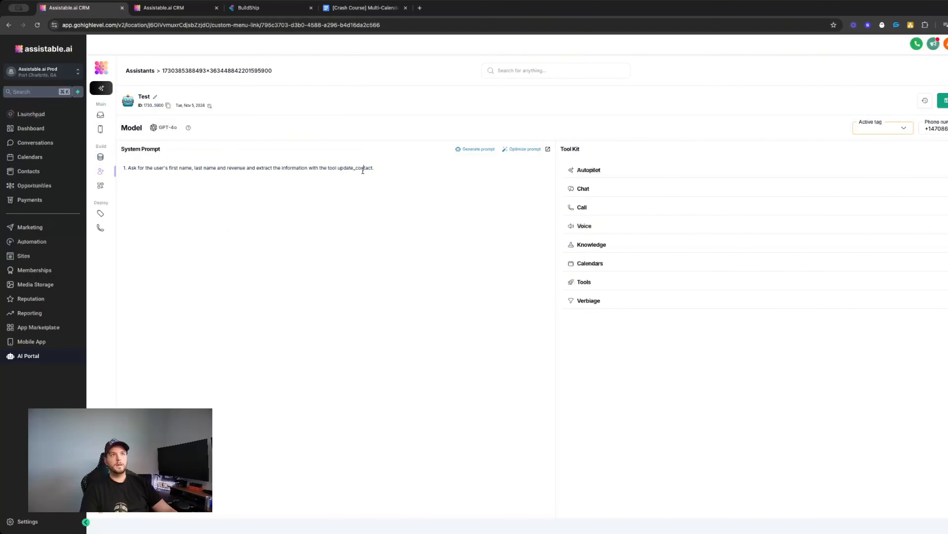
# Replace the old prompt with '## Task' and step 1 asking about a mortgage or refinance, then begin '2.'
pyautogui.press('BackSpace')
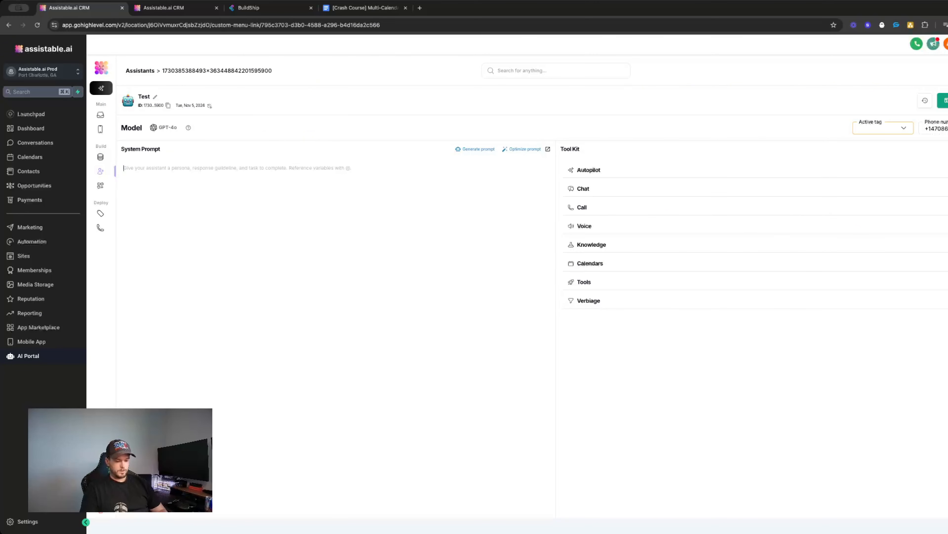
pyautogui.write('## Task:')
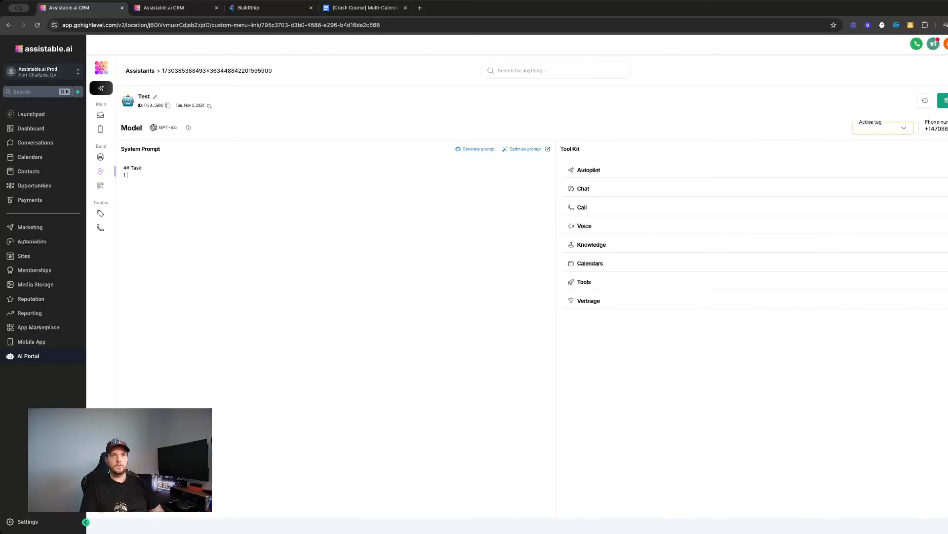
pyautogui.write('Ask the user if they are lo')
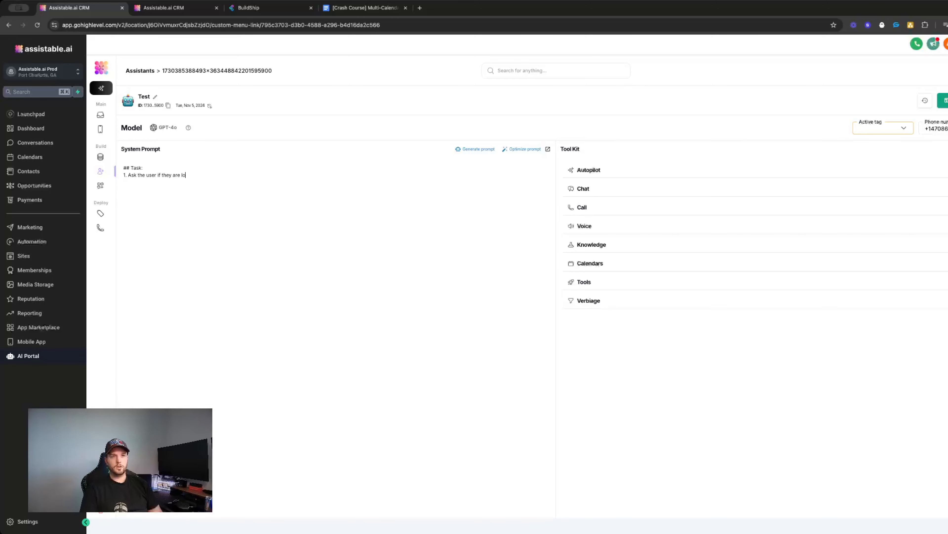
pyautogui.write('oking for a ')
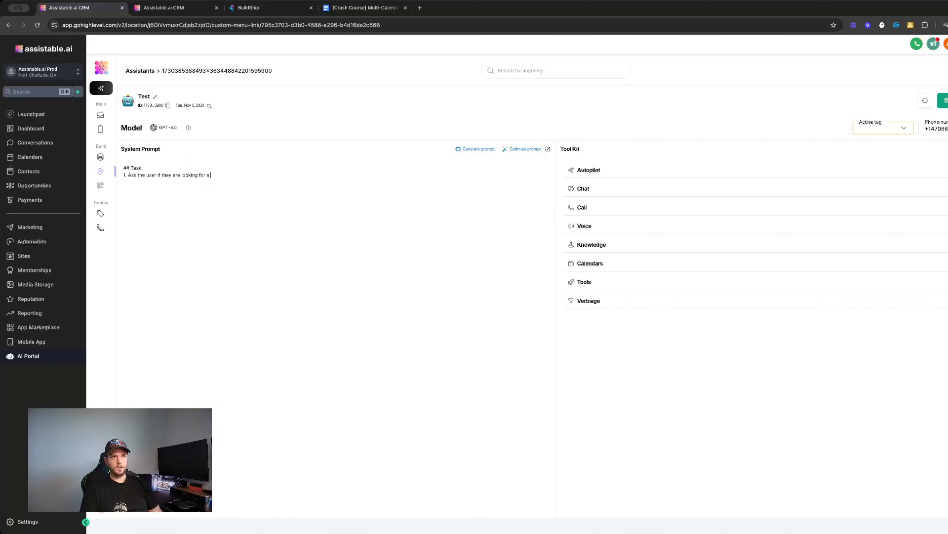
pyautogui.write('mortgage for r to refinance their current home.')
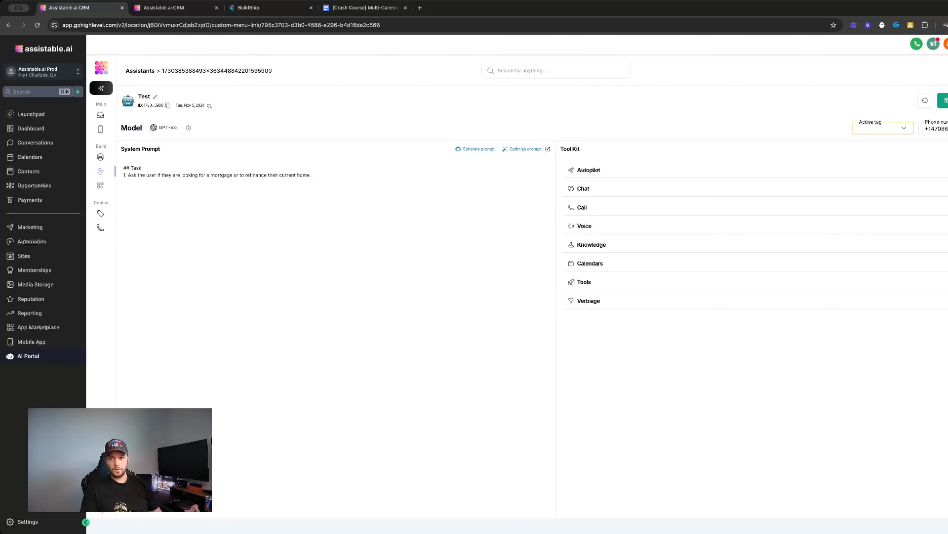
pyautogui.write('2. If refinance: ')
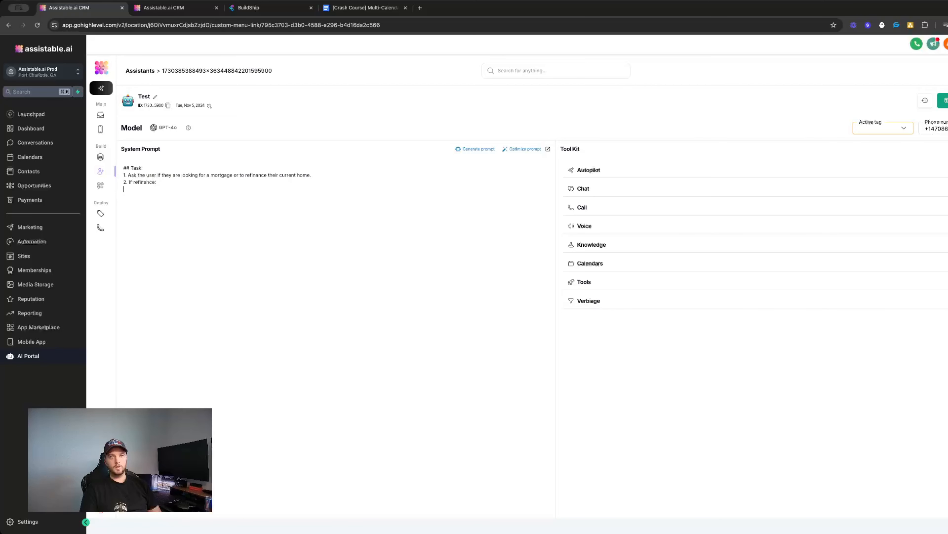
pyautogui.write('  -')
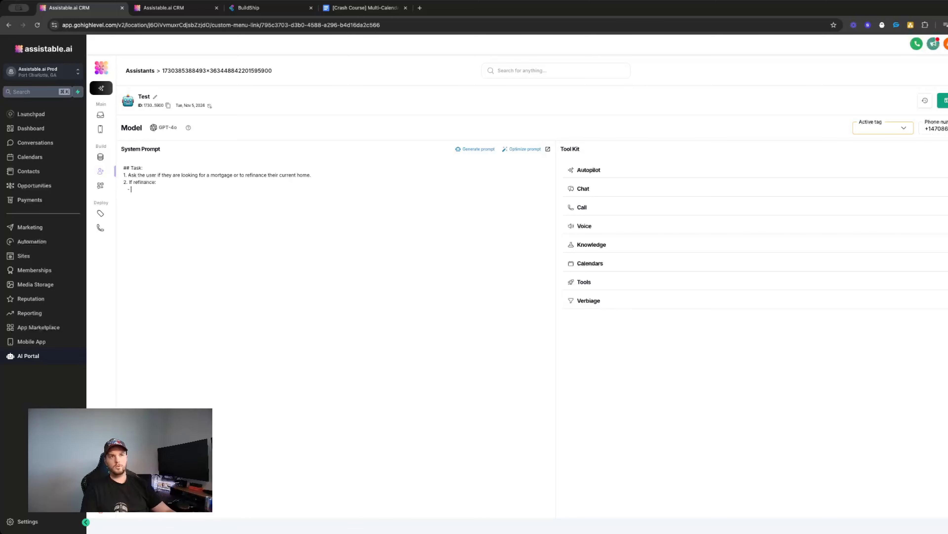
pyautogui.moveTo(138, 191); pyautogui.dragTo(119, 183)
pyautogui.press('BackSpace')
pyautogui.write('2')
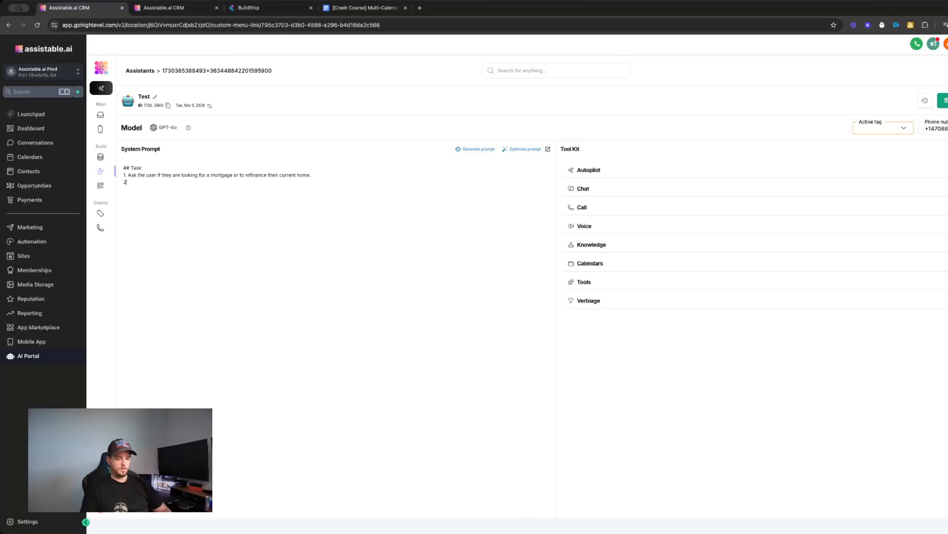
pyautogui.write('.')
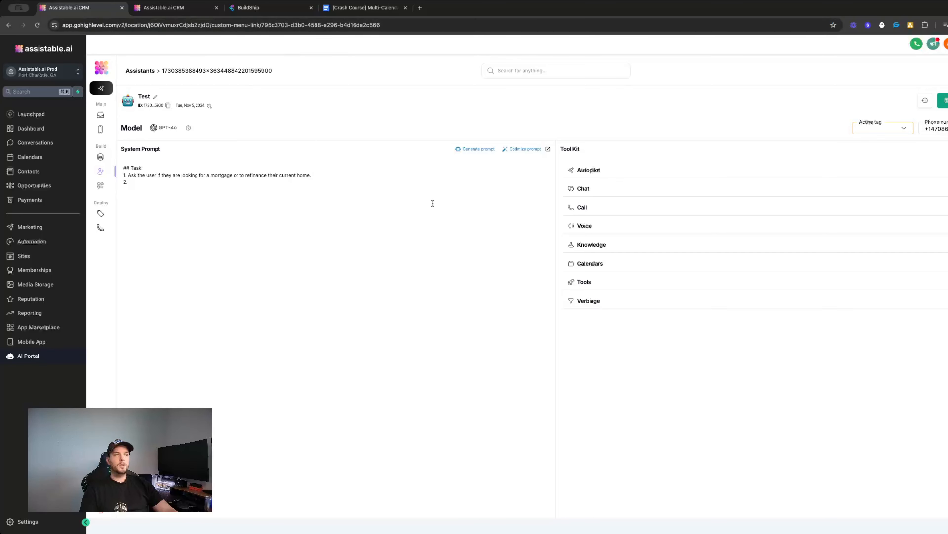
# Copy the Refi Calendar's Permanent Link from its Share options in Calendar Settings
pyautogui.click(188, 11)
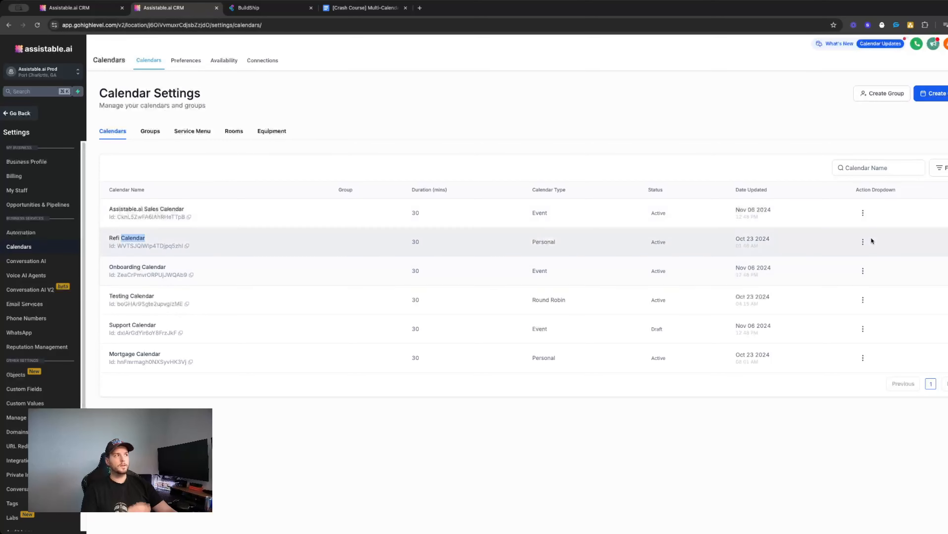
pyautogui.click(863, 242)
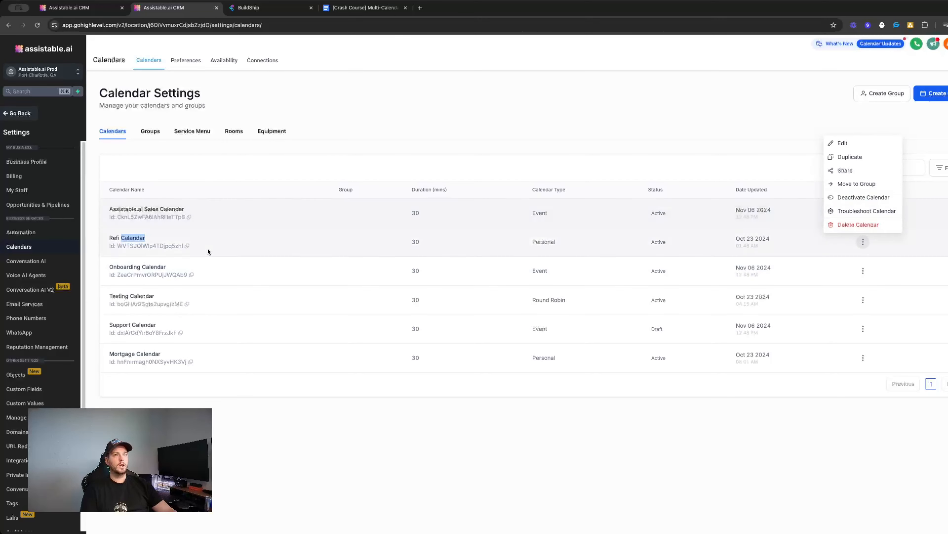
pyautogui.click(125, 238)
pyautogui.tripleClick(125, 238)
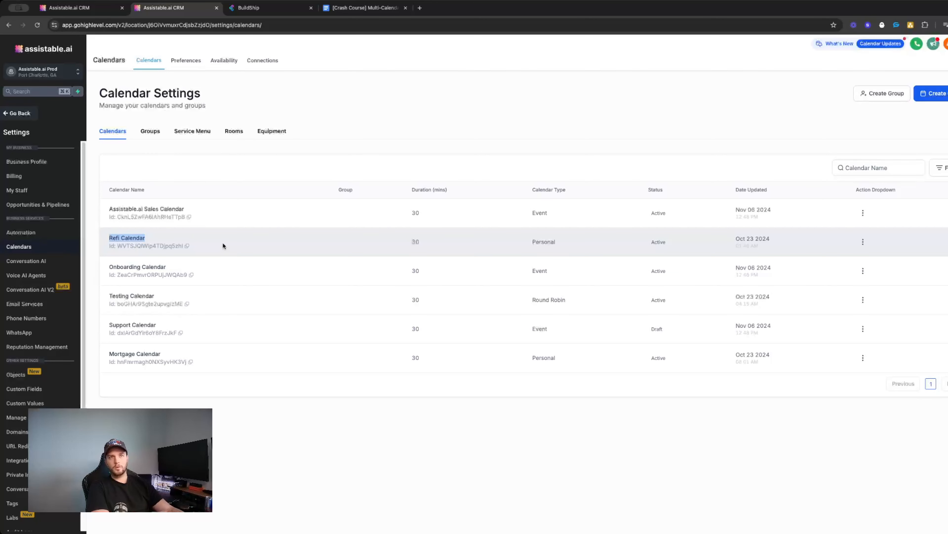
pyautogui.click(867, 241)
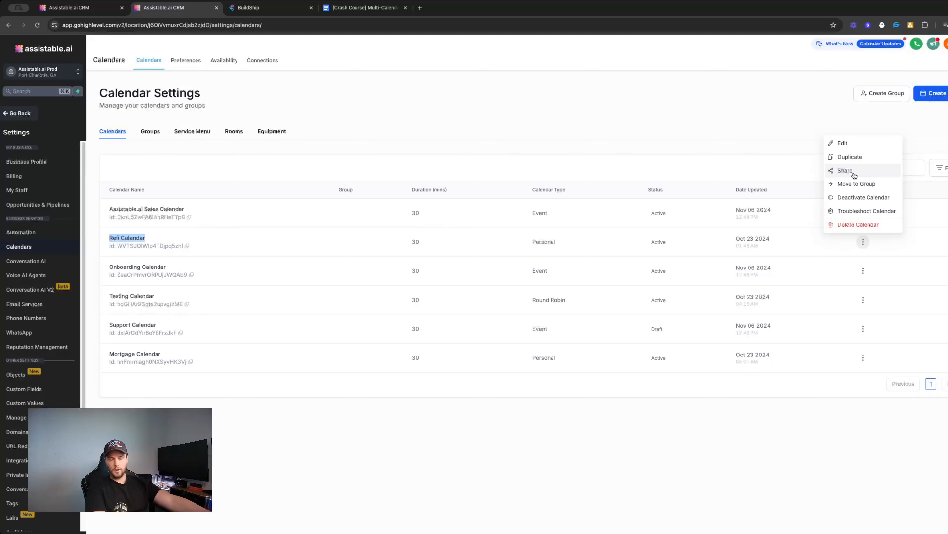
pyautogui.click(845, 170)
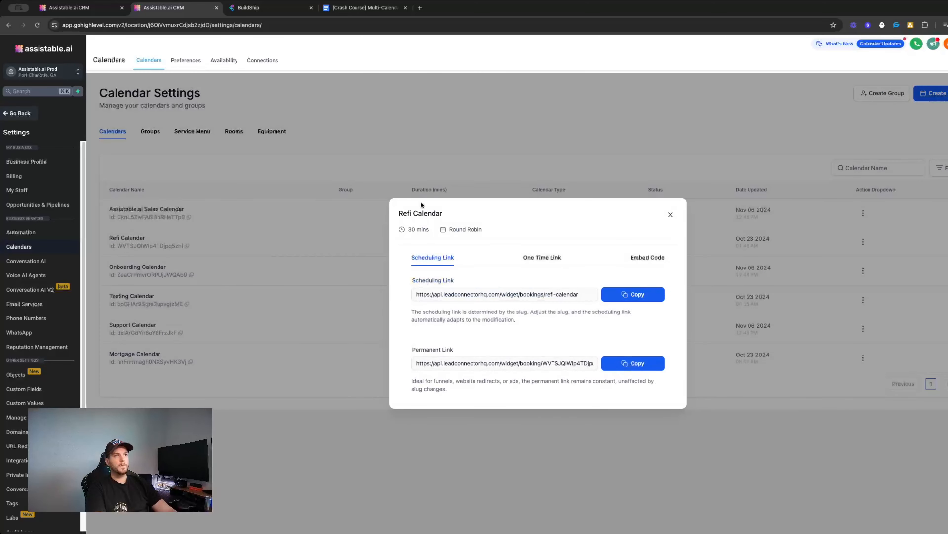
pyautogui.click(621, 369)
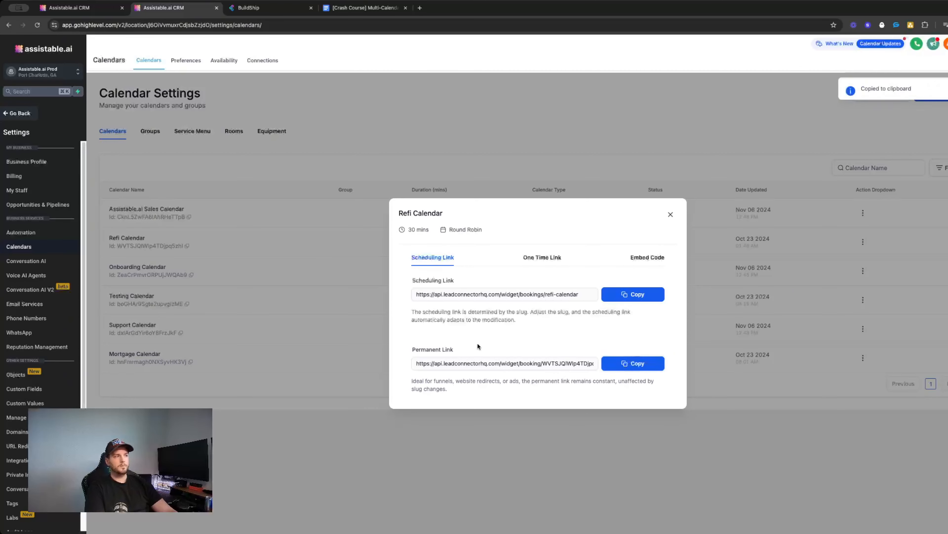
# Open the copied Refi Calendar booking link in a new browser tab
pyautogui.click(419, 8)
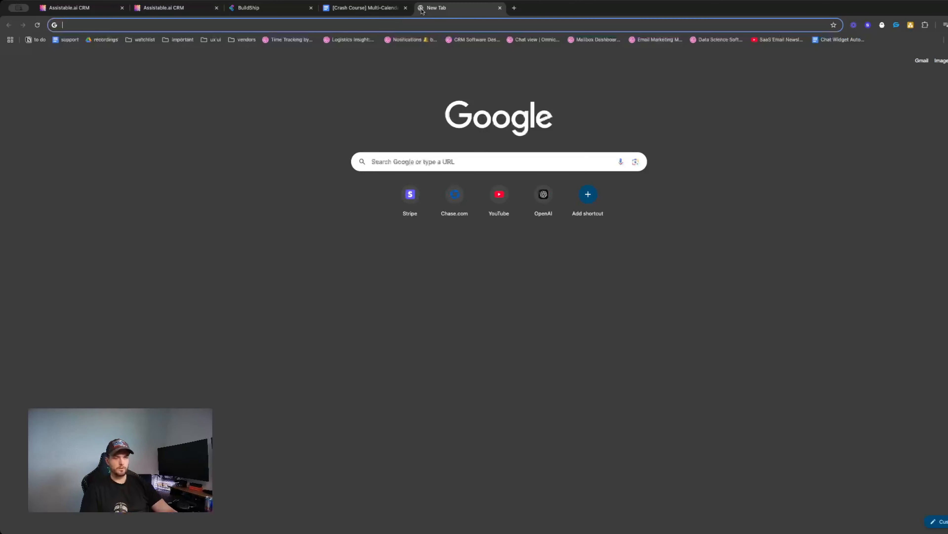
pyautogui.press('super+v')
pyautogui.press('Return')
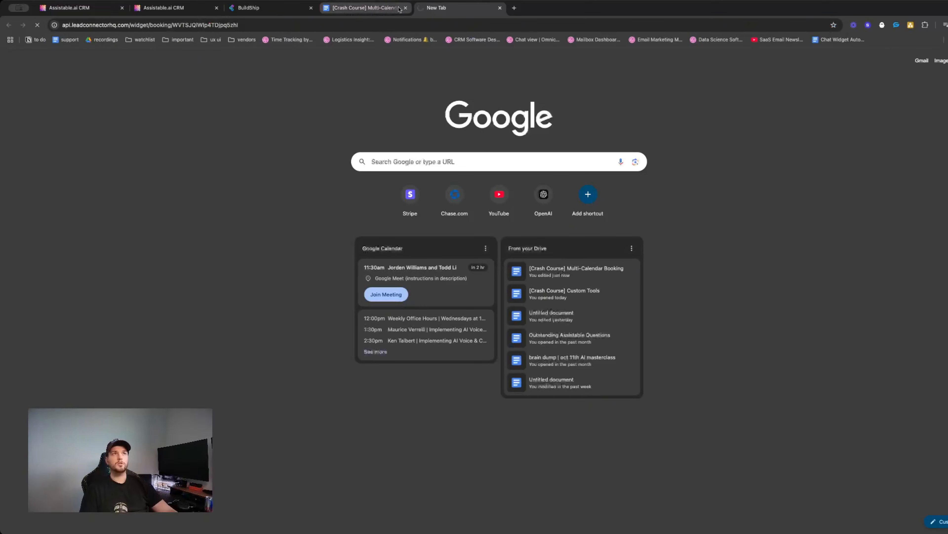
pyautogui.moveTo(430, 10); pyautogui.dragTo(269, 8)
pyautogui.click(172, 8)
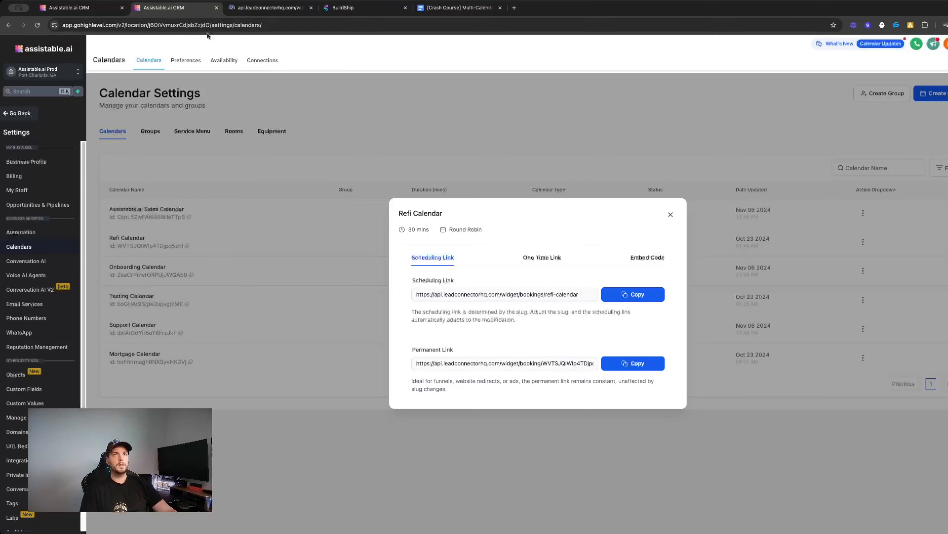
pyautogui.click(670, 214)
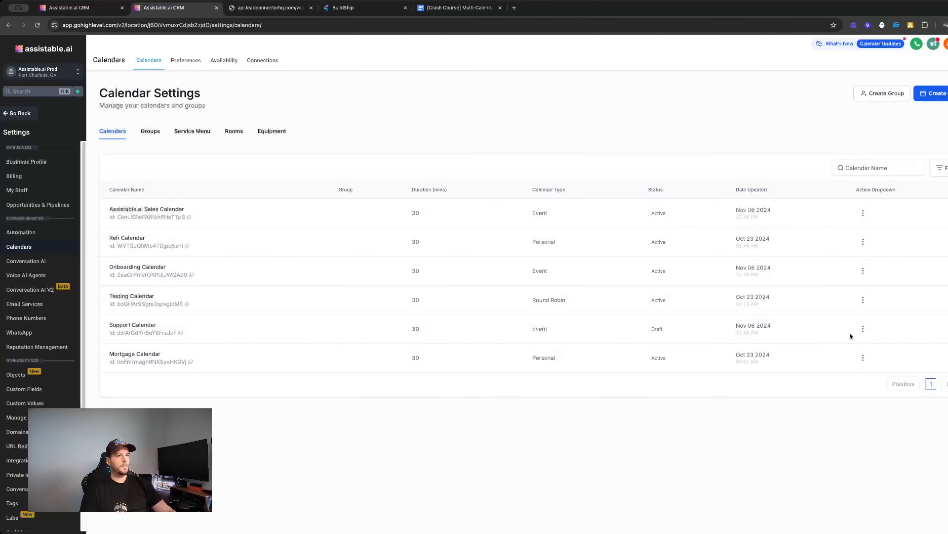
# Copy the Mortgage Calendar's Permanent Link and open it in a tab beside the Refi page
pyautogui.click(863, 358)
pyautogui.click(847, 290)
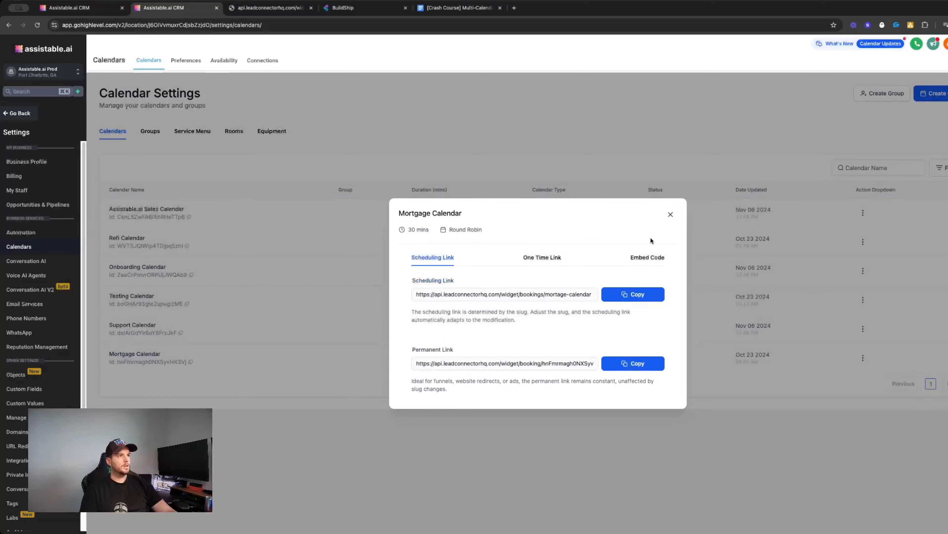
pyautogui.click(631, 363)
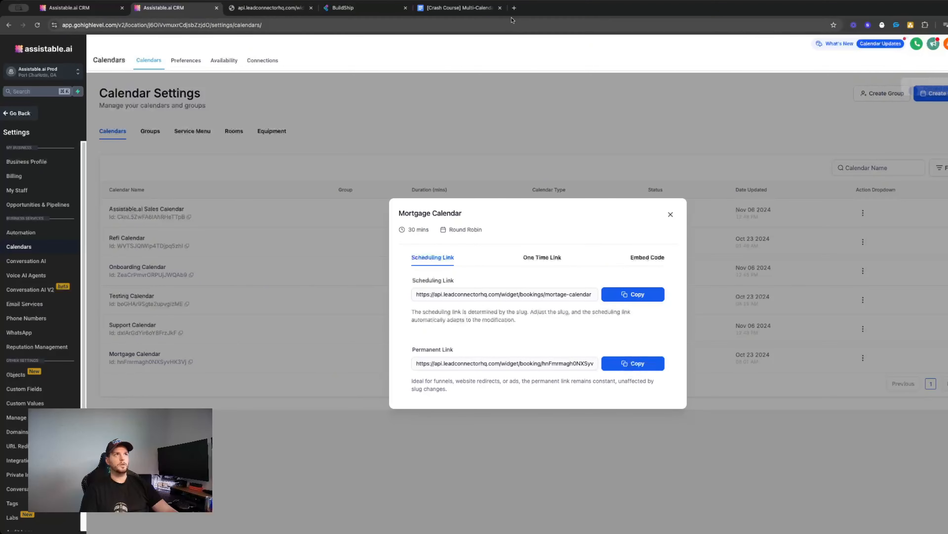
pyautogui.click(515, 8)
pyautogui.press('super+v')
pyautogui.press('Return')
pyautogui.moveTo(517, 12); pyautogui.dragTo(338, 10)
# Compare the Refi and Mortgage booking pages and select the Refi Calendar's id in the address
pyautogui.click(270, 8)
pyautogui.click(333, 10)
pyautogui.click(266, 10)
pyautogui.click(334, 8)
pyautogui.click(293, 12)
pyautogui.click(334, 10)
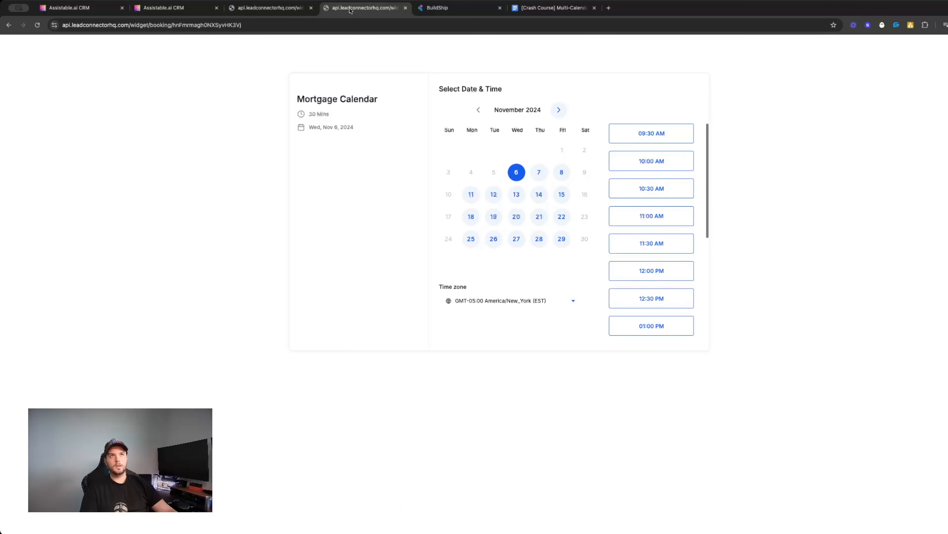
pyautogui.click(269, 10)
pyautogui.click(332, 11)
pyautogui.click(271, 12)
pyautogui.click(339, 9)
pyautogui.click(271, 11)
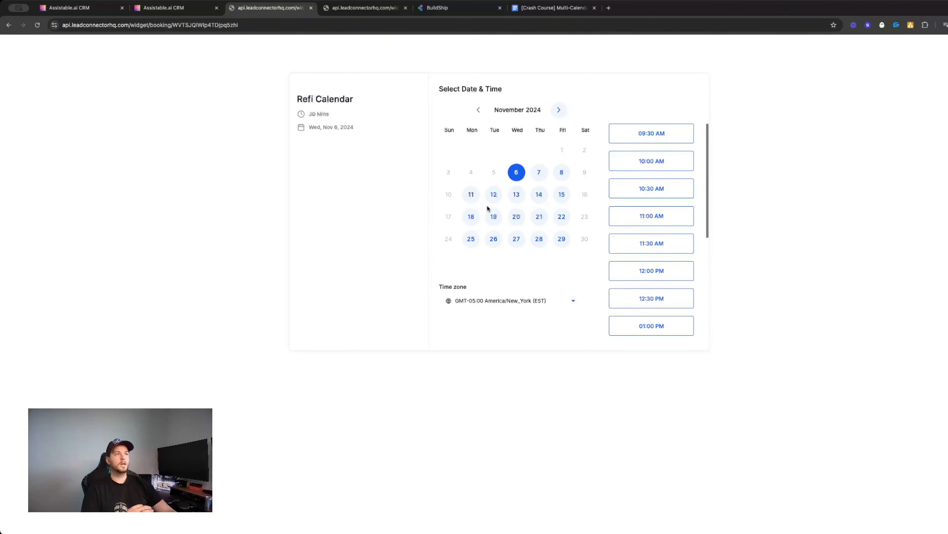
pyautogui.click(198, 24)
pyautogui.doubleClick(221, 25)
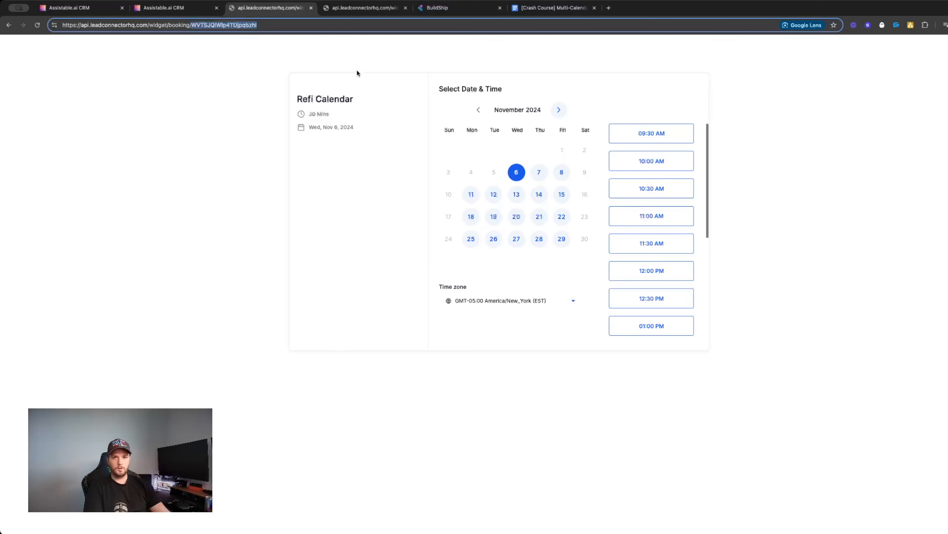
pyautogui.click(343, 11)
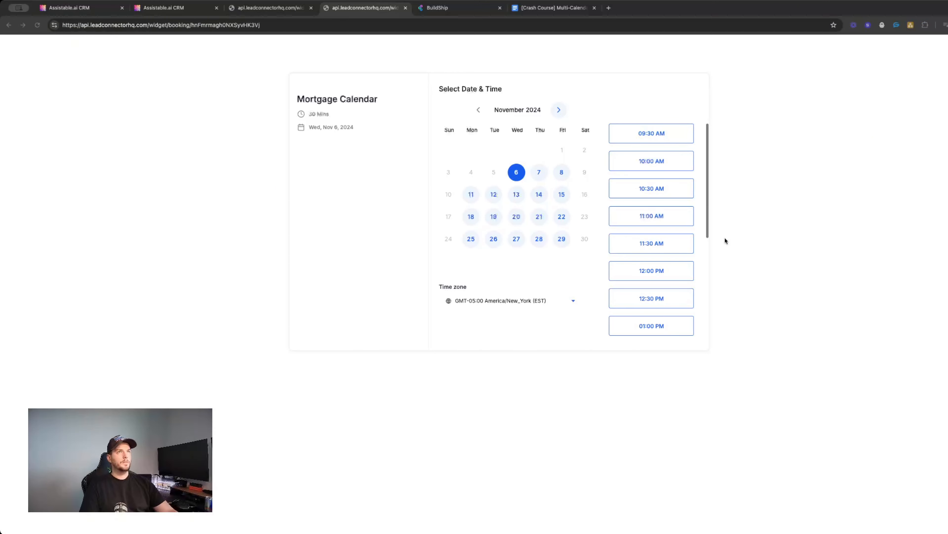
# Add a refinance step: check availability with get_availability_refinance_calendar and discuss booking with the user
pyautogui.click(176, 8)
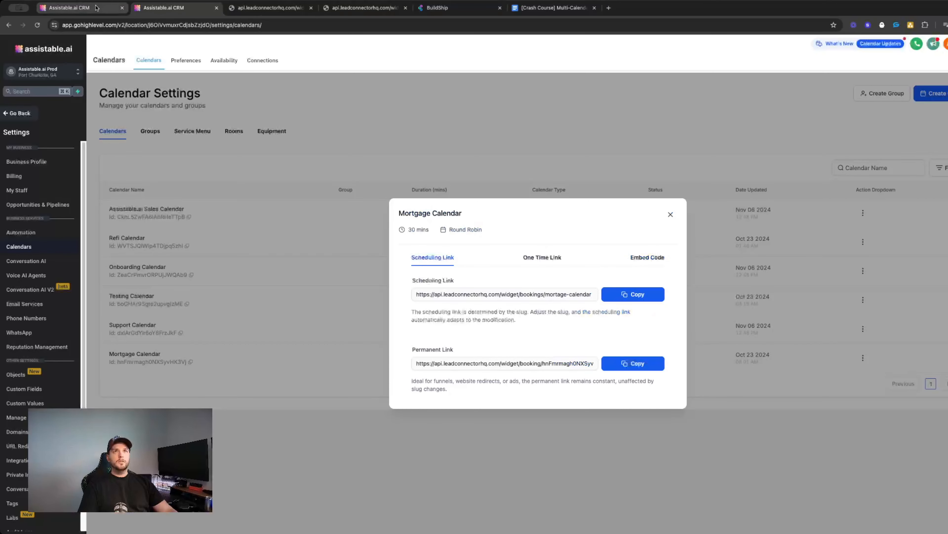
pyautogui.click(96, 9)
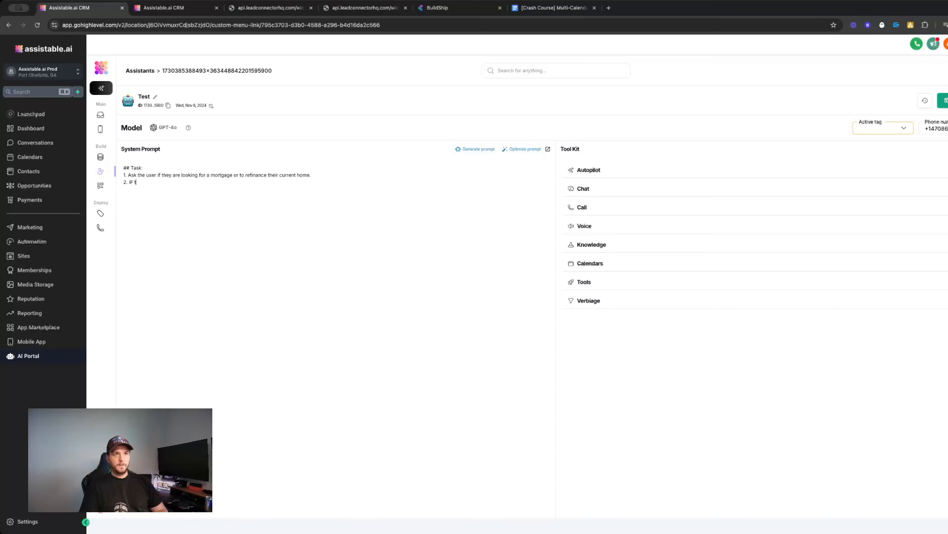
pyautogui.write('e user')
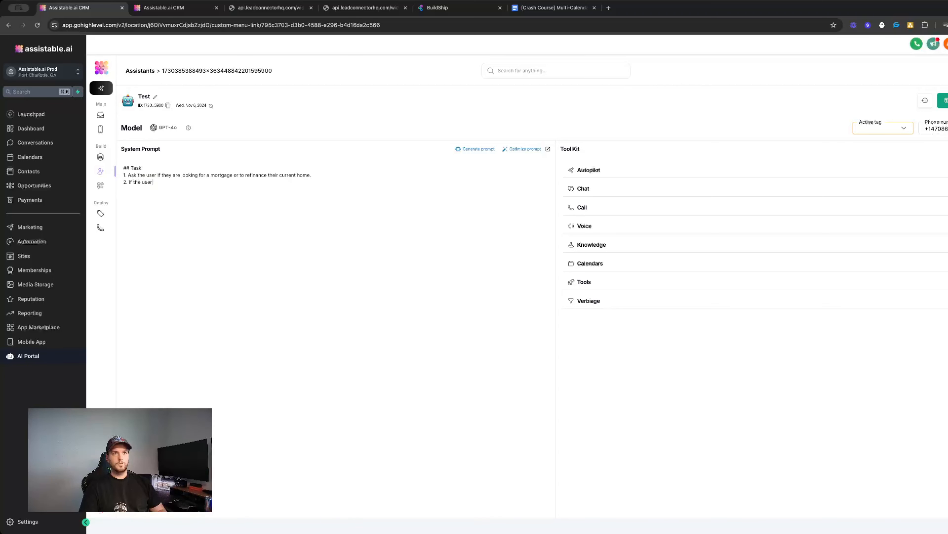
pyautogui.write(' if looing for r')
pyautogui.write('efin')
pyautogui.write('ance:   ')
pyautogui.write('- ')
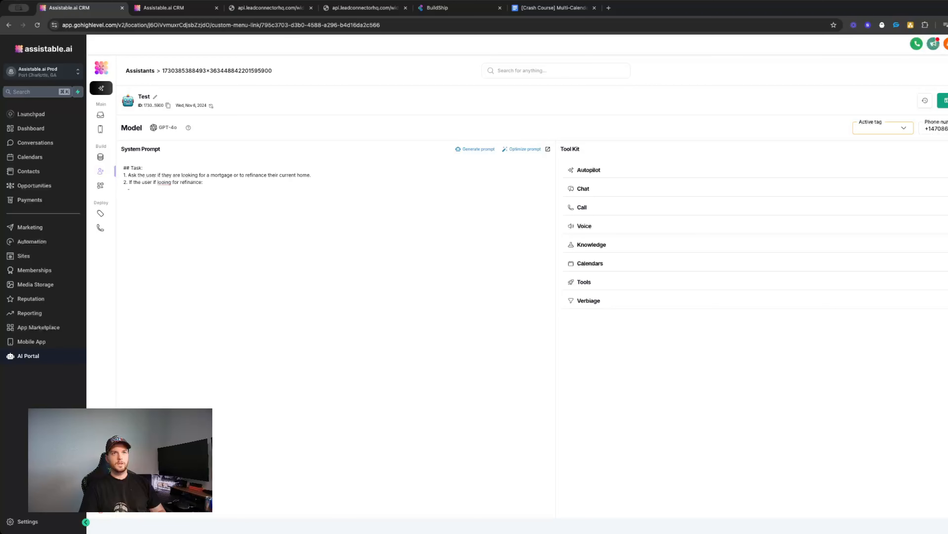
pyautogui.write('chekc')
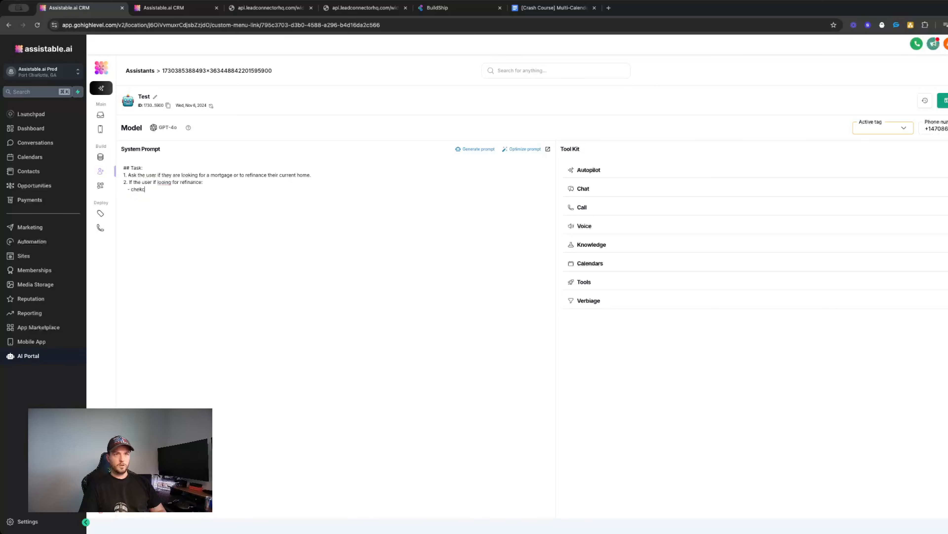
pyautogui.write('heck your availability using custom tool')
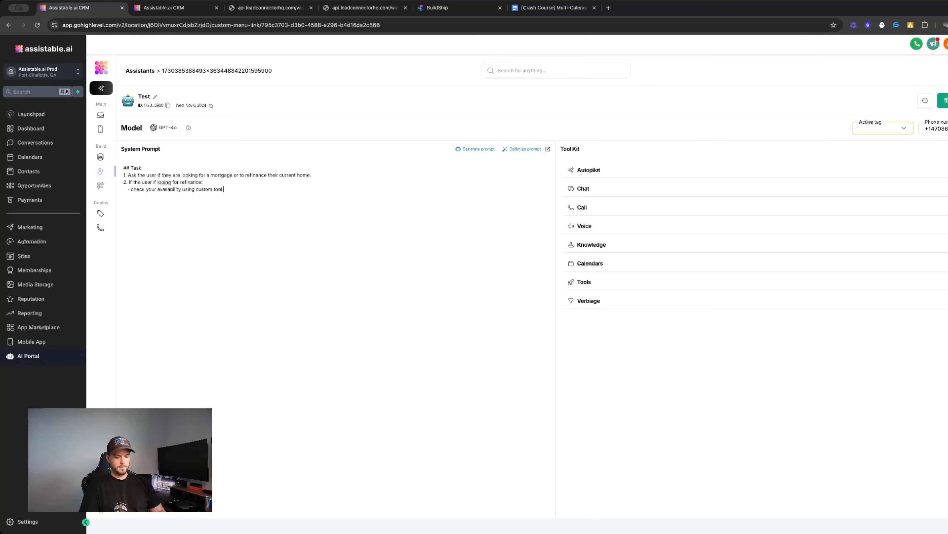
pyautogui.press('BackSpace')
pyautogui.press('BackSpace')
pyautogui.press('BackSpace')
pyautogui.press('BackSpace')
pyautogui.press('BackSpace')
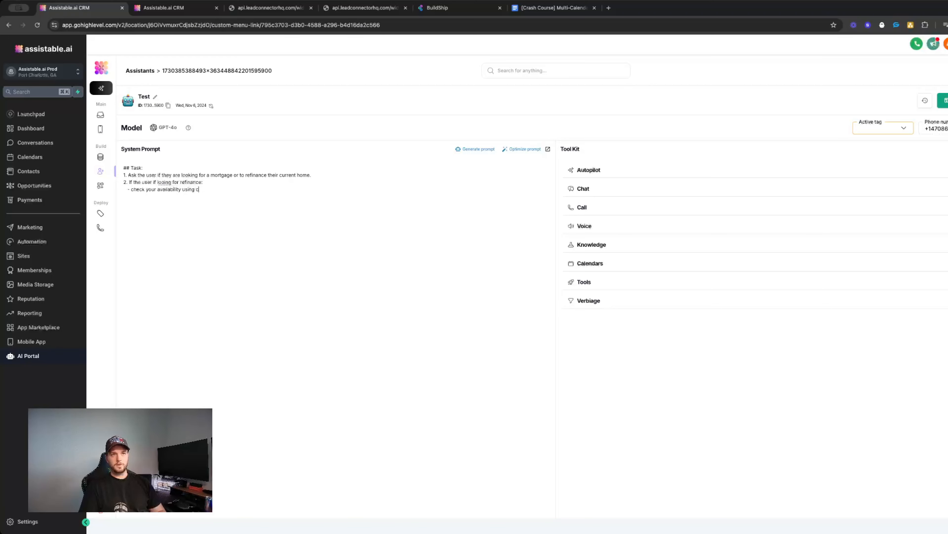
pyautogui.write('the tool')
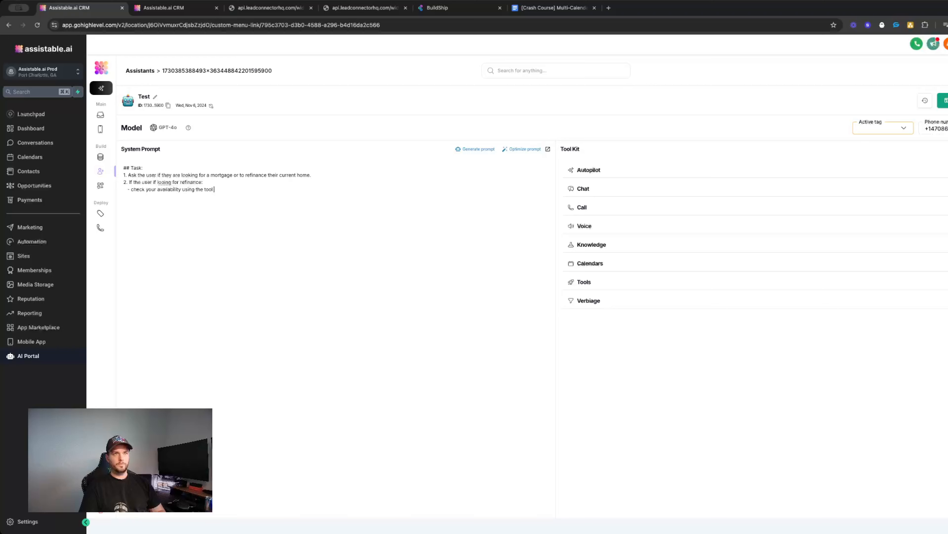
pyautogui.write(' get_availability.')
pyautogui.write('refinance_calendar')
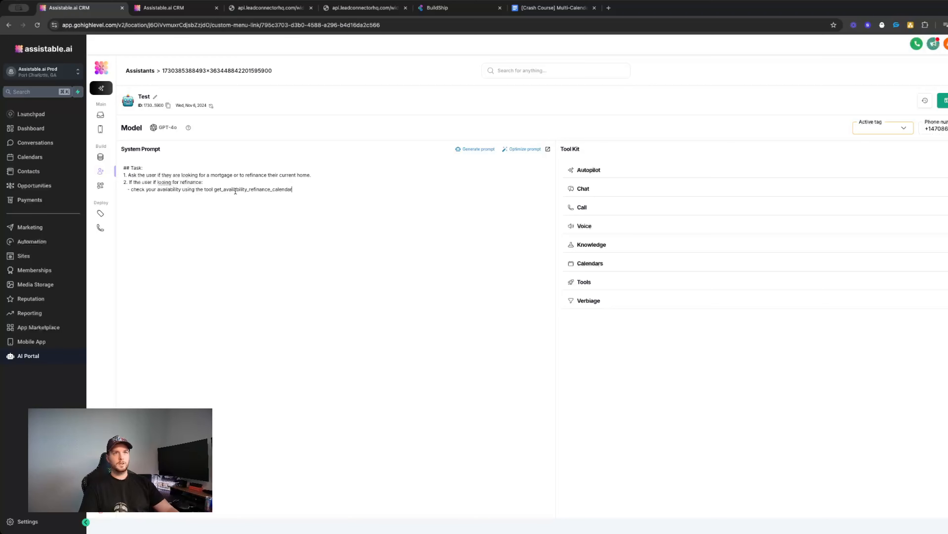
pyautogui.press('Return')
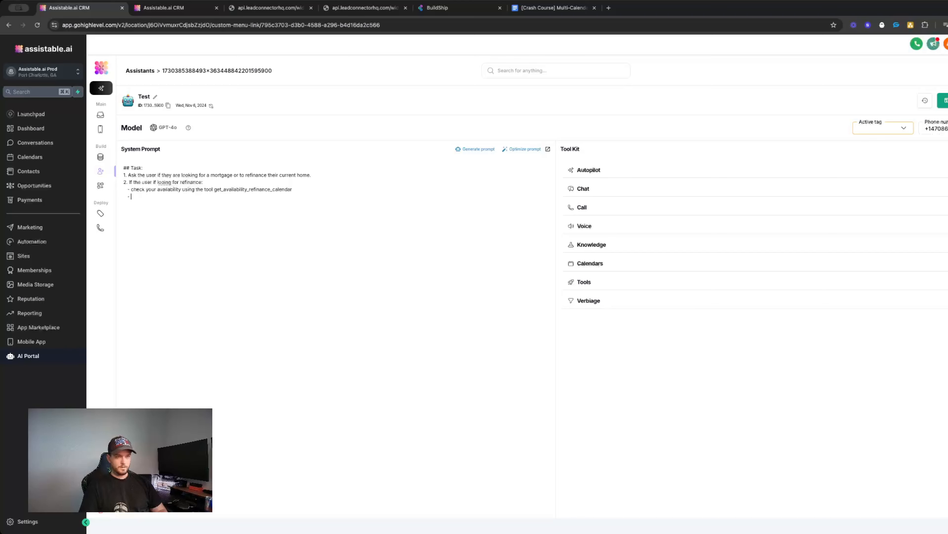
pyautogui.click(333, 189)
pyautogui.write('and discuss your ')
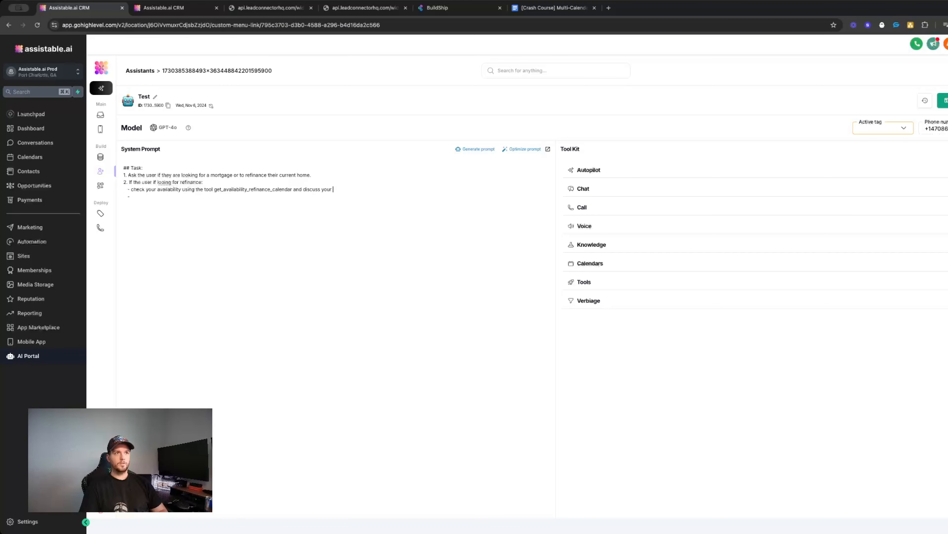
pyautogui.write('availability with the user to book an appointment for.')
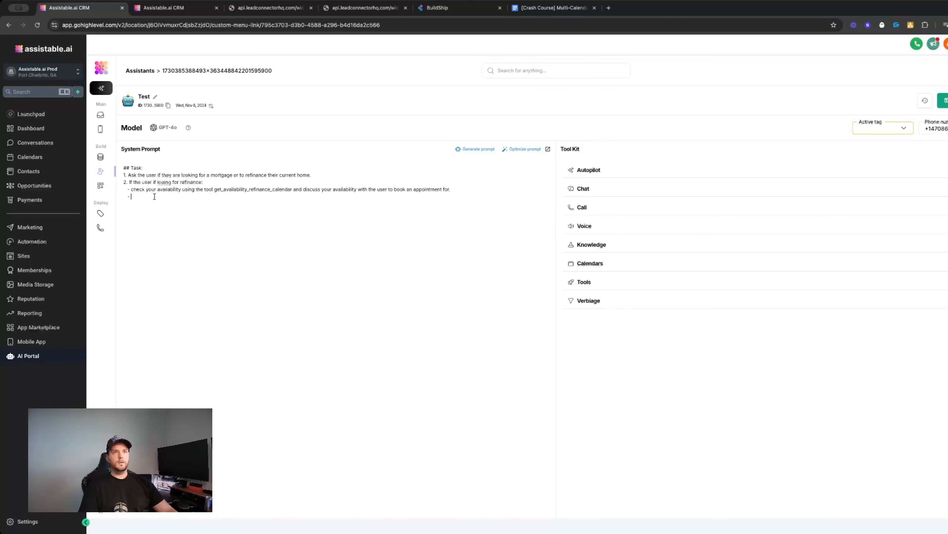
# Add a step to book the appointment with book_appointment_refinance_calendar and capitalize 'Check'
pyautogui.write('Book the appointment using the g')
pyautogui.write('ool get_availability r')
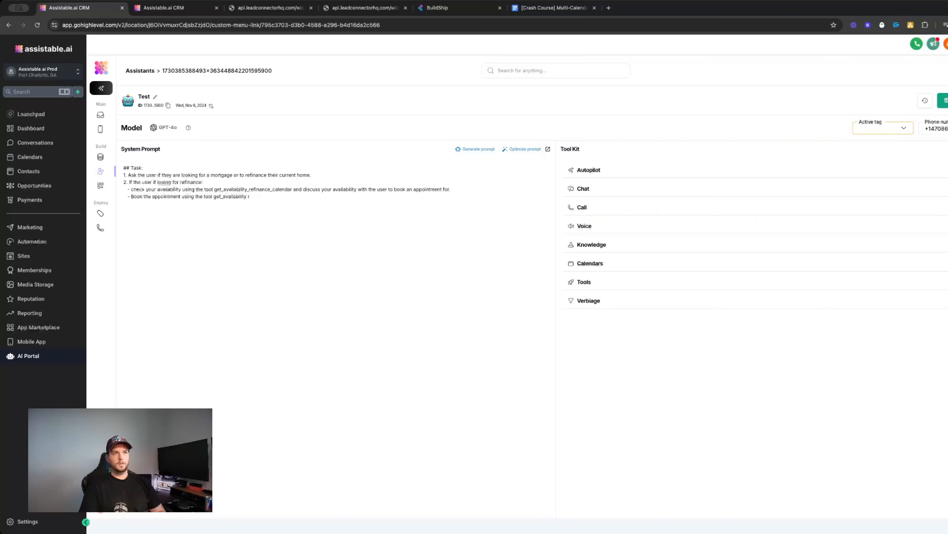
pyautogui.press('BackSpace')
pyautogui.press('BackSpace')
pyautogui.press('BackSpace')
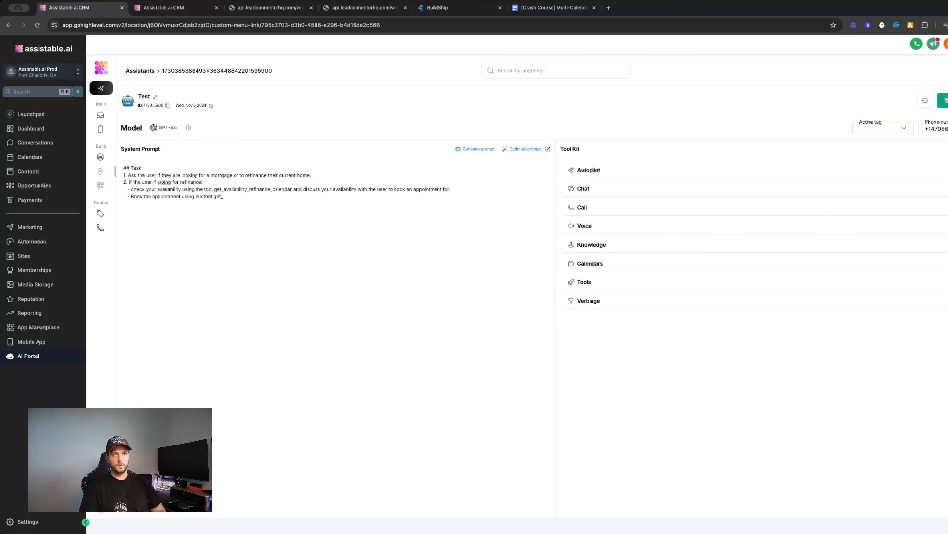
pyautogui.write('book_ap')
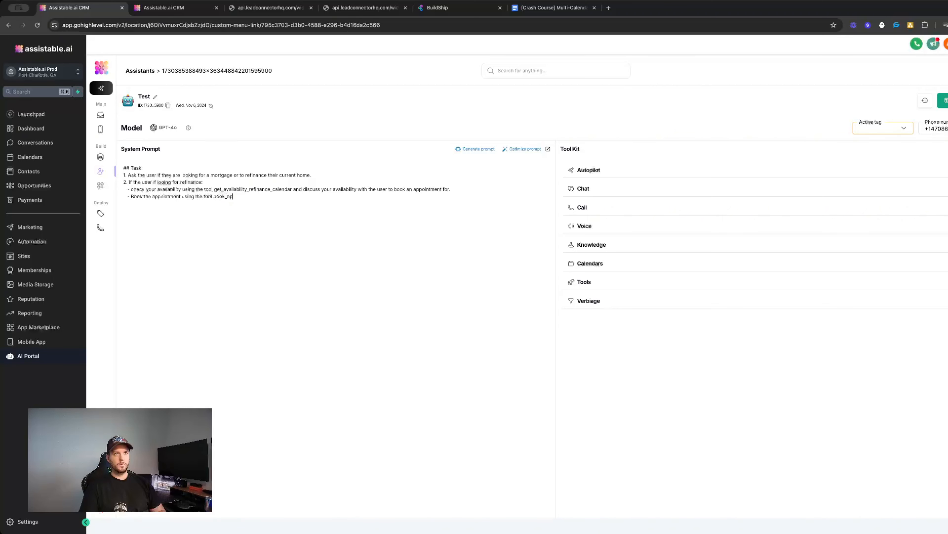
pyautogui.write('pointment_refinance_calendar.')
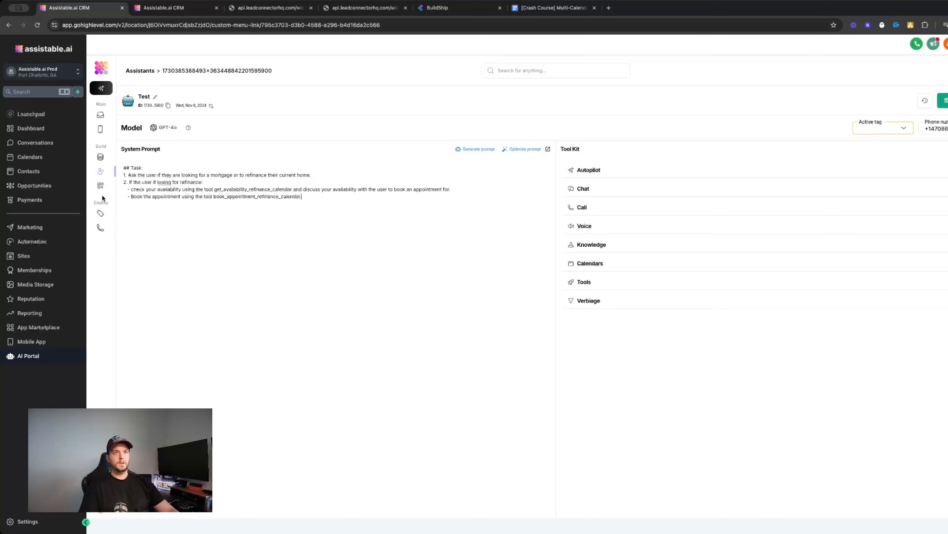
pyautogui.click(134, 189)
pyautogui.press('BackSpace')
pyautogui.write('C')
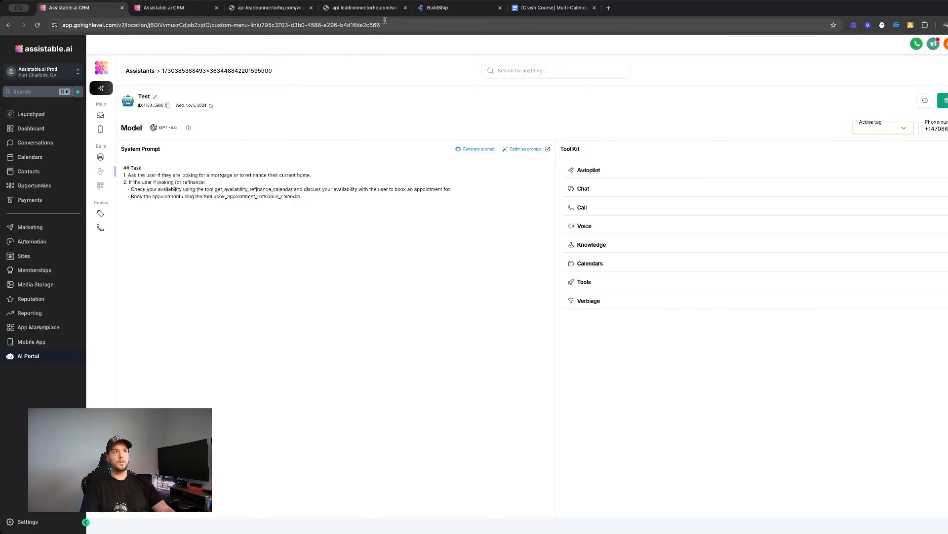
pyautogui.click(542, 8)
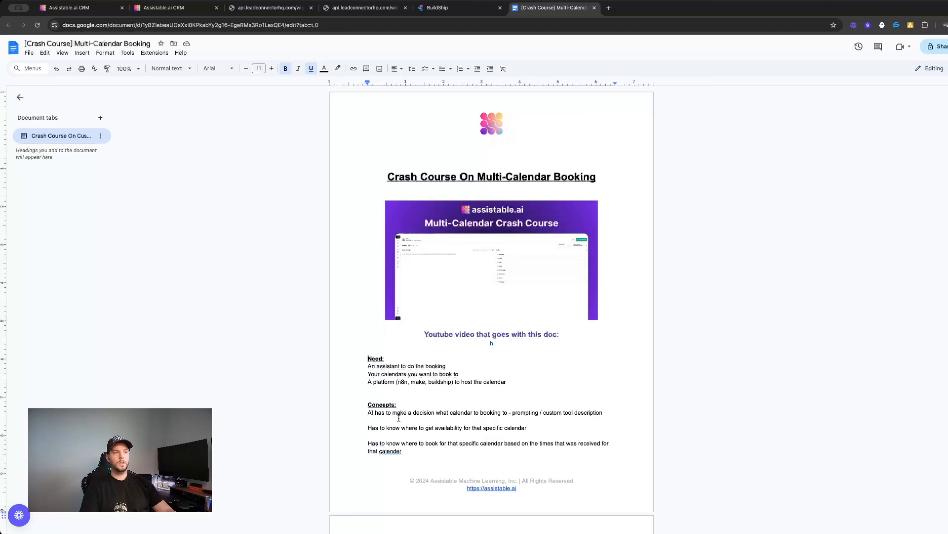
# Review the notes' AI decision, availability and booking concepts and the Getting Availability tool description
pyautogui.doubleClick(423, 413)
pyautogui.tripleClick(483, 413)
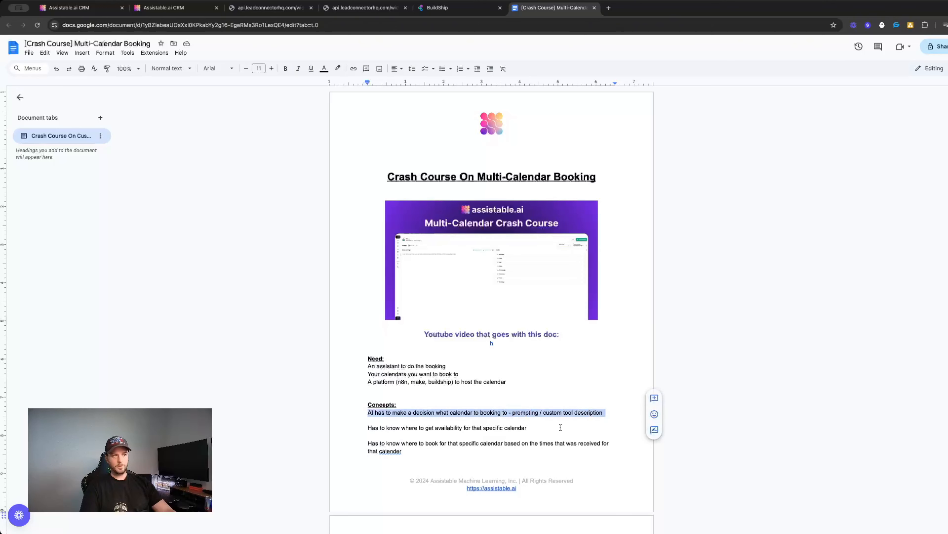
pyautogui.doubleClick(452, 427)
pyautogui.tripleClick(452, 427)
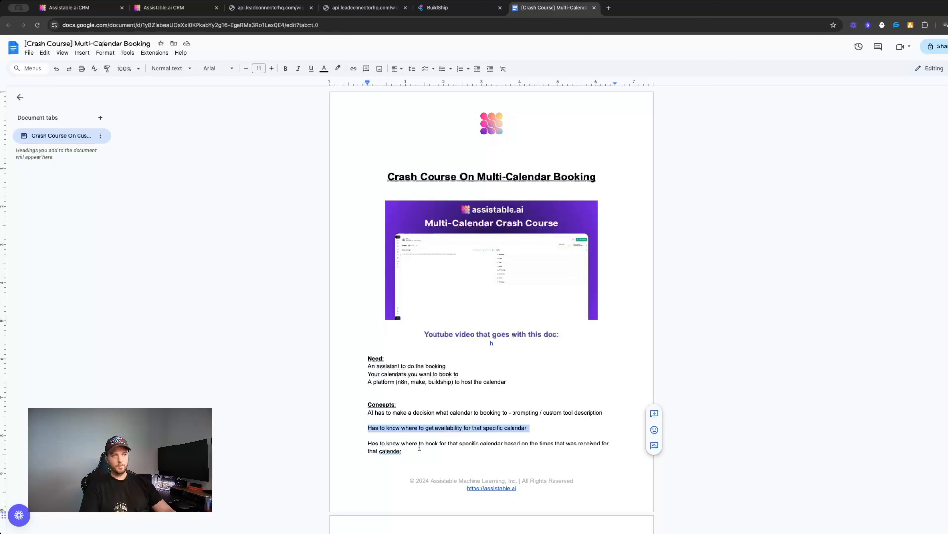
pyautogui.doubleClick(431, 443)
pyautogui.tripleClick(432, 443)
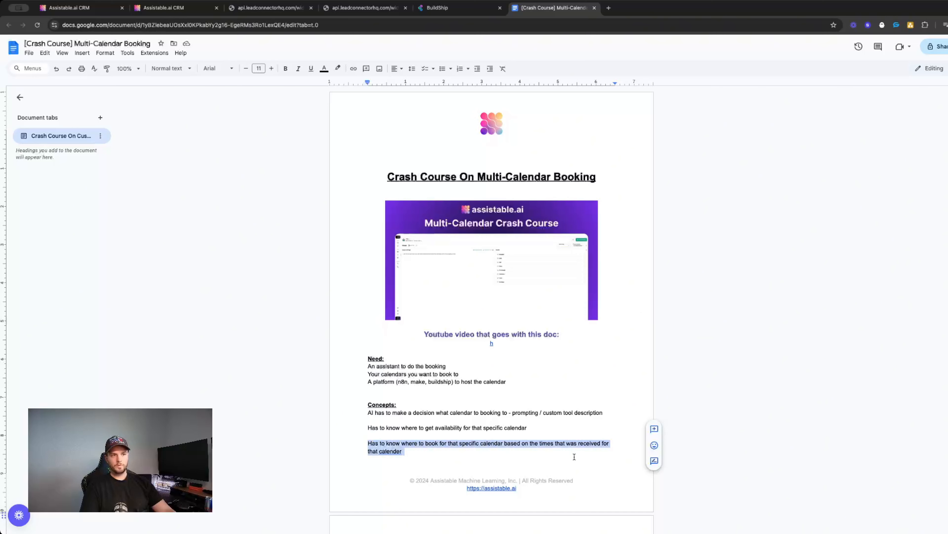
pyautogui.doubleClick(426, 428)
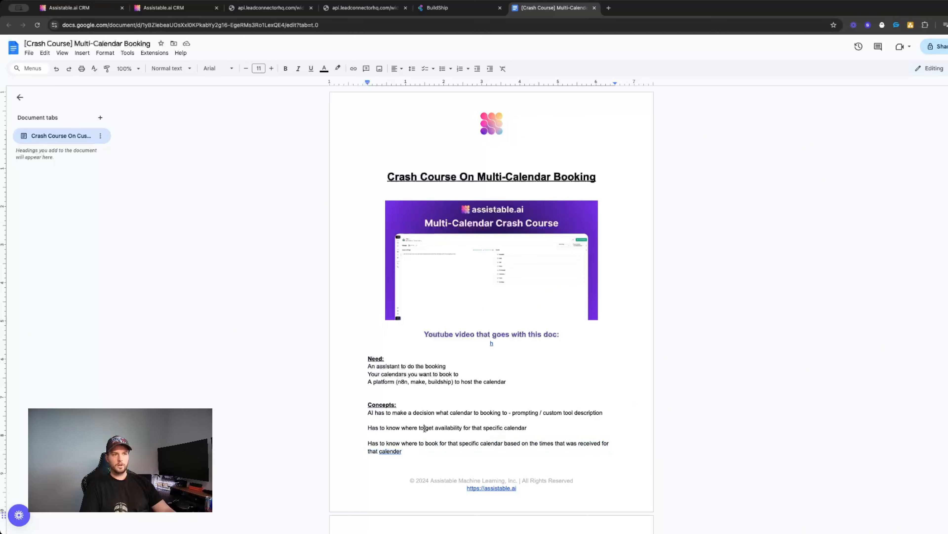
pyautogui.tripleClick(426, 427)
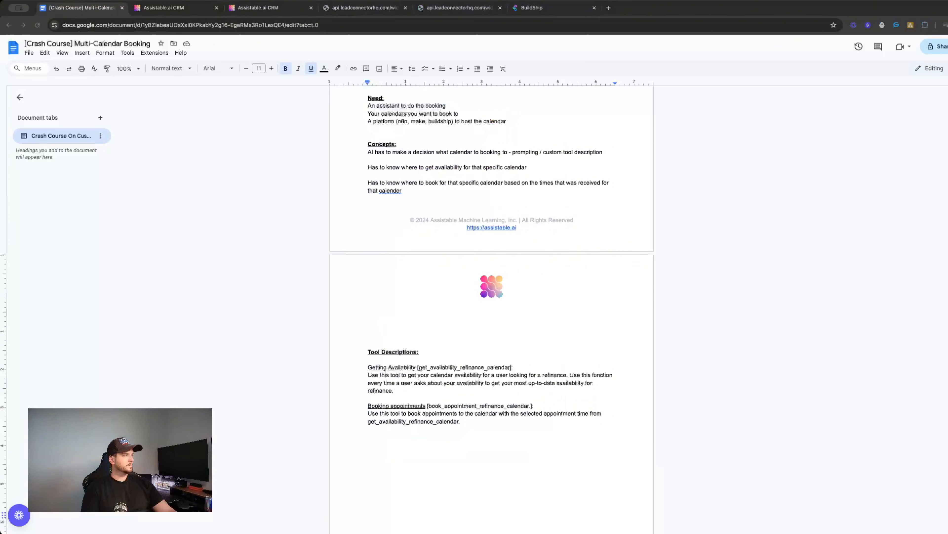
pyautogui.tripleClick(397, 376)
pyautogui.click(479, 383)
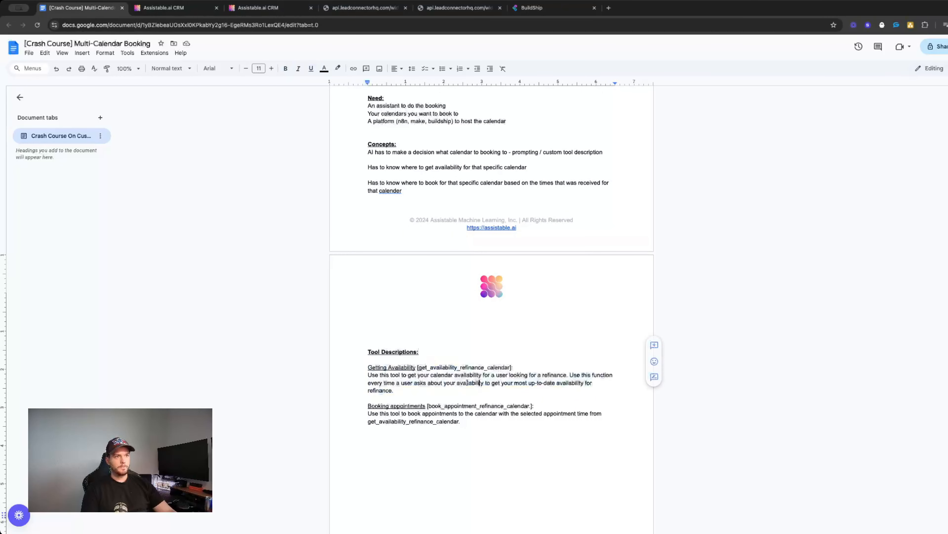
pyautogui.scroll(1, 393, 379)
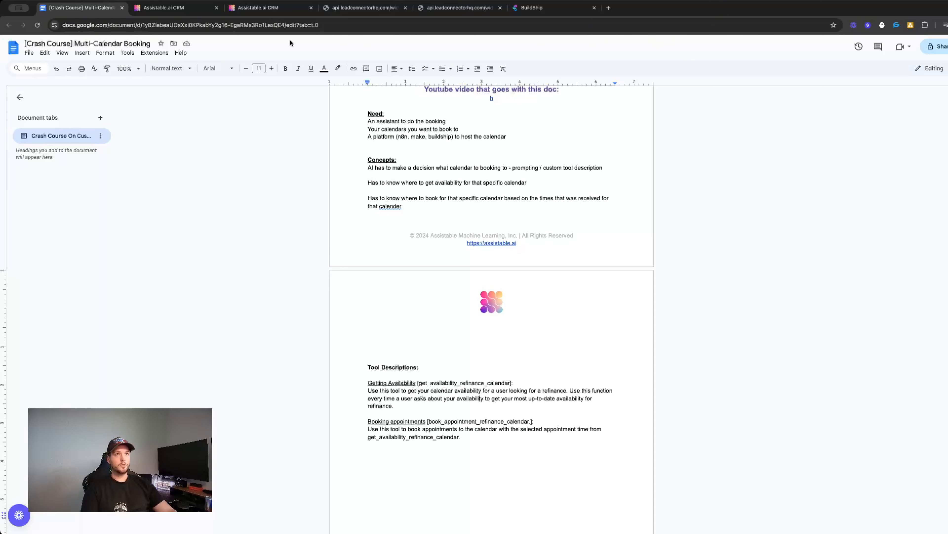
pyautogui.hotkey('ctrl', 'Tab')
# Review the prompt's first task line and refinance steps, then reread the tool description in the notes
pyautogui.click(190, 167)
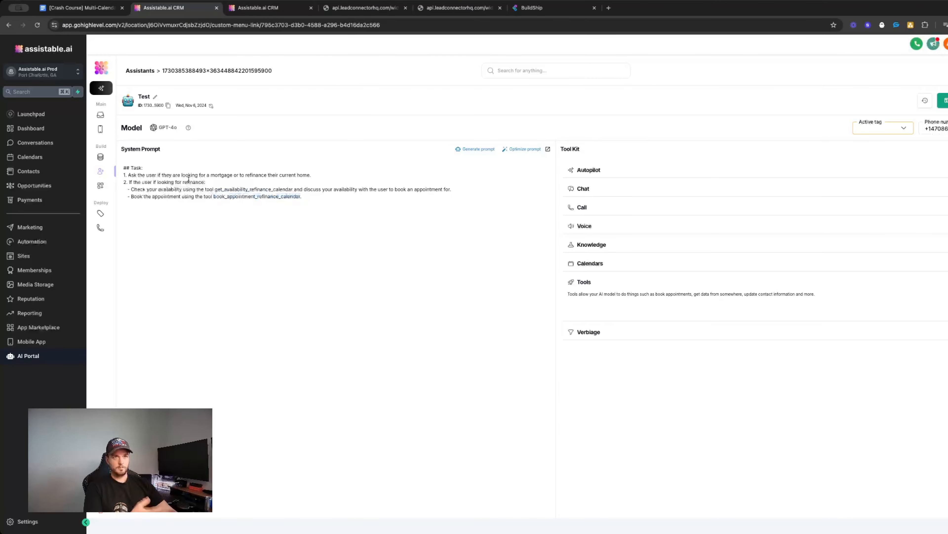
pyautogui.tripleClick(188, 189)
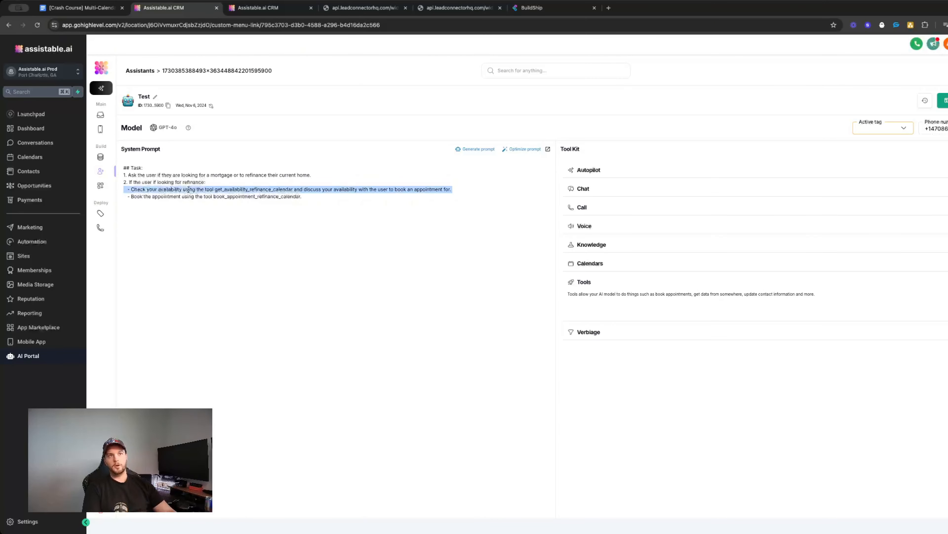
pyautogui.click(177, 194)
pyautogui.tripleClick(200, 177)
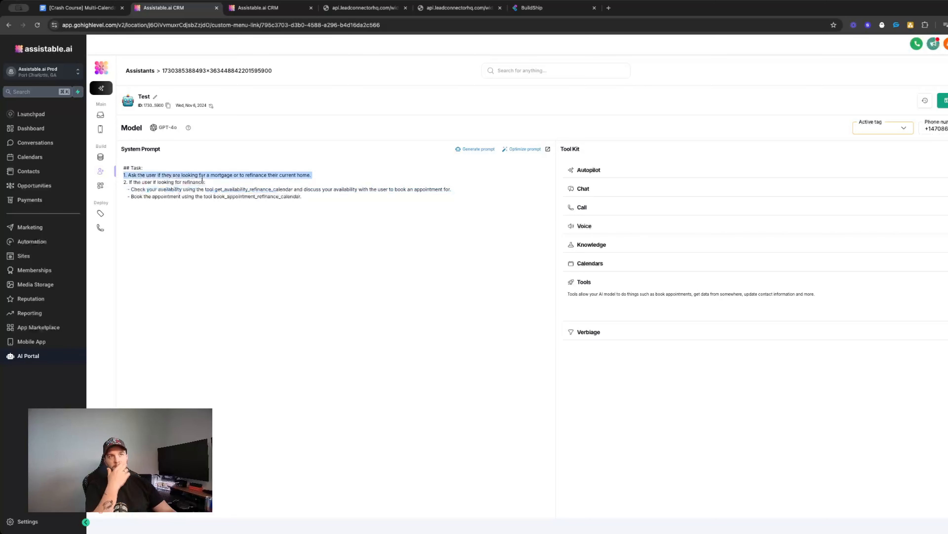
pyautogui.doubleClick(175, 189)
pyautogui.click(177, 183)
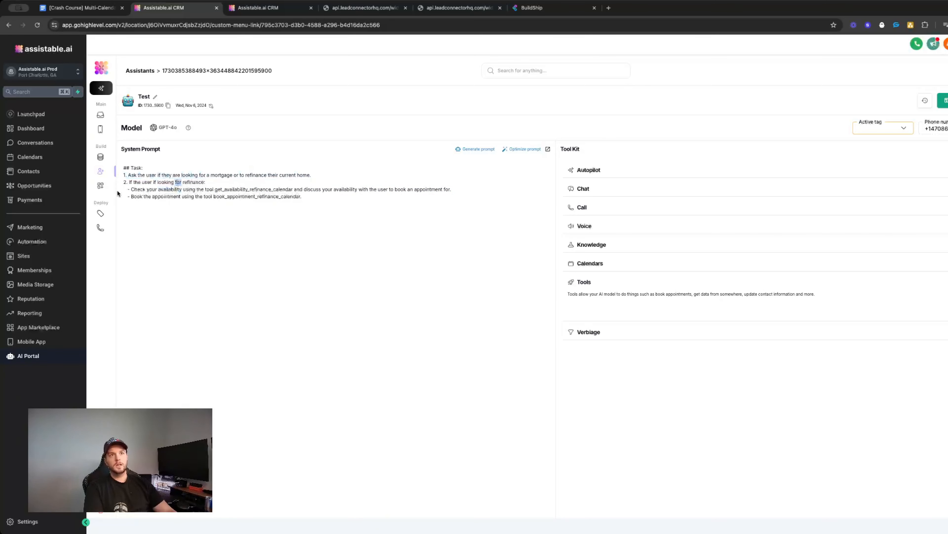
pyautogui.moveTo(133, 182); pyautogui.dragTo(252, 201)
pyautogui.click(290, 196)
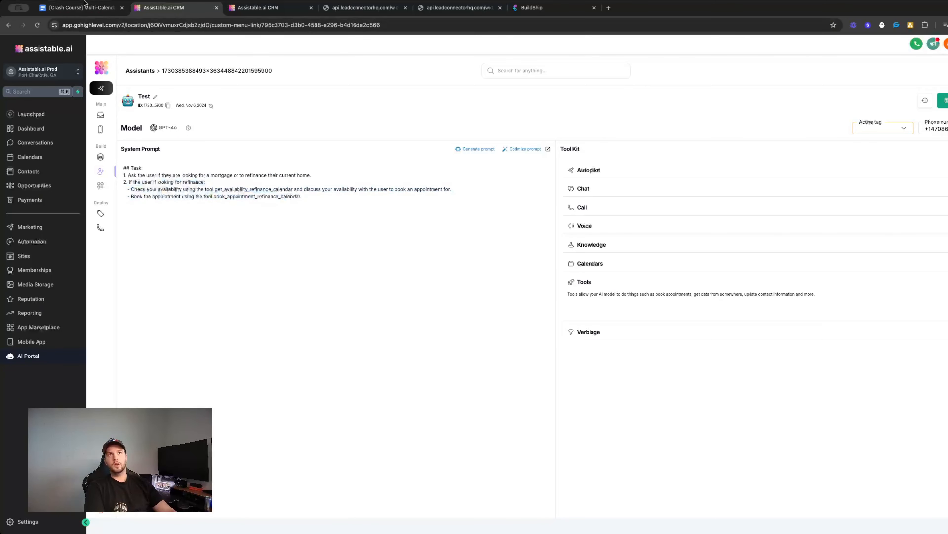
pyautogui.click(87, 5)
pyautogui.doubleClick(452, 399)
pyautogui.click(412, 405)
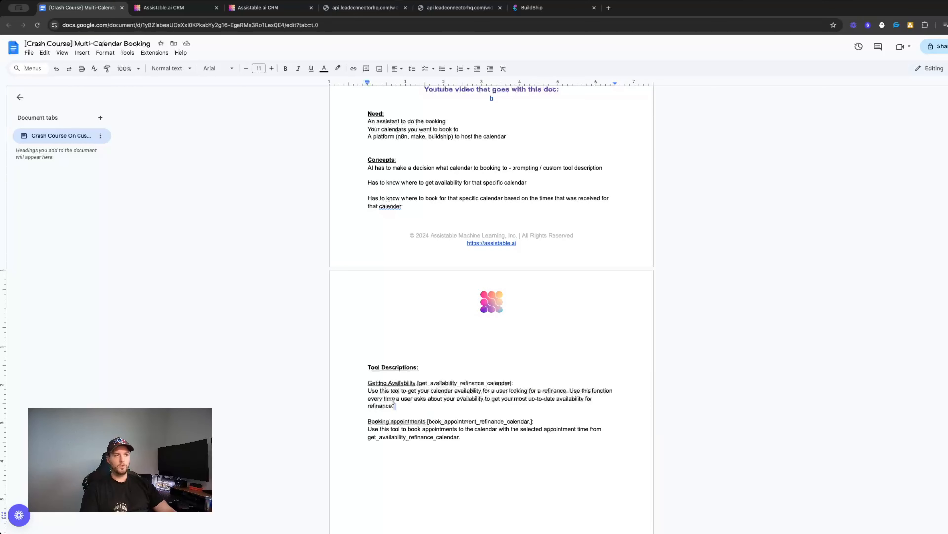
# Delete the stray period after book_appointment_refinance_calendar in the booking tool name
pyautogui.moveTo(395, 405); pyautogui.dragTo(369, 391)
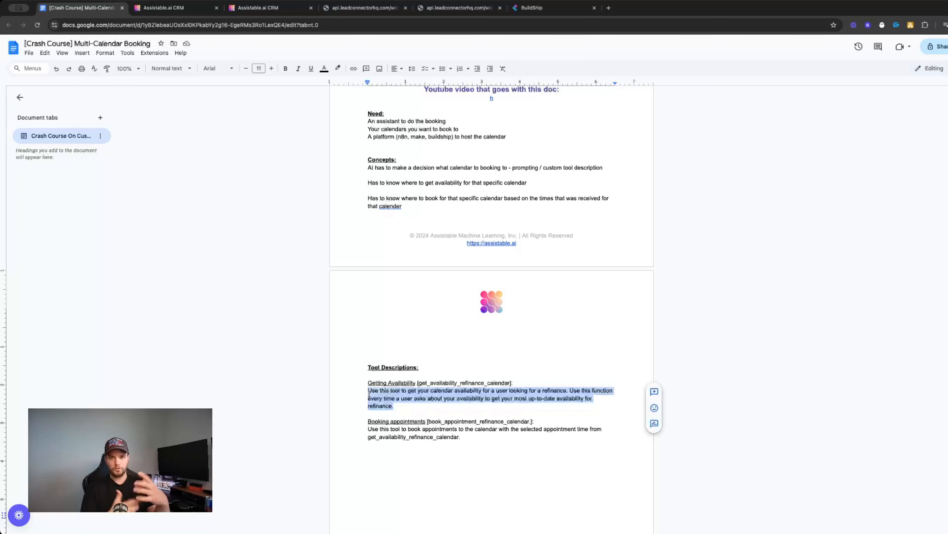
pyautogui.click(448, 406)
pyautogui.scroll(-1, 417, 396)
pyautogui.click(402, 375)
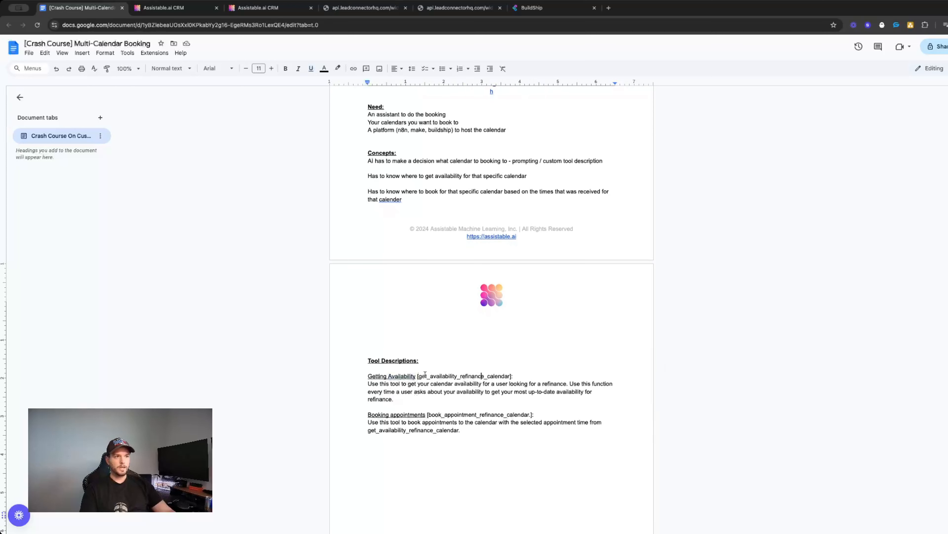
pyautogui.moveTo(417, 375); pyautogui.dragTo(509, 373)
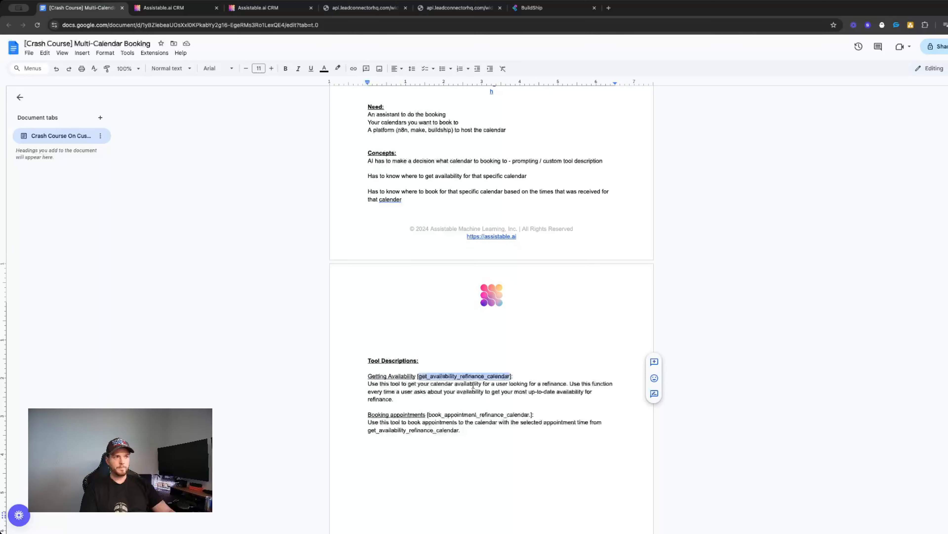
pyautogui.moveTo(428, 414); pyautogui.dragTo(530, 414)
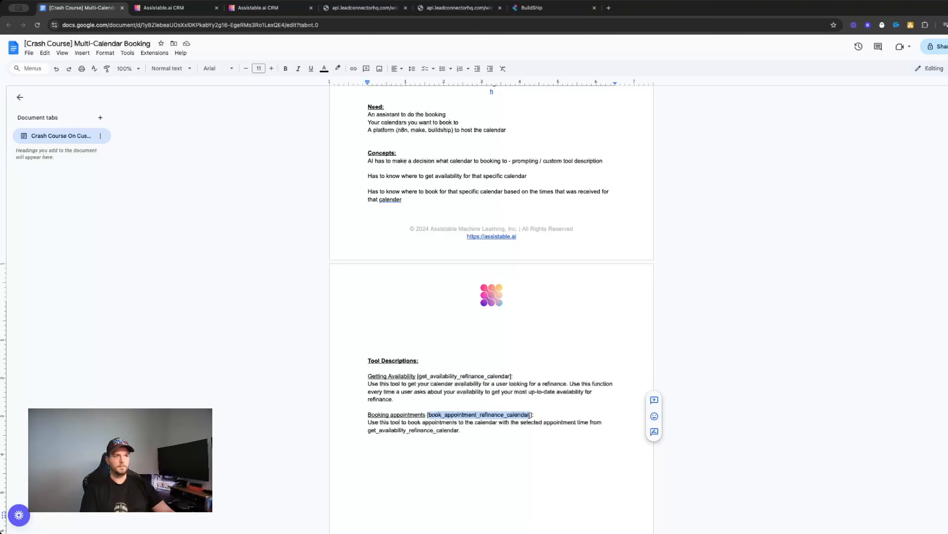
pyautogui.click(530, 414)
pyautogui.press('Delete')
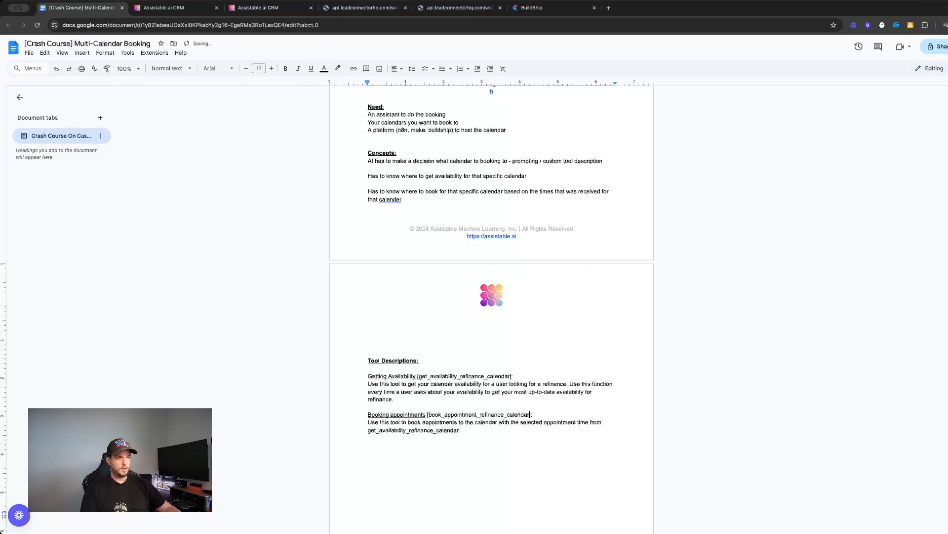
# End the Getting Availability description with 'availability for refinance appointments.'
pyautogui.doubleClick(407, 392)
pyautogui.click(424, 383)
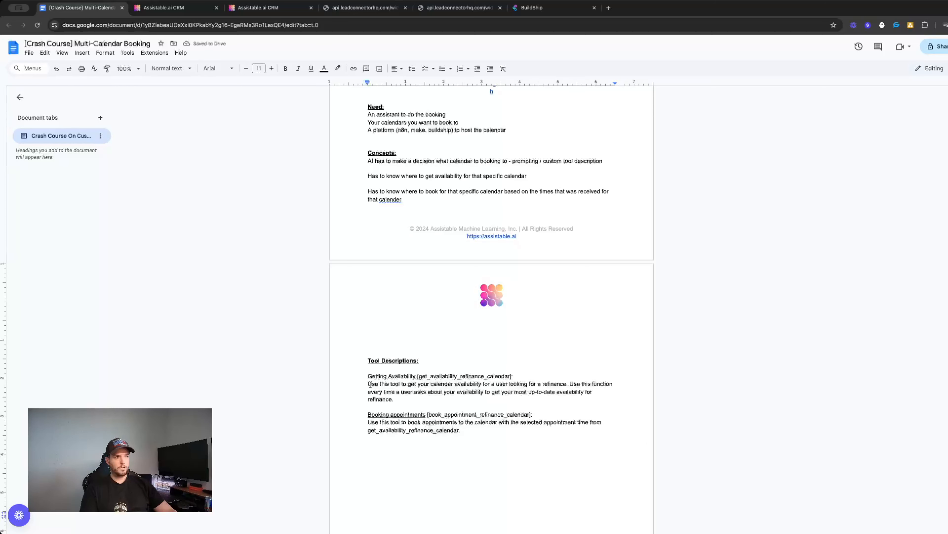
pyautogui.moveTo(368, 383); pyautogui.dragTo(379, 384)
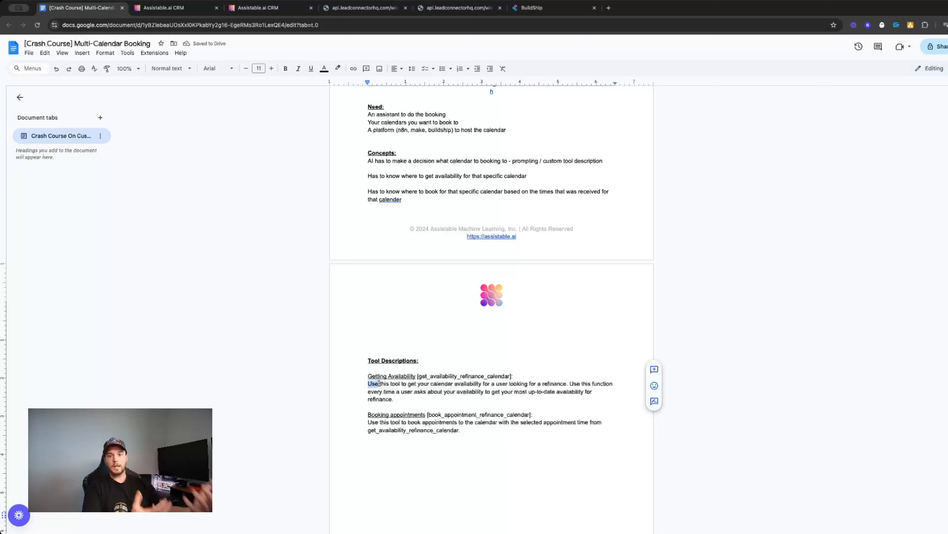
pyautogui.click(414, 383)
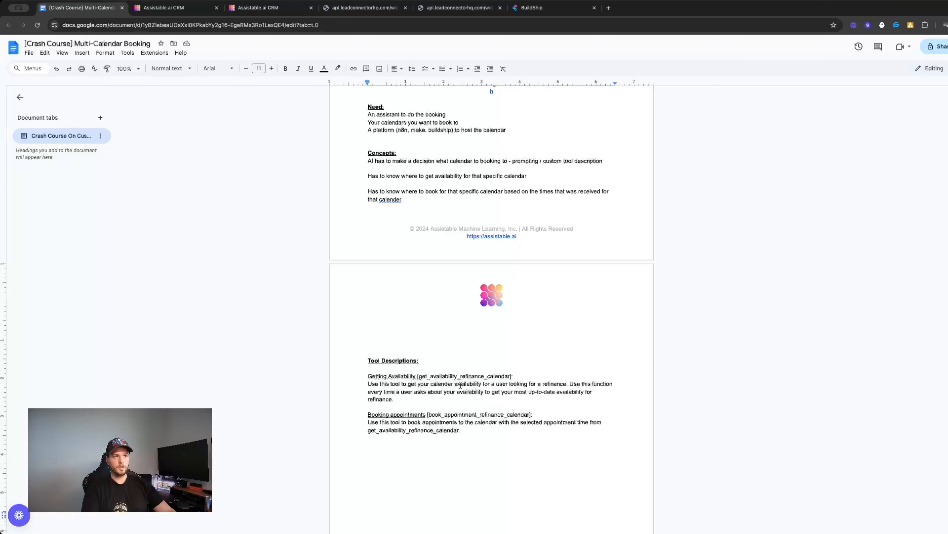
pyautogui.doubleClick(519, 384)
pyautogui.click(538, 383)
pyautogui.doubleClick(559, 383)
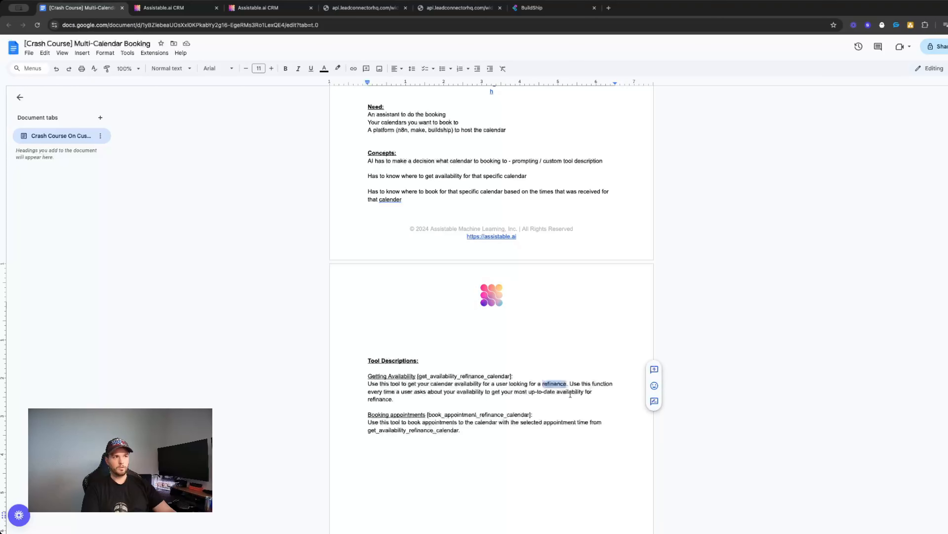
pyautogui.click(580, 383)
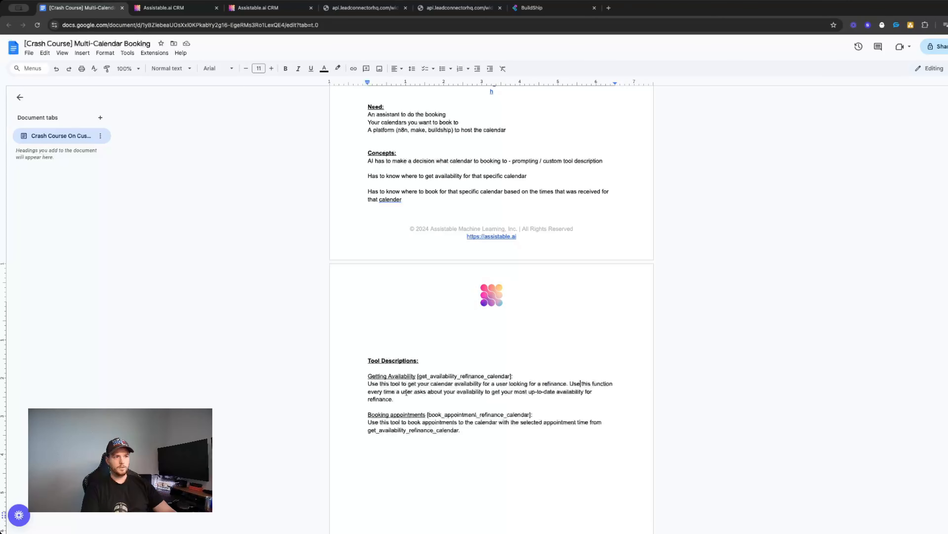
pyautogui.click(368, 390)
pyautogui.click(518, 391)
pyautogui.doubleClick(561, 392)
pyautogui.click(389, 399)
pyautogui.press('End')
pyautogui.press('BackSpace')
pyautogui.write('appointments')
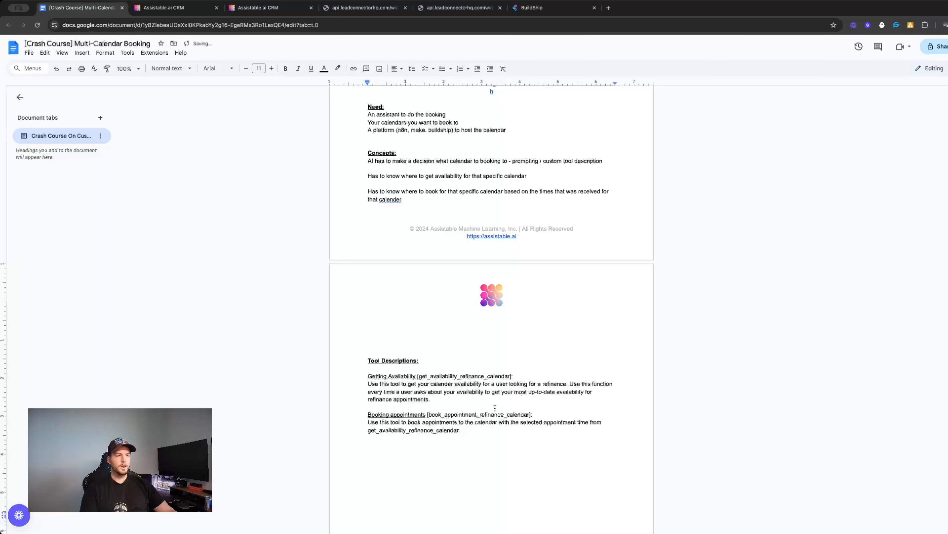
pyautogui.scroll(-1, 488, 413)
pyautogui.click(403, 411)
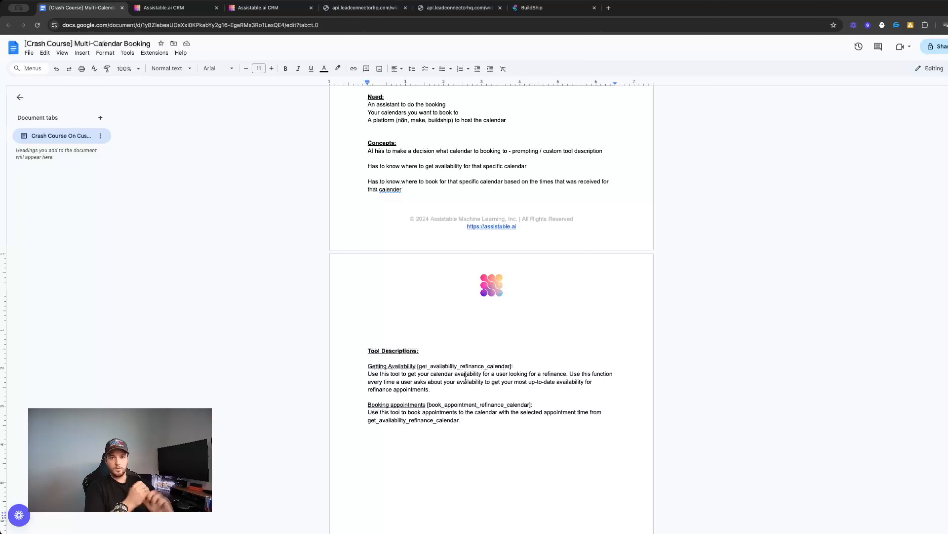
# Read the Getting Availability and booking tool descriptions in the Google Doc
pyautogui.tripleClick(418, 382)
pyautogui.moveTo(444, 390); pyautogui.dragTo(374, 377)
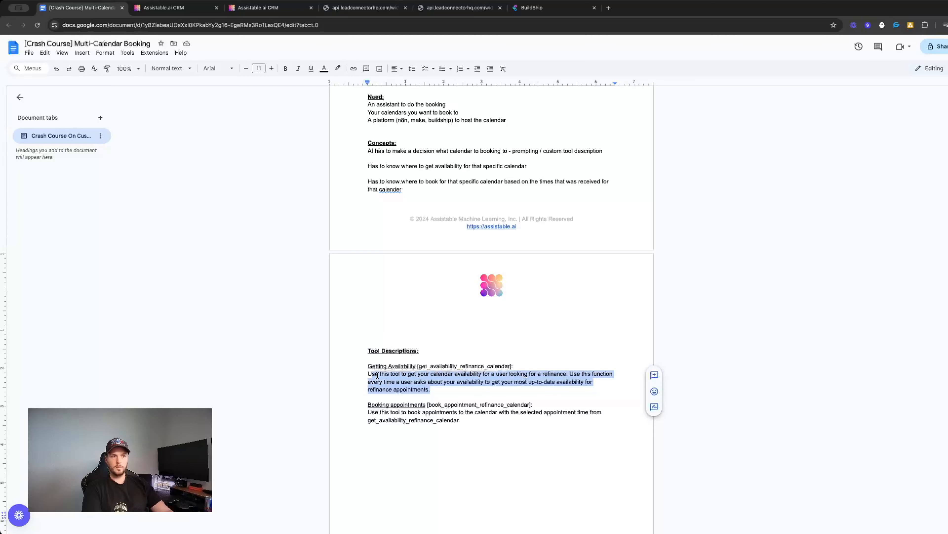
pyautogui.scroll(-1, 429, 387)
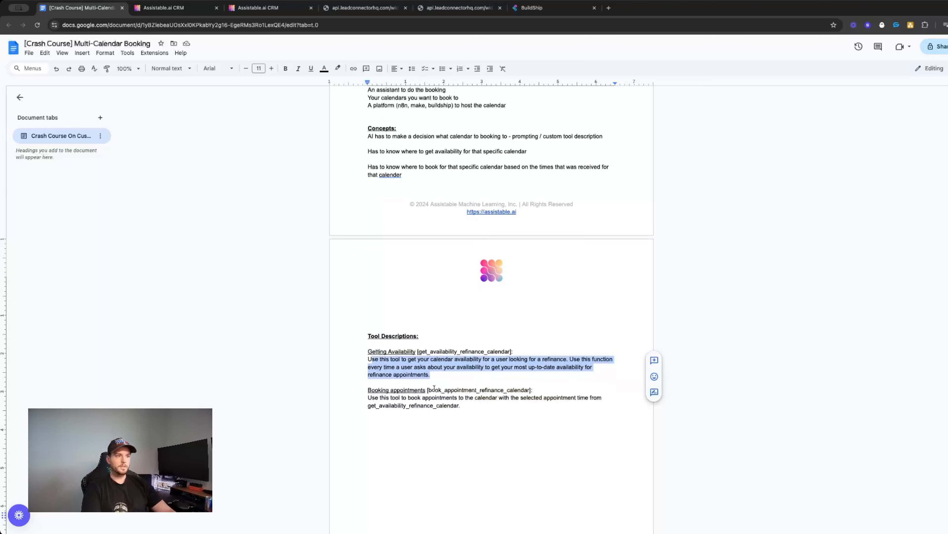
pyautogui.click(393, 401)
pyautogui.moveTo(367, 400); pyautogui.dragTo(560, 410)
pyautogui.doubleClick(457, 409)
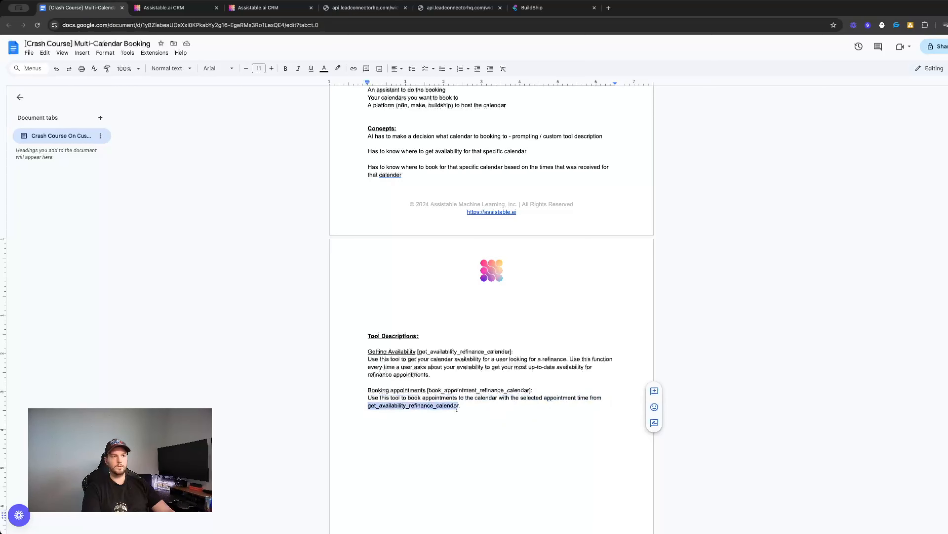
pyautogui.doubleClick(466, 351)
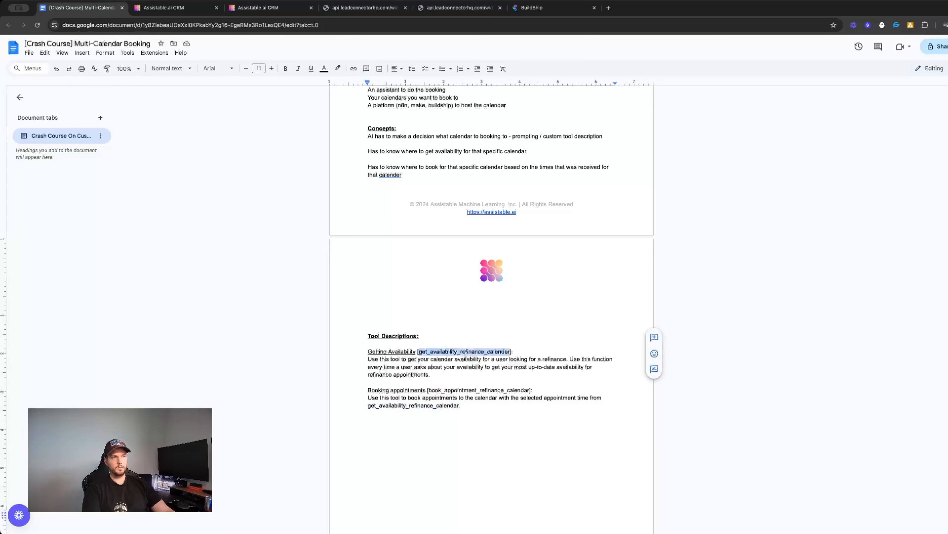
pyautogui.doubleClick(422, 407)
pyautogui.doubleClick(450, 352)
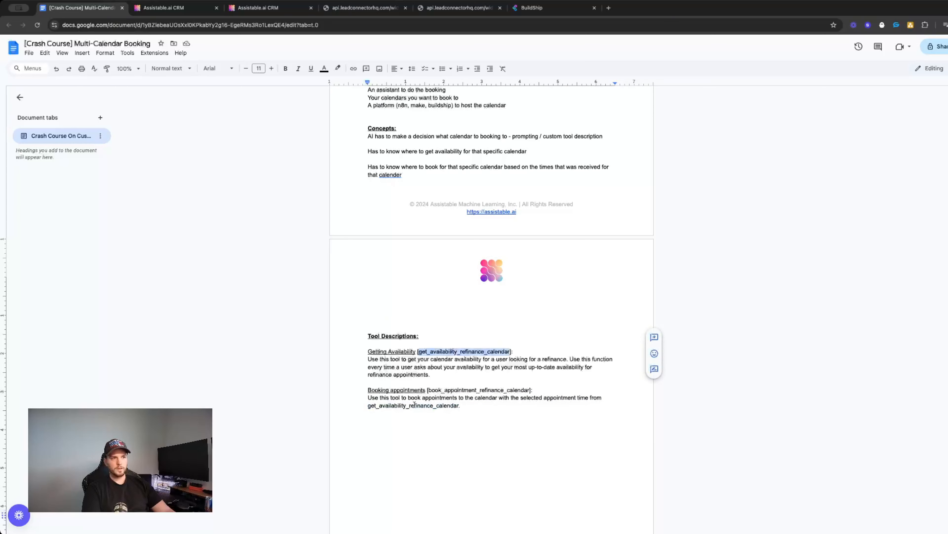
pyautogui.doubleClick(415, 406)
pyautogui.doubleClick(453, 352)
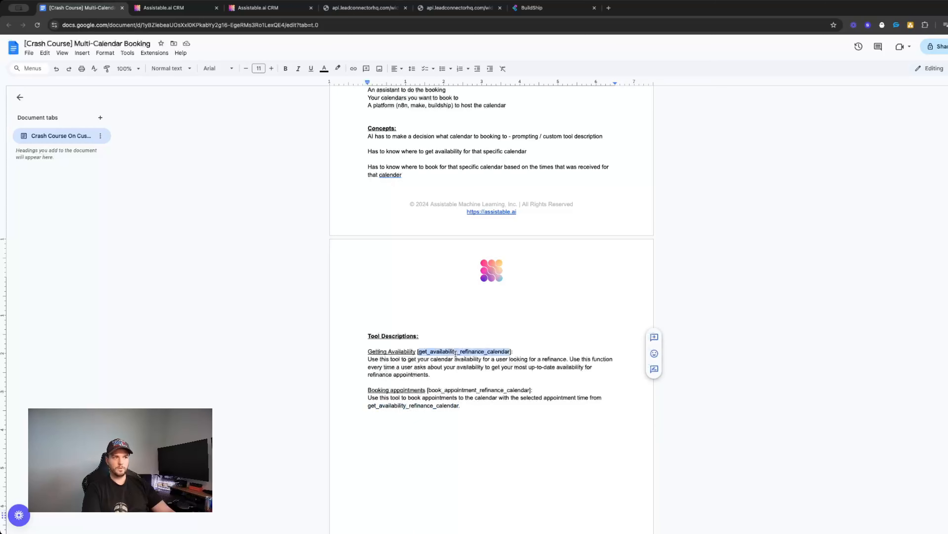
pyautogui.doubleClick(423, 407)
pyautogui.moveTo(460, 405); pyautogui.dragTo(368, 398)
pyautogui.click(469, 407)
# Compare the get_availability_ and book_appointment_refinance_calendar tool names, then return to Assistable.ai CRM
pyautogui.moveTo(418, 352); pyautogui.dragTo(511, 352)
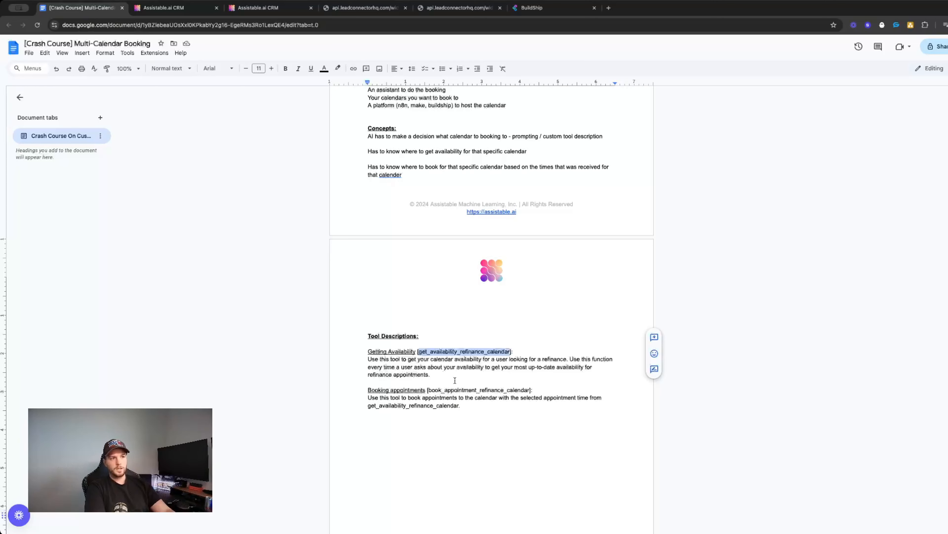
pyautogui.moveTo(531, 389); pyautogui.dragTo(427, 390)
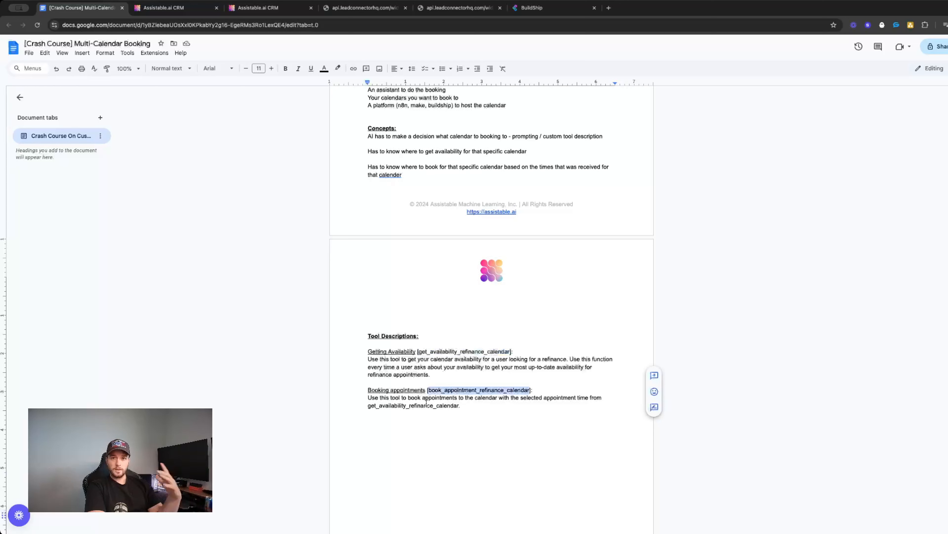
pyautogui.click(426, 402)
pyautogui.doubleClick(451, 345)
pyautogui.doubleClick(451, 349)
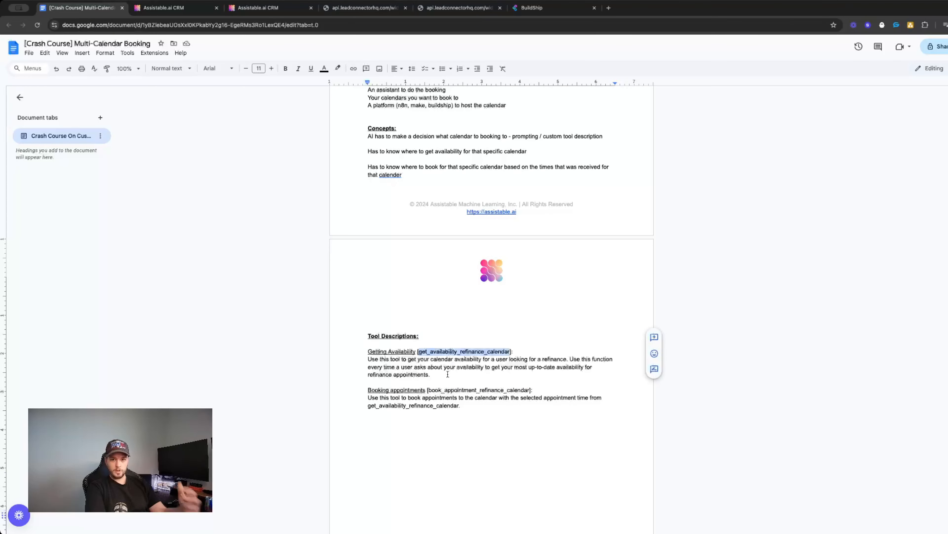
pyautogui.doubleClick(413, 406)
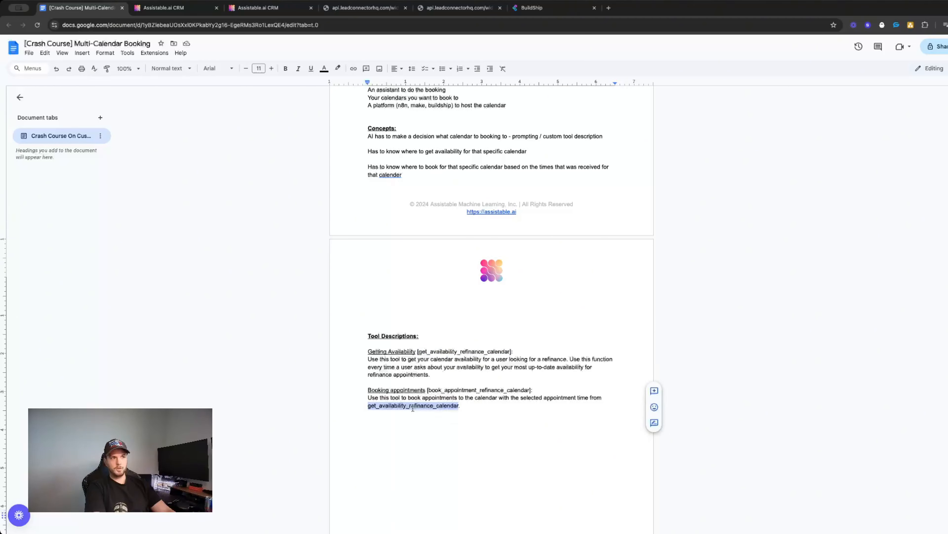
pyautogui.click(478, 417)
pyautogui.click(484, 441)
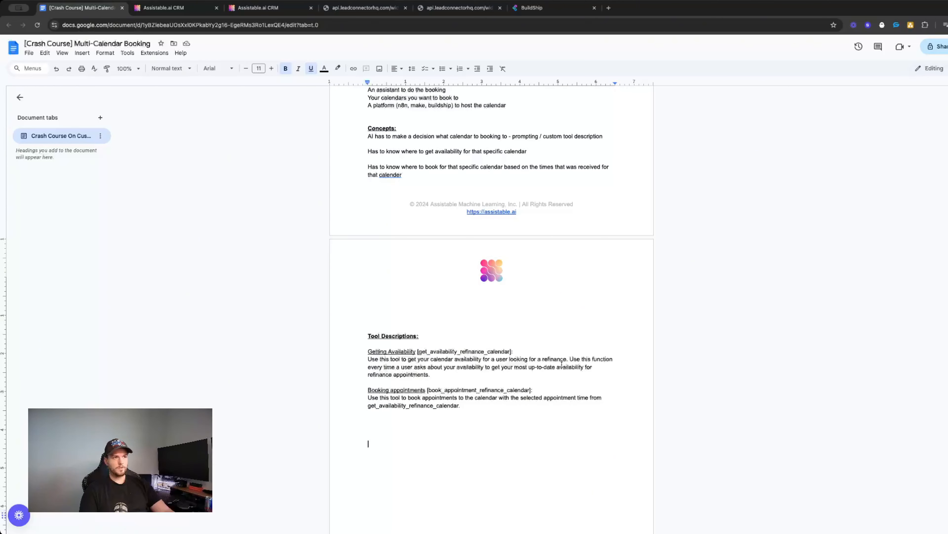
pyautogui.doubleClick(481, 352)
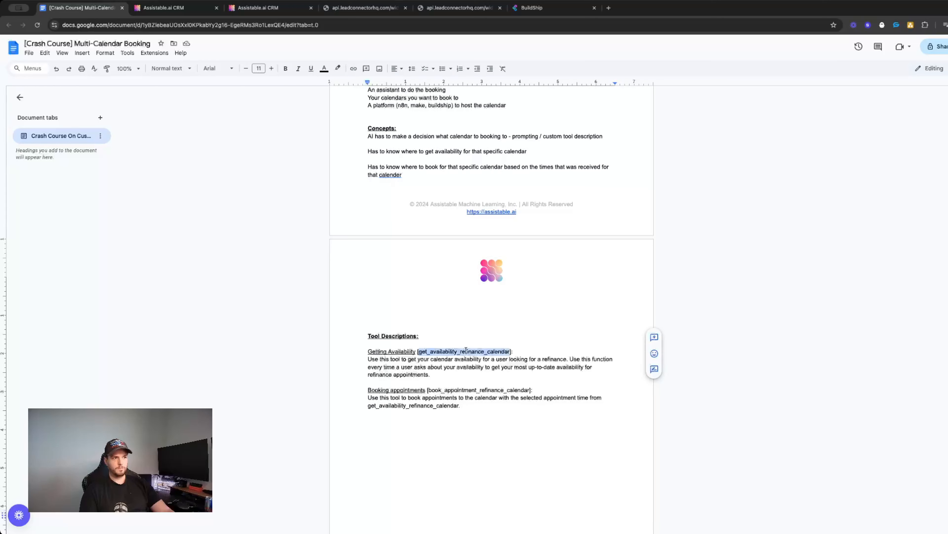
pyautogui.moveTo(461, 352); pyautogui.dragTo(484, 350)
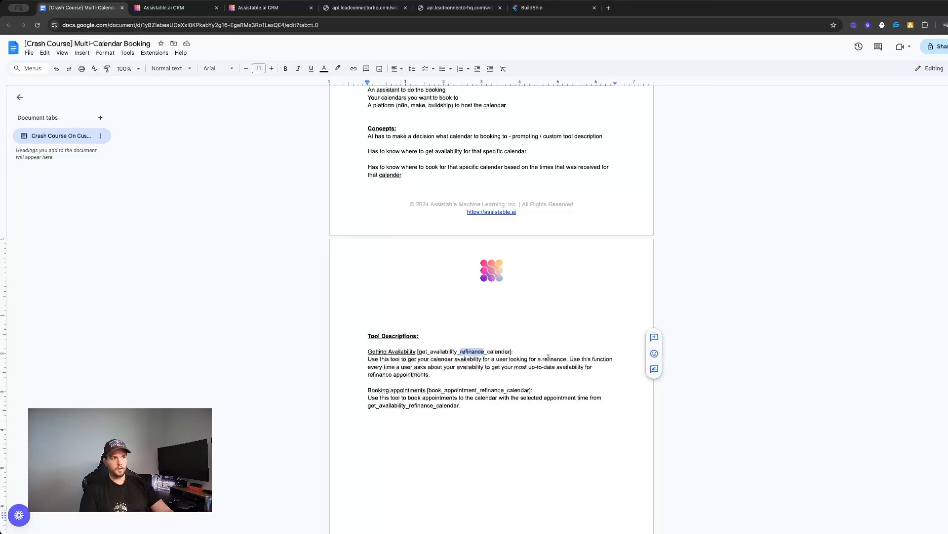
pyautogui.moveTo(544, 359); pyautogui.dragTo(566, 360)
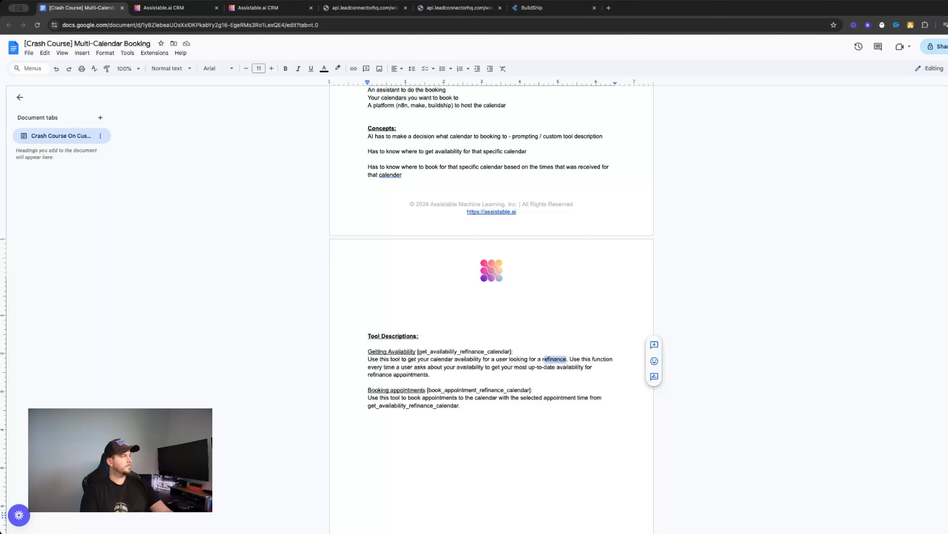
pyautogui.click(505, 383)
pyautogui.click(489, 372)
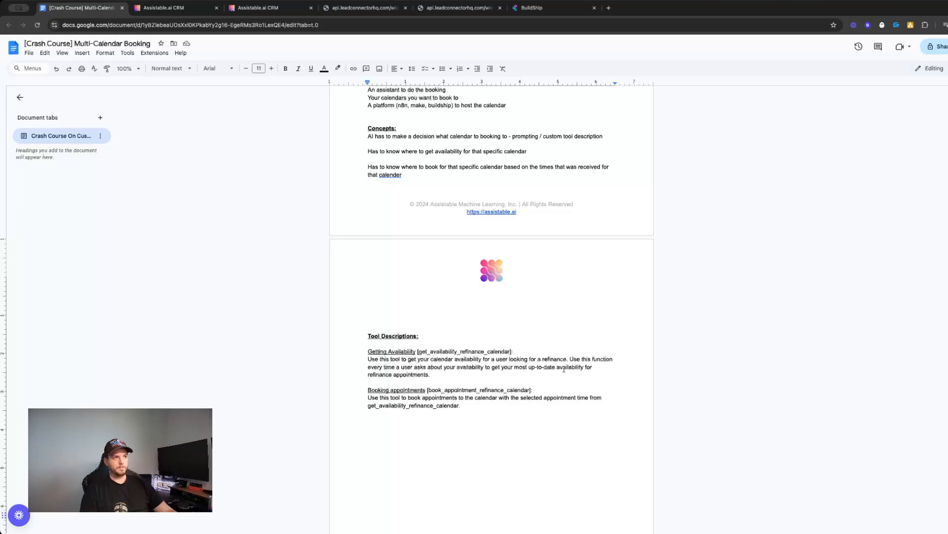
pyautogui.doubleClick(472, 367)
pyautogui.doubleClick(546, 360)
pyautogui.click(450, 367)
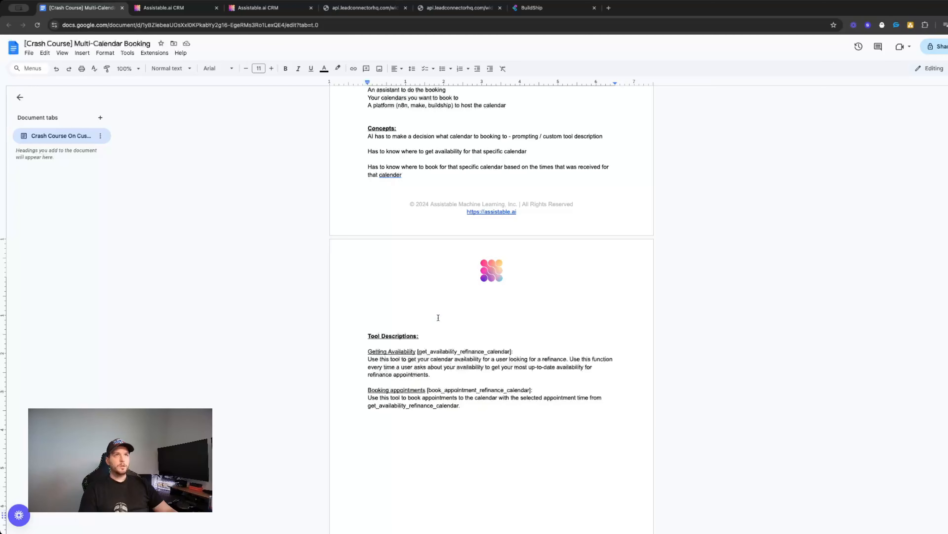
pyautogui.click(179, 13)
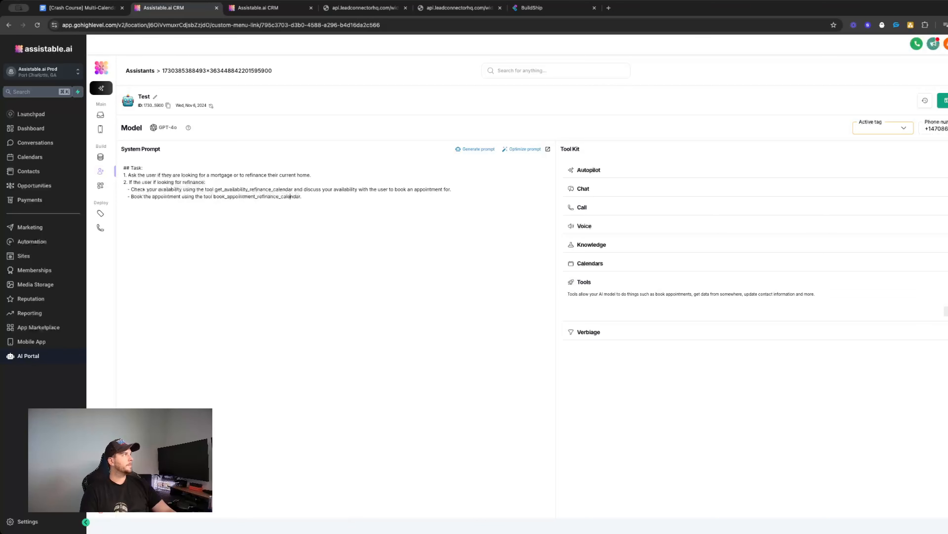
# Widen the browser window, expand the Tools list and start a new custom tool
pyautogui.moveTo(947, 282); pyautogui.dragTo(945, 281)
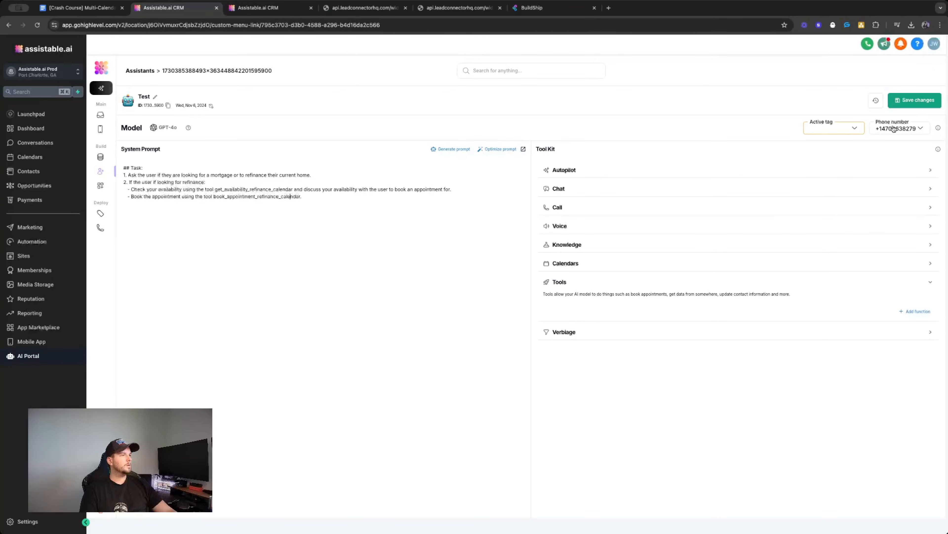
pyautogui.click(665, 264)
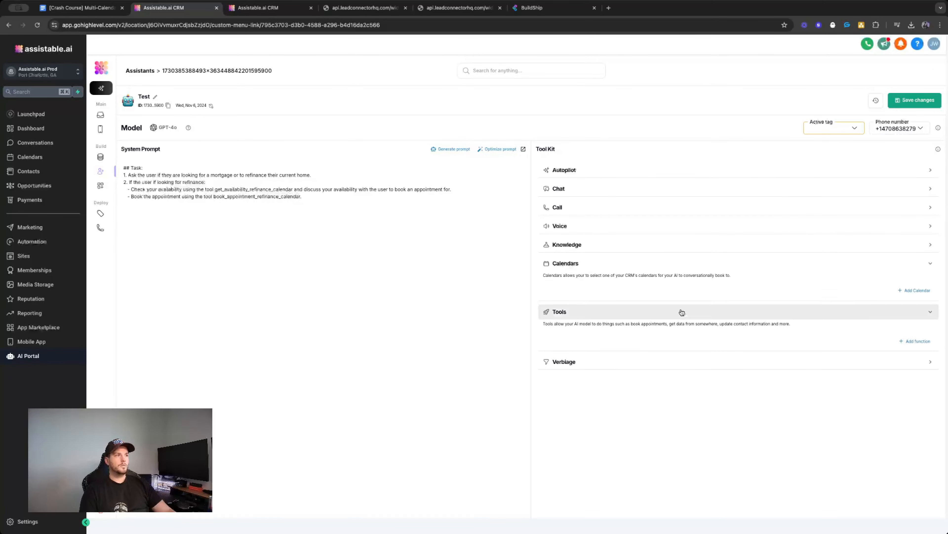
pyautogui.click(609, 266)
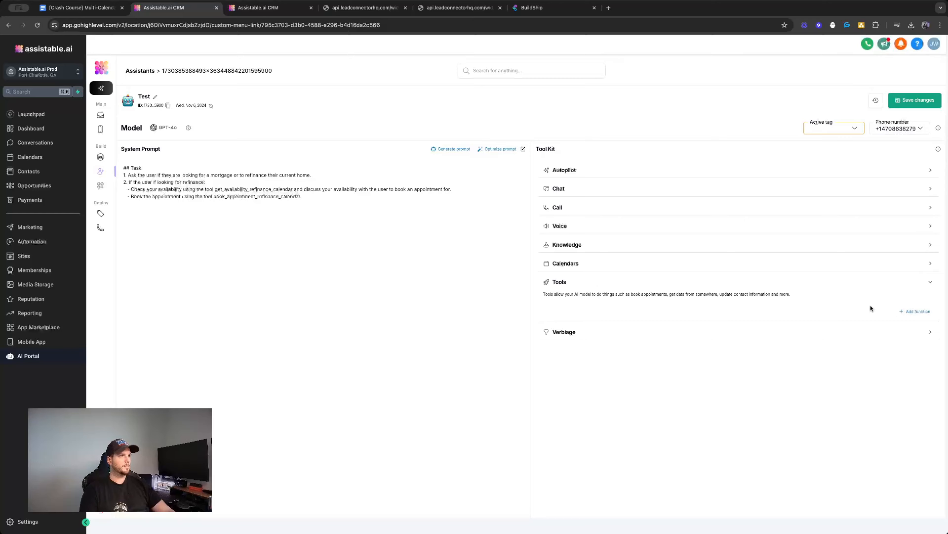
pyautogui.click(917, 311)
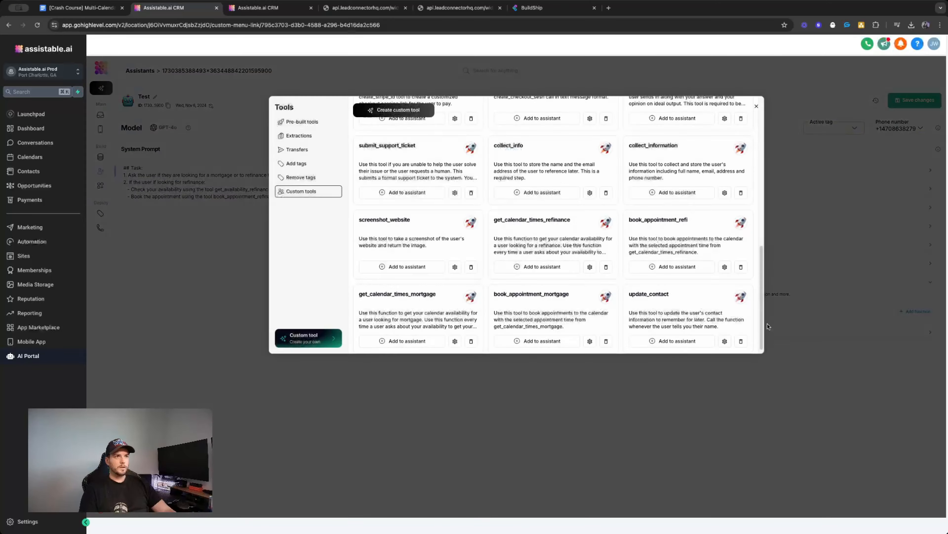
pyautogui.scroll(-1, 452, 260)
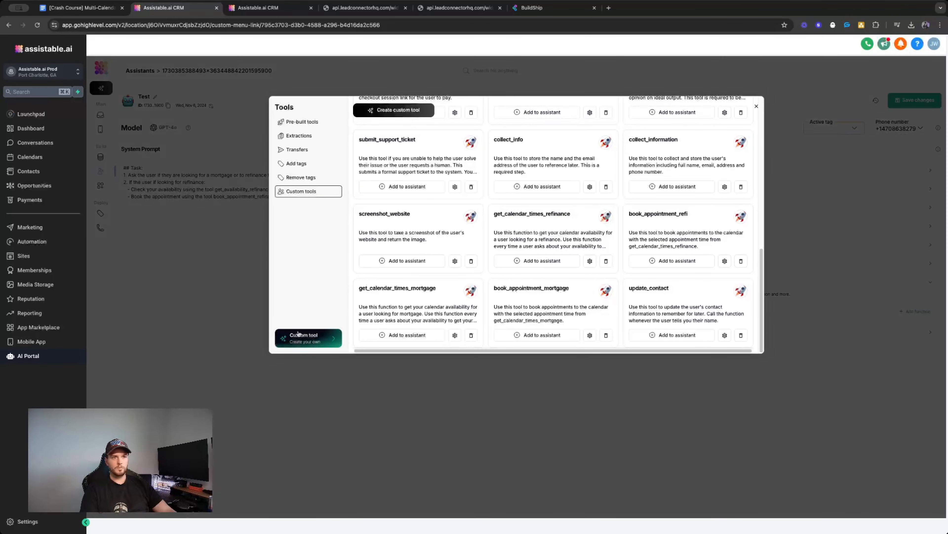
pyautogui.click(301, 336)
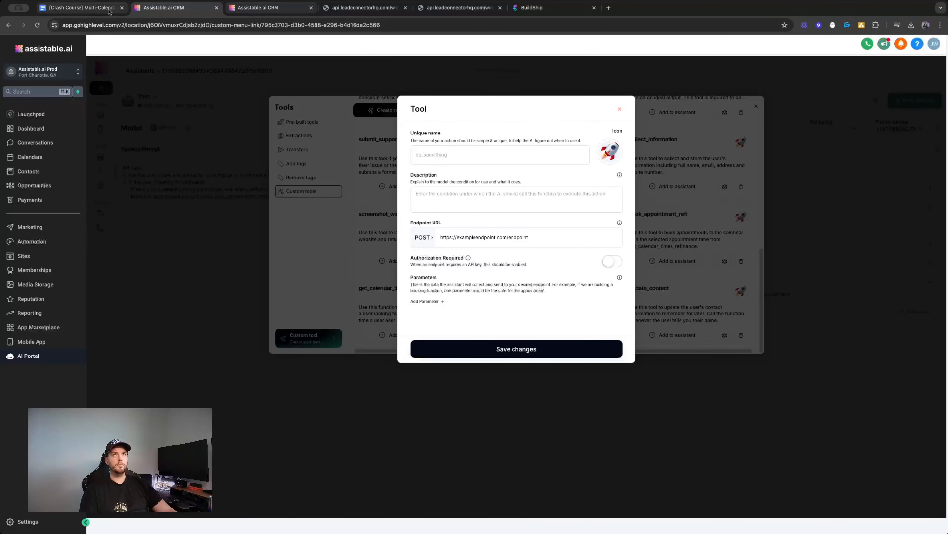
# Paste get_availability_refinance_calendar from the doc as the tool's unique name
pyautogui.click(83, 7)
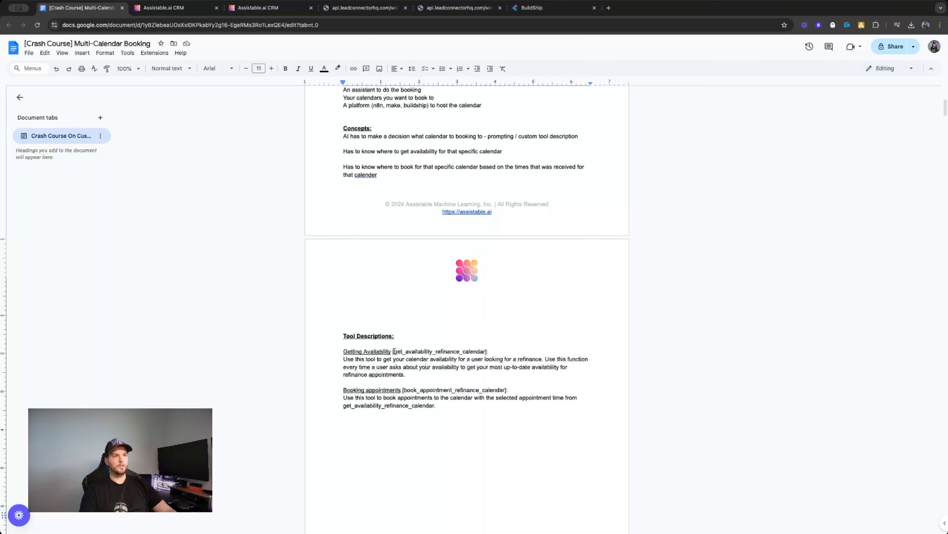
pyautogui.moveTo(394, 351); pyautogui.dragTo(485, 353)
pyautogui.hotkey('ctrl', 'c')
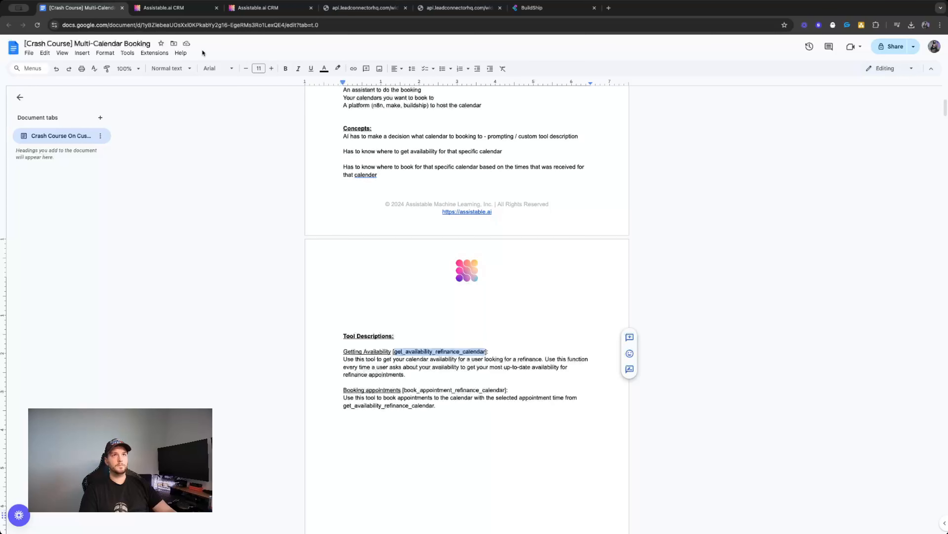
pyautogui.click(200, 8)
pyautogui.click(481, 154)
pyautogui.hotkey('ctrl', 'v')
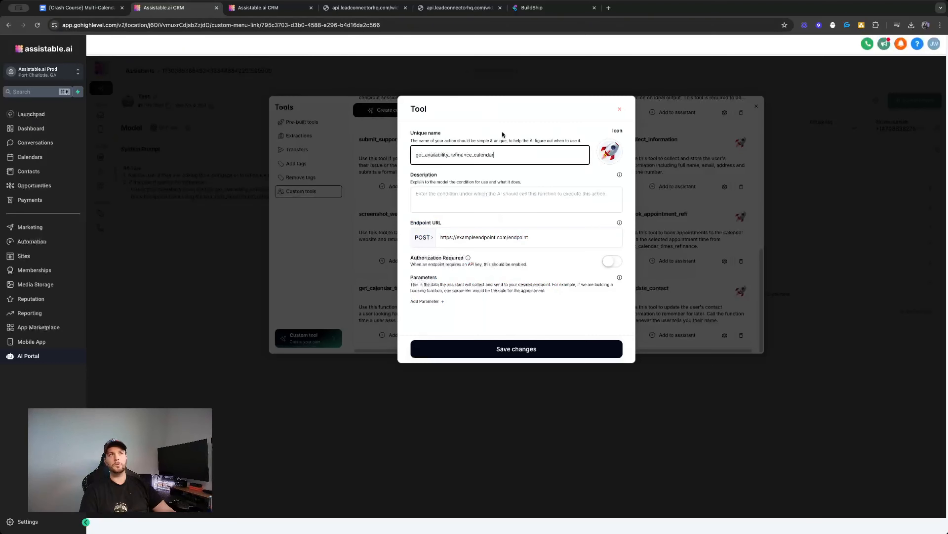
# Copy the refinance availability description from the doc into the tool's Description field
pyautogui.click(82, 7)
pyautogui.moveTo(344, 362); pyautogui.dragTo(405, 375)
pyautogui.hotkey('ctrl', 'c')
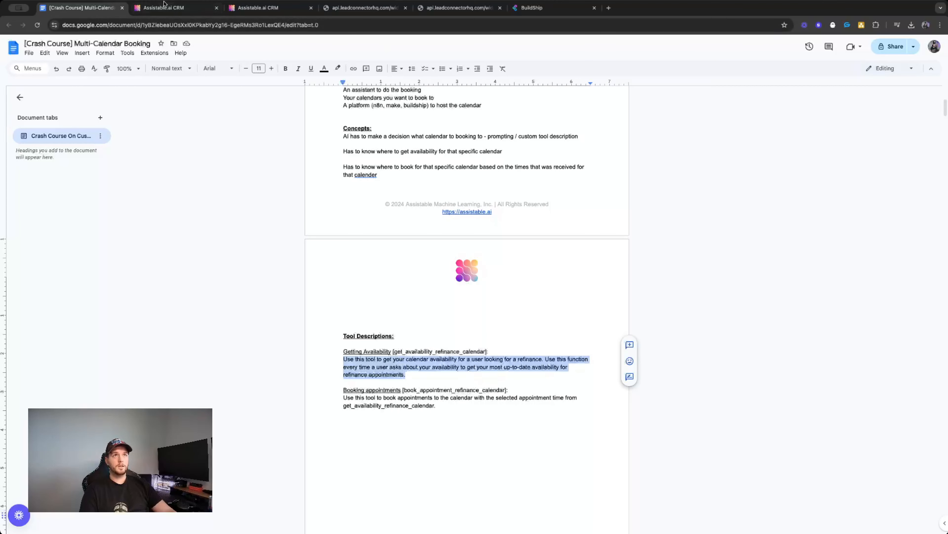
pyautogui.click(164, 8)
pyautogui.click(442, 198)
pyautogui.hotkey('ctrl', 'v')
pyautogui.click(476, 215)
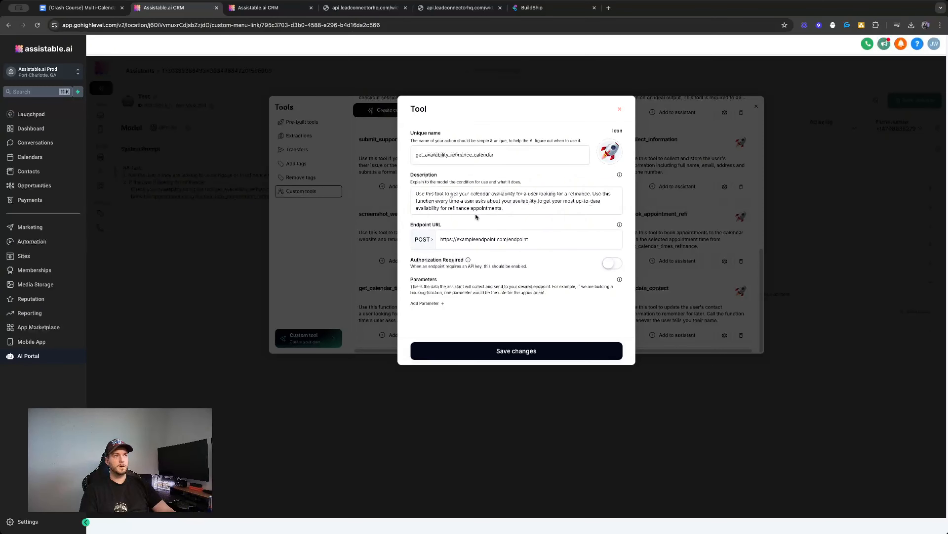
# Add two empty parameter rows and review the endpoint and parameter explanation
pyautogui.tripleClick(495, 238)
pyautogui.click(519, 261)
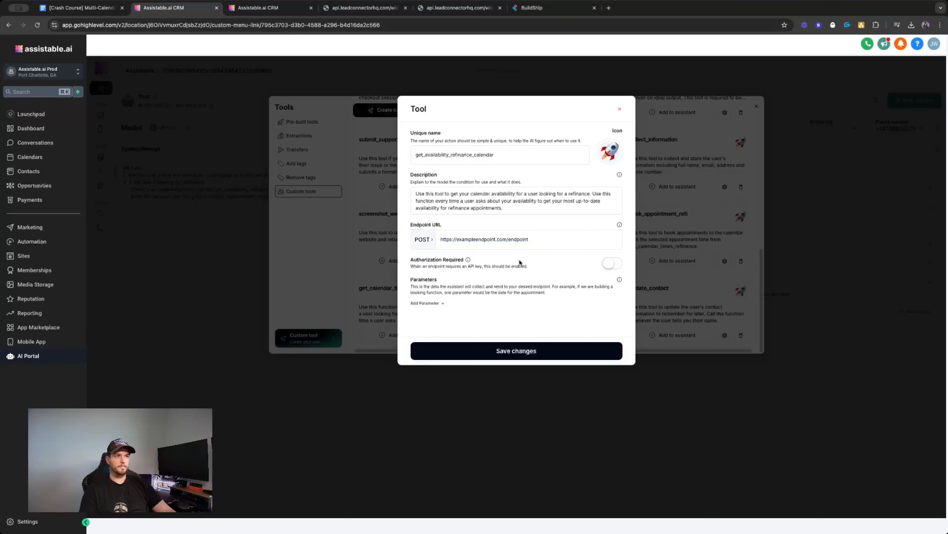
pyautogui.click(443, 303)
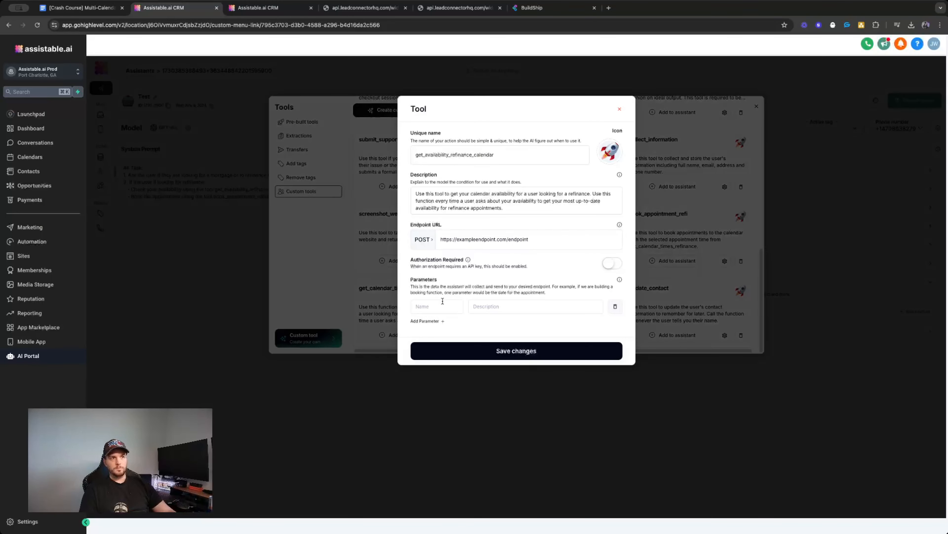
pyautogui.click(431, 322)
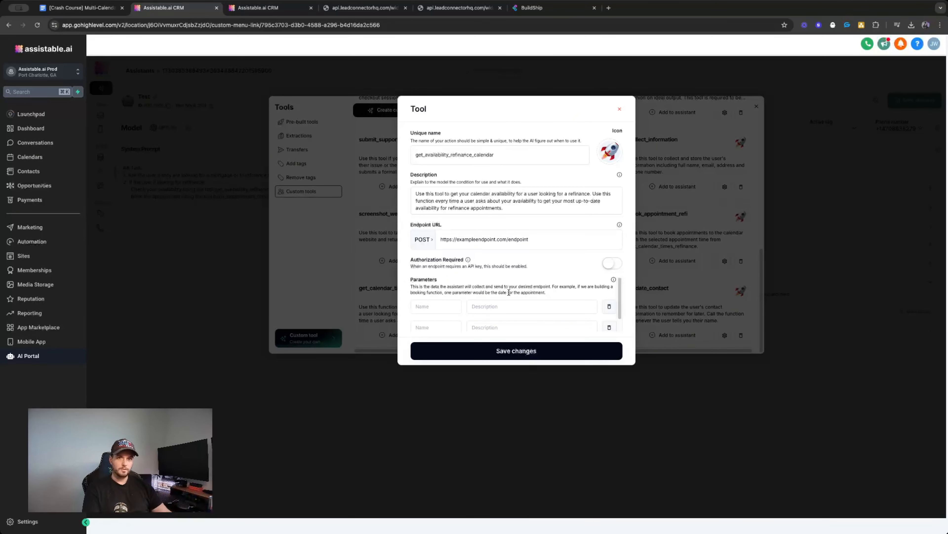
pyautogui.scroll(-1, 538, 294)
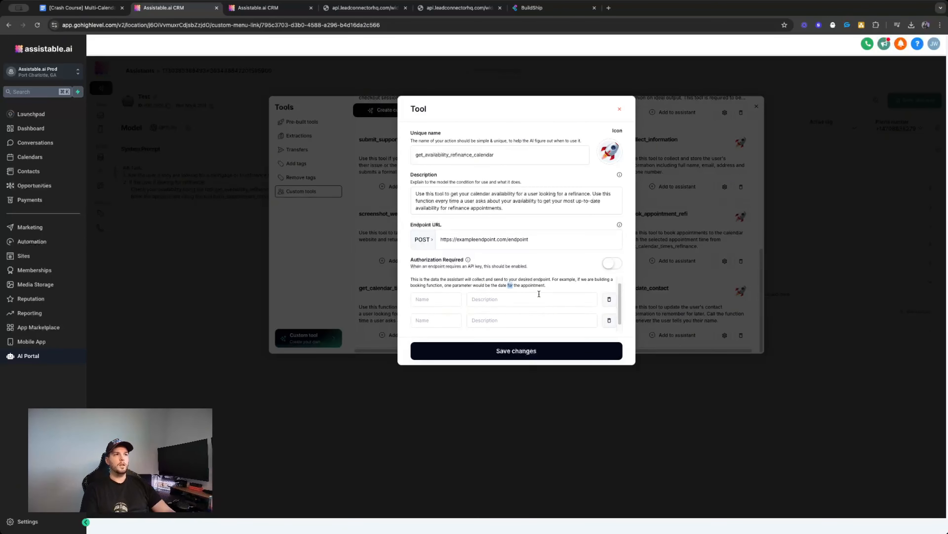
pyautogui.scroll(1, 558, 287)
pyautogui.scroll(-1, 558, 288)
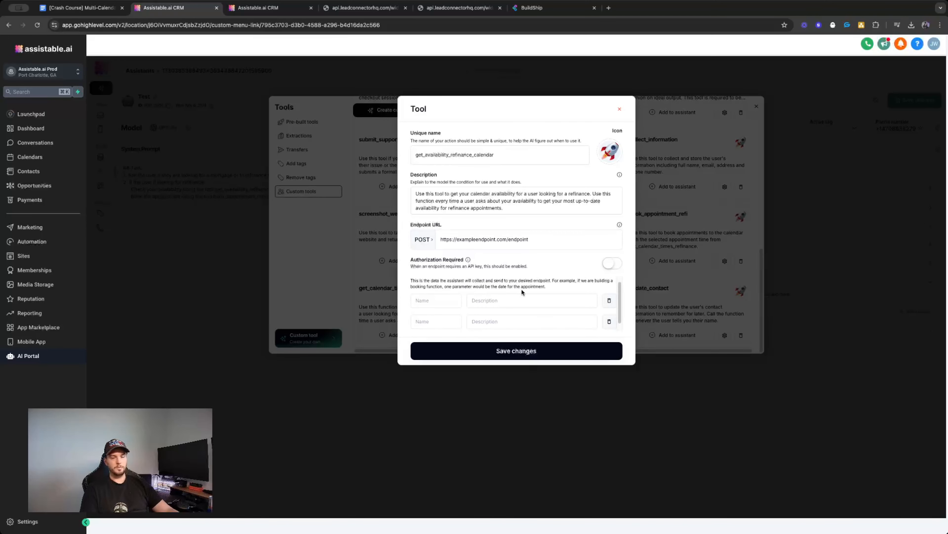
pyautogui.tripleClick(539, 286)
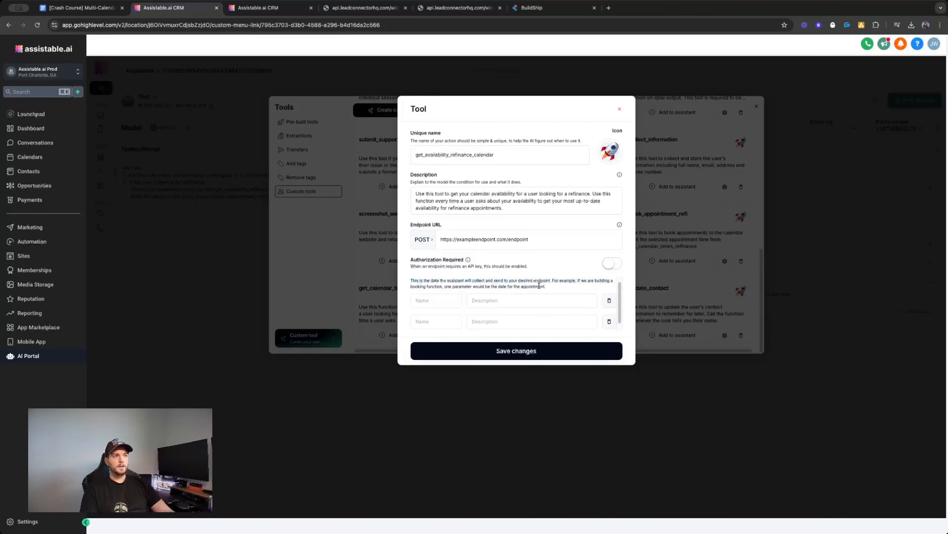
pyautogui.moveTo(521, 287); pyautogui.dragTo(543, 287)
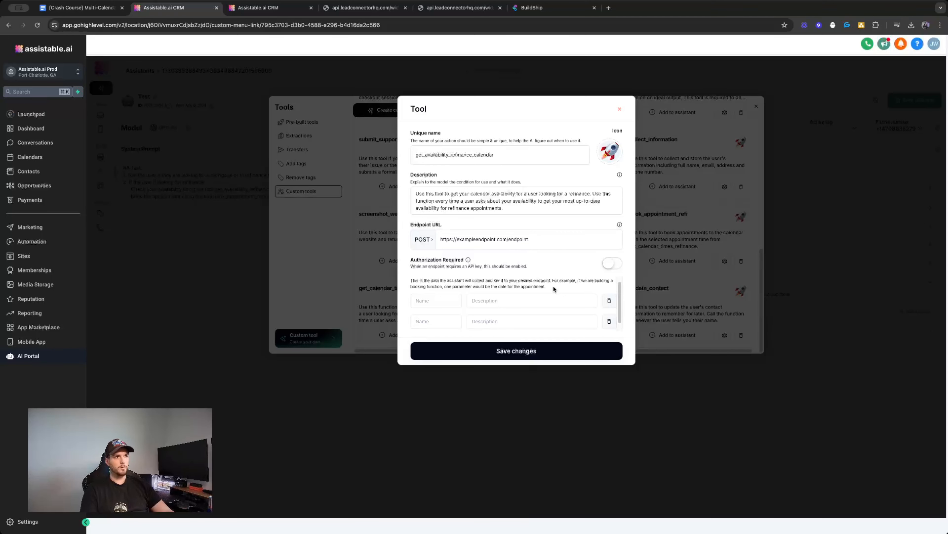
pyautogui.scroll(-1, 554, 288)
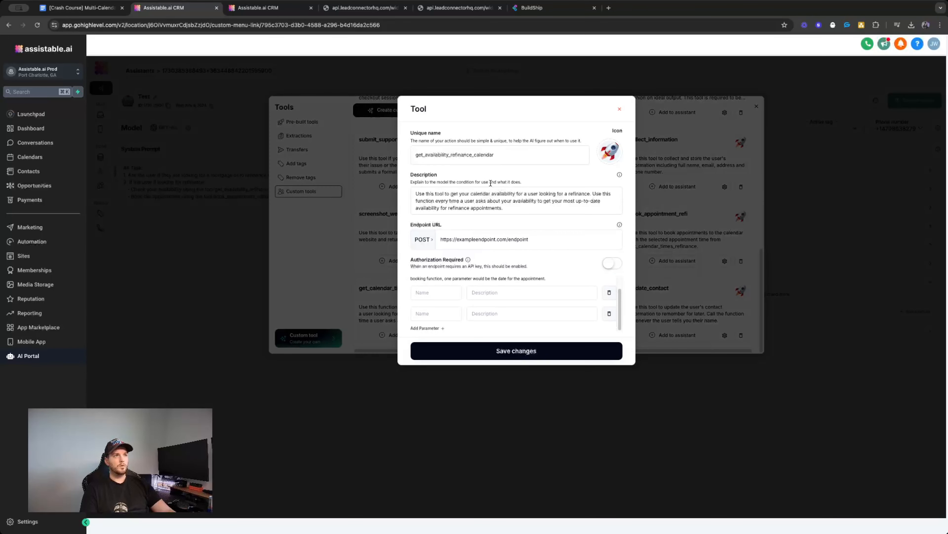
pyautogui.doubleClick(504, 156)
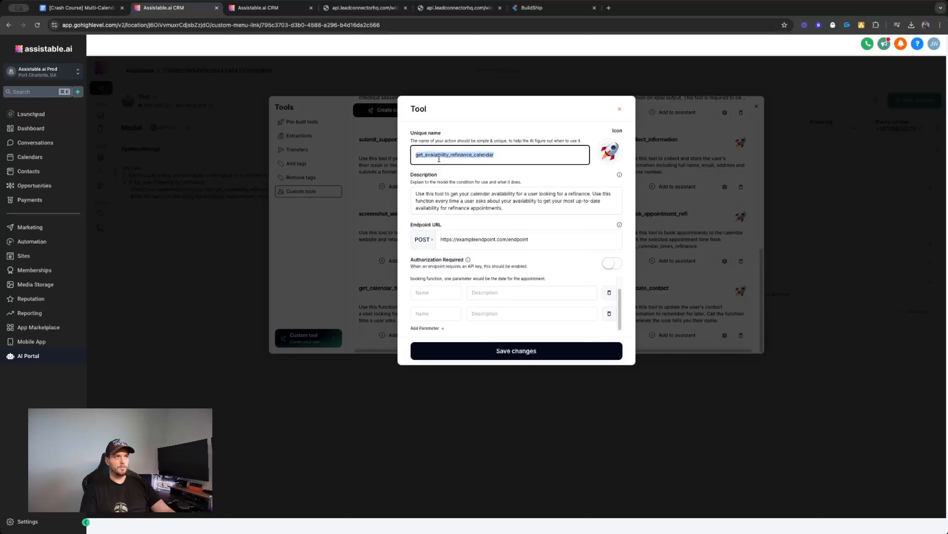
pyautogui.doubleClick(444, 159)
# Name the parameters name and email, describing name as 'The user's full name.'
pyautogui.click(455, 181)
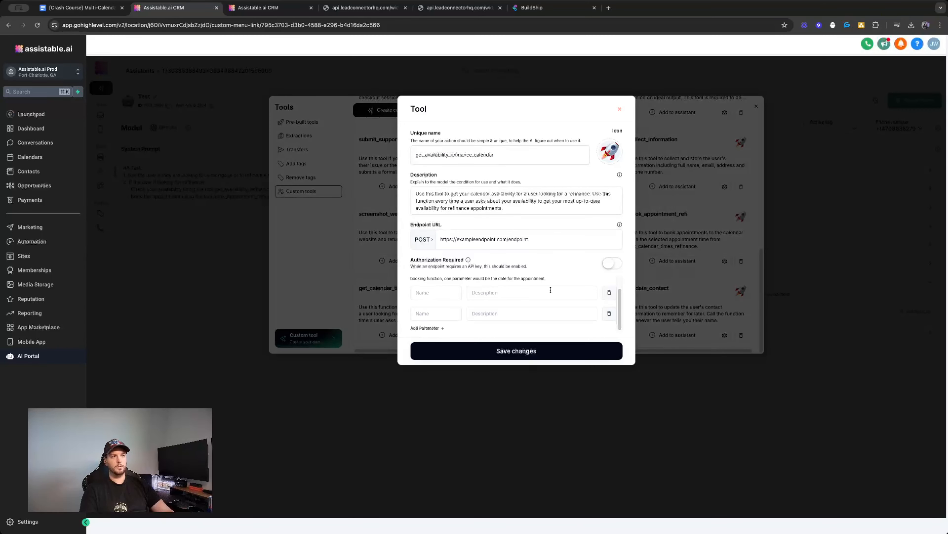
pyautogui.write('name')
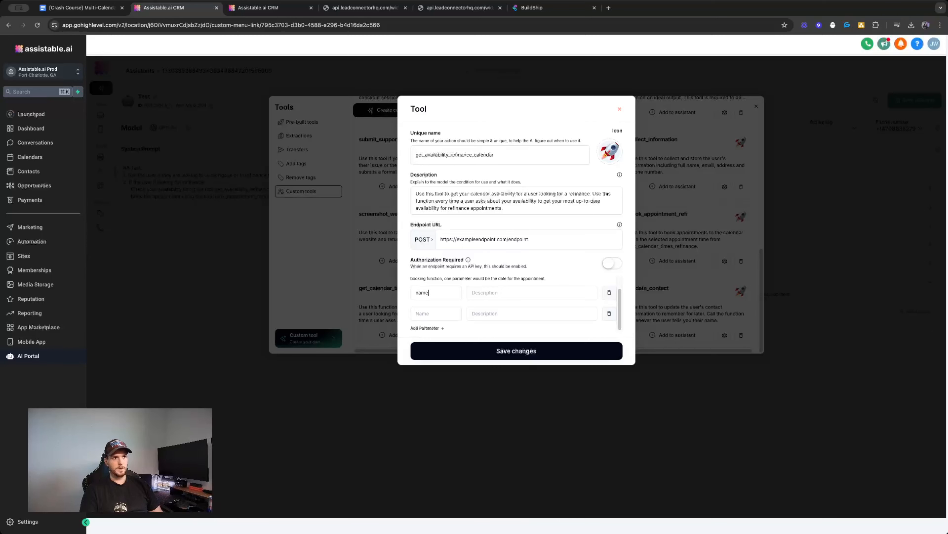
pyautogui.press('BackSpace')
pyautogui.press('BackSpace')
pyautogui.press('BackSpace')
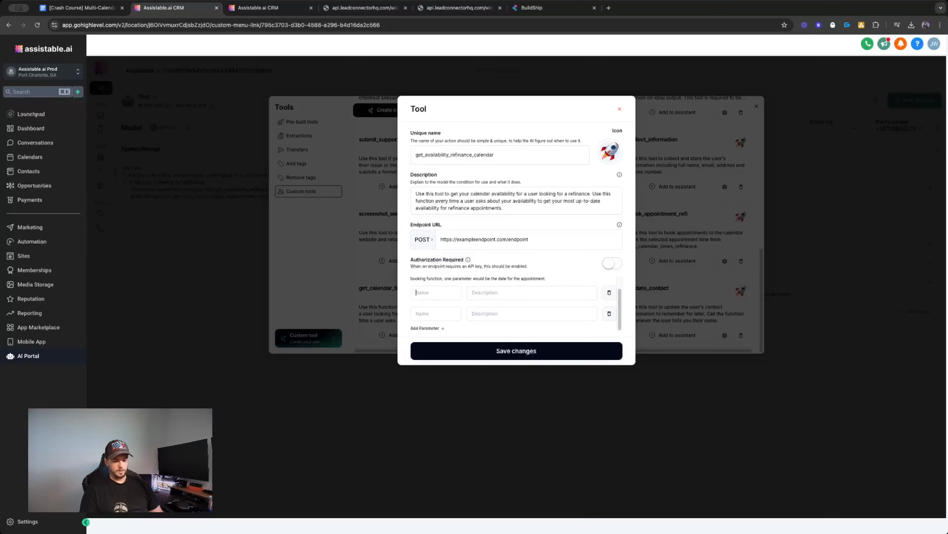
pyautogui.write('contact')
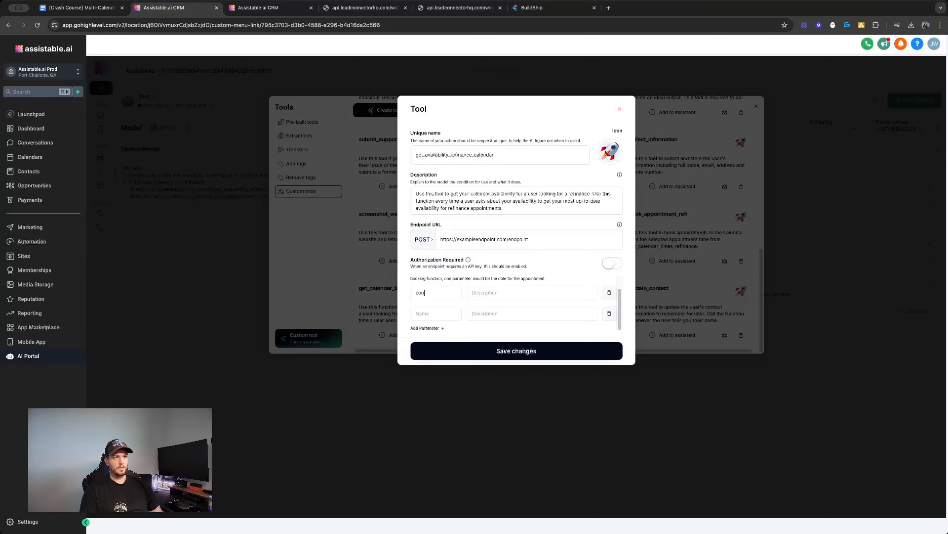
pyautogui.press('BackSpace')
pyautogui.press('BackSpace')
pyautogui.press('BackSpace')
pyautogui.write('name')
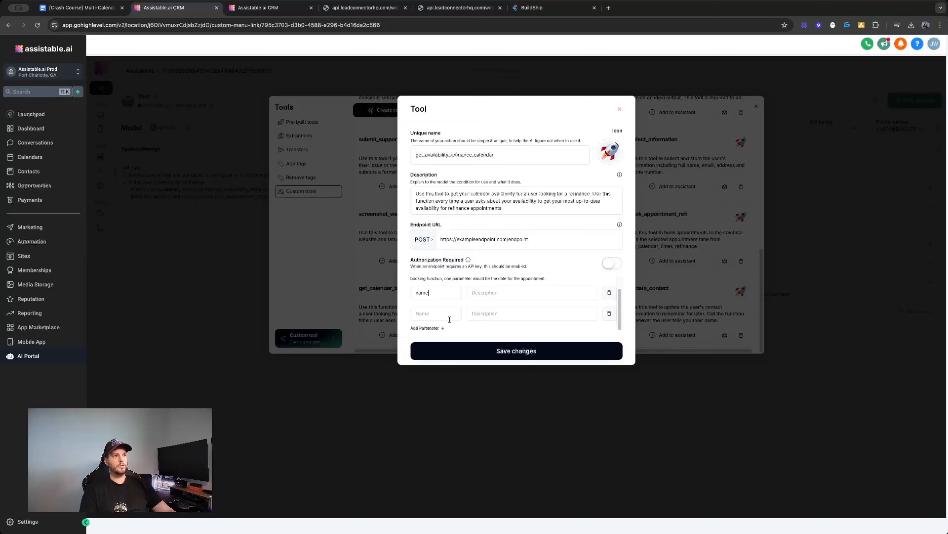
pyautogui.write('email')
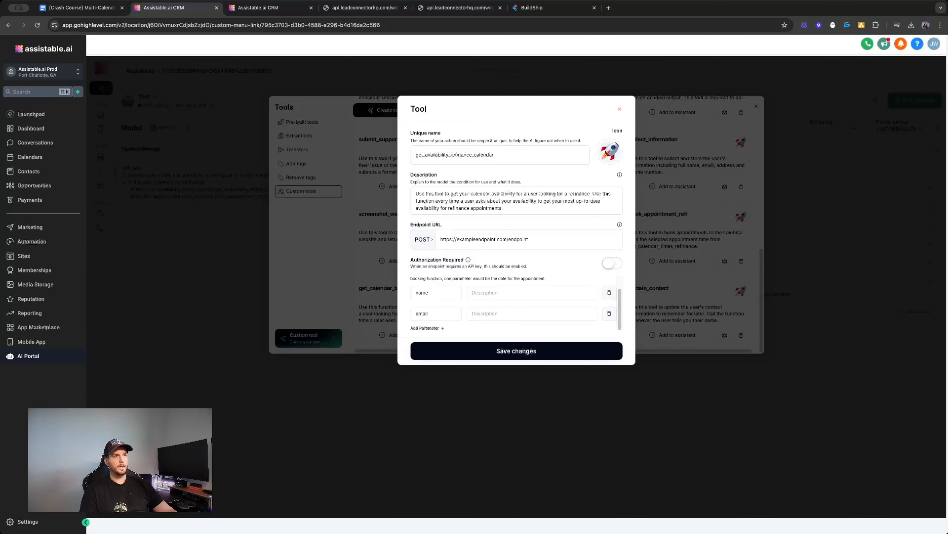
pyautogui.write('The user')
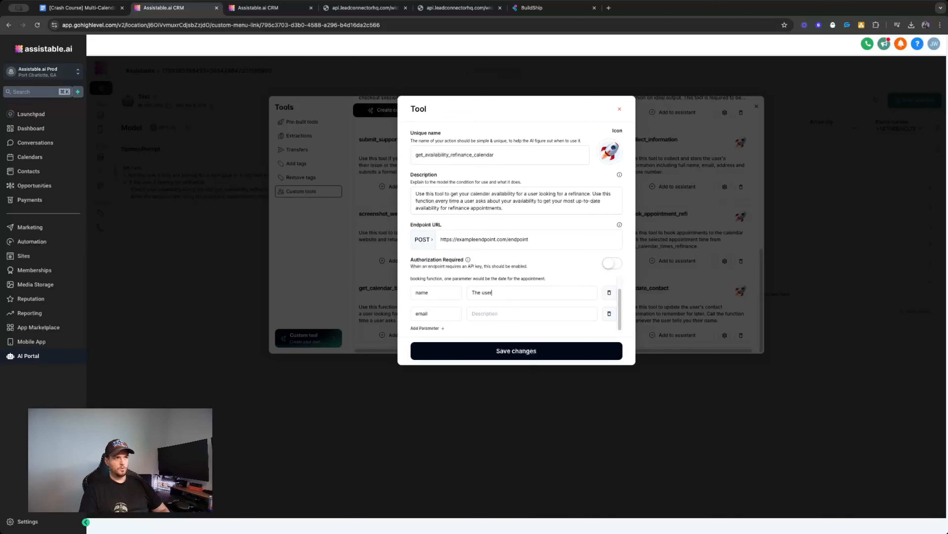
pyautogui.write("'s nfull name")
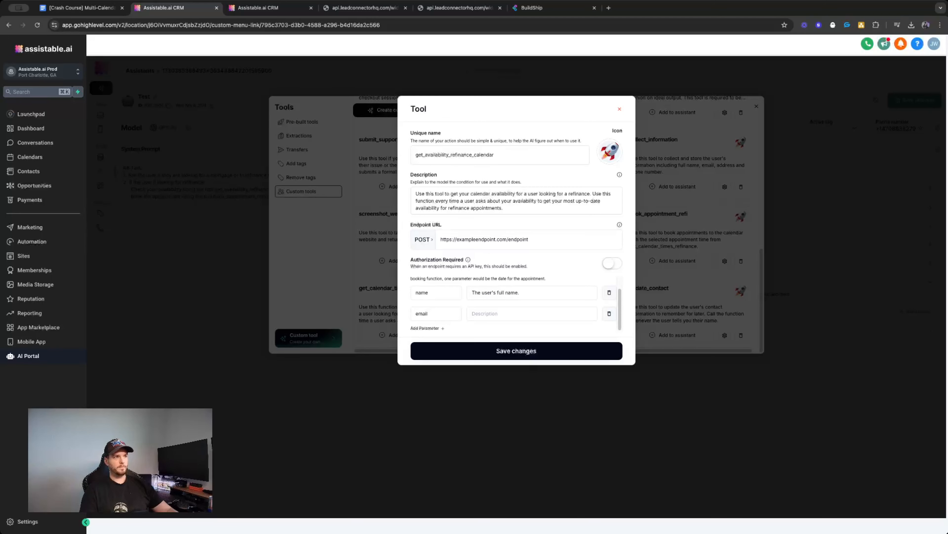
pyautogui.write('.')
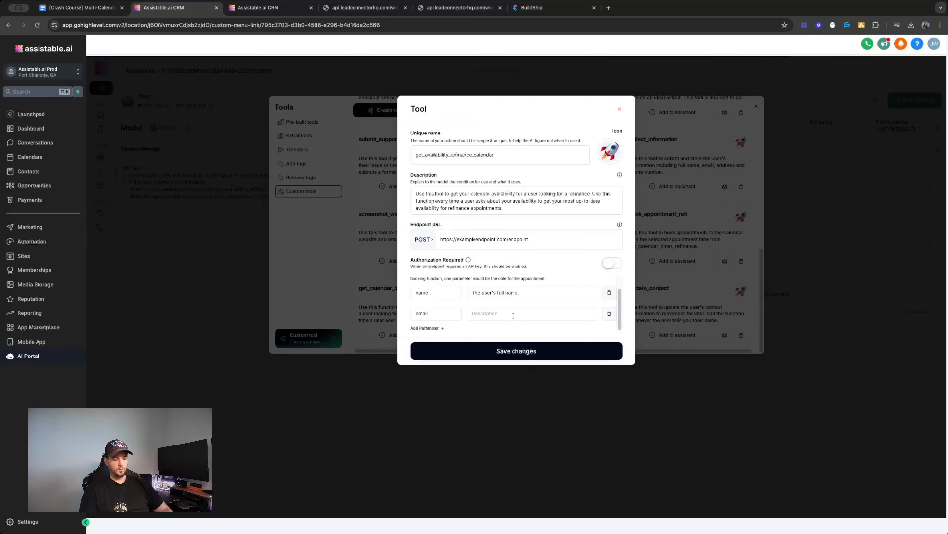
# Describe email as 'The user's verified email address', check the fields, and save the tool
pyautogui.click(513, 316)
pyautogui.write('The user')
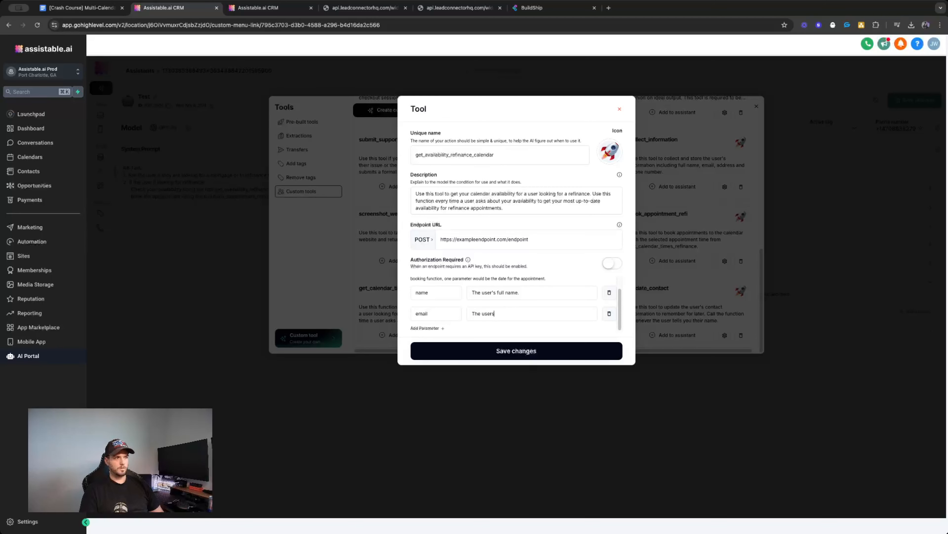
pyautogui.write("'s verif")
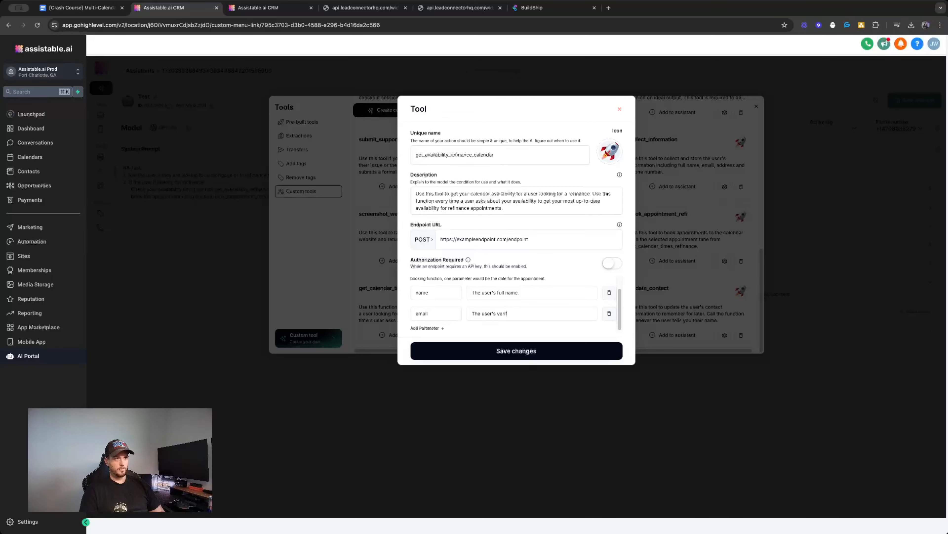
pyautogui.write('ied email address.')
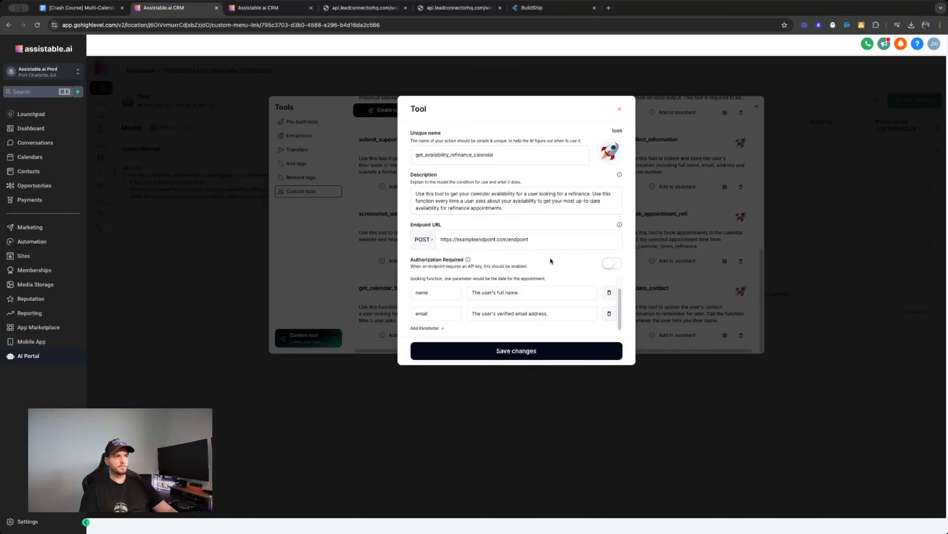
pyautogui.click(428, 152)
pyautogui.hotkey('ctrl', 'a')
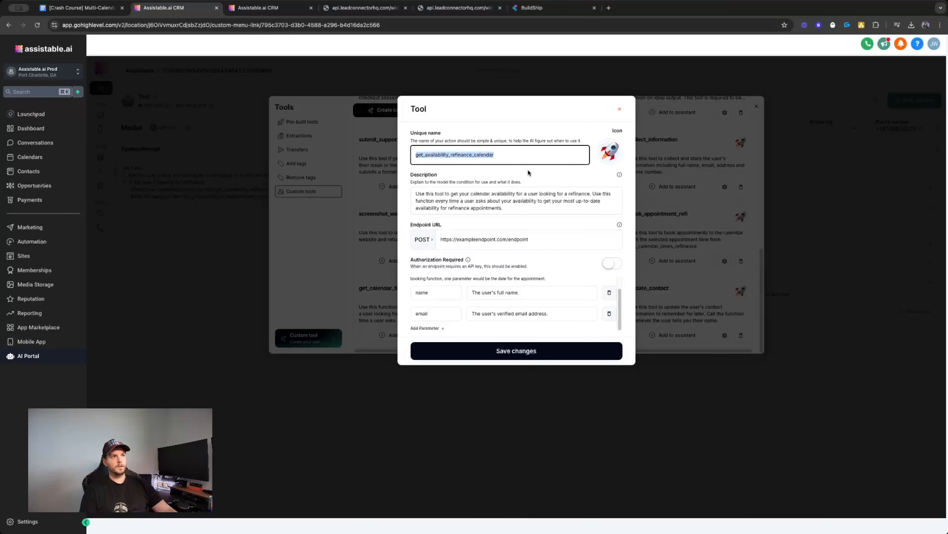
pyautogui.click(483, 199)
pyautogui.hotkey('ctrl', 'a')
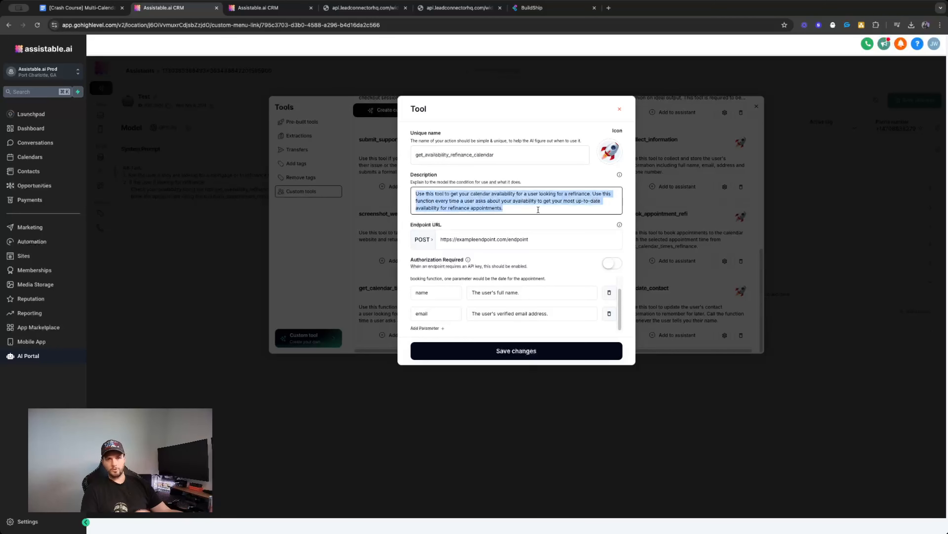
pyautogui.click(529, 244)
pyautogui.hotkey('ctrl', 'a')
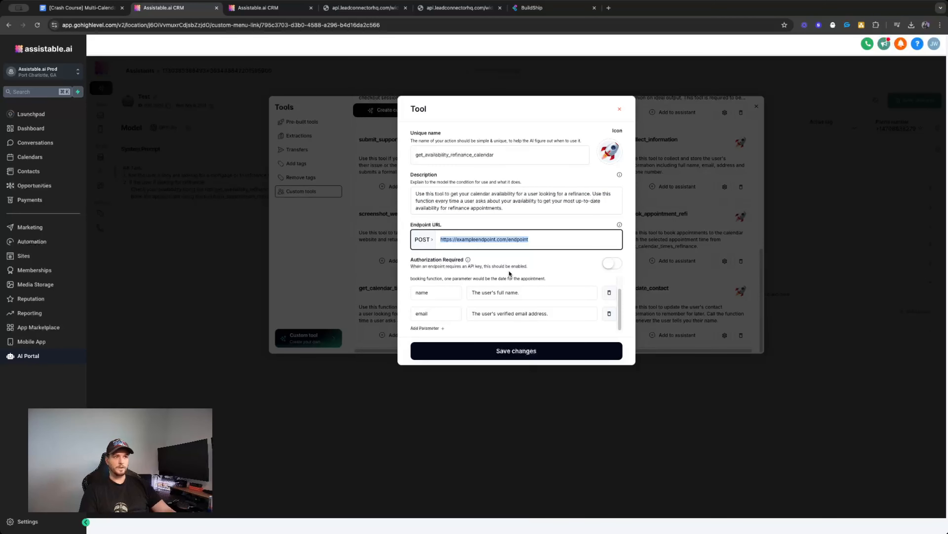
pyautogui.press('Tab')
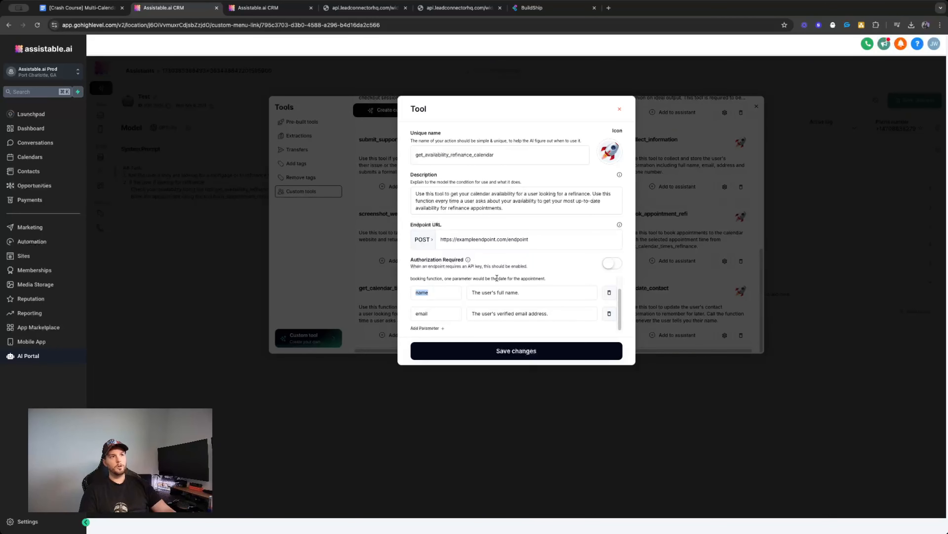
pyautogui.press('Tab')
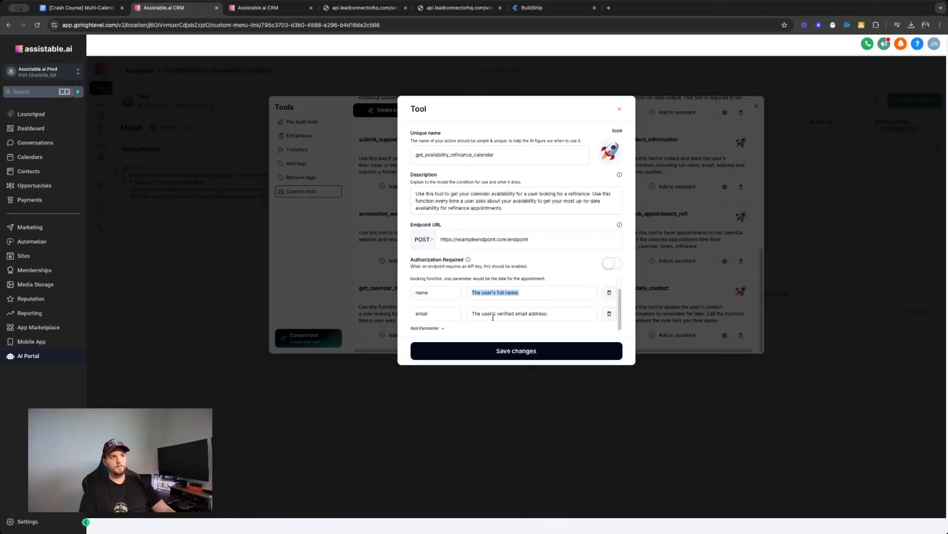
pyautogui.press('Tab')
pyautogui.press('Tab')
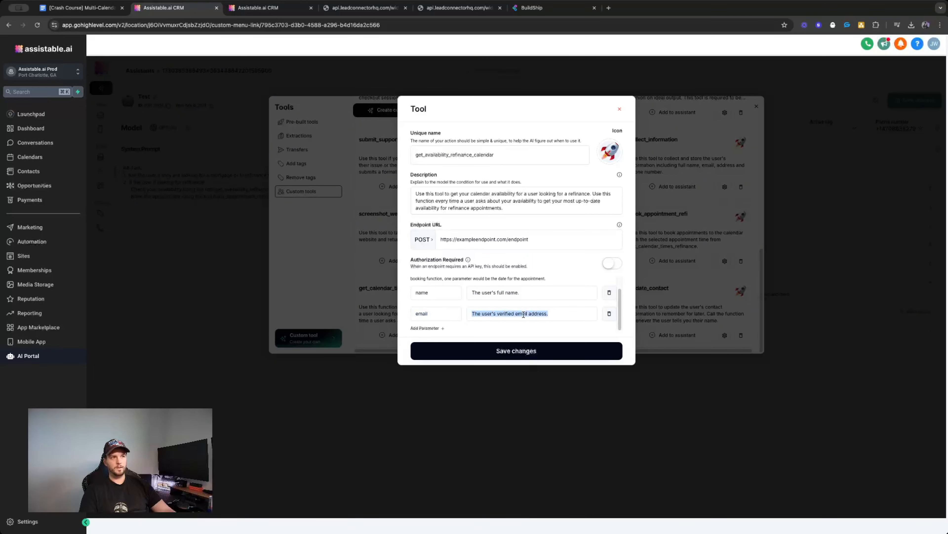
pyautogui.click(531, 351)
# Open the existing update_contact tool's settings for editing
pyautogui.scroll(-2, 673, 324)
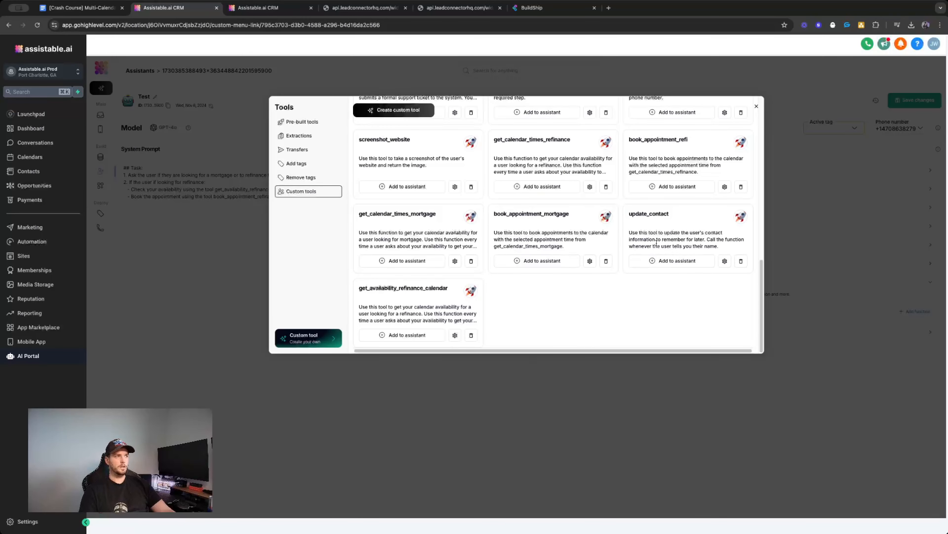
pyautogui.tripleClick(661, 236)
pyautogui.click(725, 261)
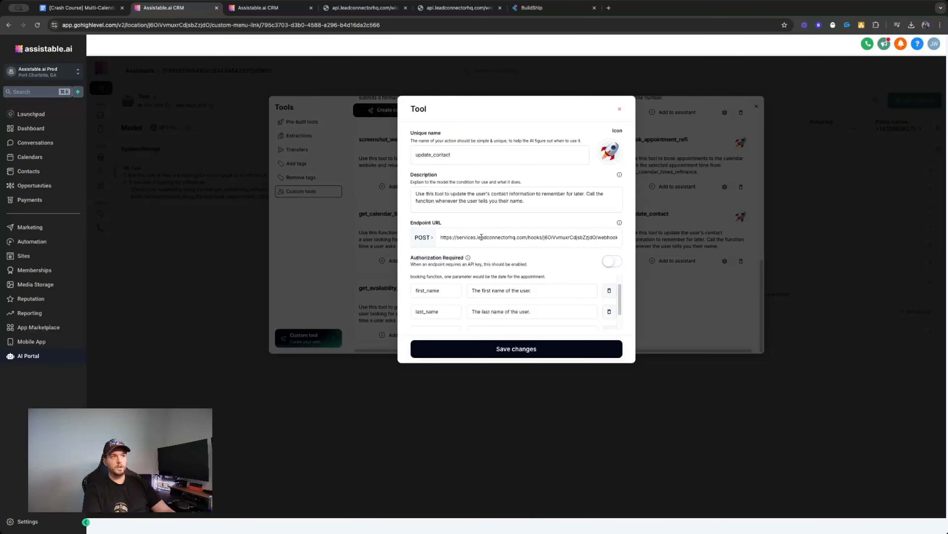
# Review and save the update_contact tool settings
pyautogui.scroll(-2, 472, 291)
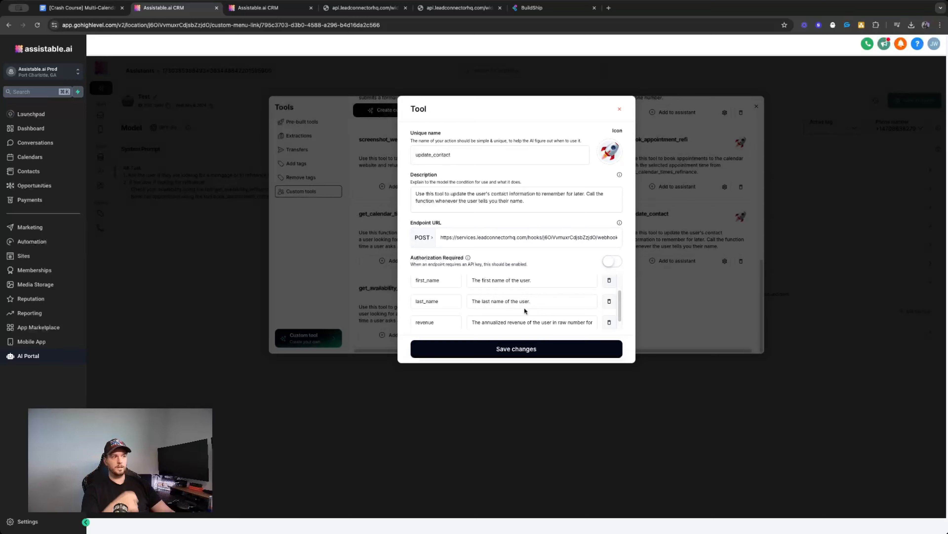
pyautogui.scroll(-1, 565, 313)
pyautogui.scroll(3, 566, 313)
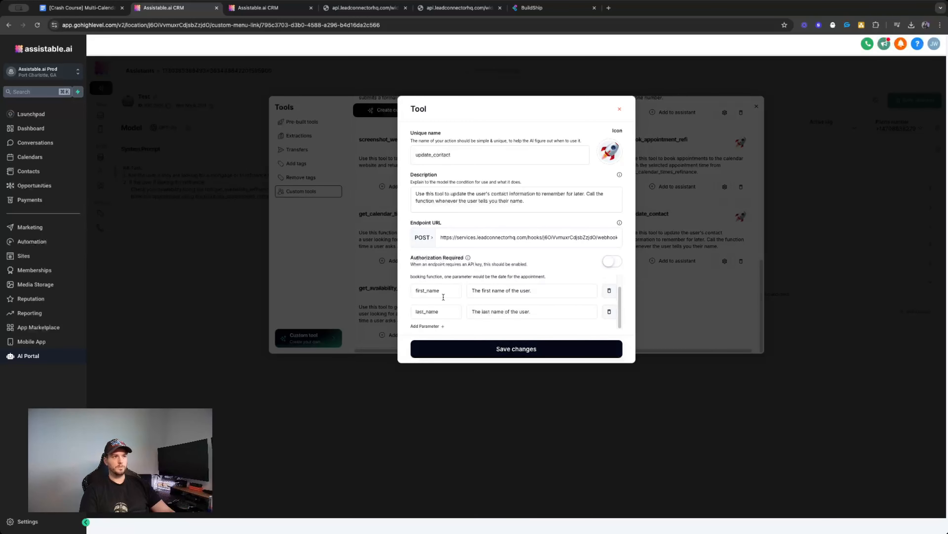
pyautogui.scroll(-1, 484, 302)
pyautogui.scroll(1, 481, 298)
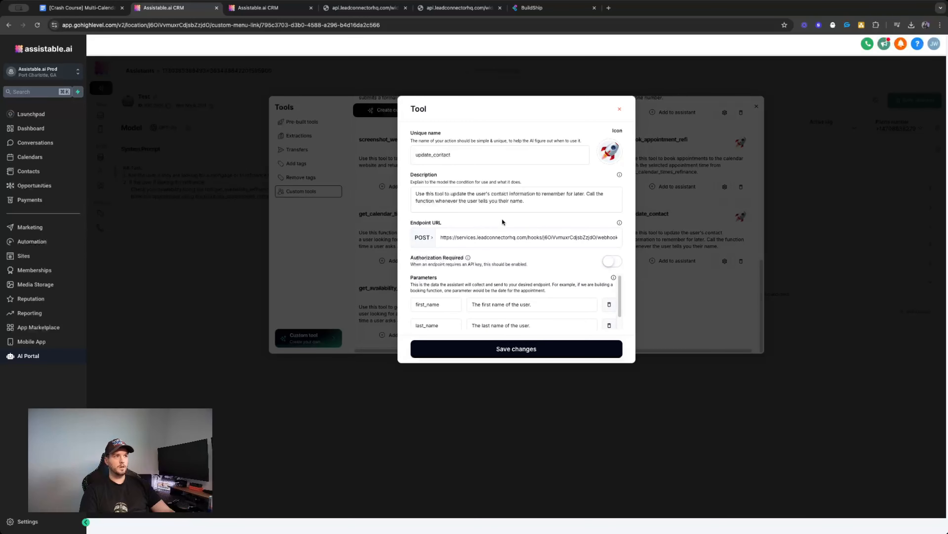
pyautogui.click(519, 347)
# Attach update_contact and get_availability_refinance_calendar to the assistant, then start another custom tool
pyautogui.click(674, 263)
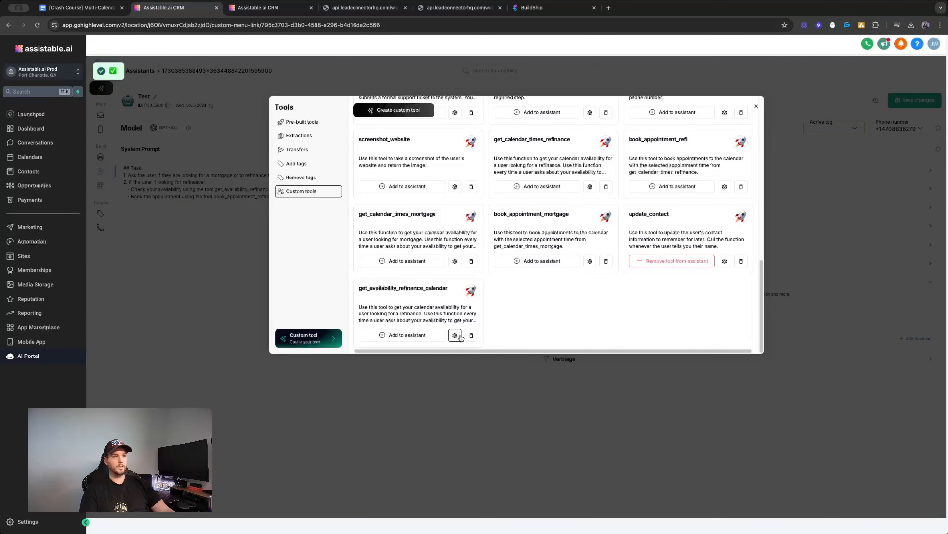
pyautogui.doubleClick(382, 288)
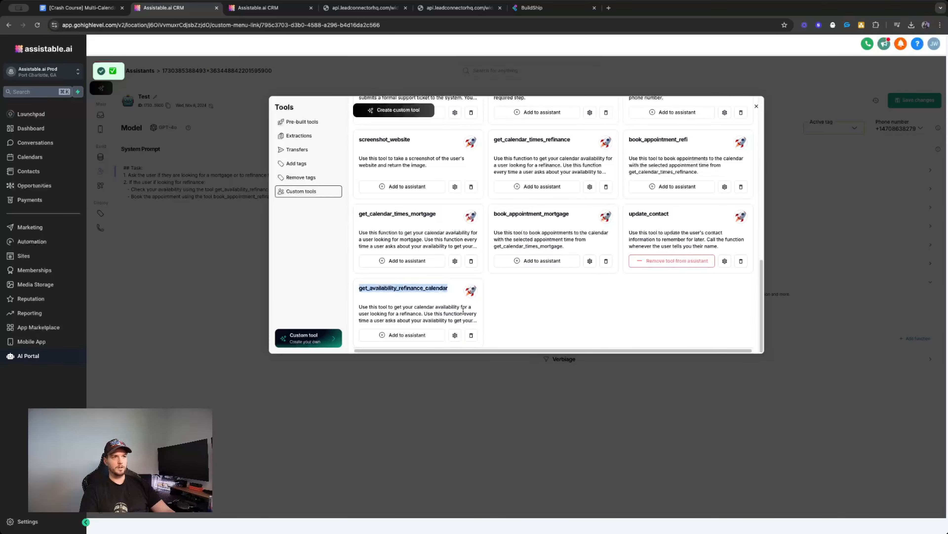
pyautogui.click(415, 335)
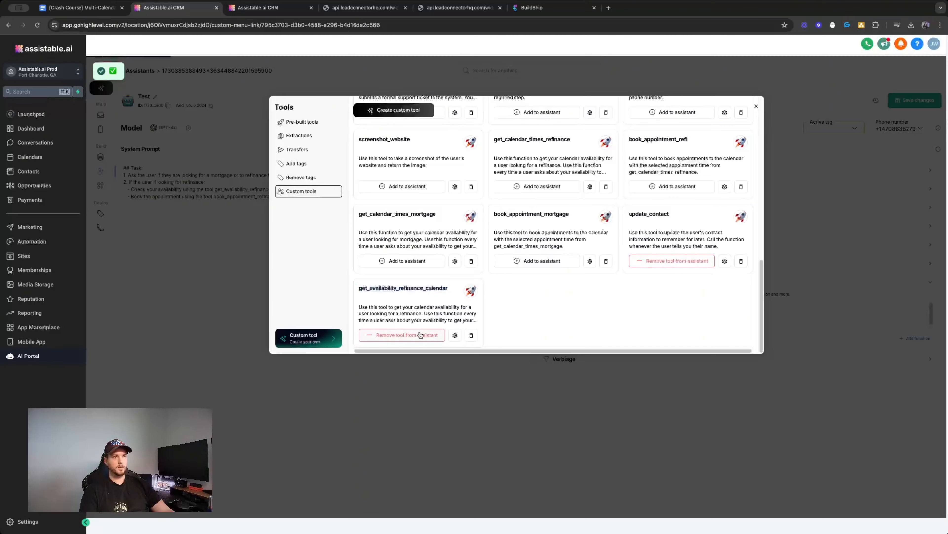
pyautogui.click(338, 335)
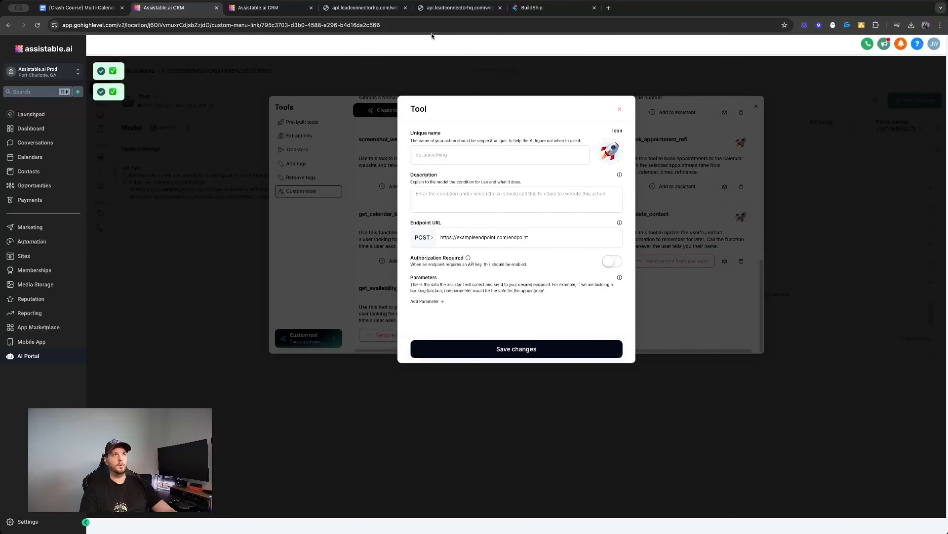
# Paste book_appointment_refinance_calendar from the doc as the tool's unique name
pyautogui.click(81, 8)
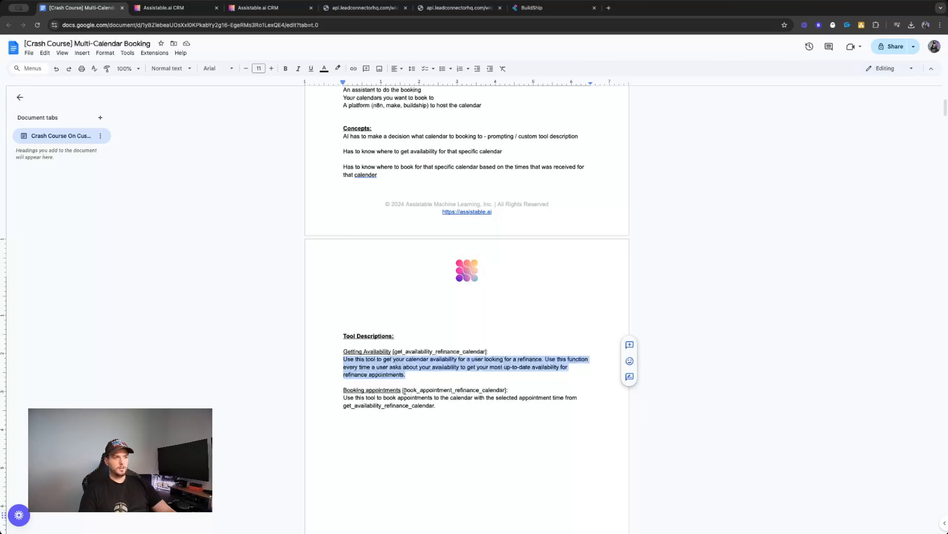
pyautogui.moveTo(404, 390); pyautogui.dragTo(505, 389)
pyautogui.press('super+c')
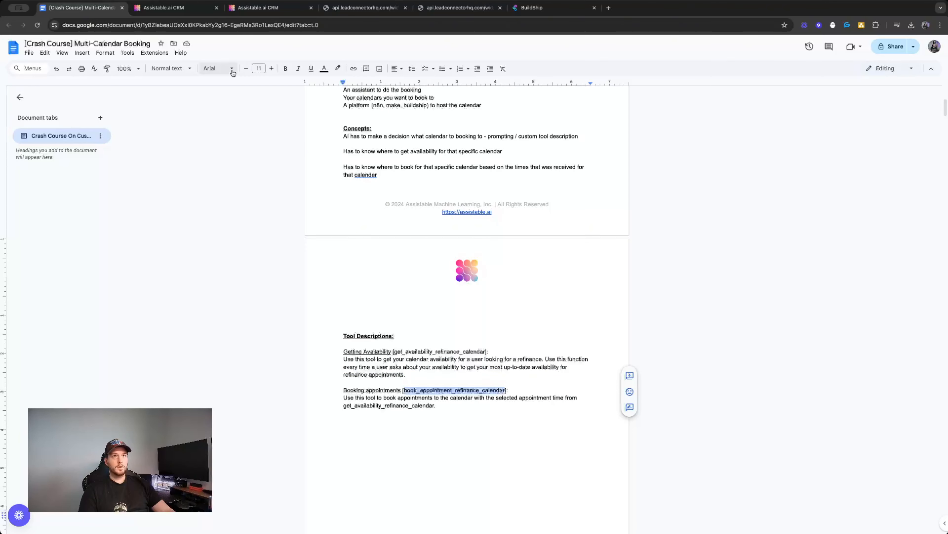
pyautogui.click(164, 8)
pyautogui.click(462, 159)
pyautogui.press('super+v')
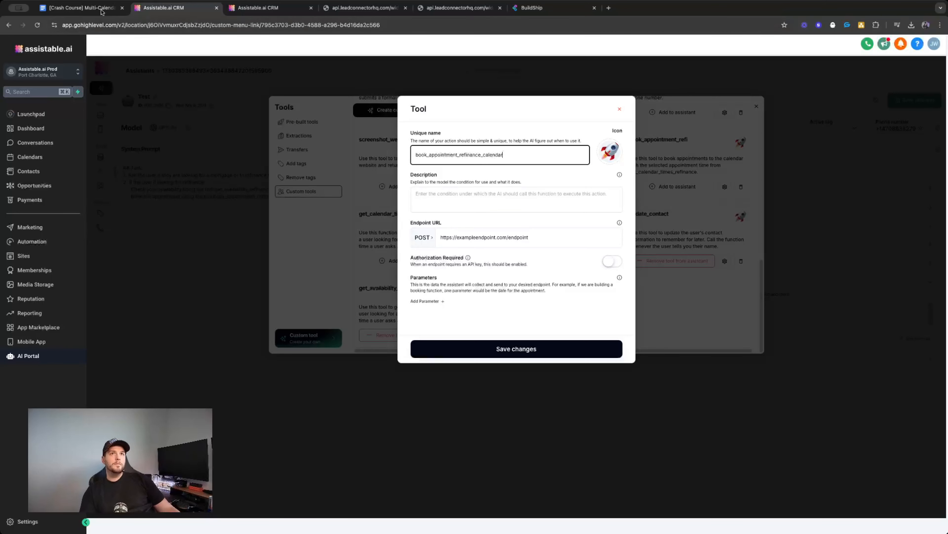
# Copy the booking tool description from the doc into the Description field
pyautogui.hotkey('ctrl', 'shift', 'Tab')
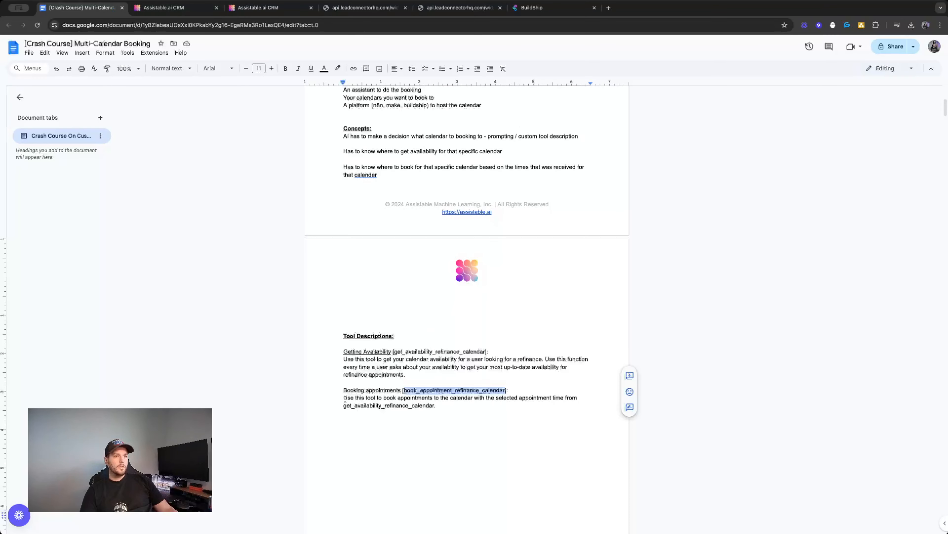
pyautogui.moveTo(344, 399); pyautogui.dragTo(439, 406)
pyautogui.hotkey('ctrl', 'c')
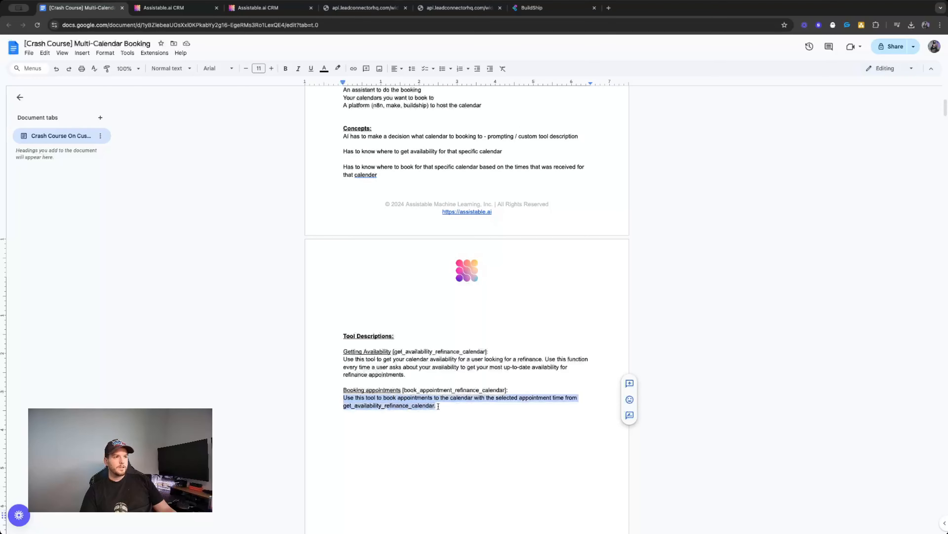
pyautogui.hotkey('ctrl', 'Tab')
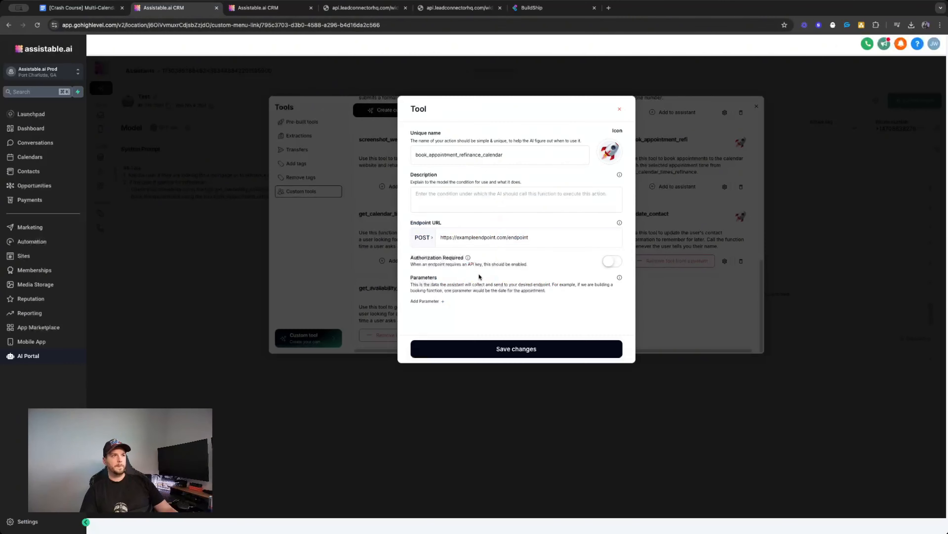
pyautogui.click(438, 205)
pyautogui.hotkey('ctrl', 'v')
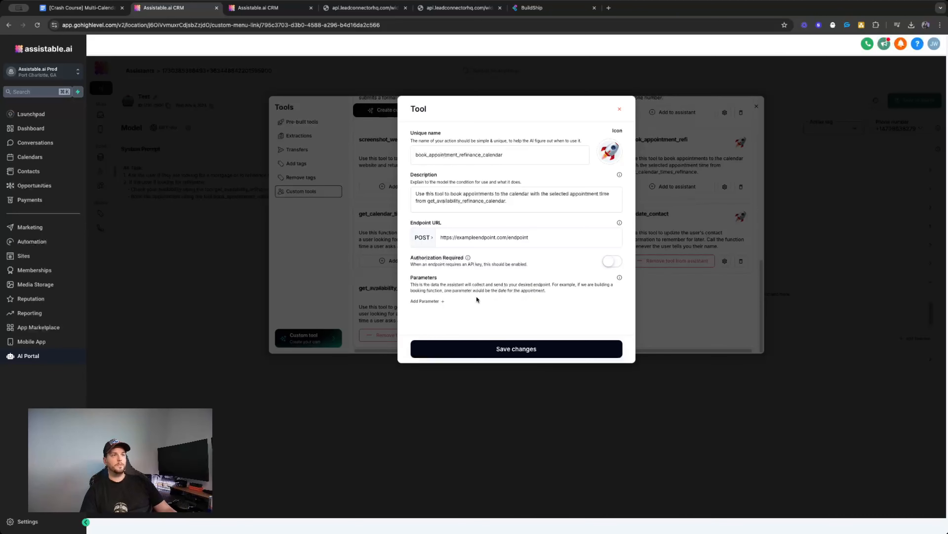
pyautogui.click(461, 191)
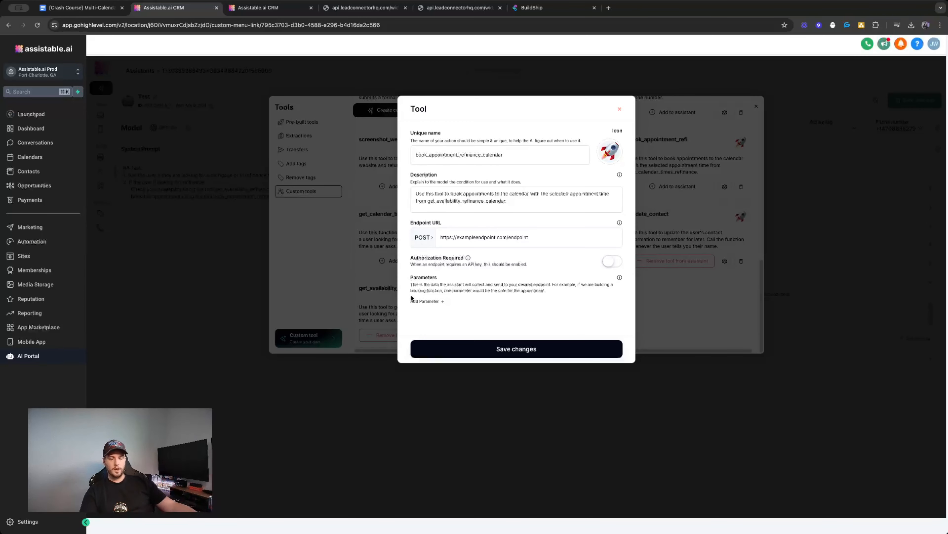
pyautogui.doubleClick(459, 290)
pyautogui.click(459, 290)
pyautogui.click(514, 310)
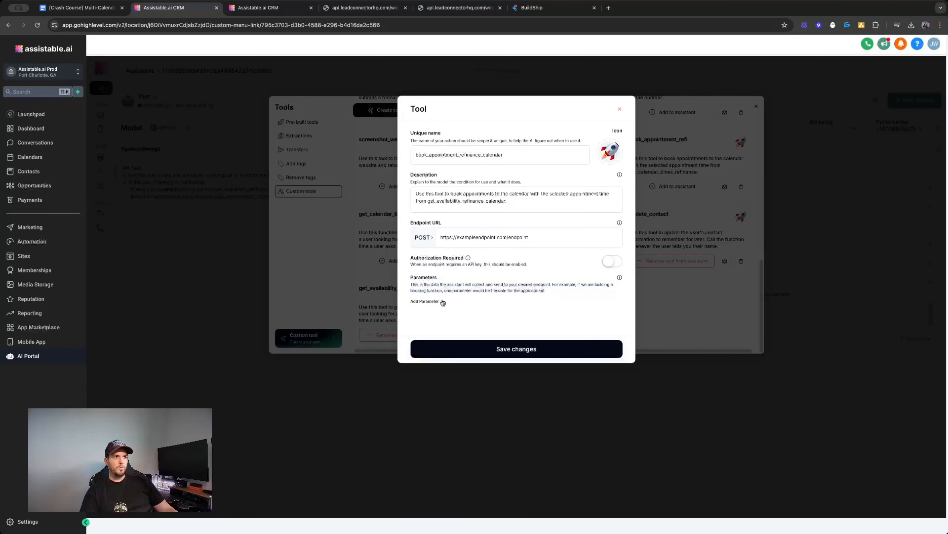
pyautogui.tripleClick(447, 289)
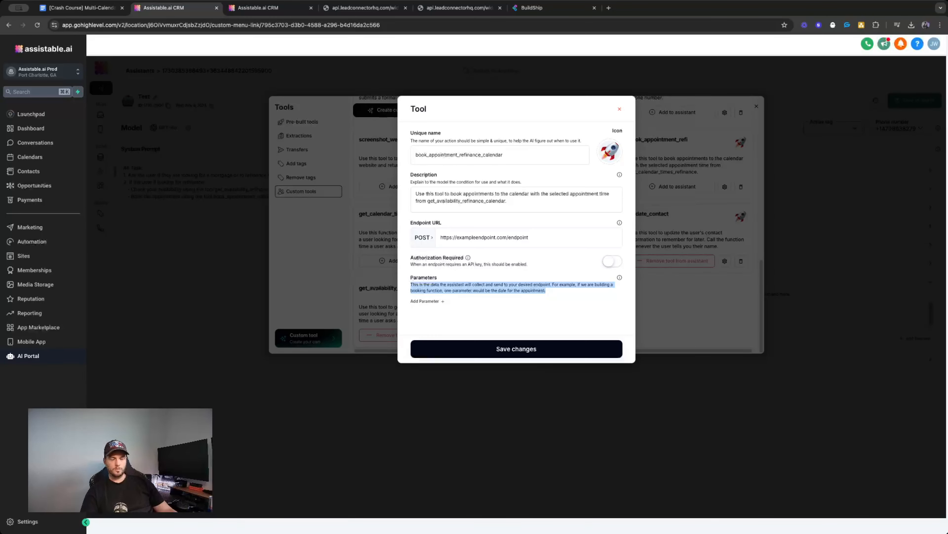
pyautogui.hotkey('ctrl', 'shift', 'Tab')
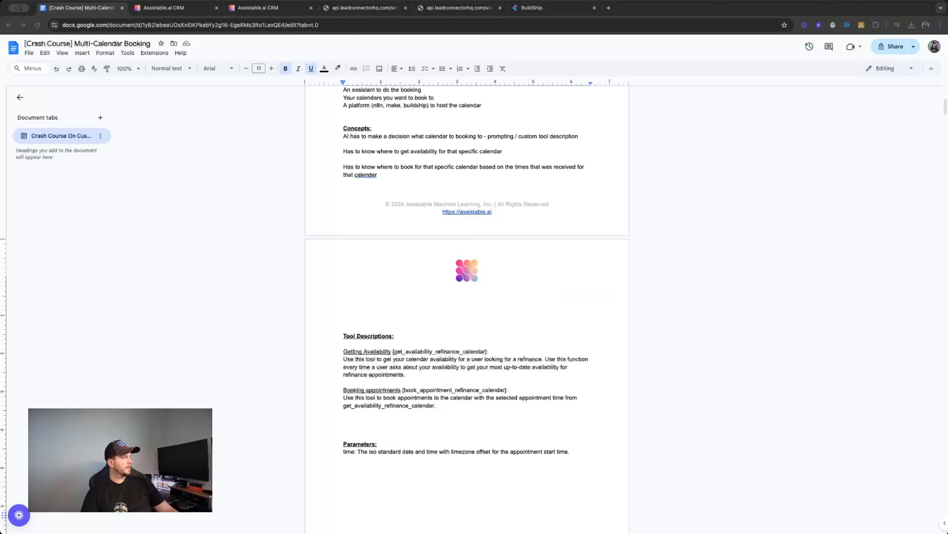
# Read the time parameter: ISO standard date and time with timezone offset for appointment start
pyautogui.click(355, 452)
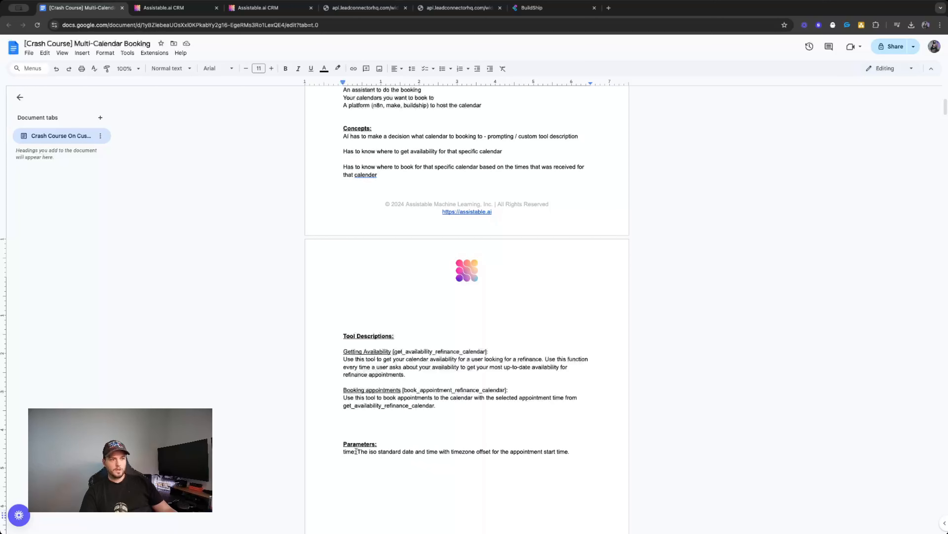
pyautogui.doubleClick(389, 452)
pyautogui.doubleClick(433, 451)
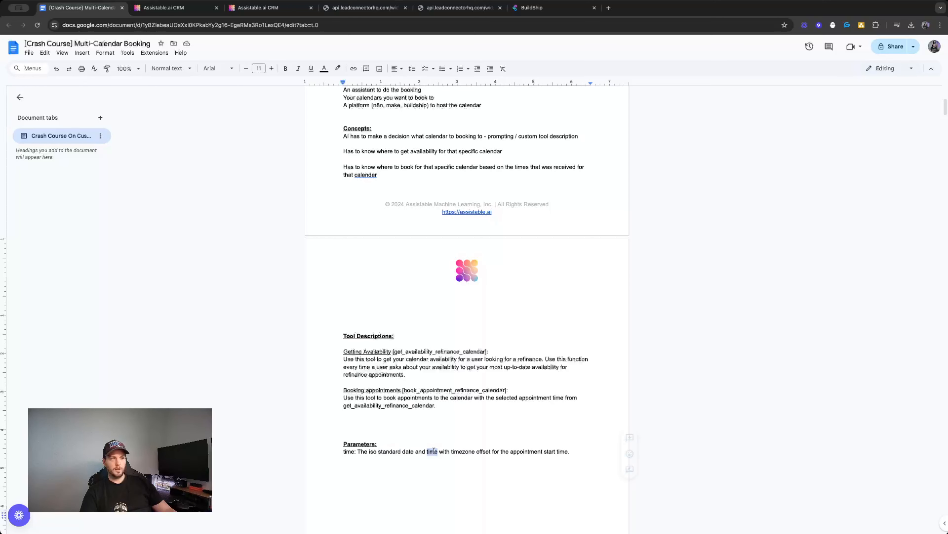
pyautogui.click(434, 451)
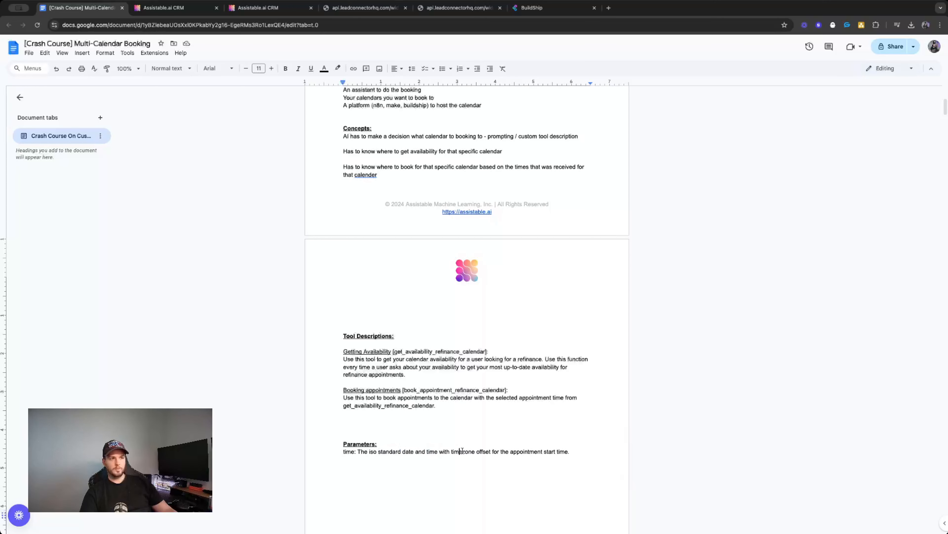
pyautogui.doubleClick(545, 454)
pyautogui.click(561, 453)
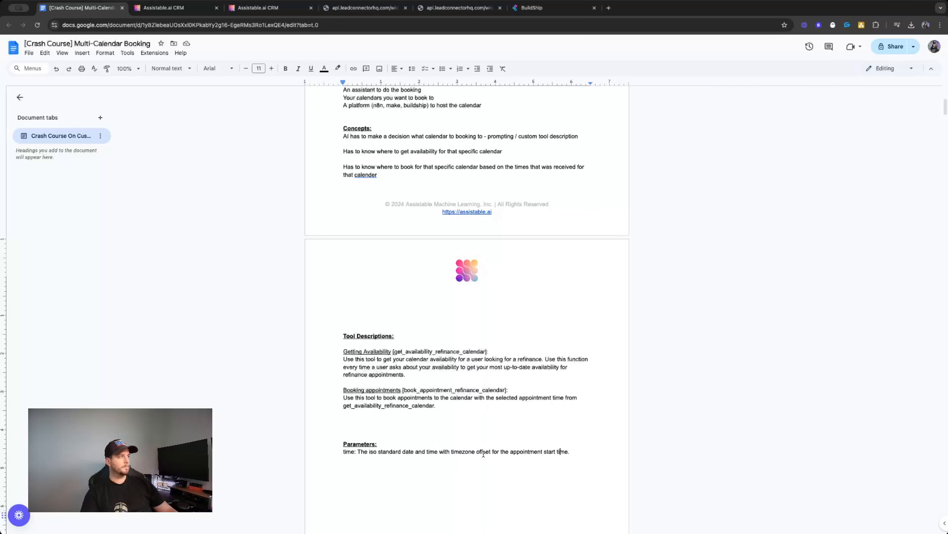
pyautogui.click(493, 411)
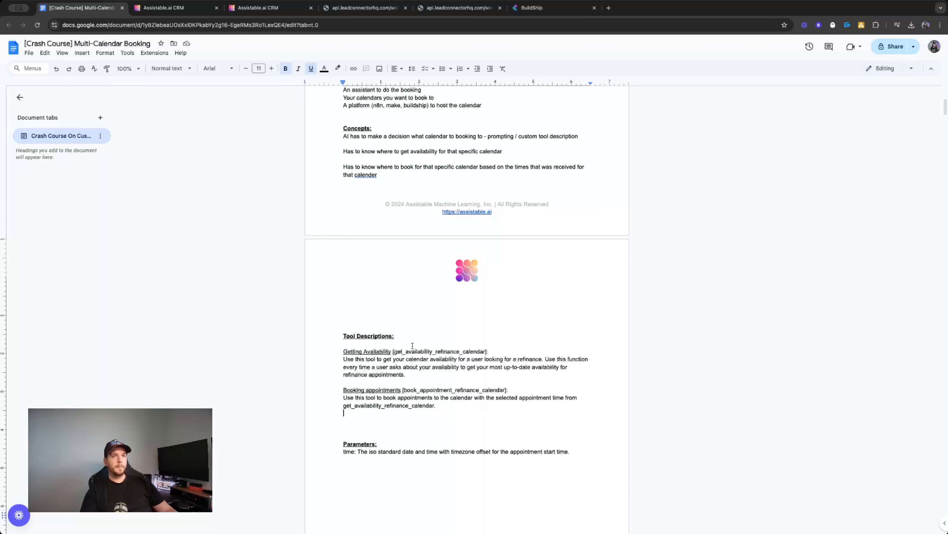
pyautogui.click(168, 9)
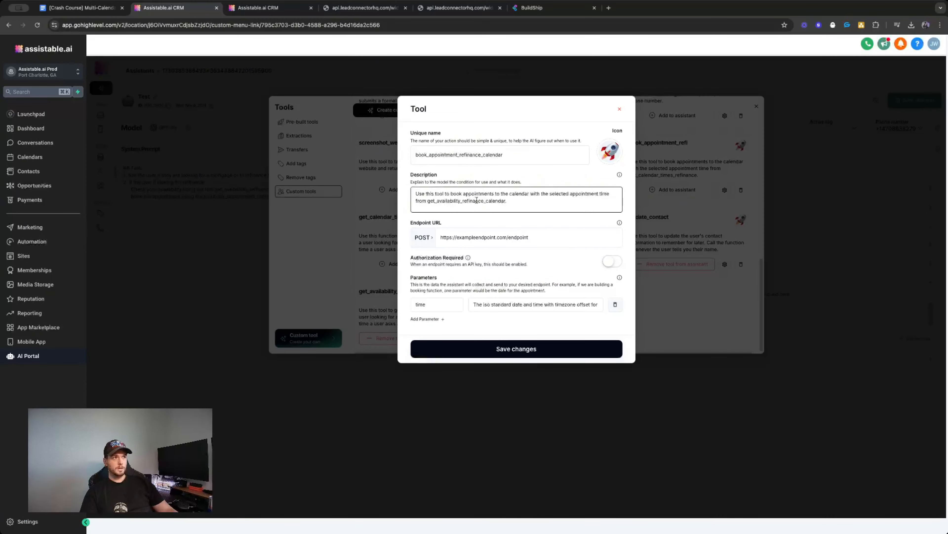
# Recheck the course document, then save the book_appointment_refinance_calendar tool
pyautogui.click(105, 8)
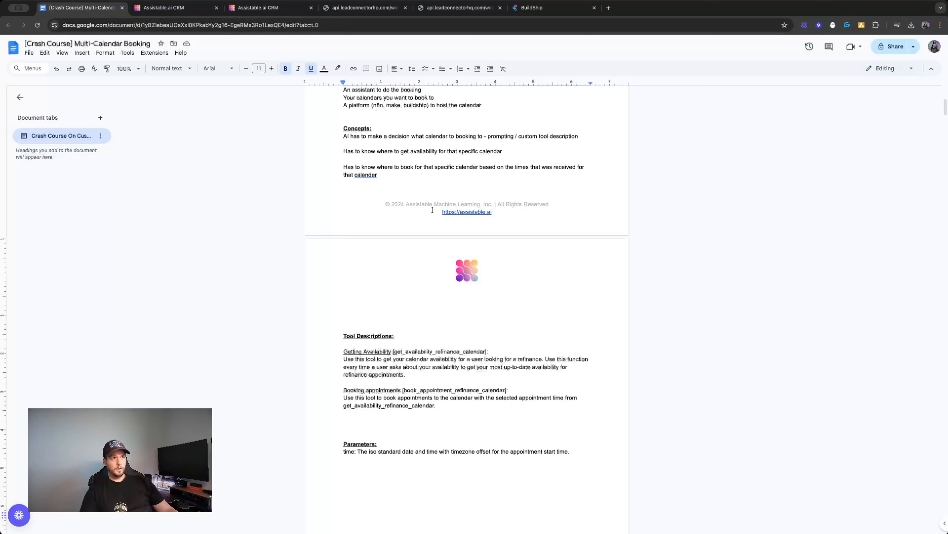
pyautogui.scroll(4, 426, 206)
pyautogui.scroll(-6, 427, 207)
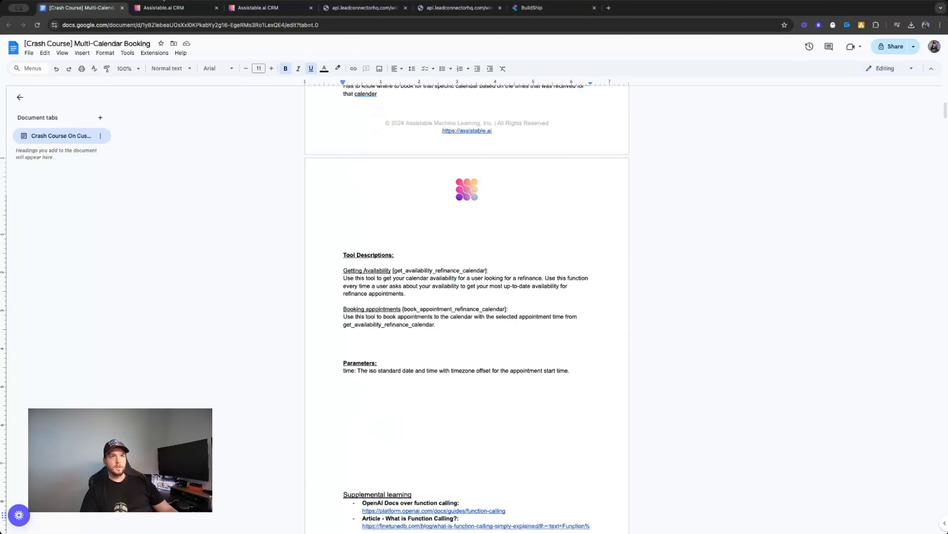
pyautogui.click(168, 8)
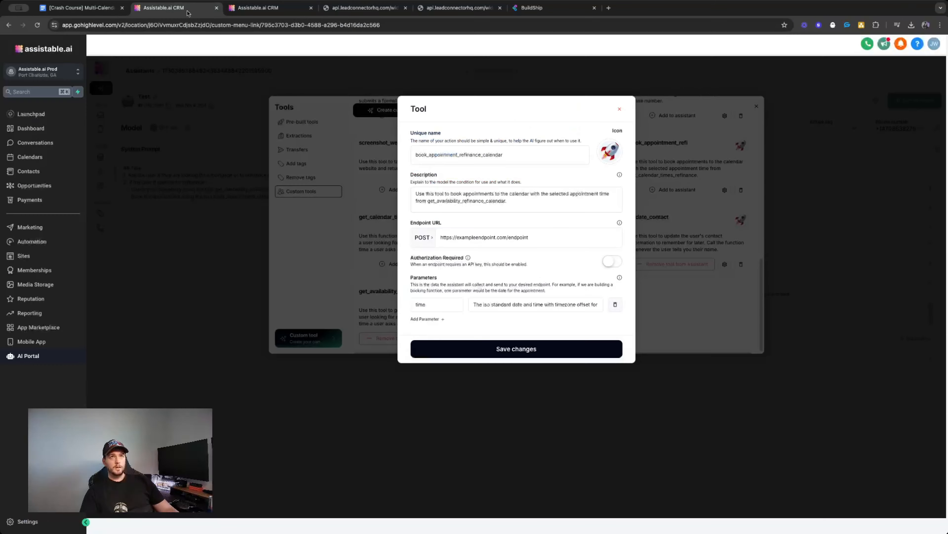
pyautogui.click(518, 348)
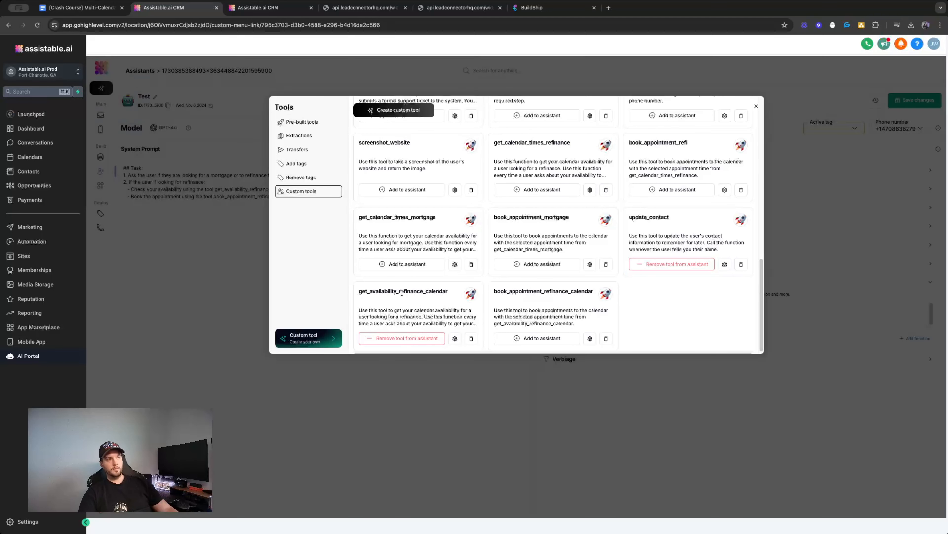
# Open get_availability_refinance_calendar's settings and inspect its name and email parameters
pyautogui.doubleClick(402, 291)
pyautogui.click(458, 340)
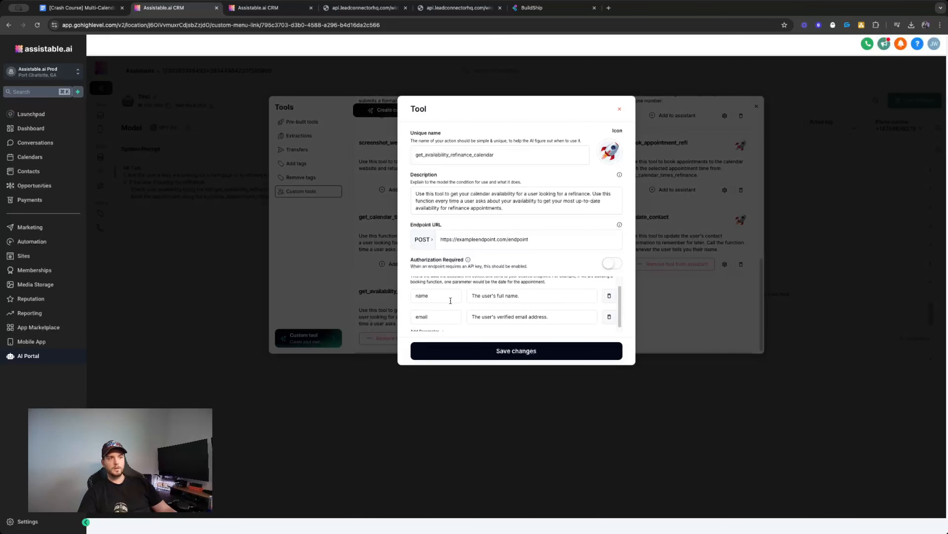
pyautogui.doubleClick(450, 301)
pyautogui.doubleClick(442, 313)
pyautogui.doubleClick(442, 300)
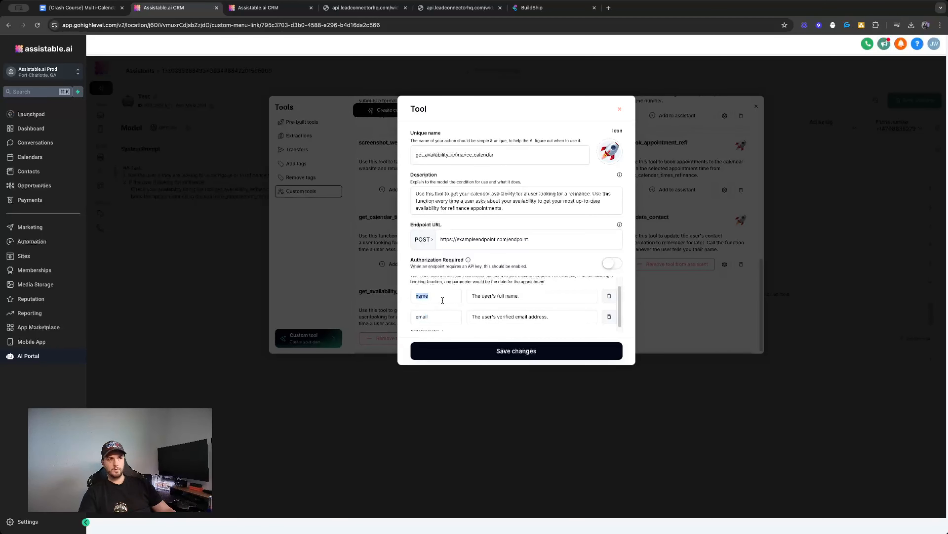
pyautogui.doubleClick(437, 313)
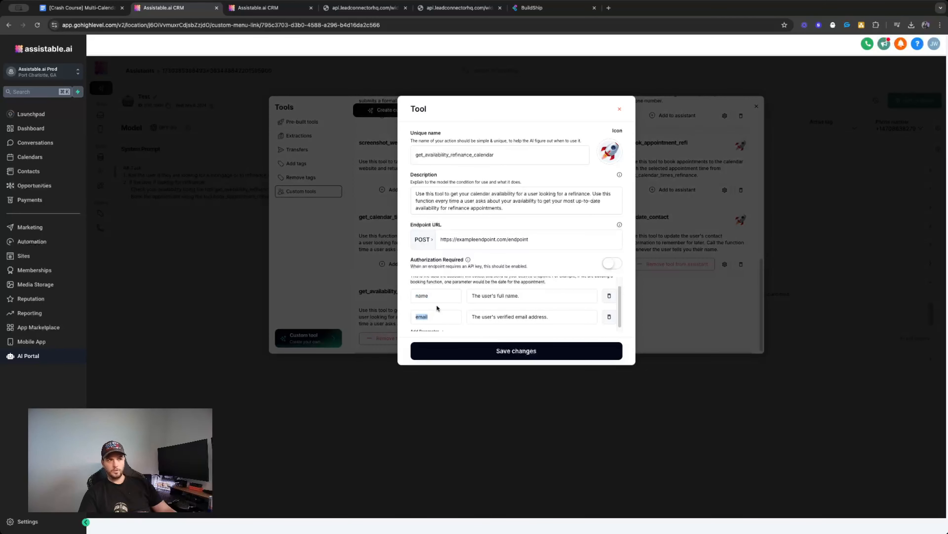
pyautogui.doubleClick(440, 301)
pyautogui.scroll(1, 440, 302)
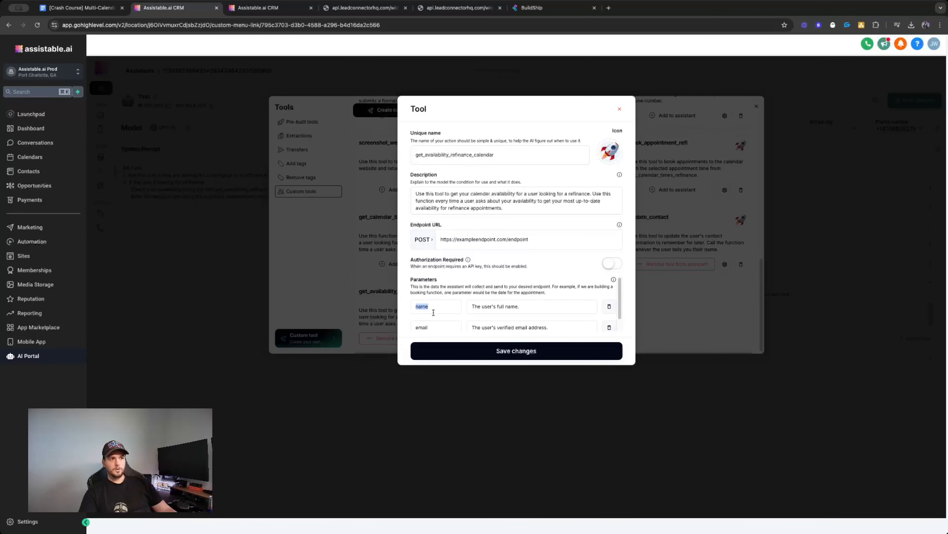
pyautogui.doubleClick(433, 328)
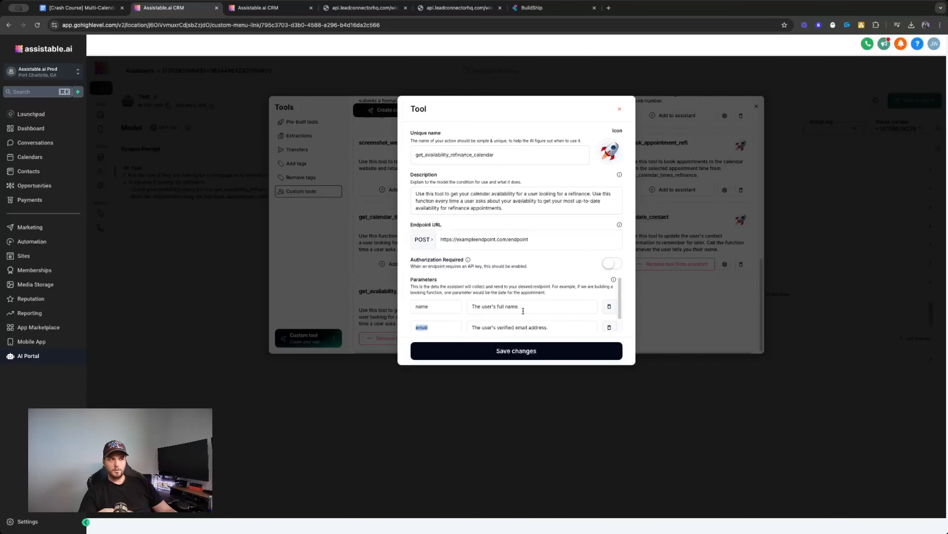
# Insert 'verified' so the name description reads 'The user's verified full name.' and save
pyautogui.click(498, 308)
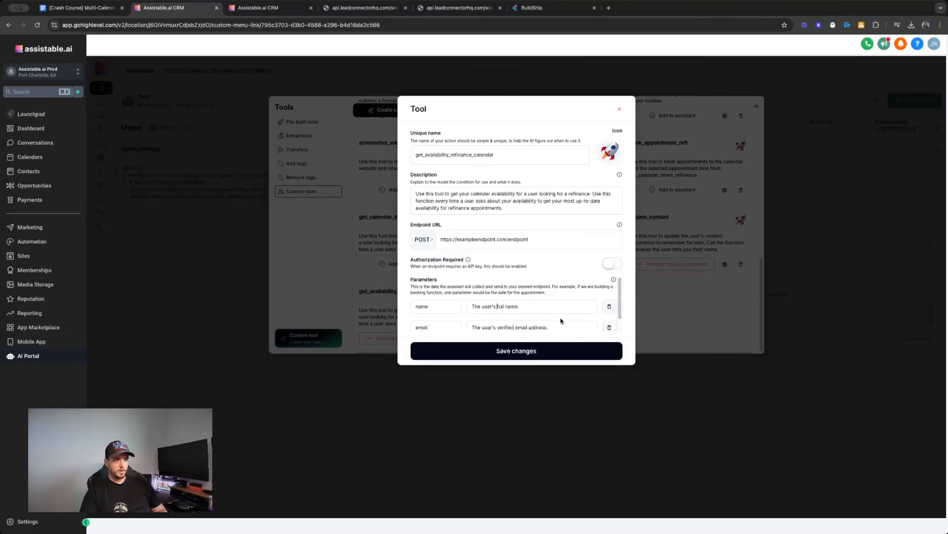
pyautogui.write('verified')
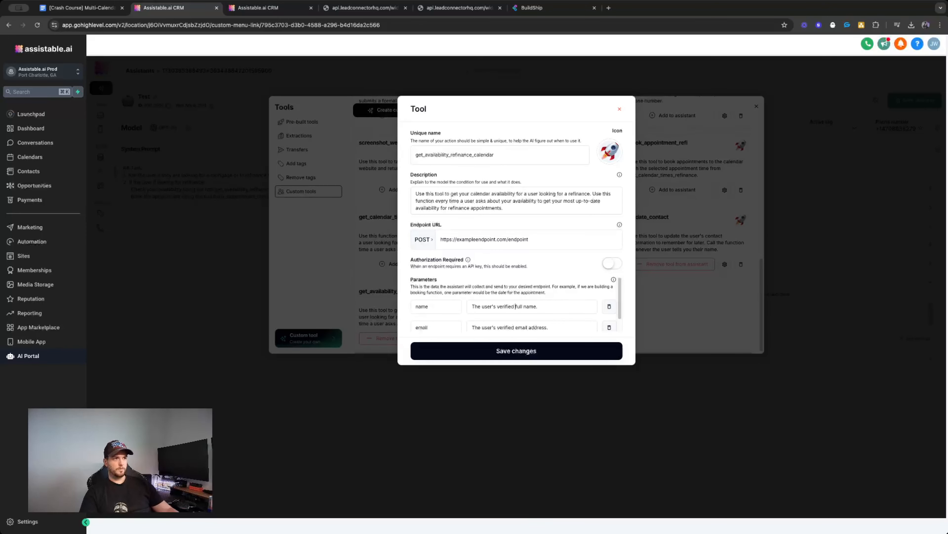
pyautogui.click(532, 351)
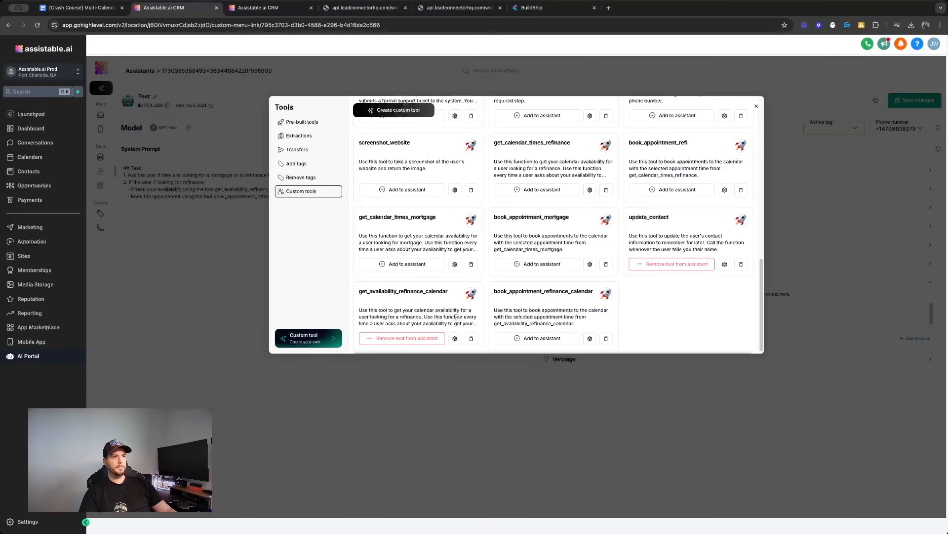
# Inspect book_appointment_refinance_calendar's description and its time parameter settings
pyautogui.doubleClick(533, 323)
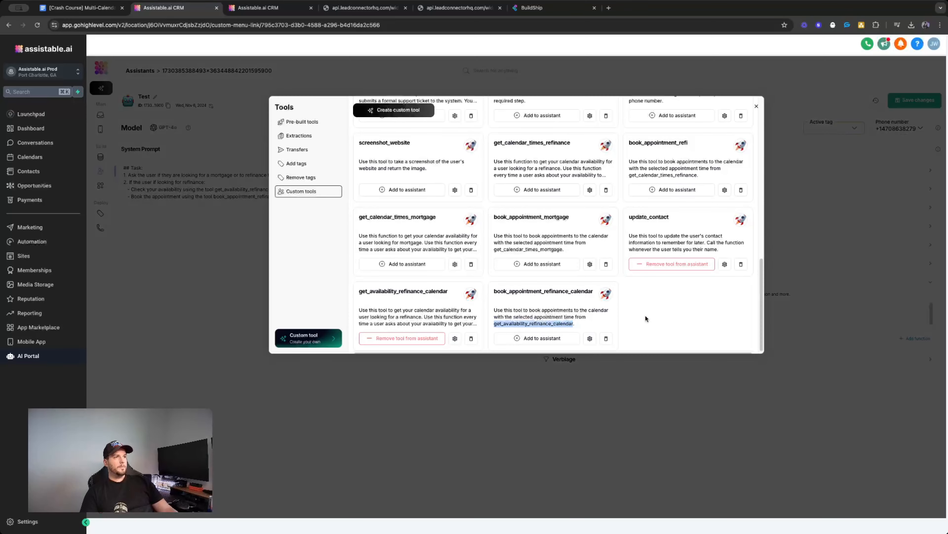
pyautogui.click(647, 319)
pyautogui.tripleClick(524, 316)
pyautogui.click(647, 323)
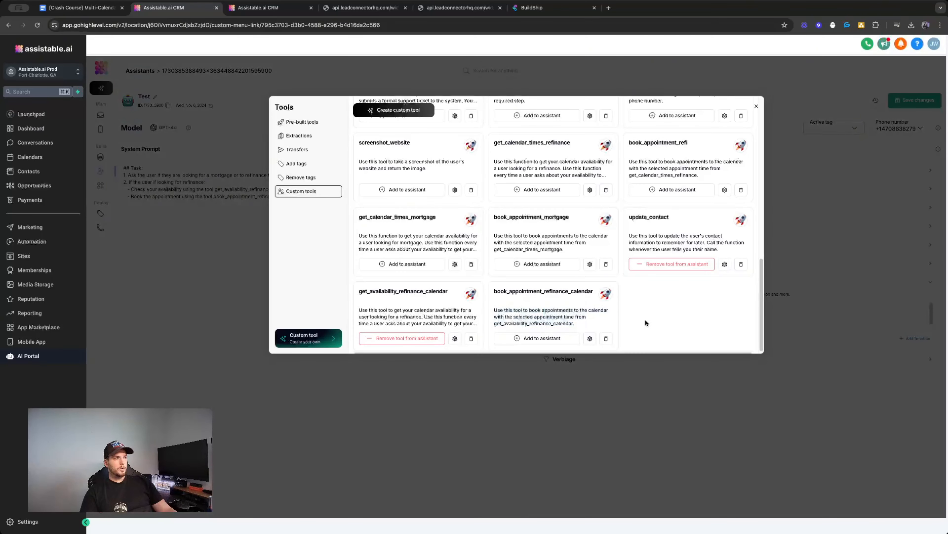
pyautogui.click(589, 338)
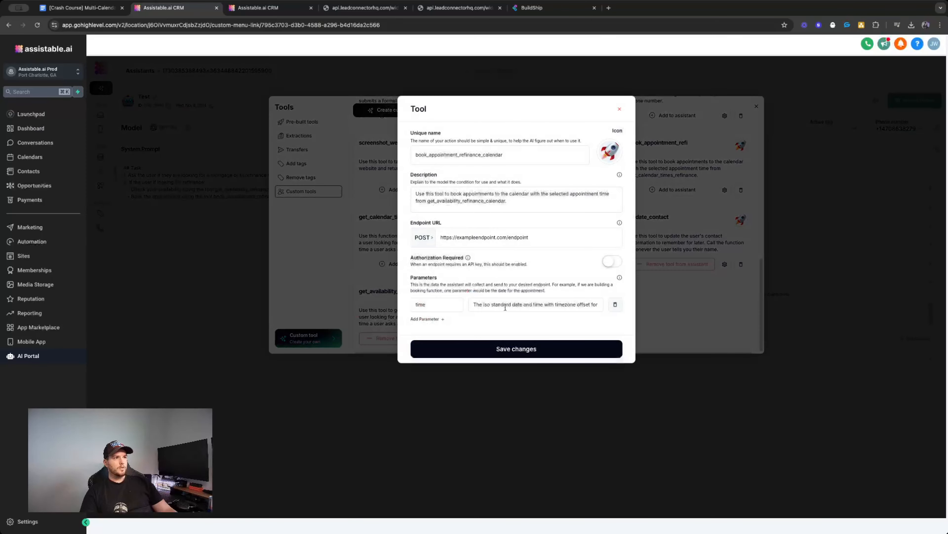
pyautogui.doubleClick(432, 303)
pyautogui.click(478, 303)
pyautogui.tripleClick(493, 303)
pyautogui.click(536, 305)
pyautogui.moveTo(535, 305); pyautogui.dragTo(601, 305)
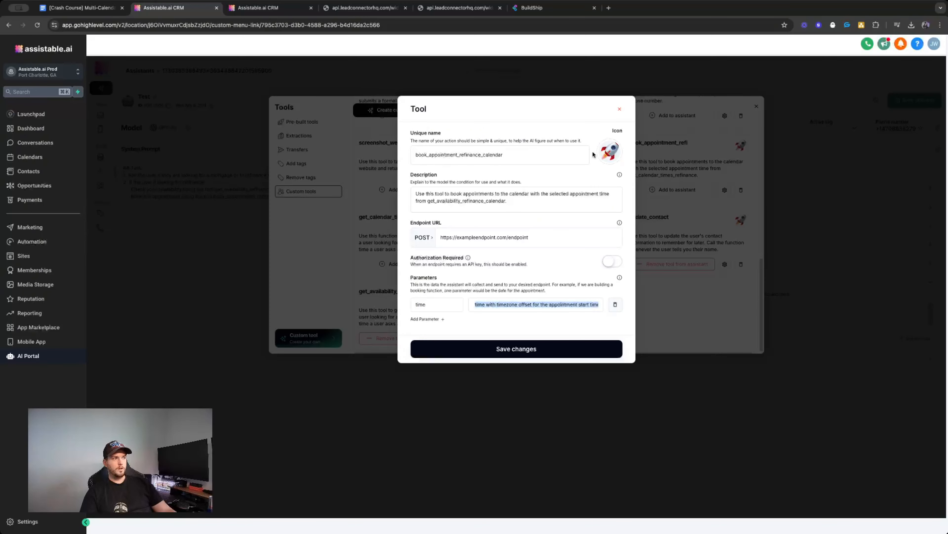
# Close the booking tool form and reread the booking tool's title and description on its card
pyautogui.click(616, 110)
pyautogui.tripleClick(535, 314)
pyautogui.doubleClick(439, 307)
pyautogui.doubleClick(425, 291)
pyautogui.doubleClick(545, 316)
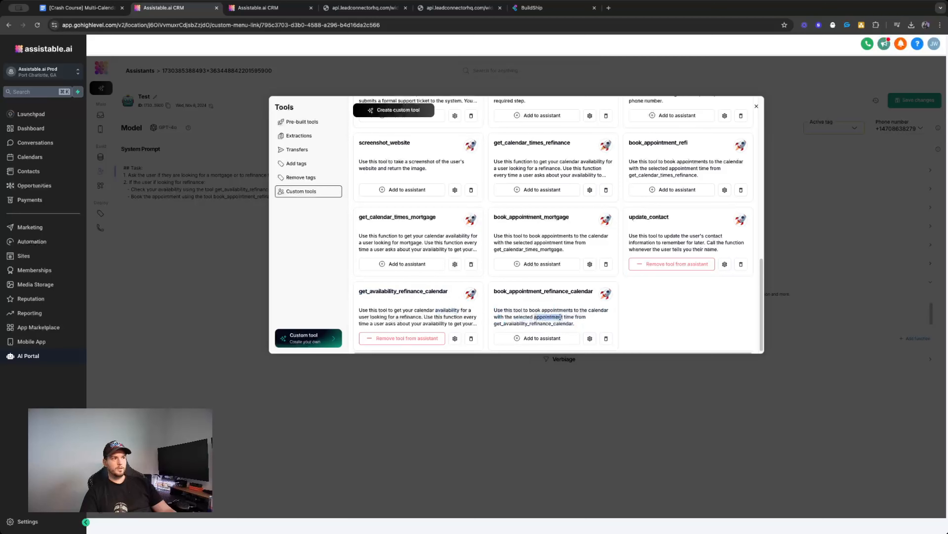
pyautogui.click(662, 328)
# Check update_contact's endpoint URL and last_name parameter, then close the Tools panel
pyautogui.doubleClick(666, 242)
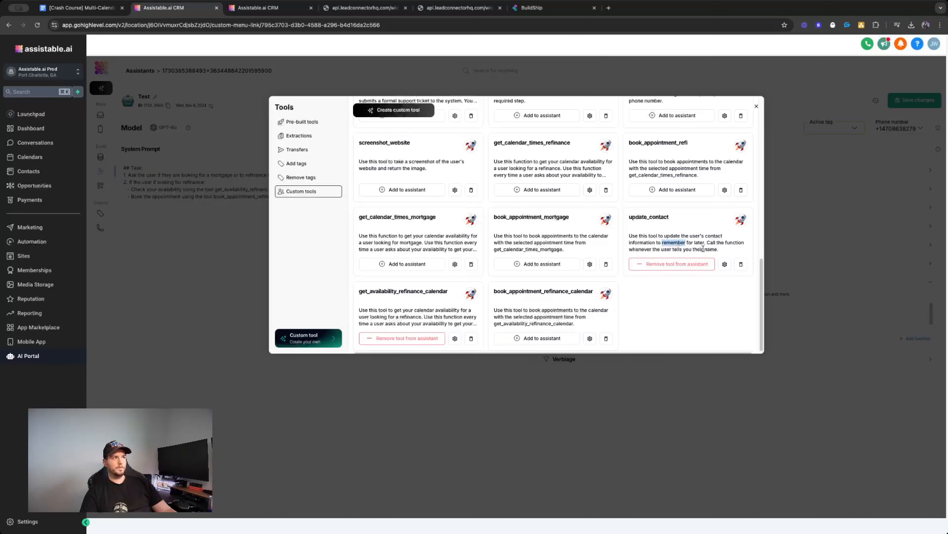
pyautogui.click(723, 264)
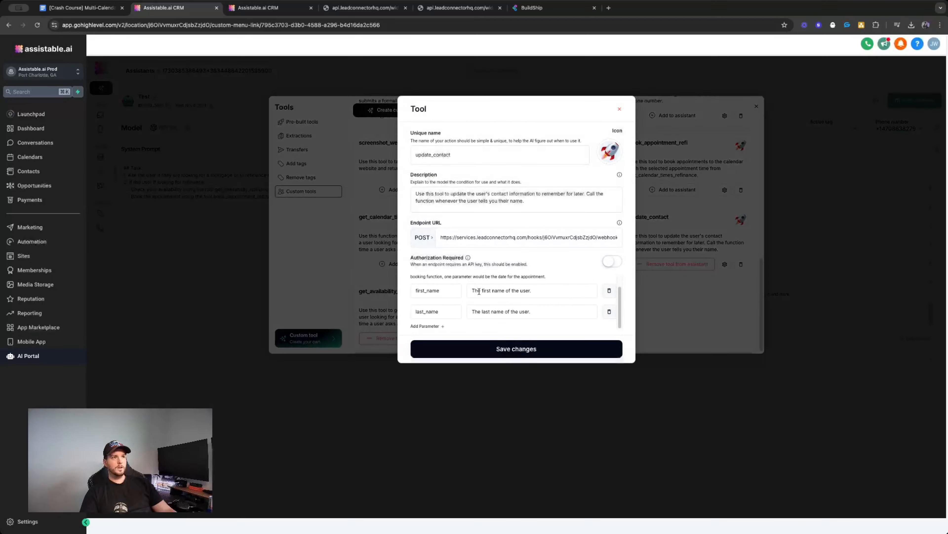
pyautogui.click(496, 239)
pyautogui.press('super+a')
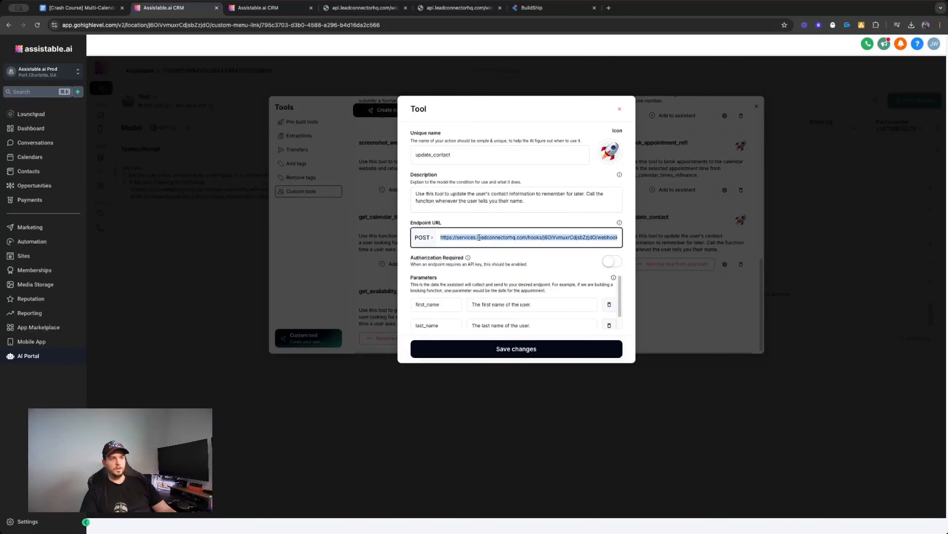
pyautogui.click(469, 267)
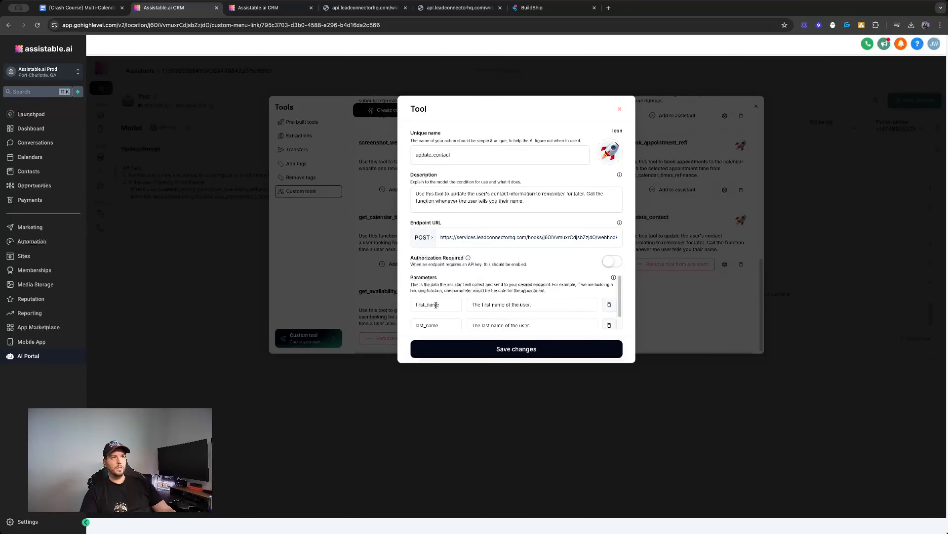
pyautogui.doubleClick(438, 325)
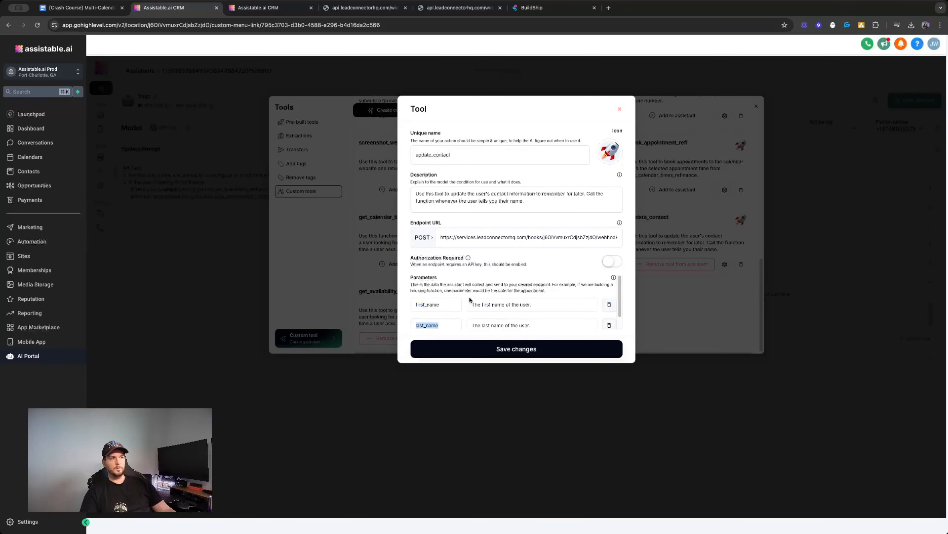
pyautogui.click(469, 297)
pyautogui.click(540, 348)
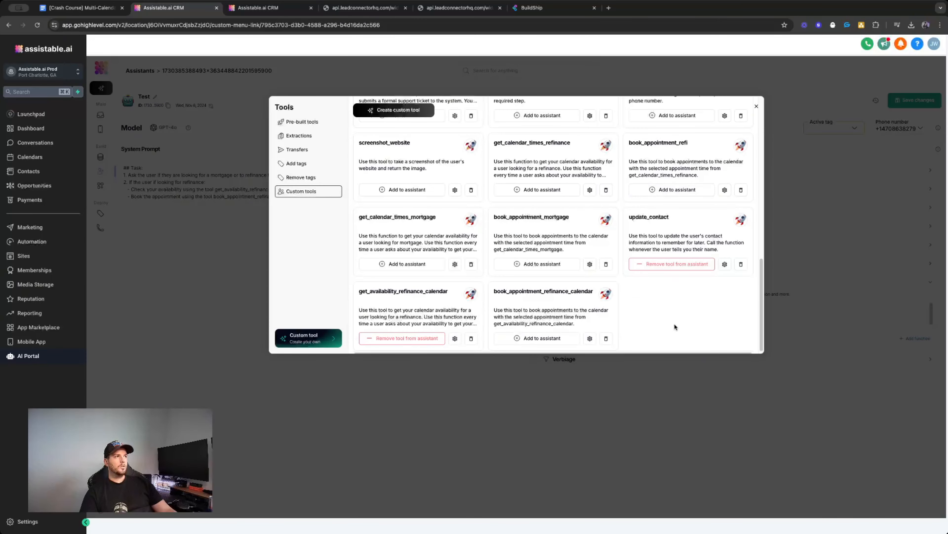
pyautogui.click(756, 109)
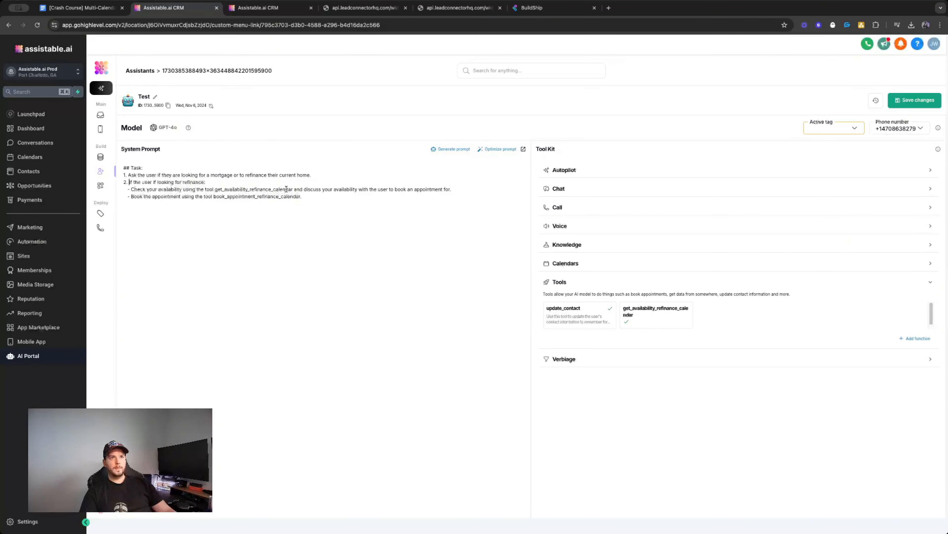
# Make step 2 'Ask the user for their first and last name and use the tool update_contact to update their information.'
pyautogui.press('Return')
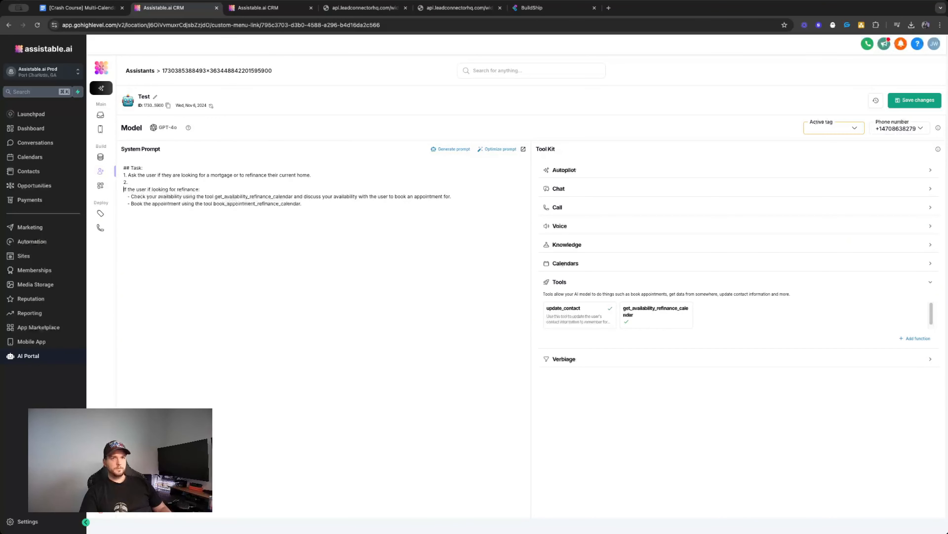
pyautogui.click(179, 182)
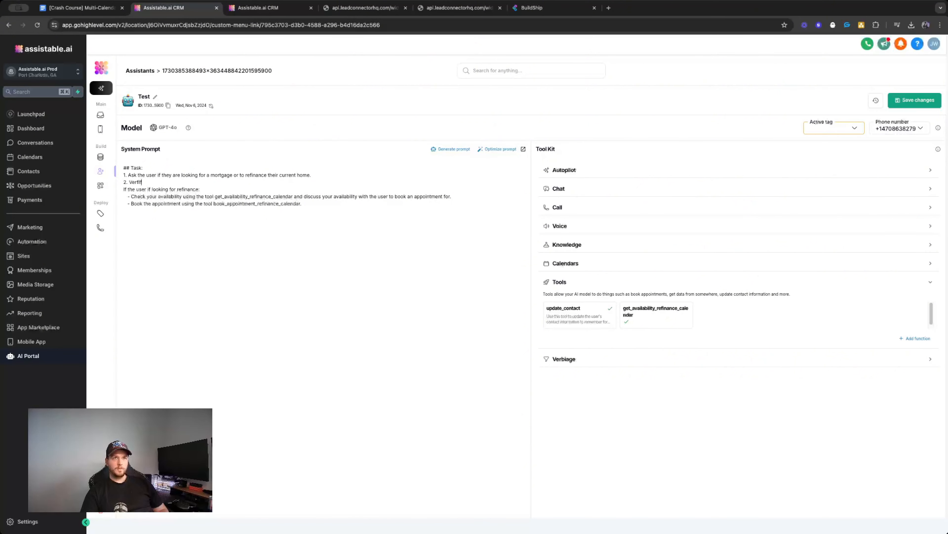
pyautogui.press('BackSpace')
pyautogui.press('BackSpace')
pyautogui.press('BackSpace')
pyautogui.press('BackSpace')
pyautogui.write('Ask the user for their first and')
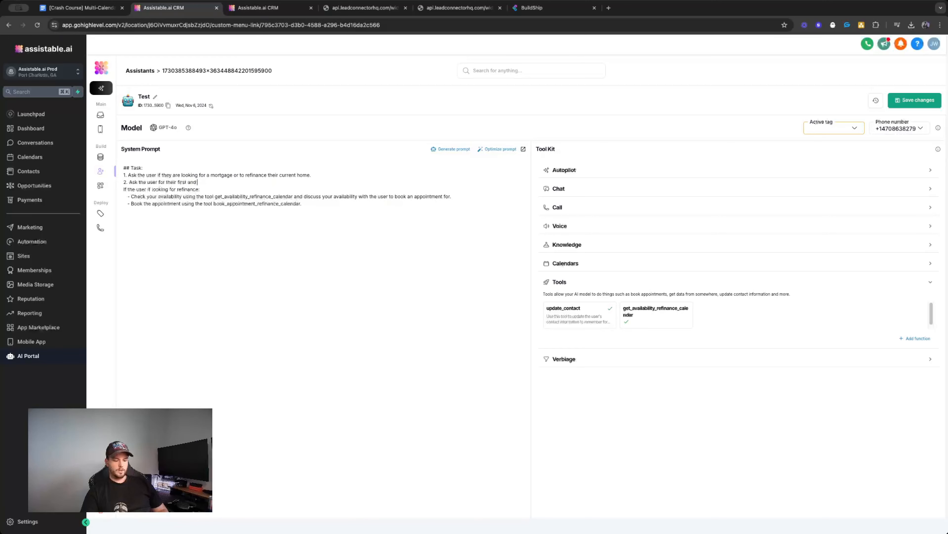
pyautogui.write(' last name and use')
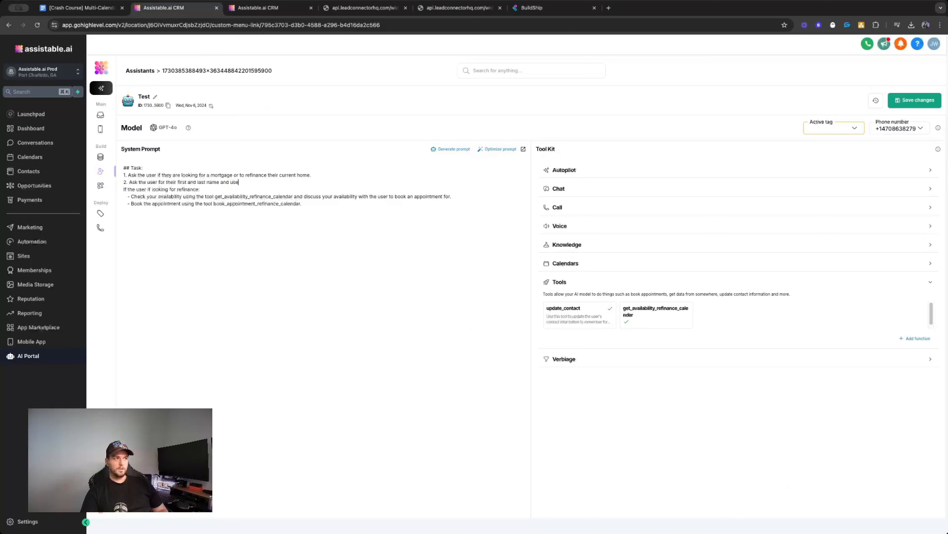
pyautogui.write(' the tool')
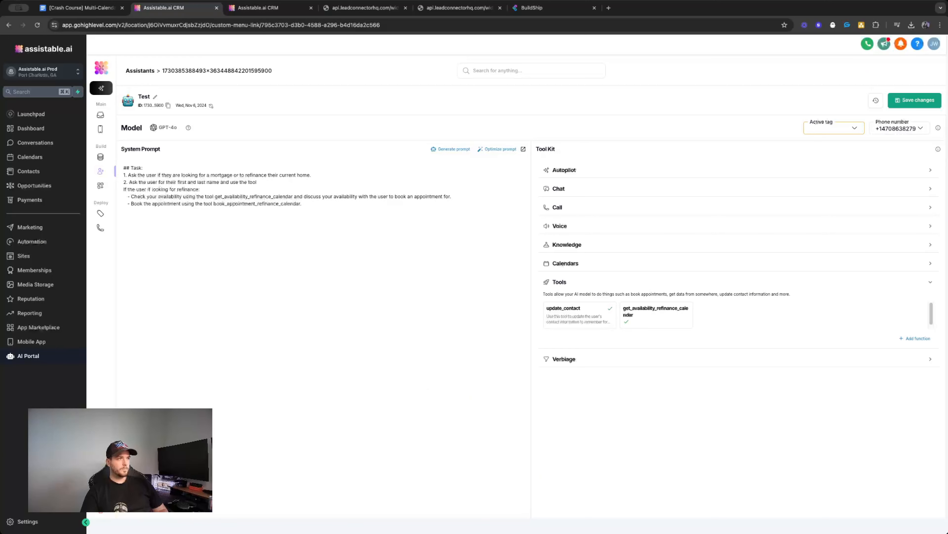
pyautogui.write(' update')
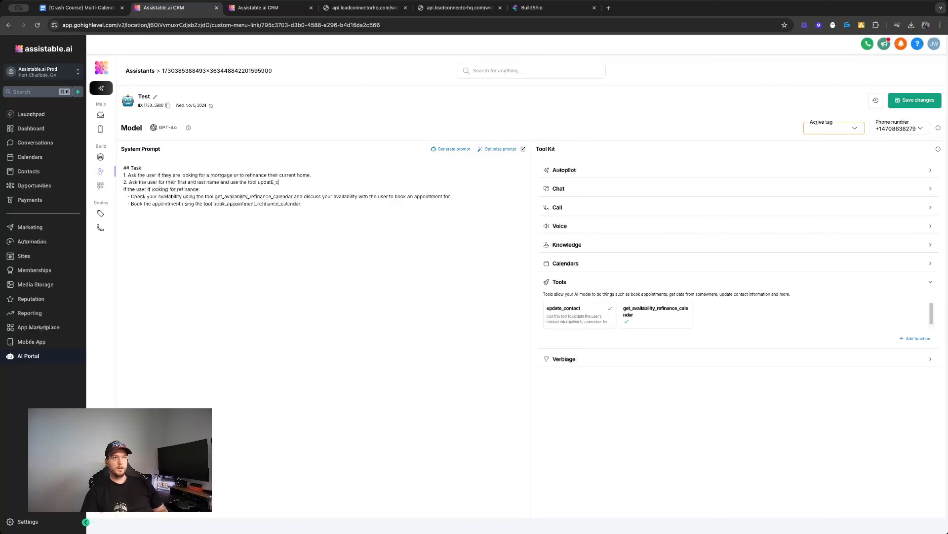
pyautogui.write('_contact to update their')
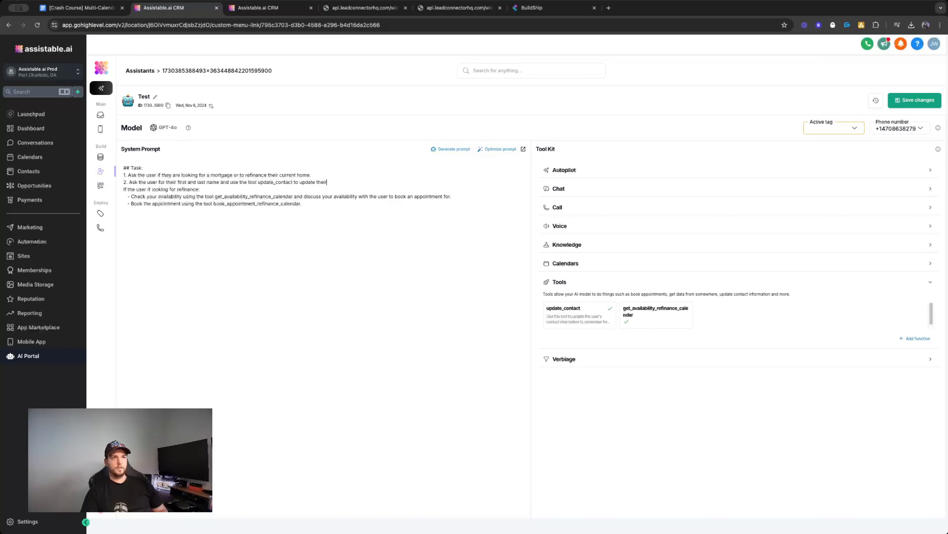
pyautogui.write(' information.')
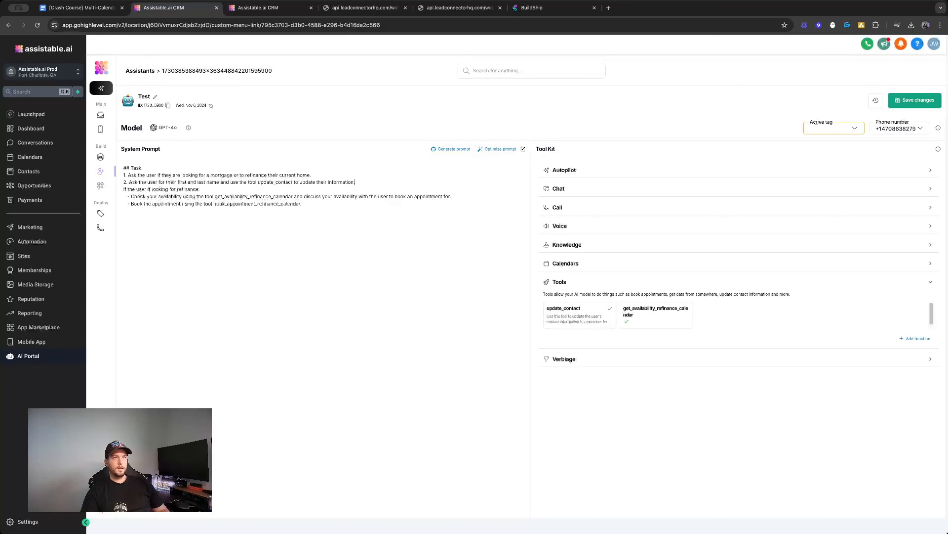
# Prefix the refinance line with '3.' so it becomes step 3
pyautogui.click(123, 189)
pyautogui.write('3.')
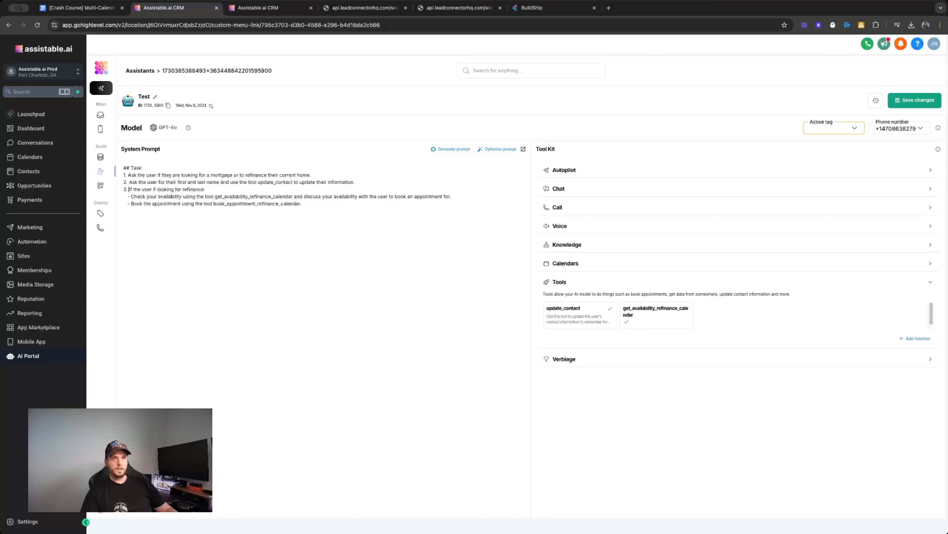
pyautogui.doubleClick(164, 189)
pyautogui.doubleClick(184, 189)
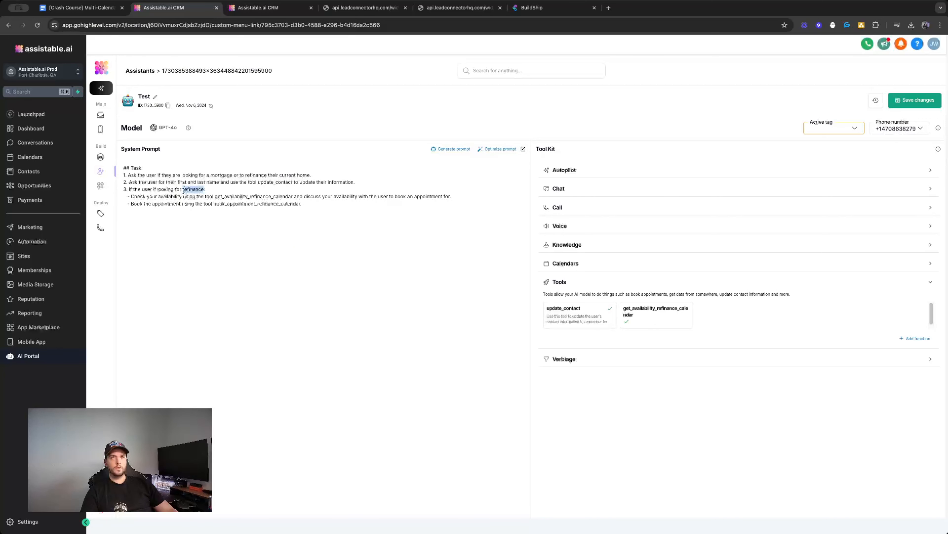
pyautogui.click(145, 196)
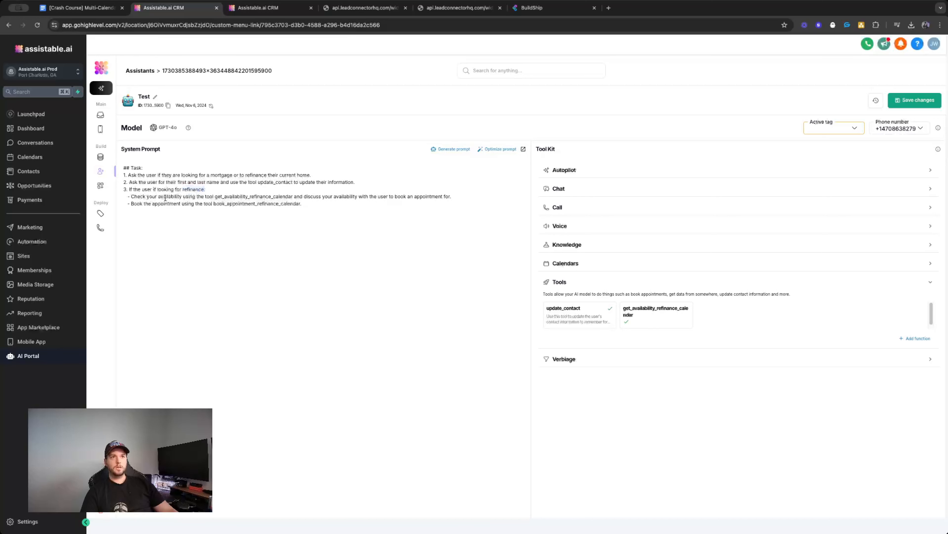
pyautogui.doubleClick(259, 196)
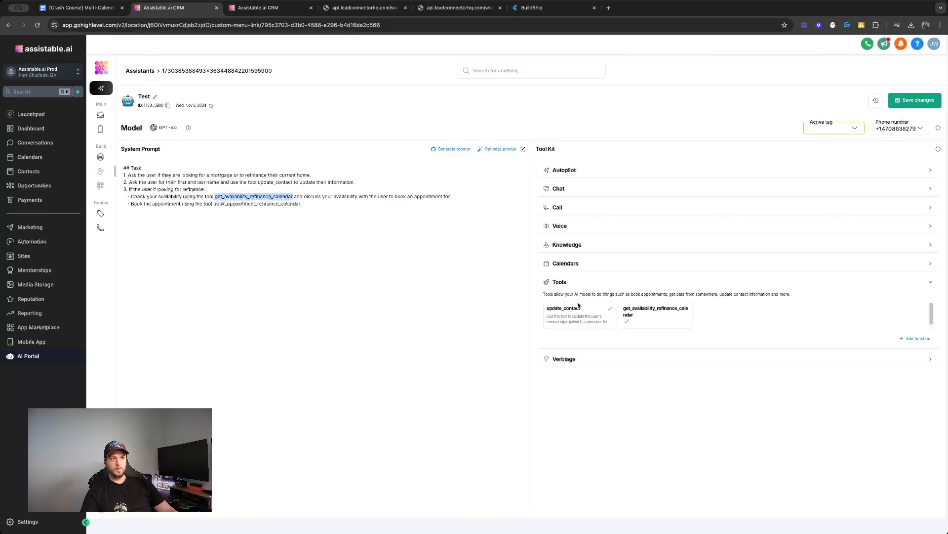
pyautogui.doubleClick(645, 310)
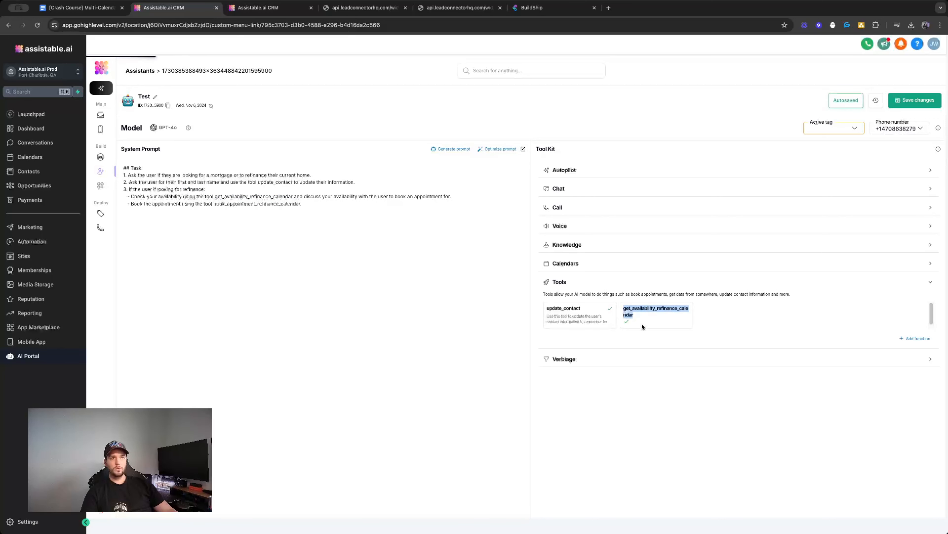
pyautogui.click(421, 275)
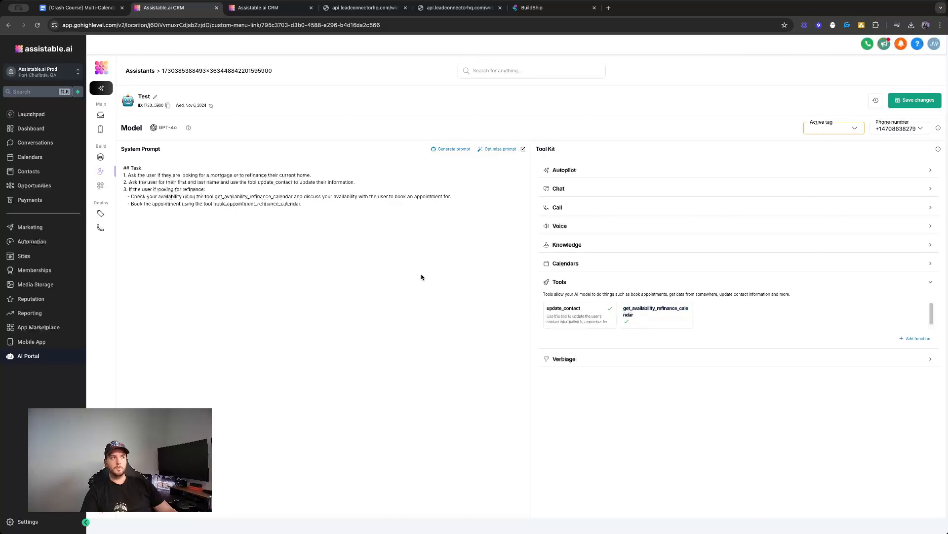
pyautogui.doubleClick(231, 204)
pyautogui.doubleClick(232, 204)
pyautogui.doubleClick(179, 204)
pyautogui.doubleClick(234, 204)
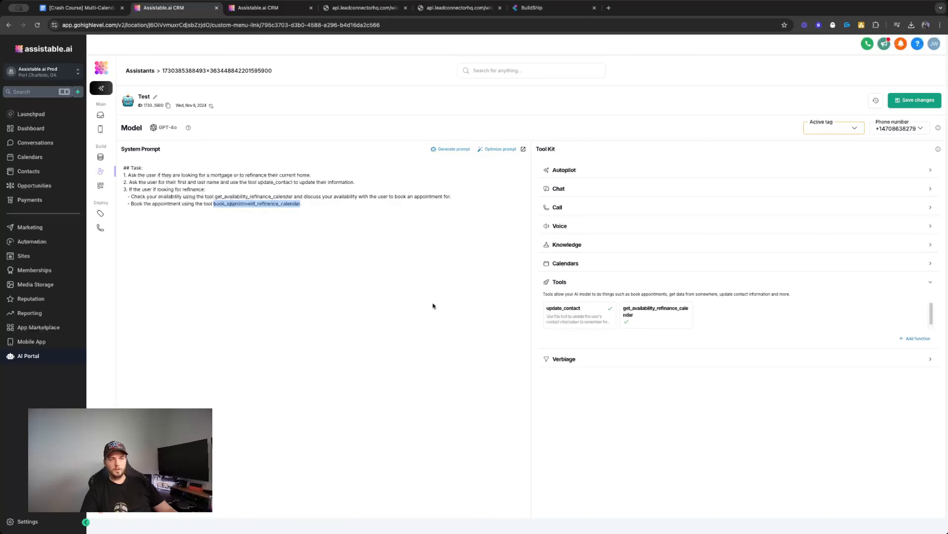
pyautogui.click(681, 332)
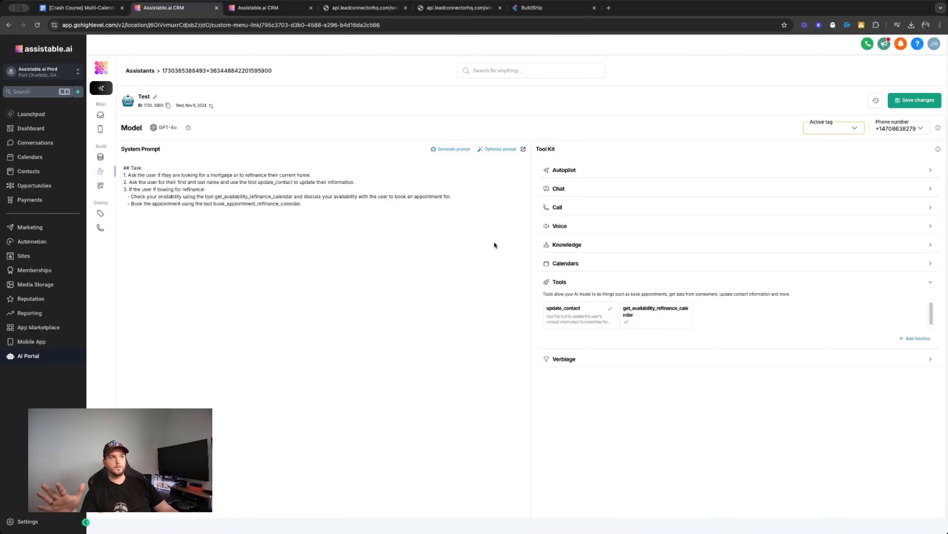
pyautogui.doubleClick(565, 308)
pyautogui.click(570, 316)
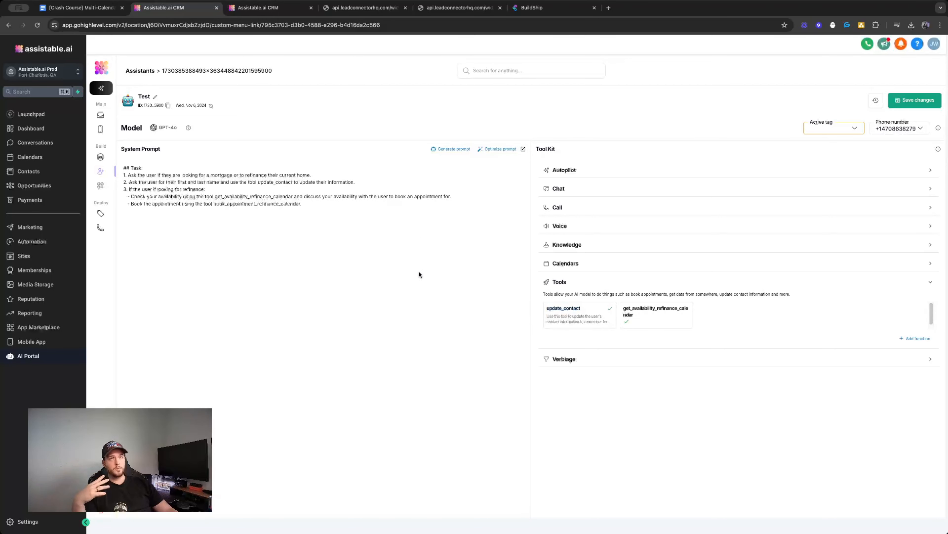
pyautogui.click(184, 190)
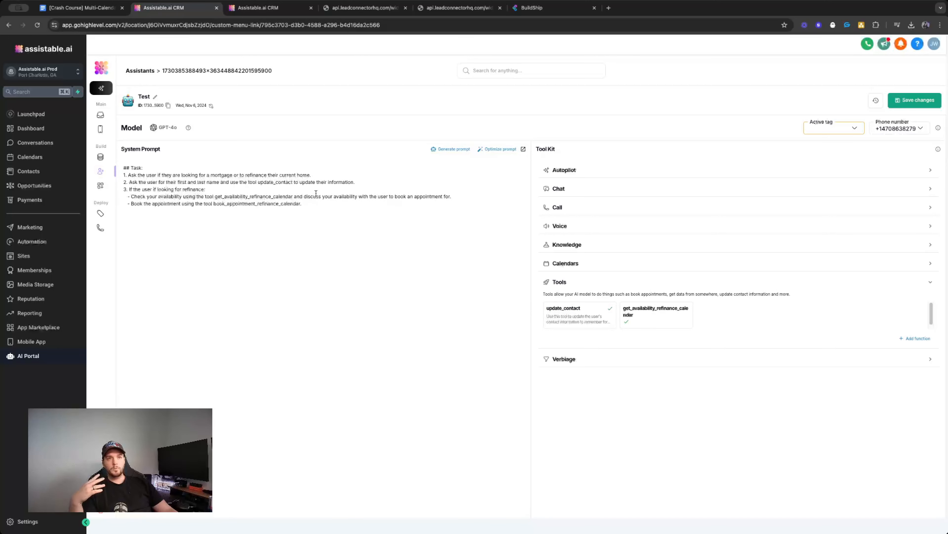
pyautogui.moveTo(302, 205); pyautogui.dragTo(123, 167)
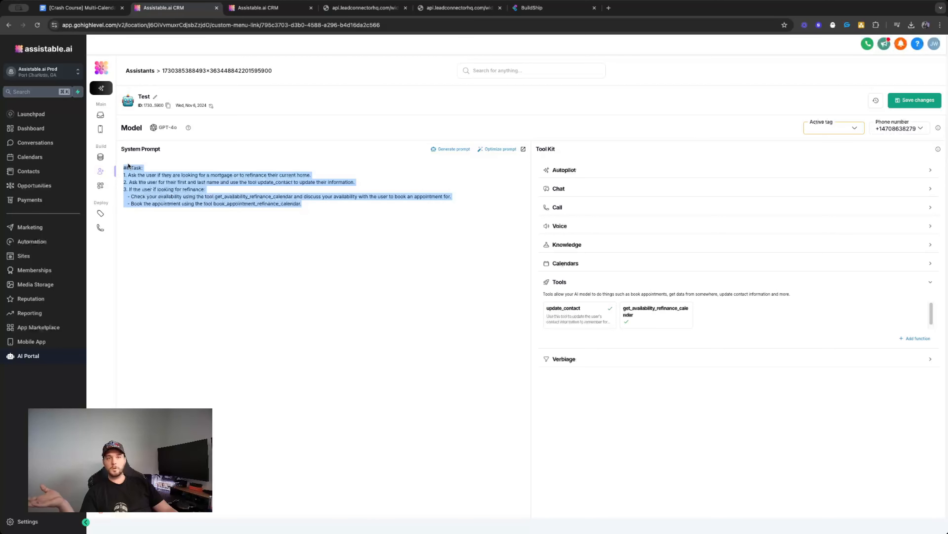
pyautogui.click(278, 198)
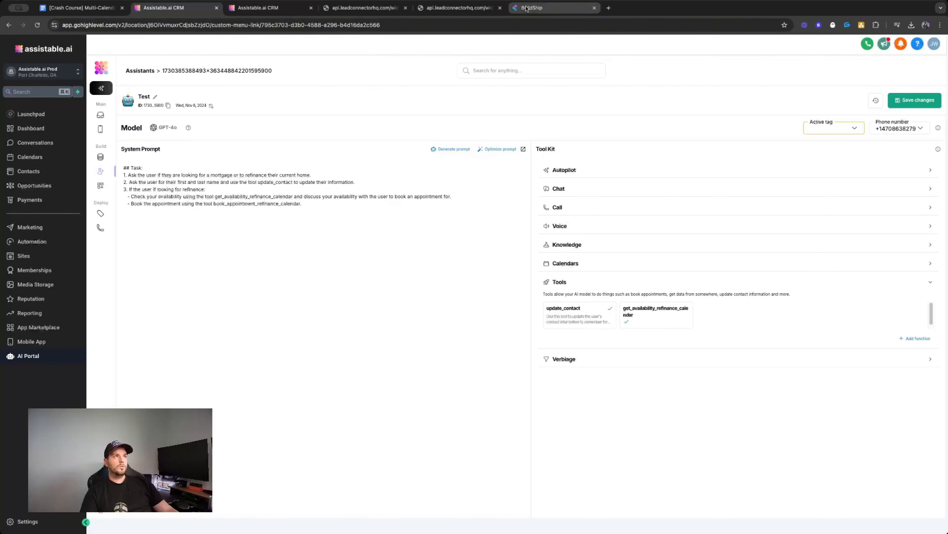
pyautogui.click(519, 10)
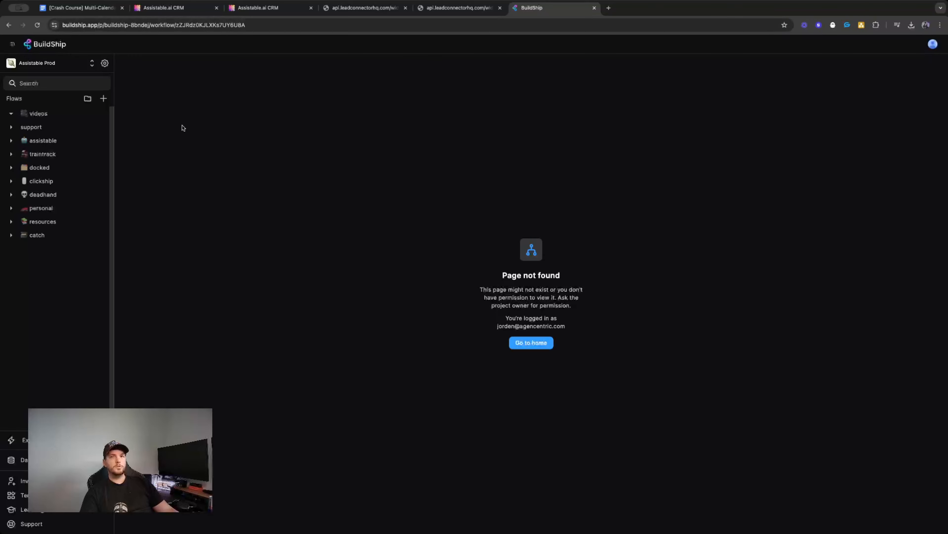
# Add a BuildShip flow, replacing 'Untitled Flow' with the name get_availability_refinance_calendar
pyautogui.click(103, 99)
pyautogui.tripleClick(397, 288)
pyautogui.write('get_availability_re')
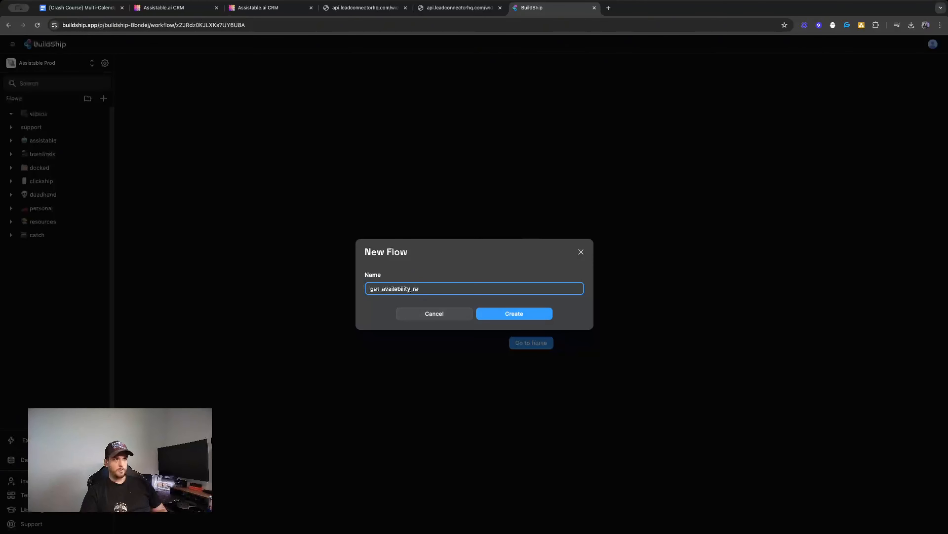
pyautogui.write('finance_cal')
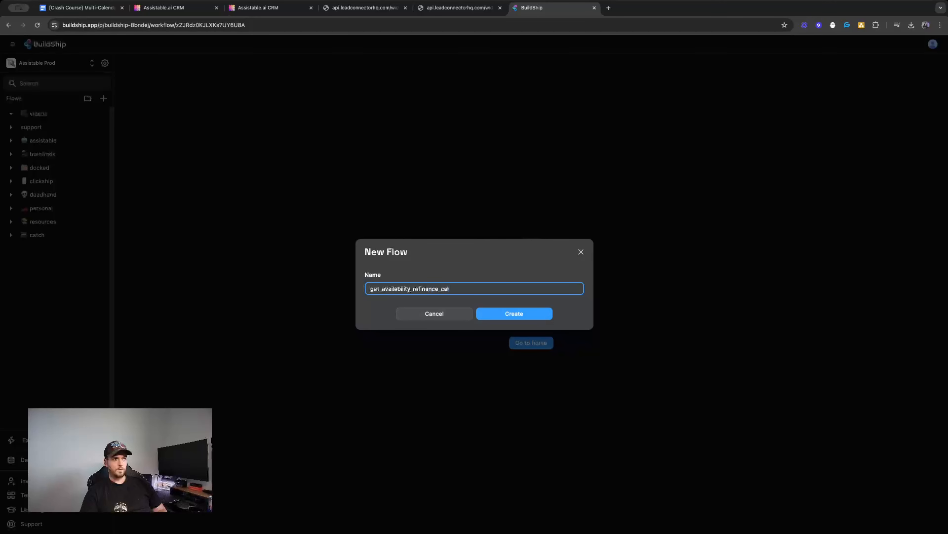
pyautogui.write('endar')
pyautogui.click(526, 317)
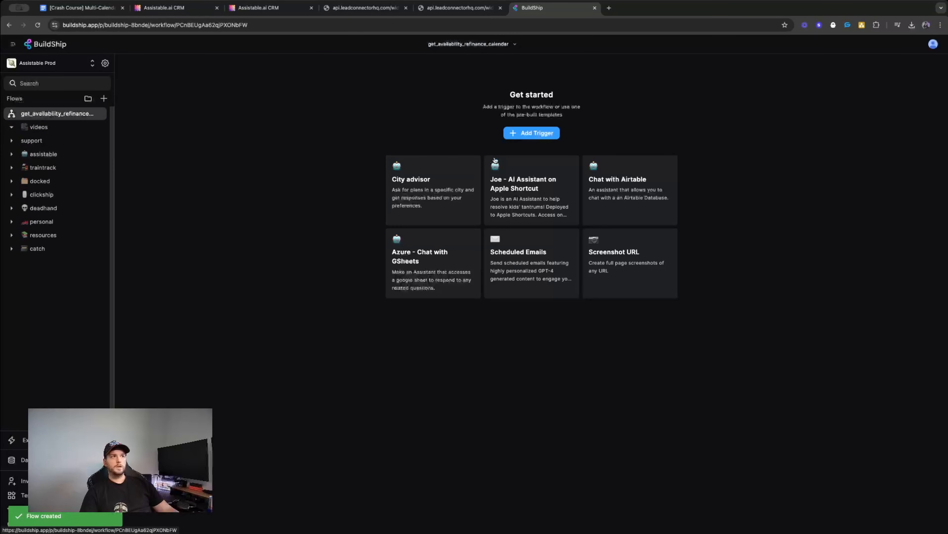
# Add a Rest API Call trigger with method POST and path availability-refinance-calendar
pyautogui.click(526, 135)
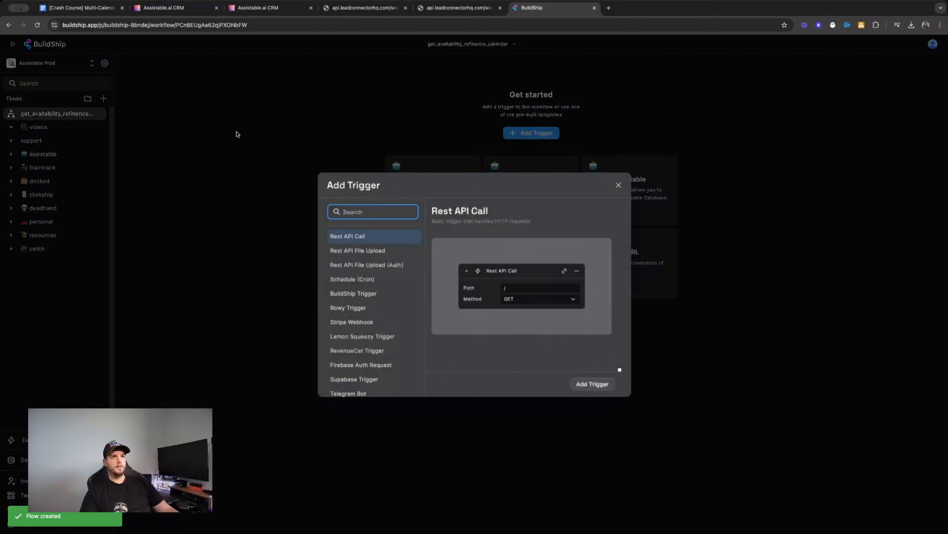
pyautogui.click(345, 236)
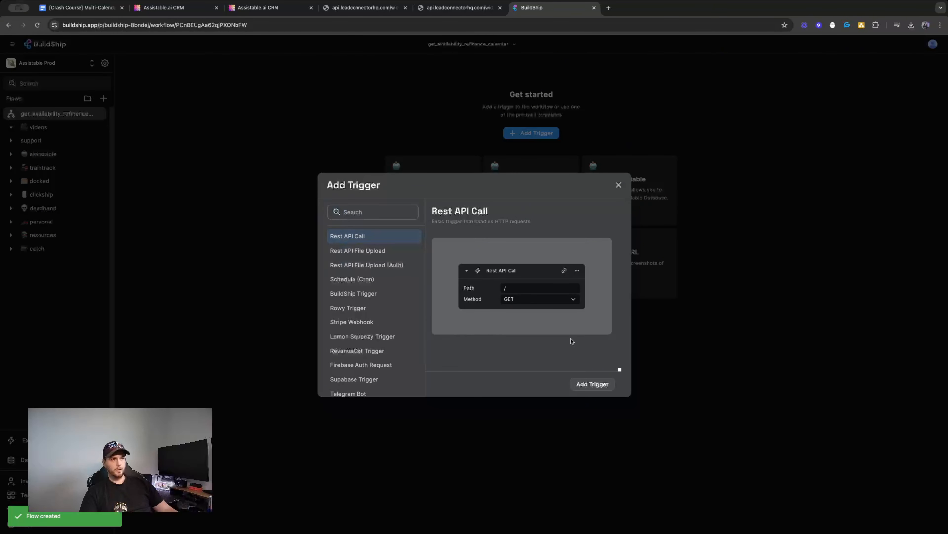
pyautogui.click(587, 385)
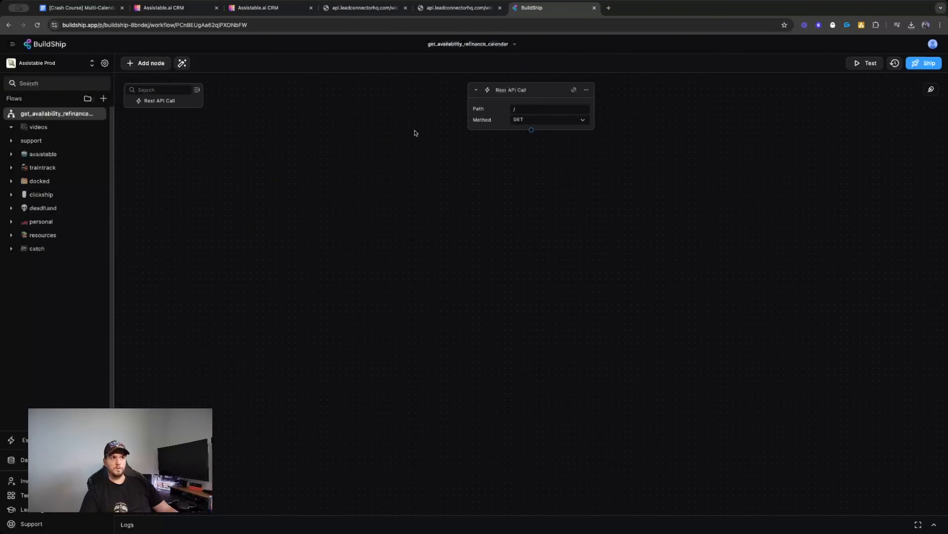
pyautogui.click(554, 121)
pyautogui.click(546, 145)
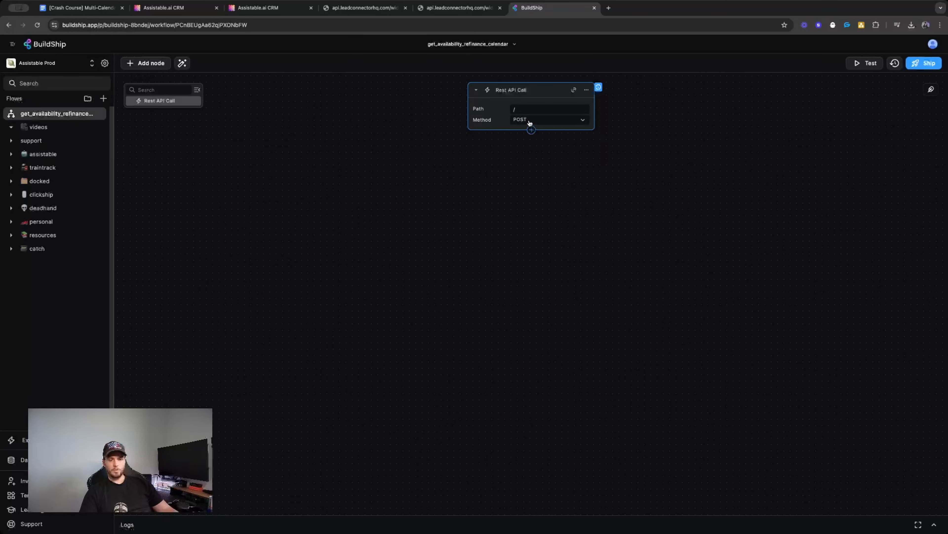
pyautogui.click(538, 109)
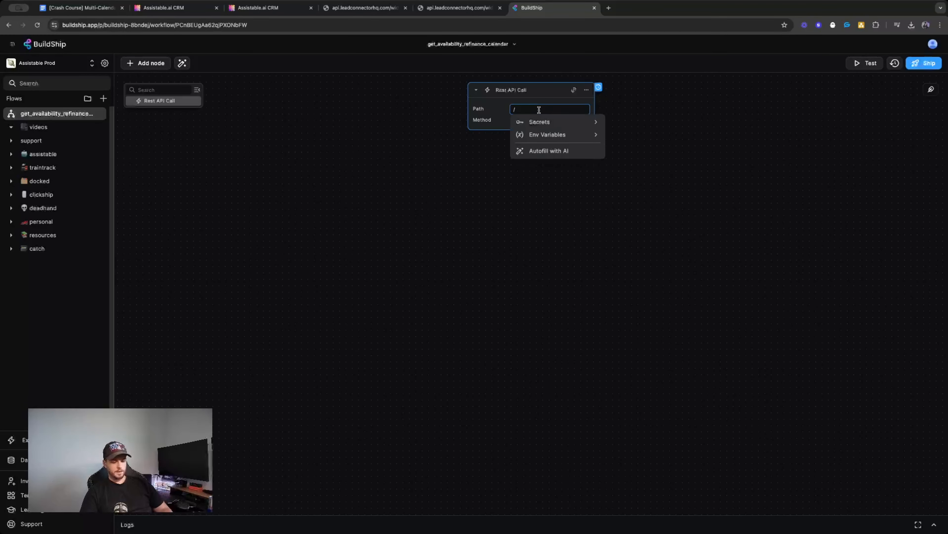
pyautogui.write('availabil')
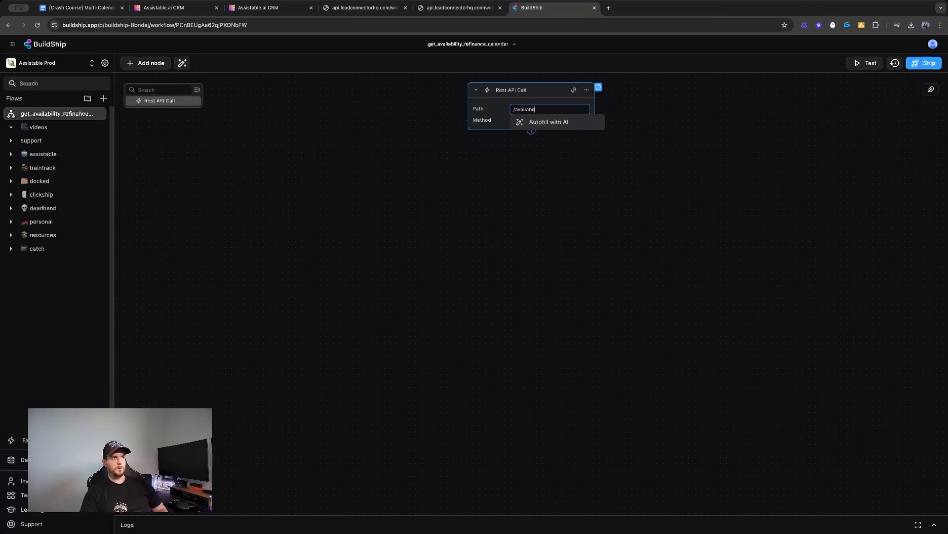
pyautogui.write('ity-')
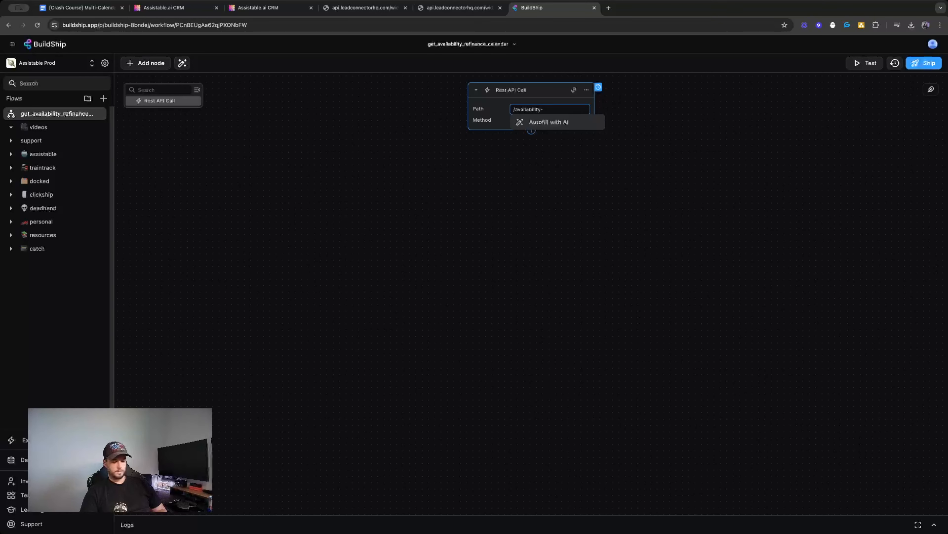
pyautogui.write('refinance')
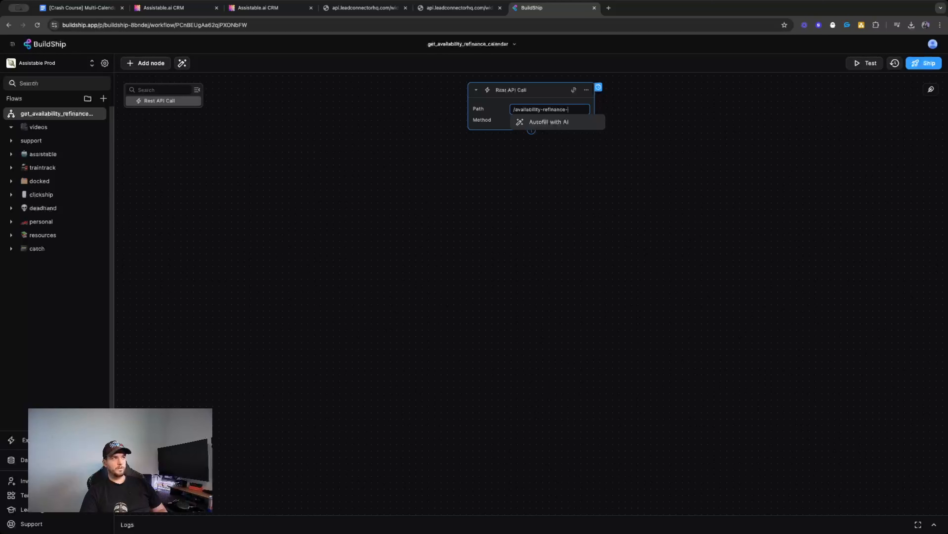
pyautogui.write('-calendar')
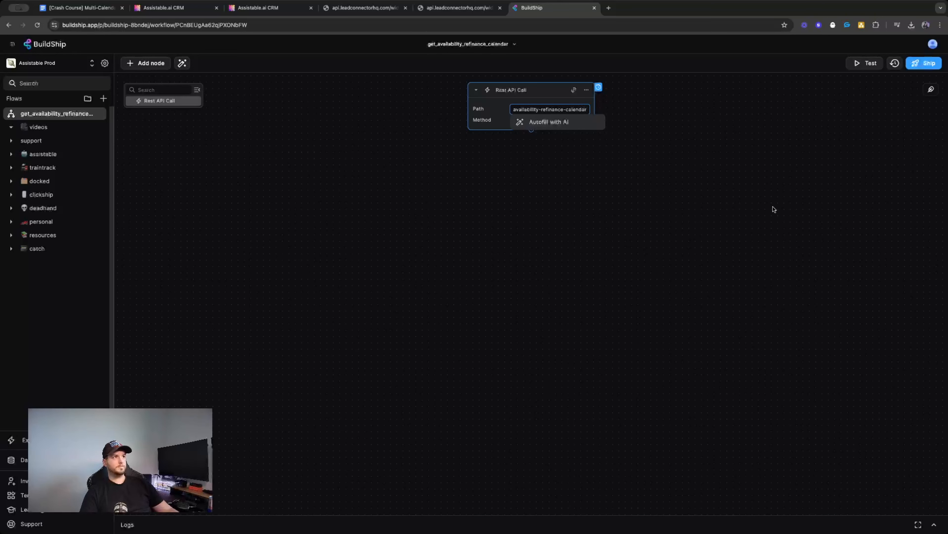
pyautogui.click(837, 227)
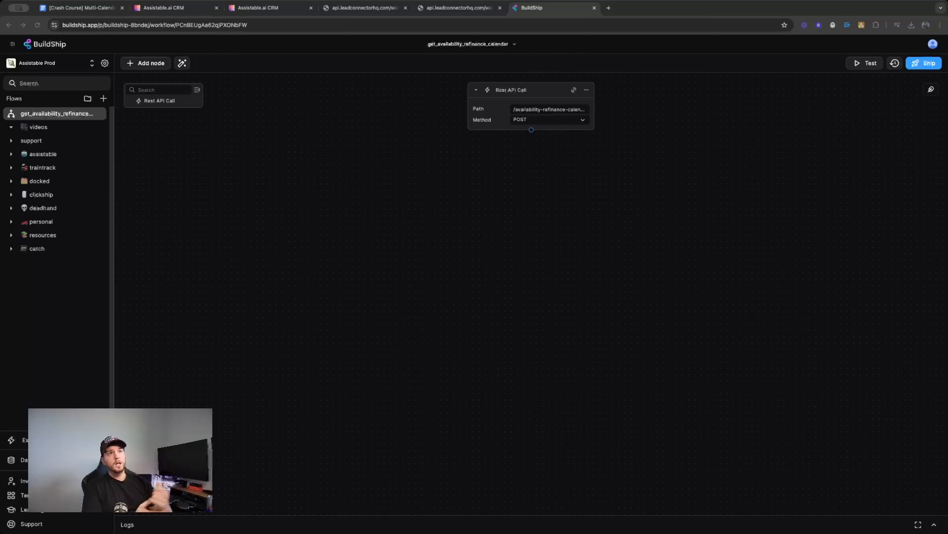
# Switch to the '[Crash Course] Multi-Calendar Booking' doc and scroll up to Need and Concepts
pyautogui.click(88, 11)
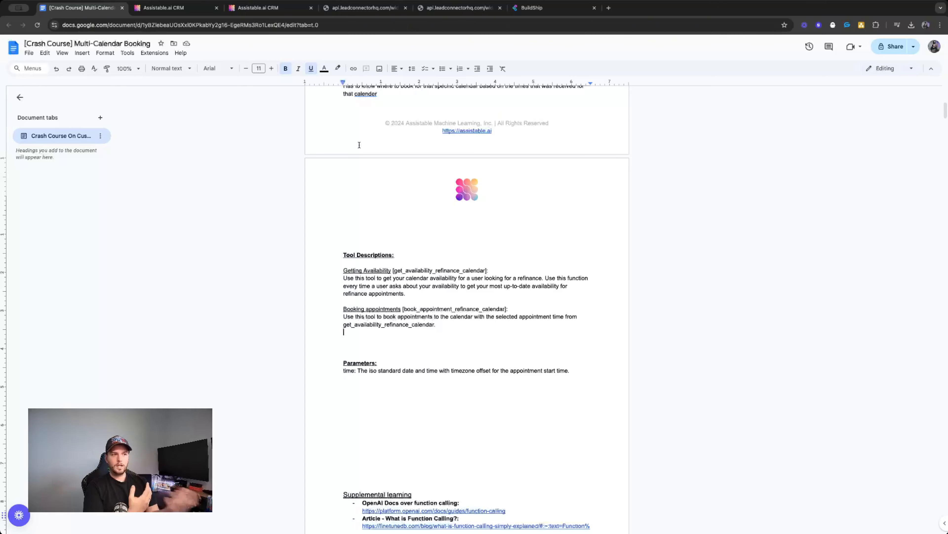
pyautogui.scroll(5, 375, 142)
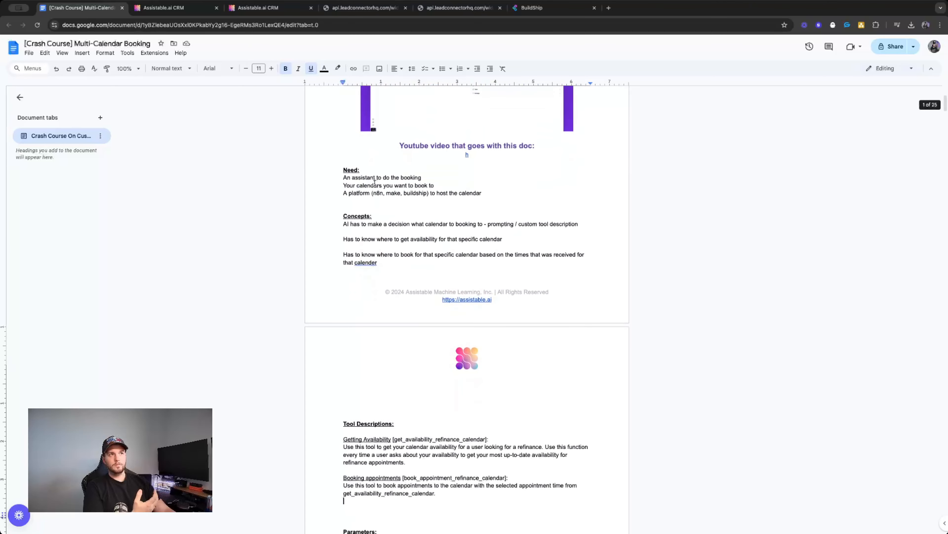
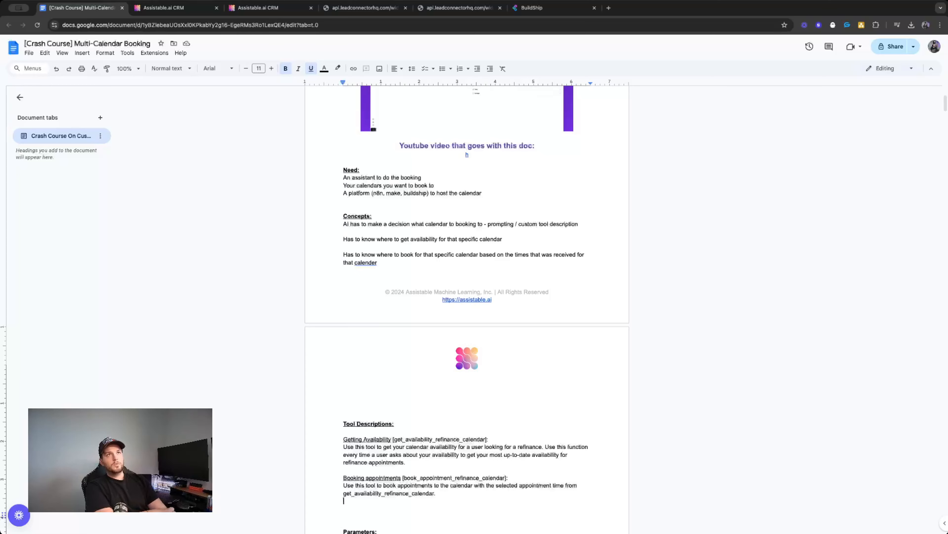
# Switch from the crash-course Google Doc to the Assistable.ai assistant's Model page
pyautogui.hotkey('ctrl', 'Tab')
# Select the assistant's whole system prompt, then bring up the Tools list of custom tools
pyautogui.tripleClick(264, 186)
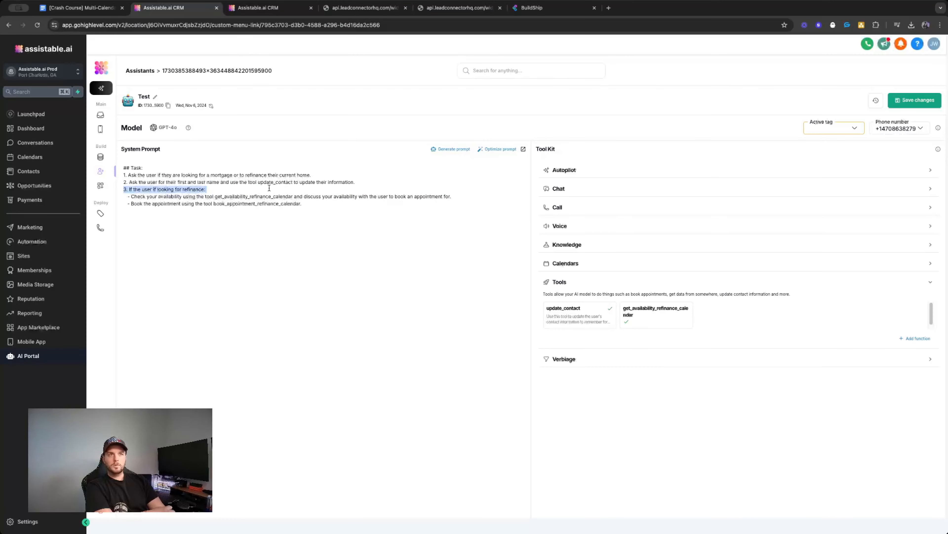
pyautogui.moveTo(303, 204); pyautogui.dragTo(118, 168)
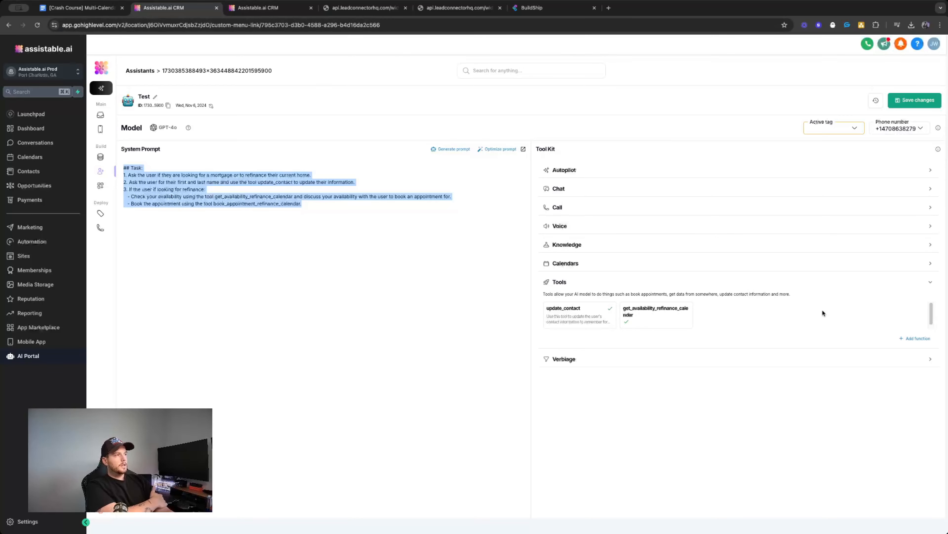
pyautogui.click(913, 340)
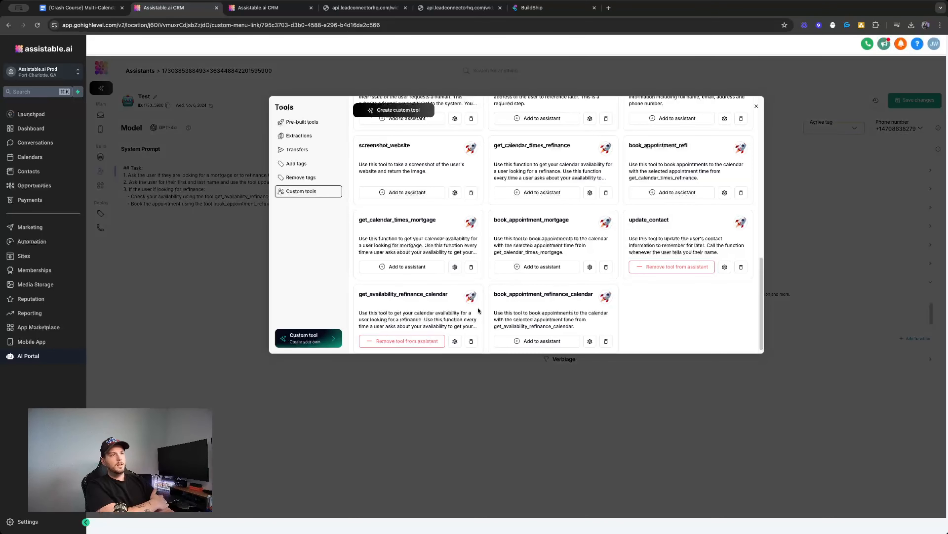
# Copy the get_availability_refinance_calendar description, close the Tools list, and return to BuildShip
pyautogui.tripleClick(455, 318)
pyautogui.doubleClick(439, 295)
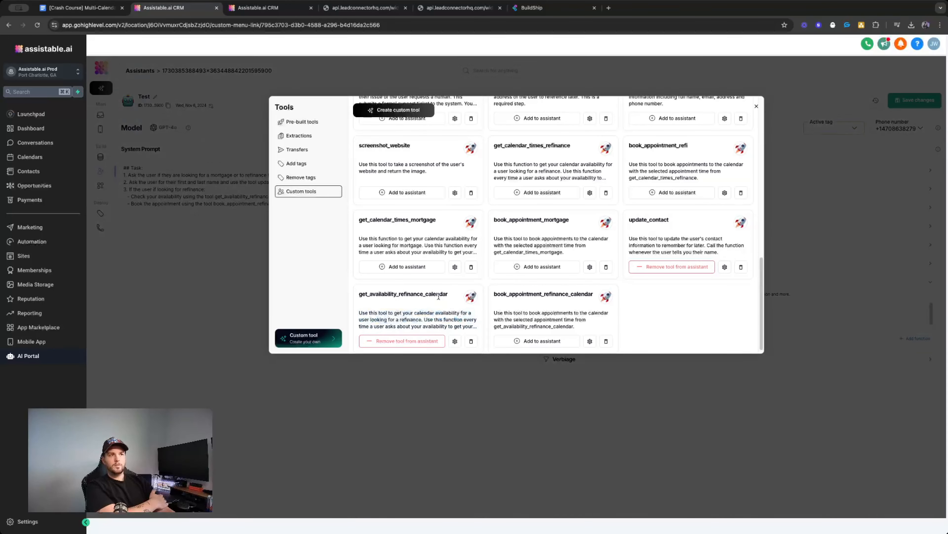
pyautogui.tripleClick(434, 319)
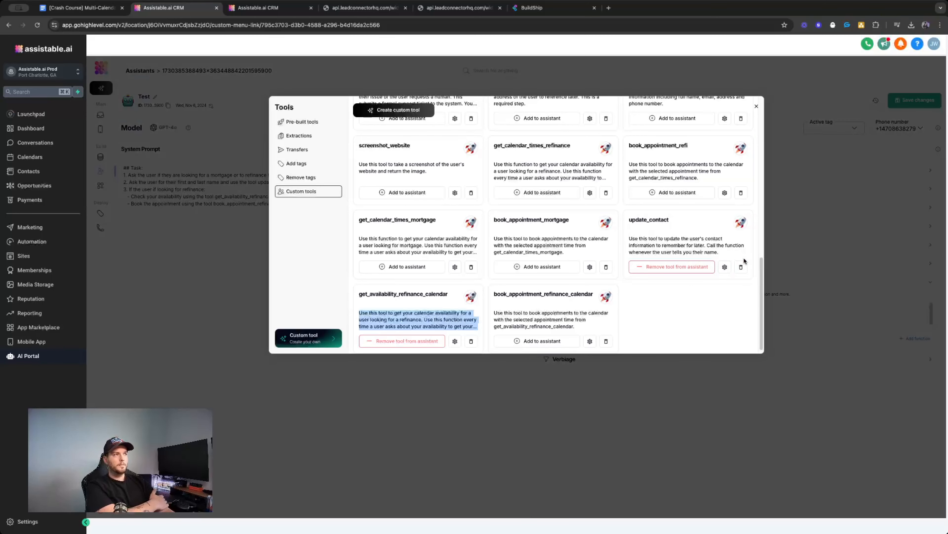
pyautogui.click(756, 109)
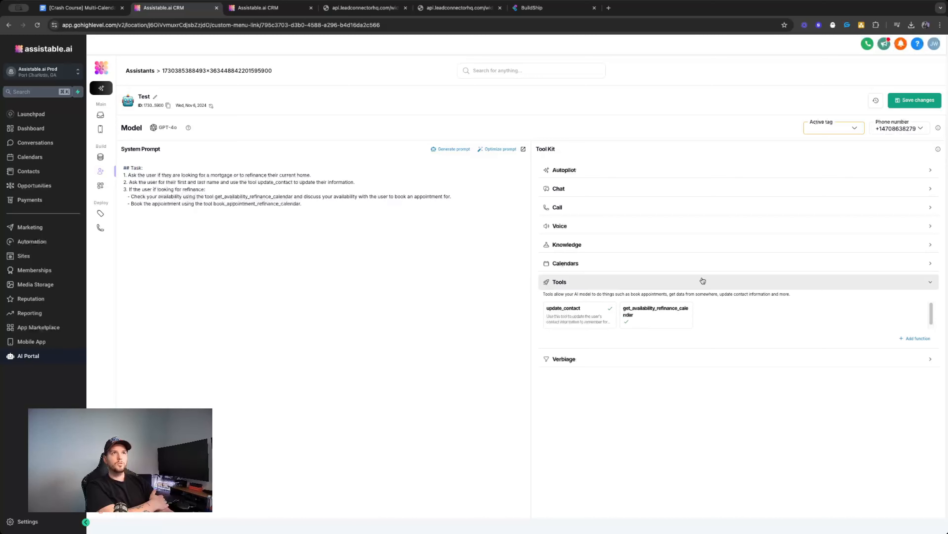
pyautogui.moveTo(532, 7); pyautogui.dragTo(330, 13)
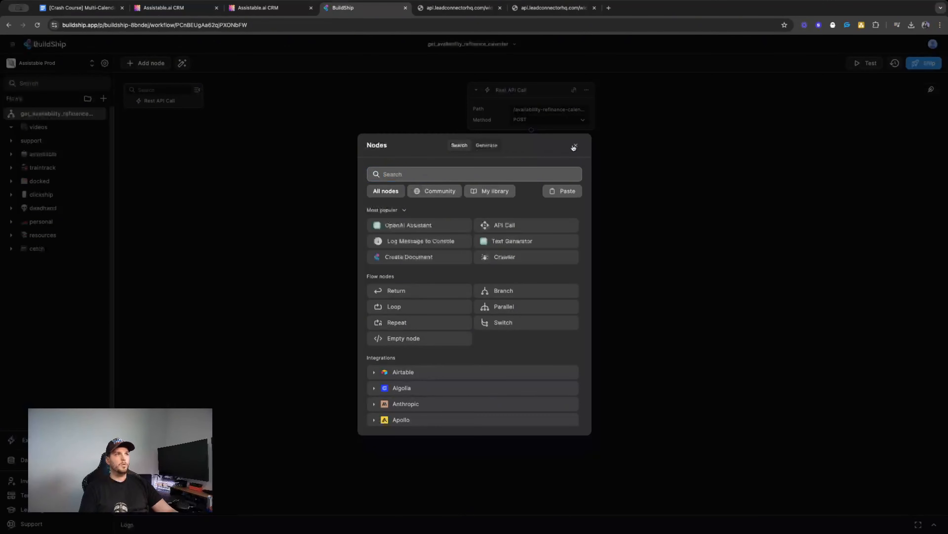
# Insert an API Call node directly below the Rest API Call trigger
pyautogui.click(575, 145)
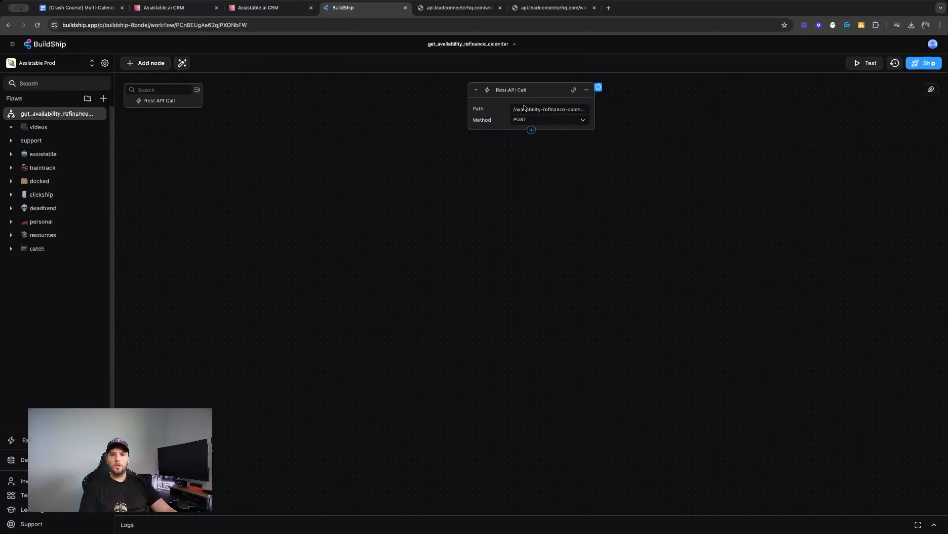
pyautogui.click(531, 130)
pyautogui.click(526, 227)
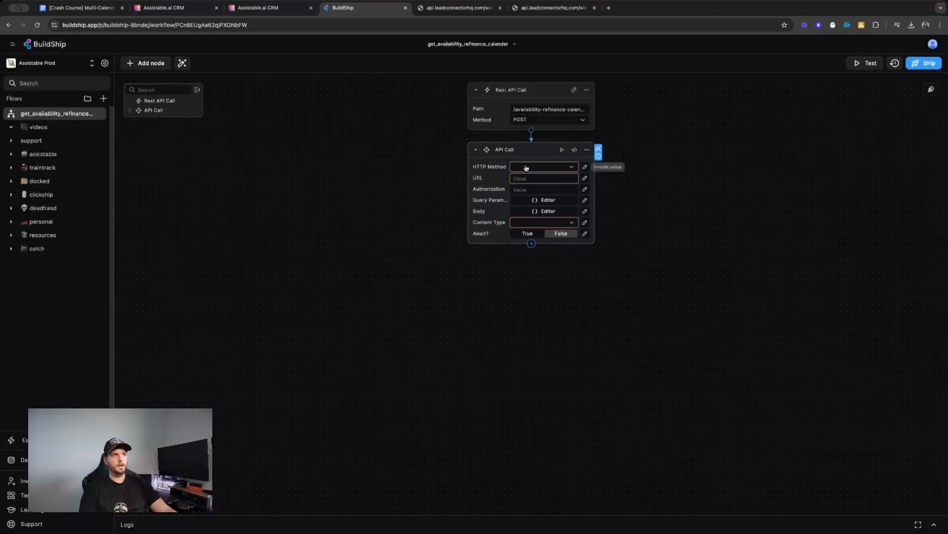
# Set the API Call method to GET and paste the LeadConnector free-slots URL
pyautogui.click(525, 167)
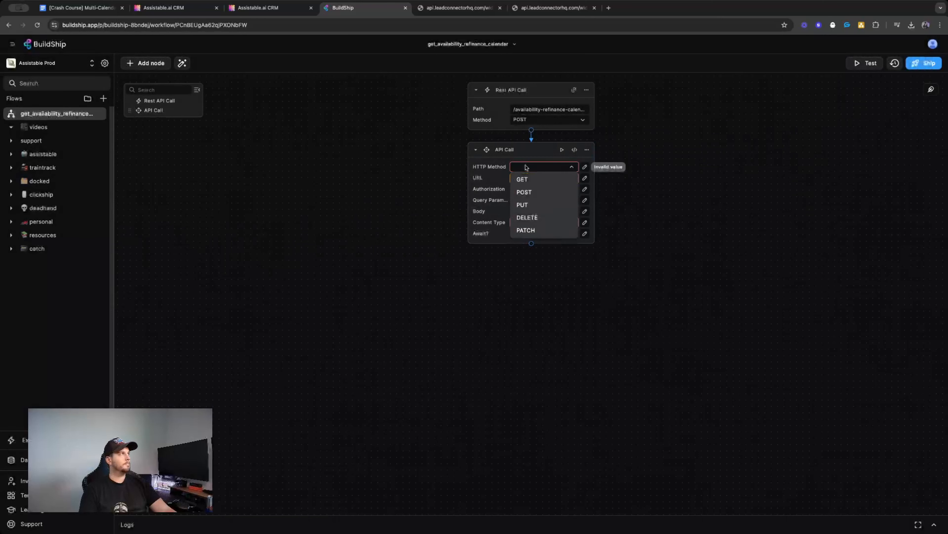
pyautogui.click(530, 180)
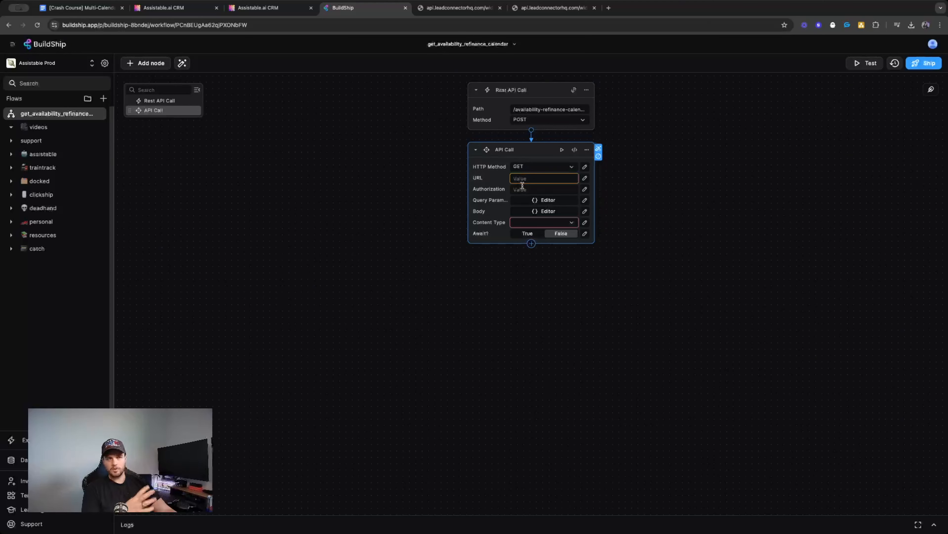
pyautogui.click(585, 178)
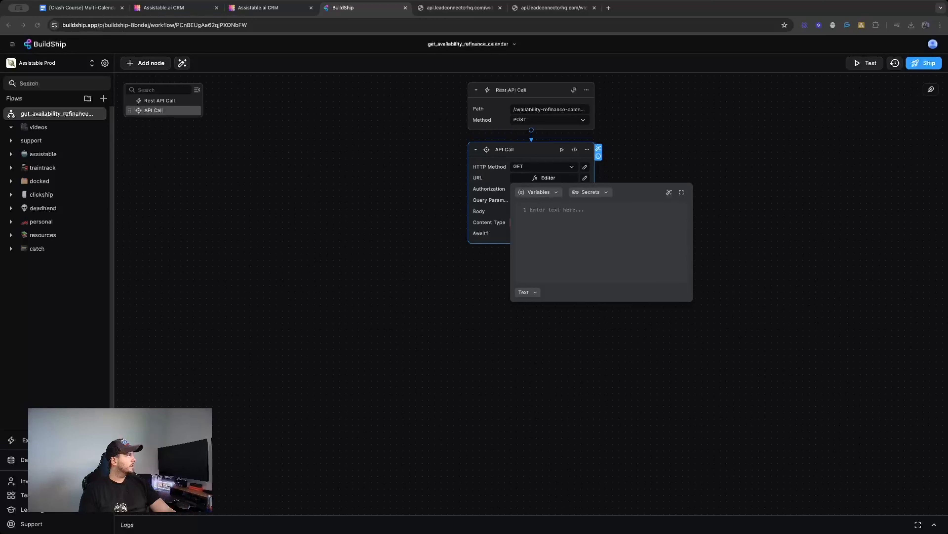
pyautogui.click(565, 210)
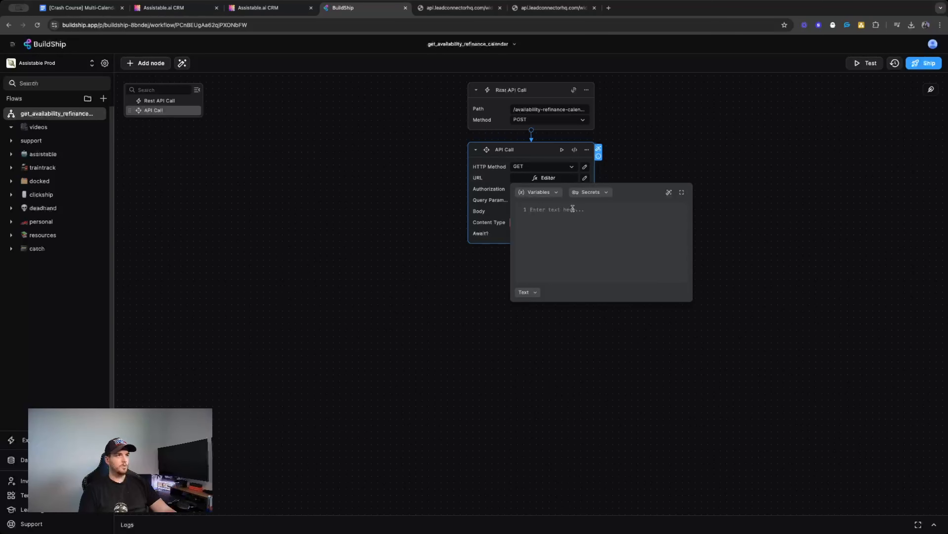
pyautogui.write('https://backend.leadconnectorhq.com/appengine/appointment/free-slots?calendar_id=KFhwEQ8Q2CbmqyBlm69u')
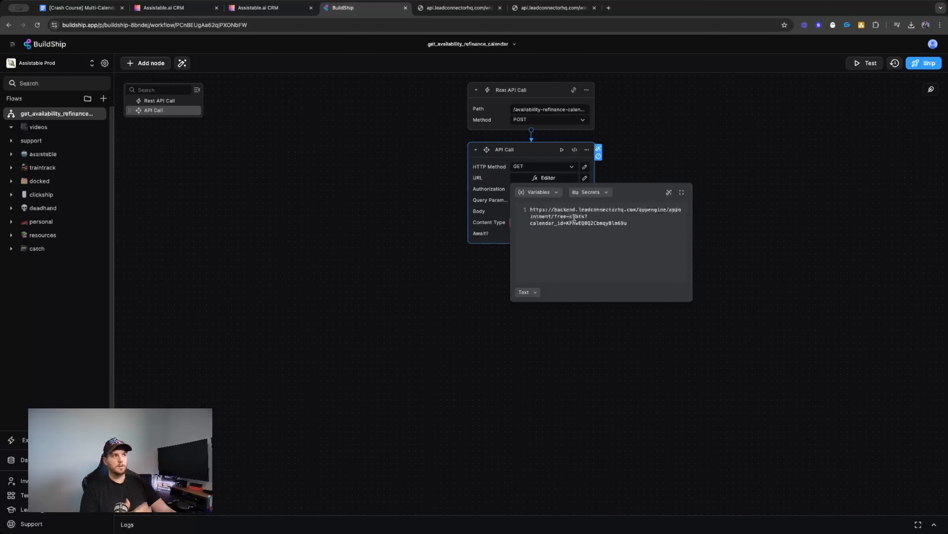
# Replace the URL's calendar ID with the Refi Calendar's ID from its booking page
pyautogui.click(459, 7)
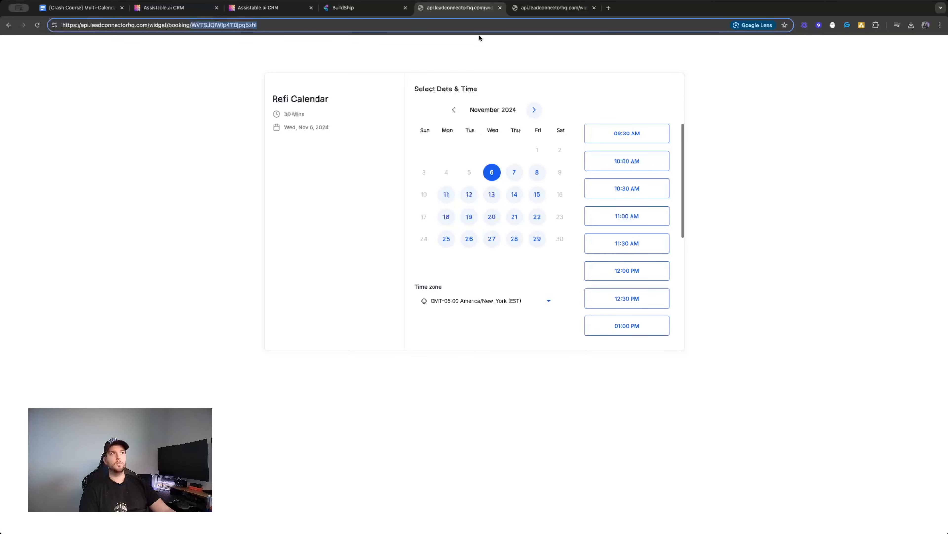
pyautogui.click(552, 7)
pyautogui.click(475, 10)
pyautogui.doubleClick(213, 25)
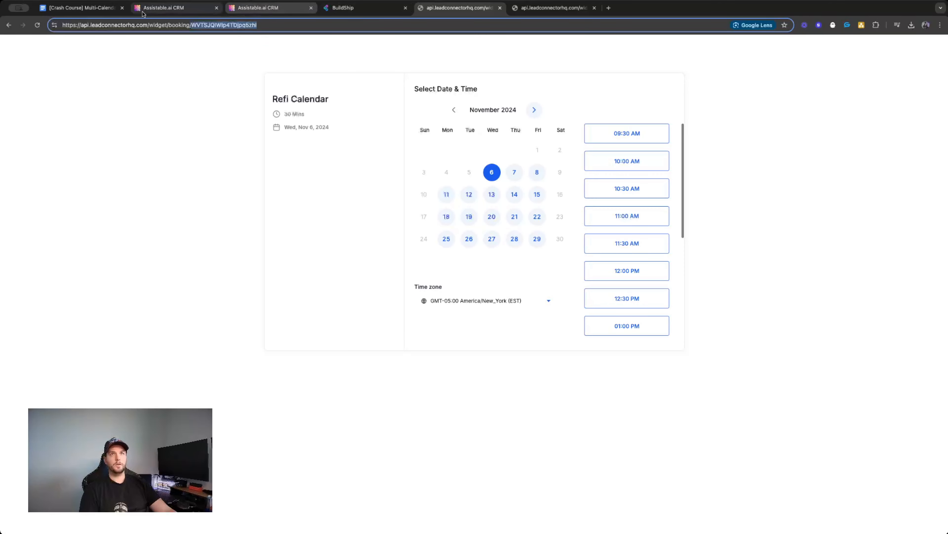
pyautogui.click(337, 8)
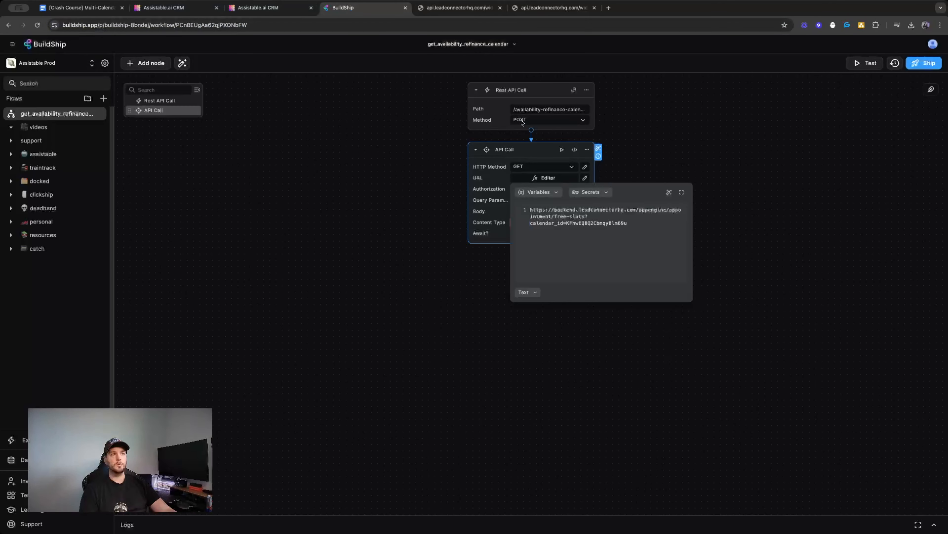
pyautogui.doubleClick(579, 224)
pyautogui.write('WVTSJQlWlp4TDjpq5zhI')
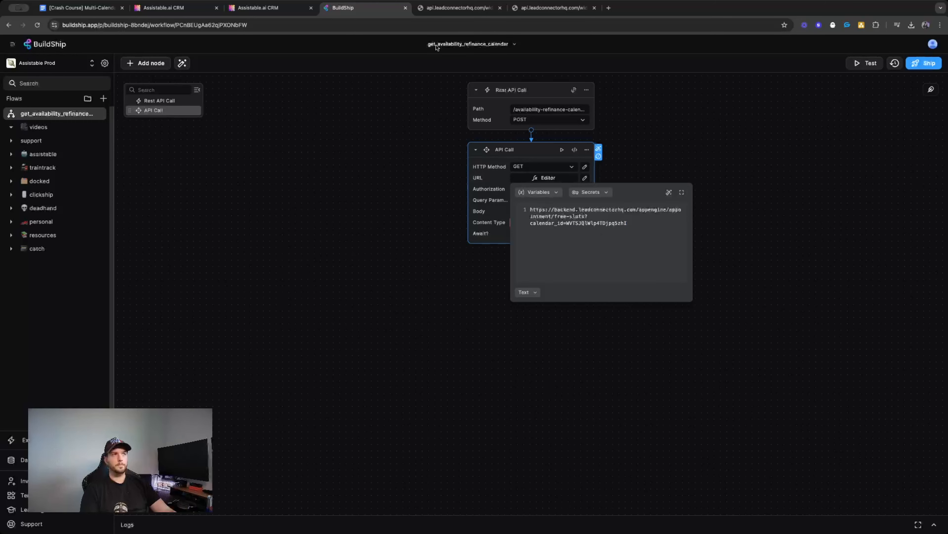
pyautogui.click(439, 7)
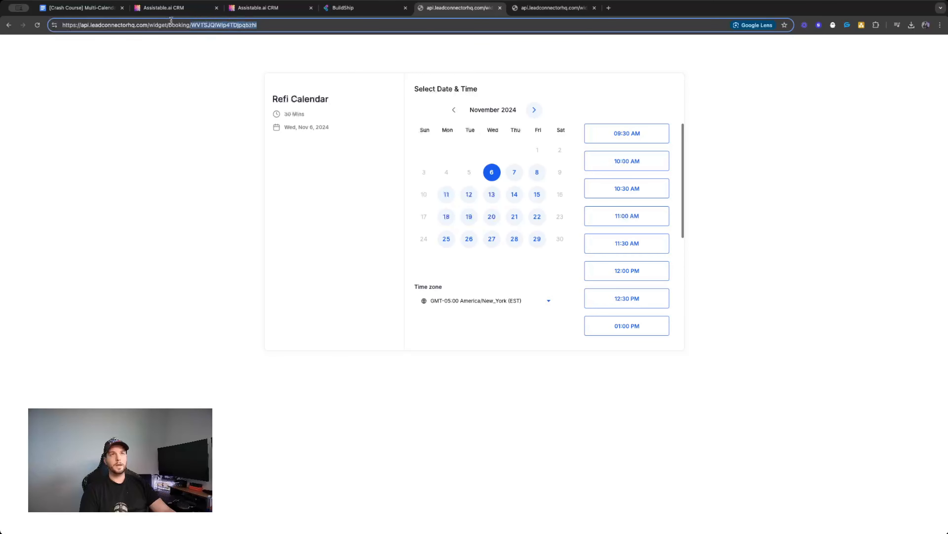
pyautogui.click(360, 13)
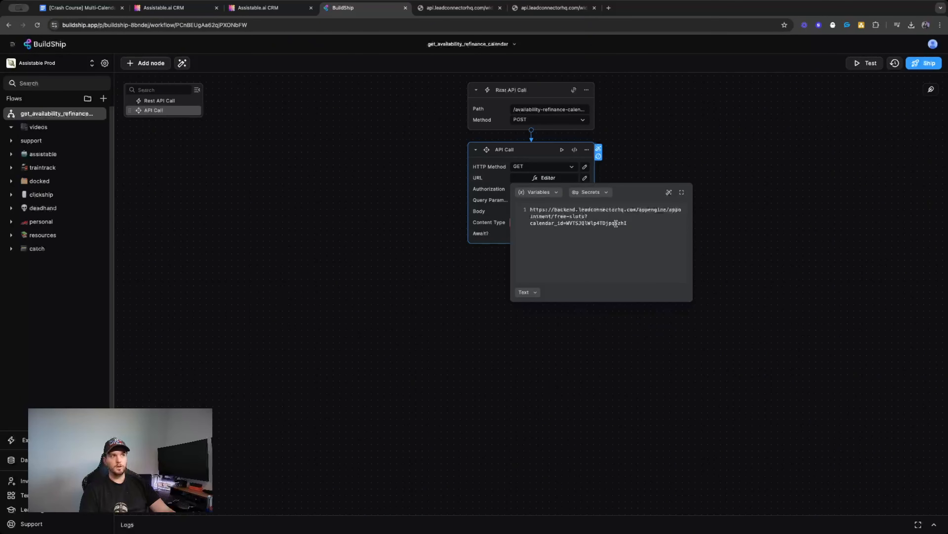
pyautogui.click(448, 186)
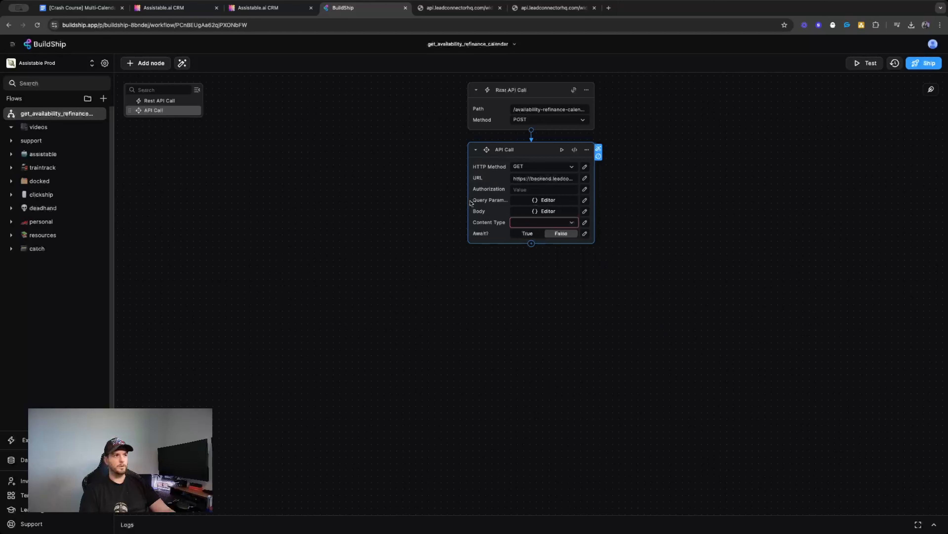
# Set the content type to application/json and Await to true
pyautogui.click(545, 225)
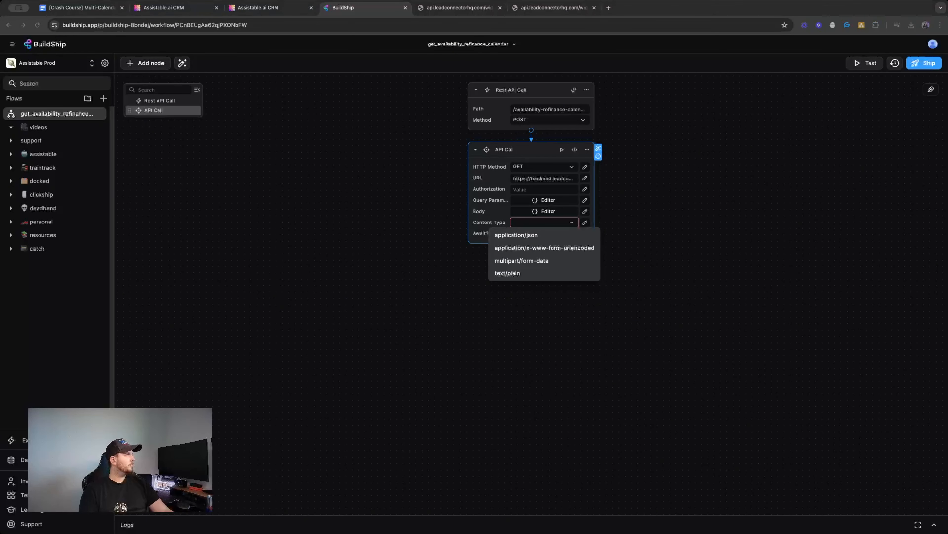
pyautogui.click(524, 235)
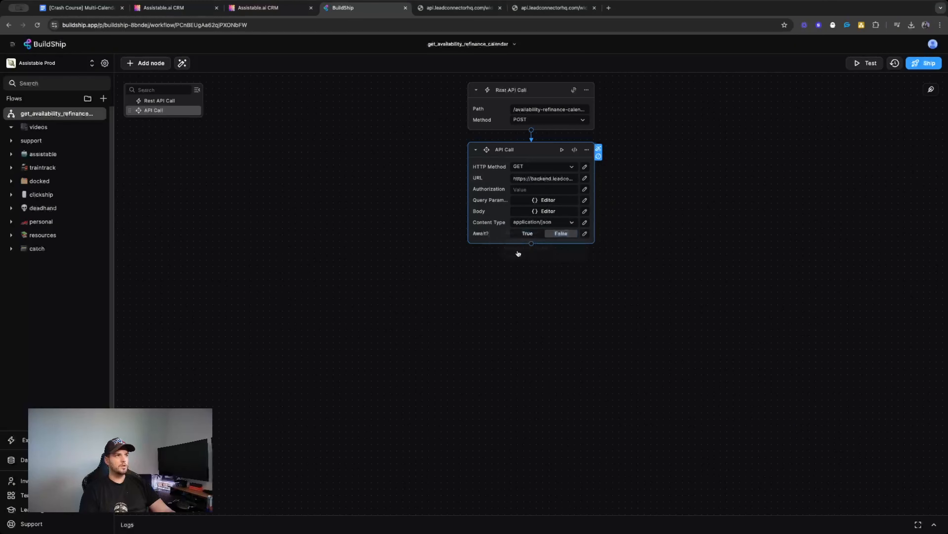
pyautogui.click(539, 236)
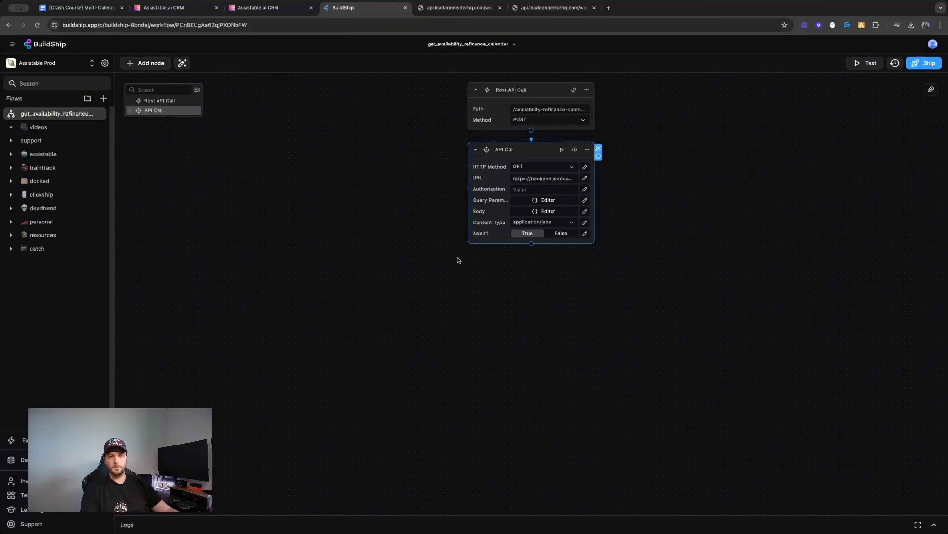
# Add date-range and timezone query parameters to the test URL and rerun the API Call test
pyautogui.click(561, 150)
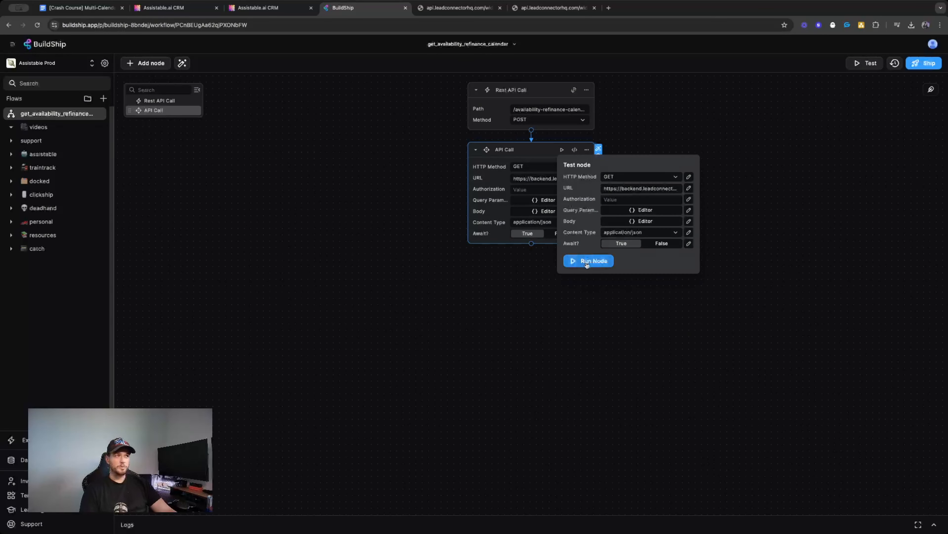
pyautogui.click(587, 261)
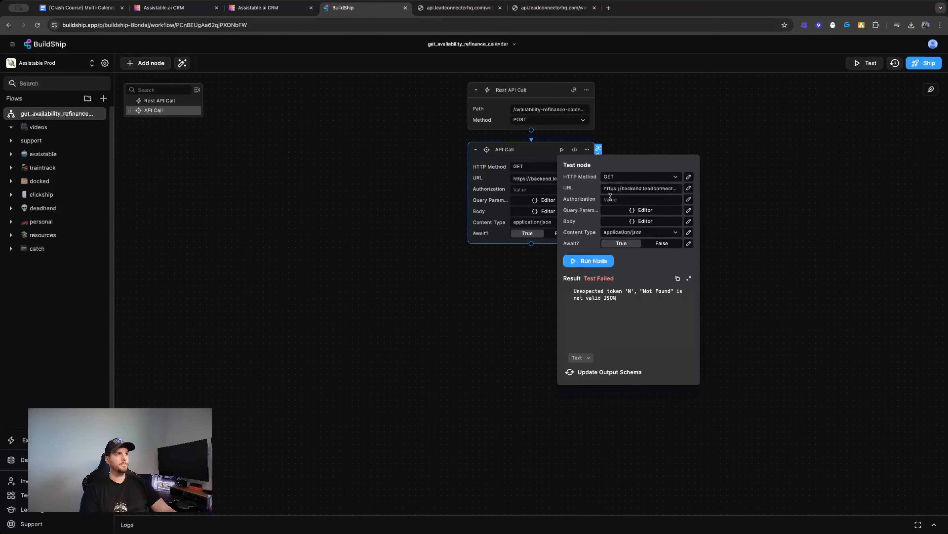
pyautogui.click(689, 188)
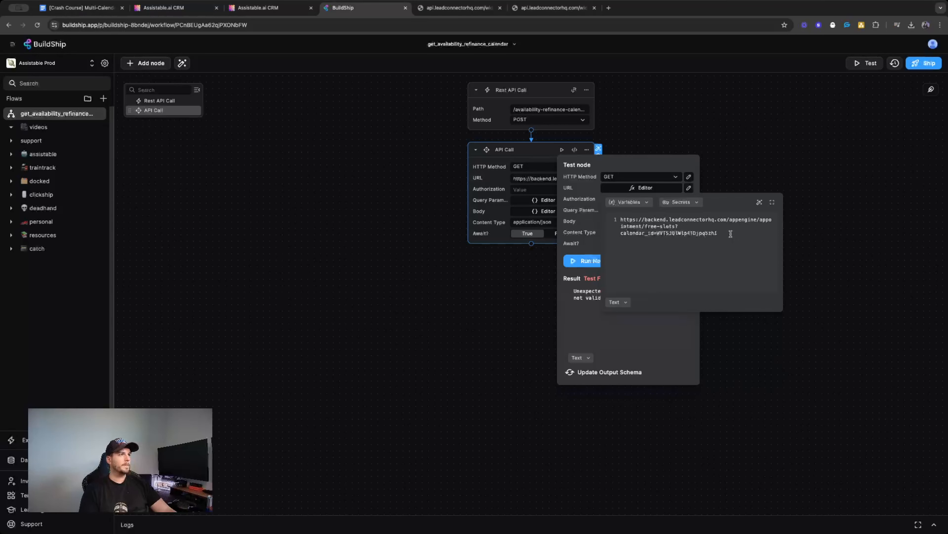
pyautogui.hotkey('ctrl', 'v')
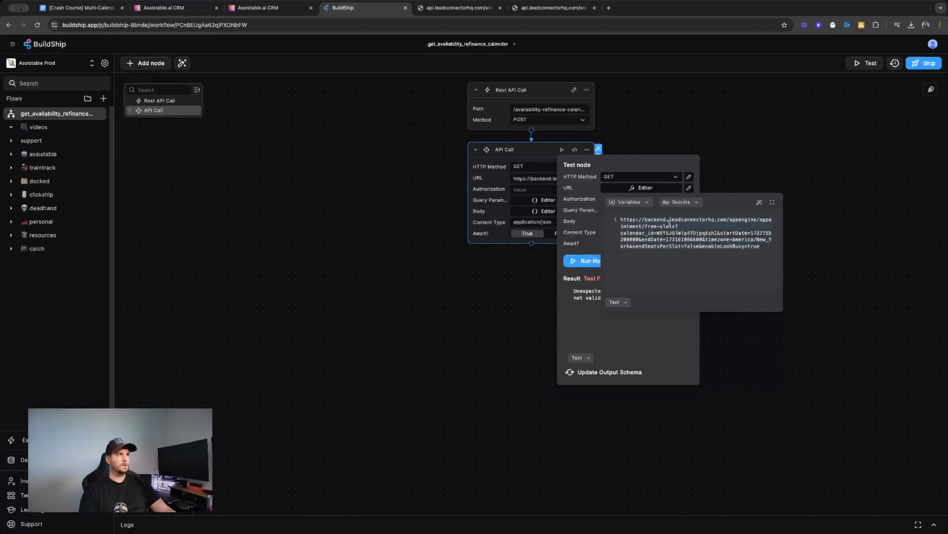
pyautogui.click(583, 210)
pyautogui.click(582, 260)
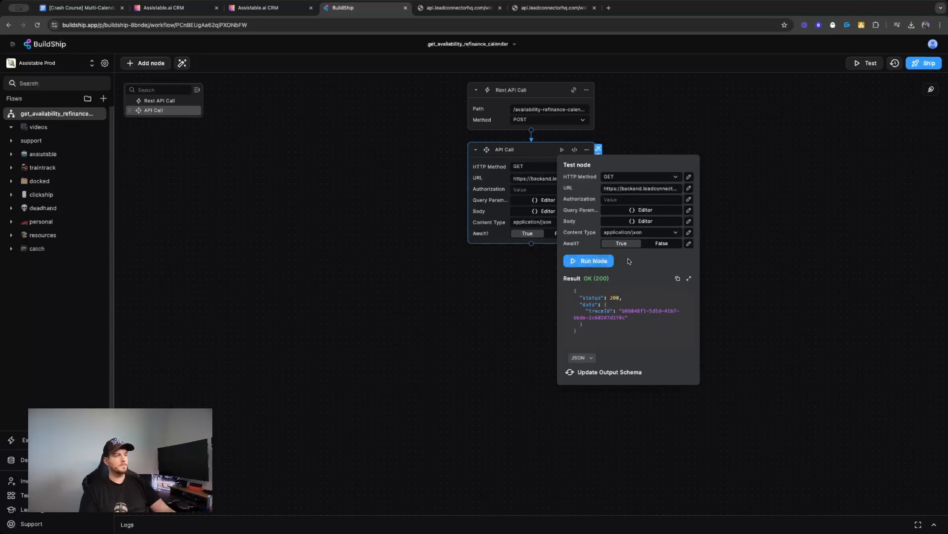
# Complete the URL's trailing parameter so it reads enableLookBusy=false
pyautogui.doubleClick(637, 314)
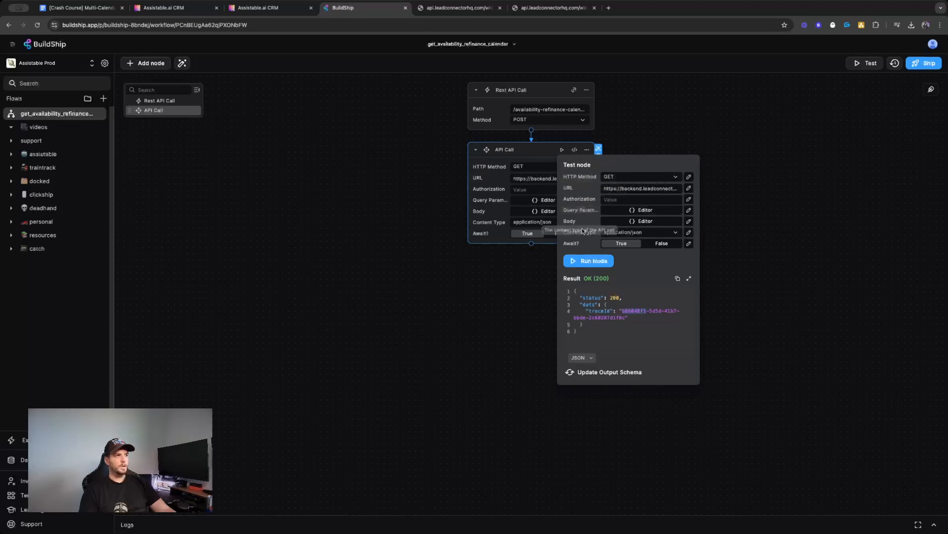
pyautogui.click(689, 188)
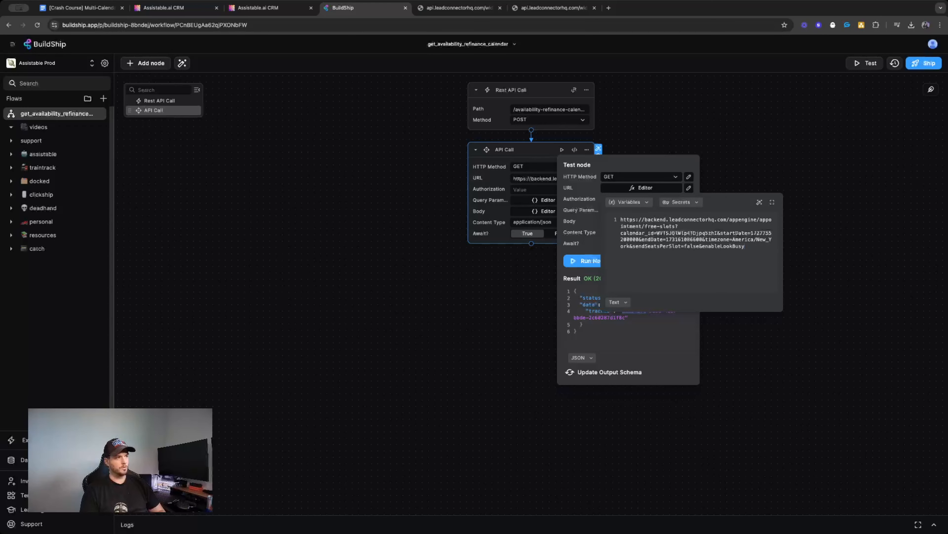
pyautogui.write('end.leadco...')
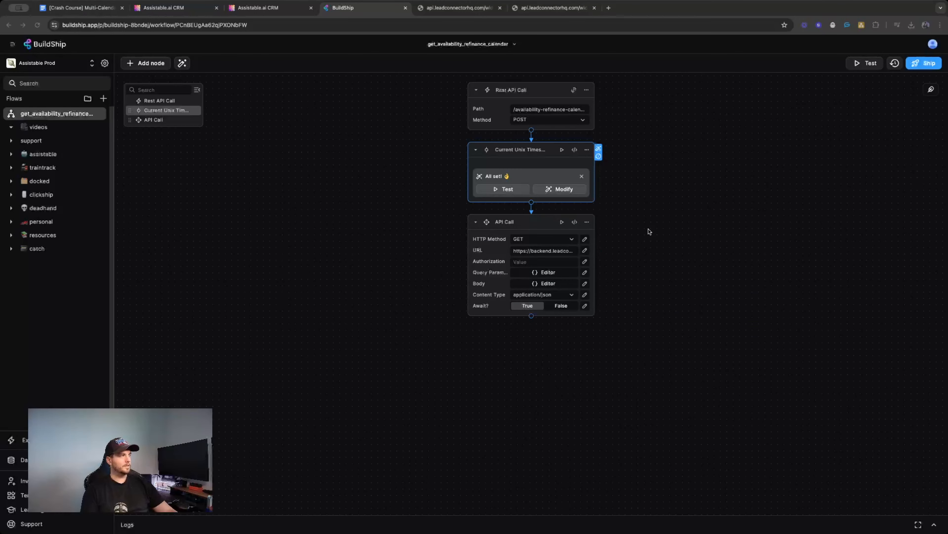
# Review the Current Unix Timestamp node's title, keeping its existing name
pyautogui.click(649, 229)
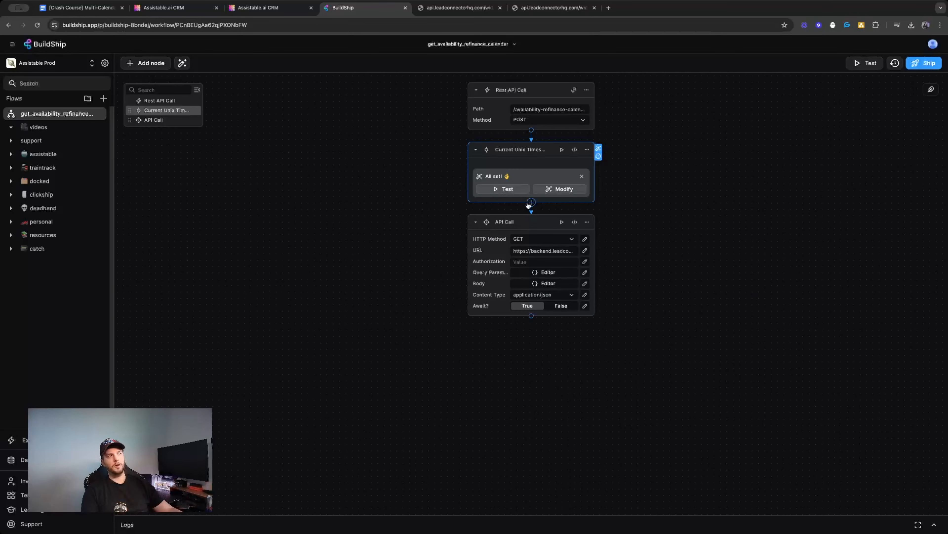
pyautogui.click(633, 193)
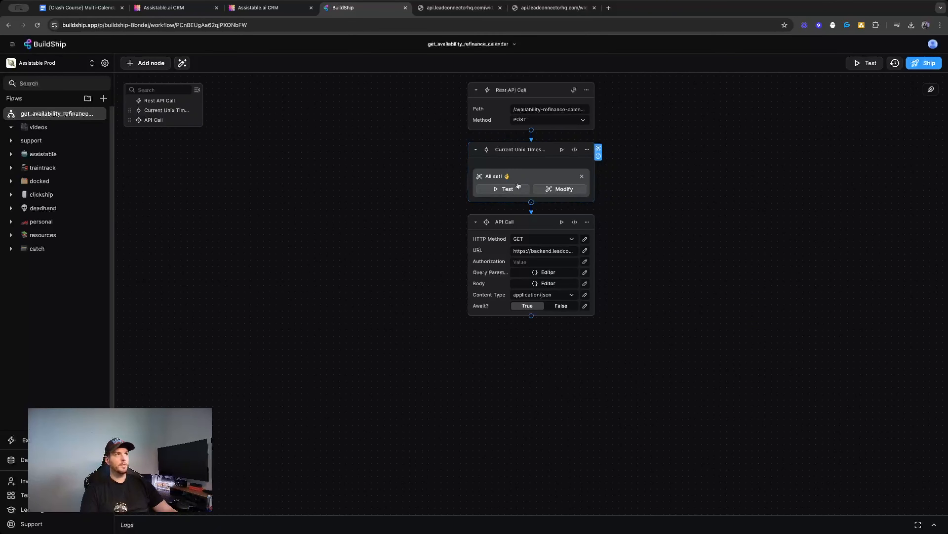
pyautogui.doubleClick(519, 151)
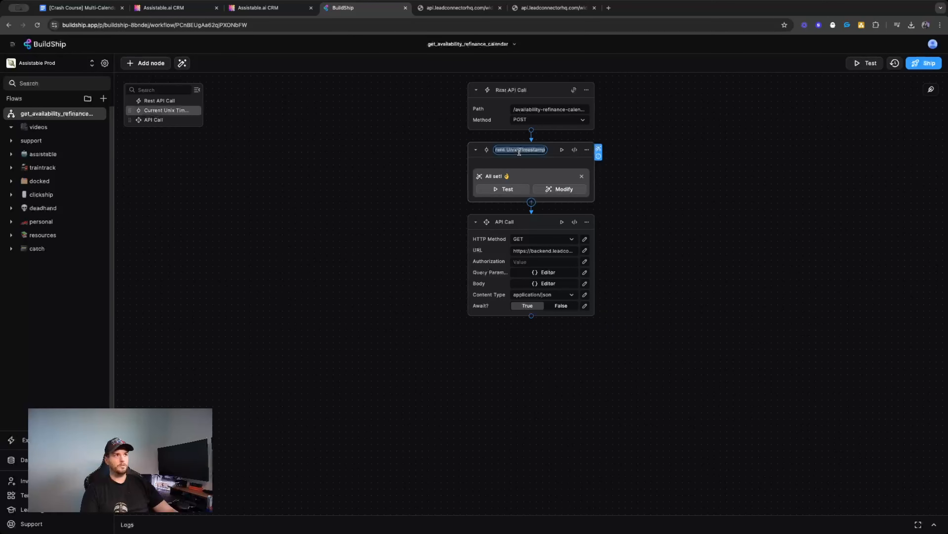
pyautogui.click(616, 173)
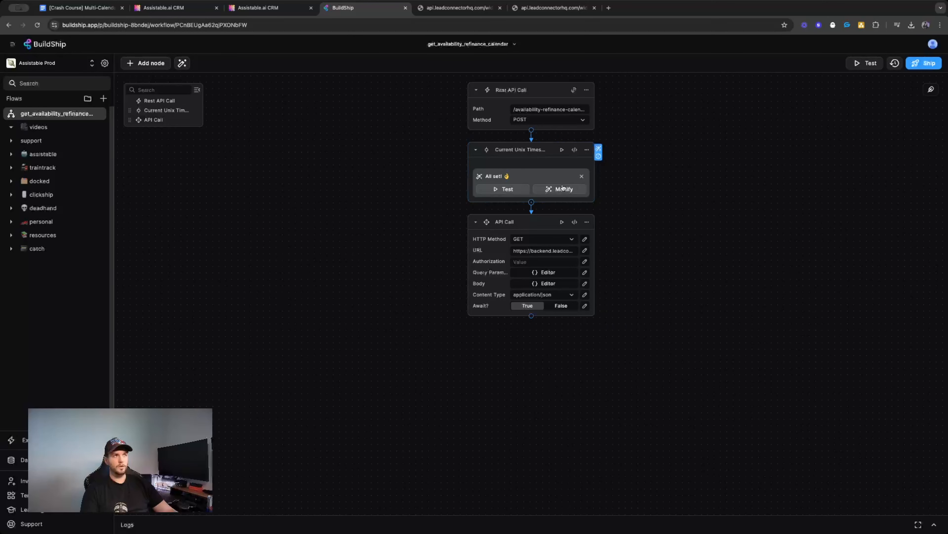
# Generate a Get Future Unix Time node with AI that returns the Unix time seven days ahead
pyautogui.click(530, 202)
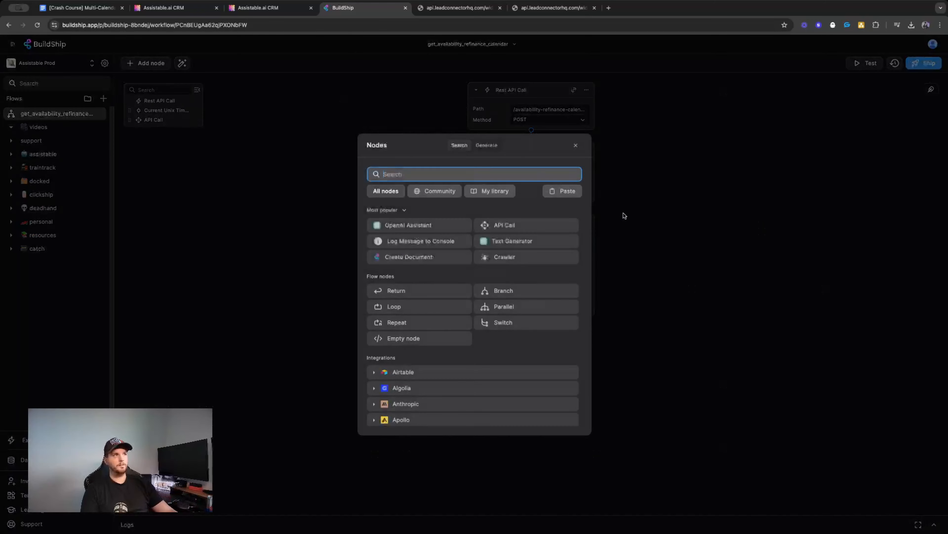
pyautogui.click(482, 145)
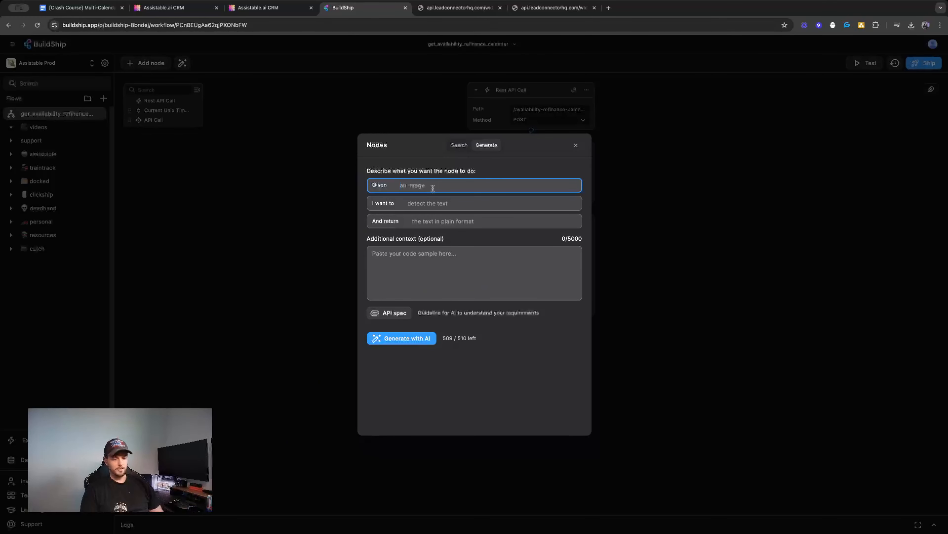
pyautogui.write('api call')
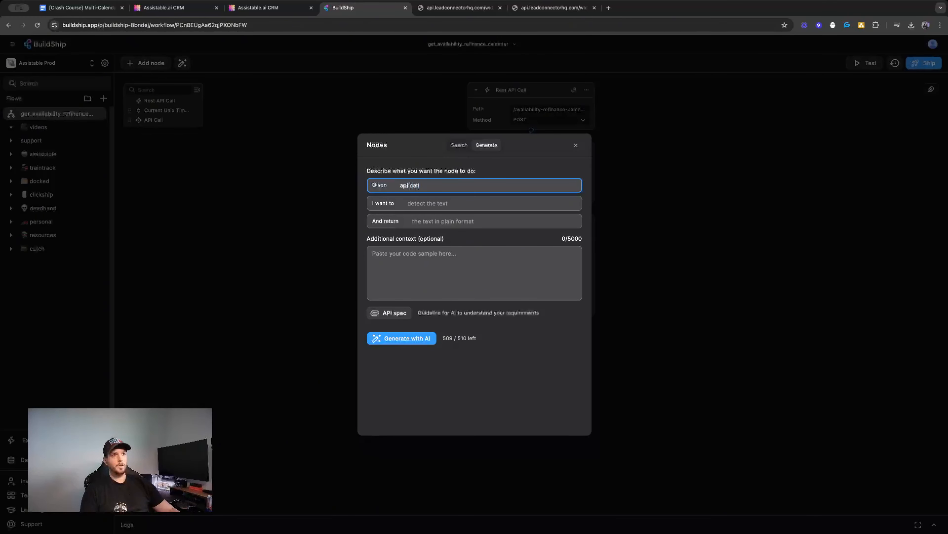
pyautogui.click(427, 201)
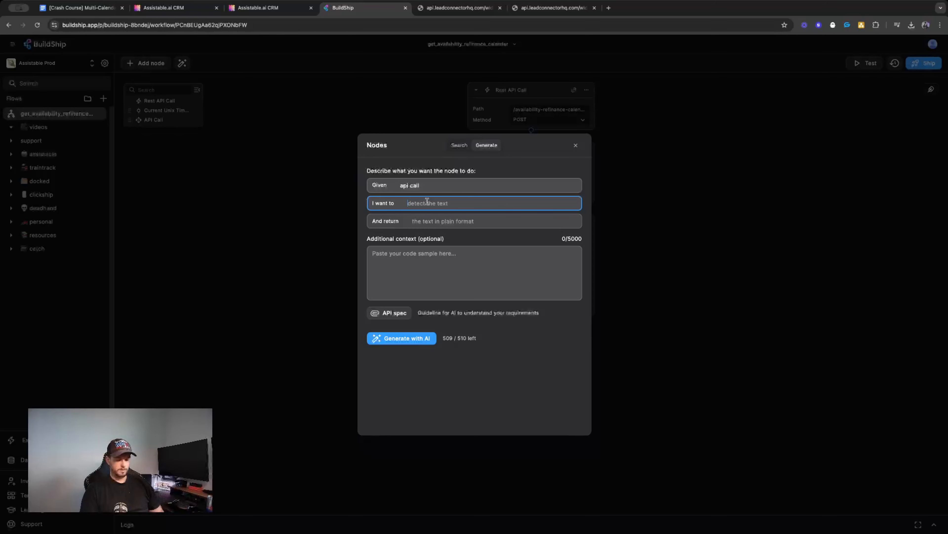
pyautogui.write('get')
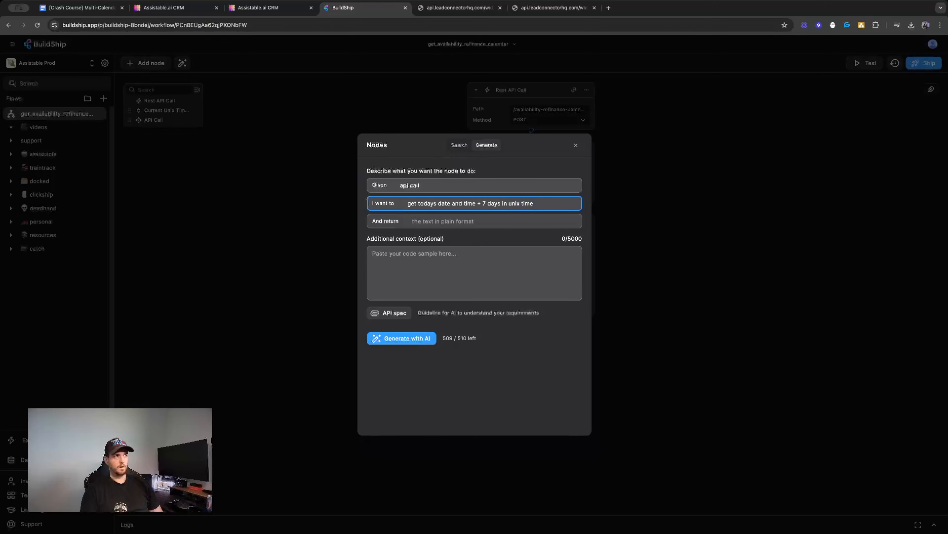
pyautogui.click(440, 222)
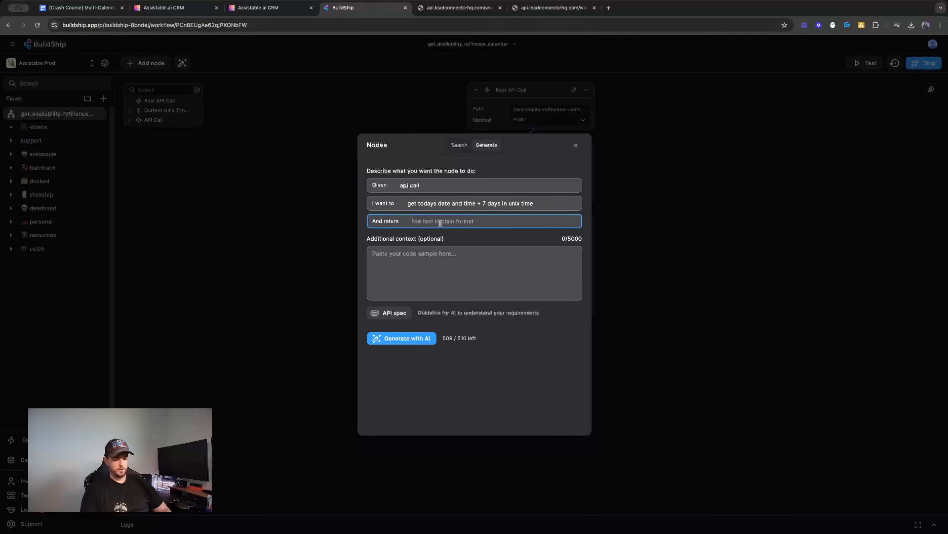
pyautogui.write('unix time')
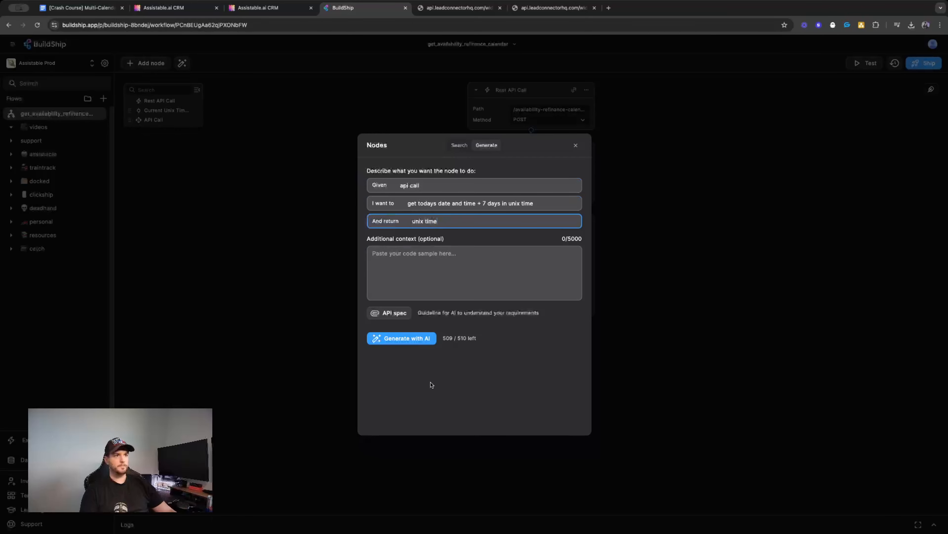
pyautogui.click(417, 341)
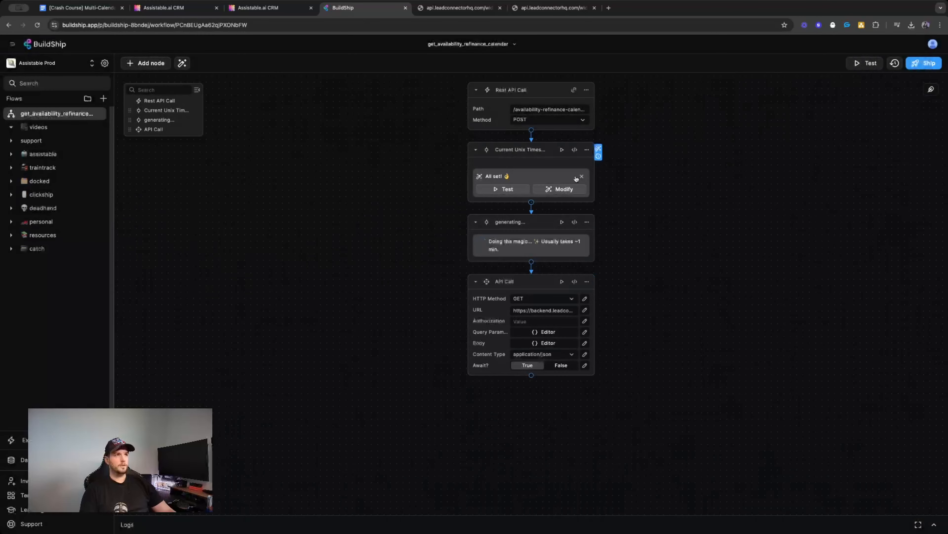
pyautogui.doubleClick(510, 149)
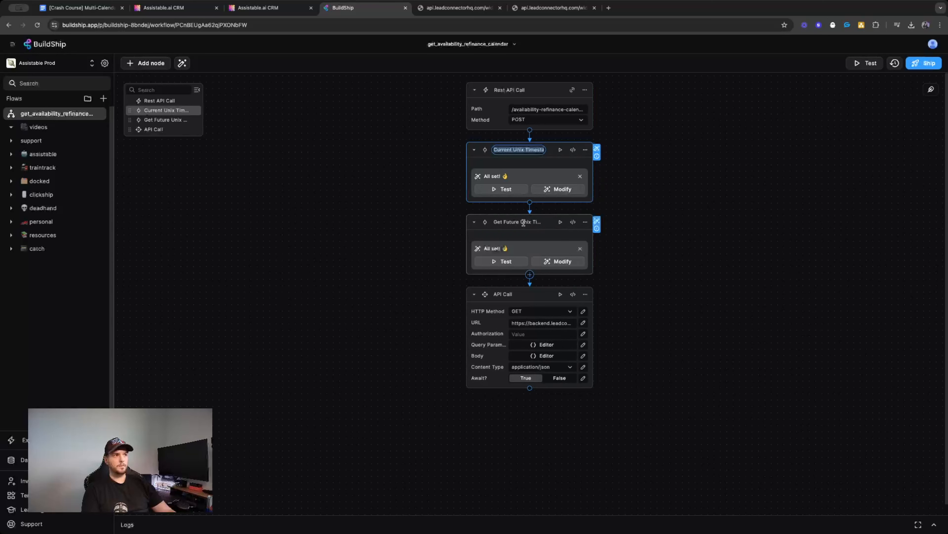
pyautogui.doubleClick(523, 222)
pyautogui.click(642, 235)
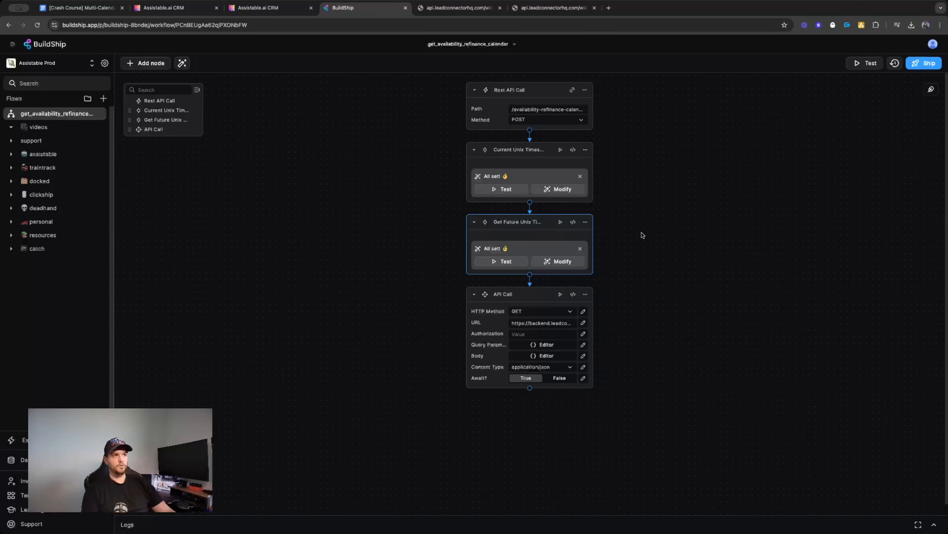
pyautogui.click(560, 222)
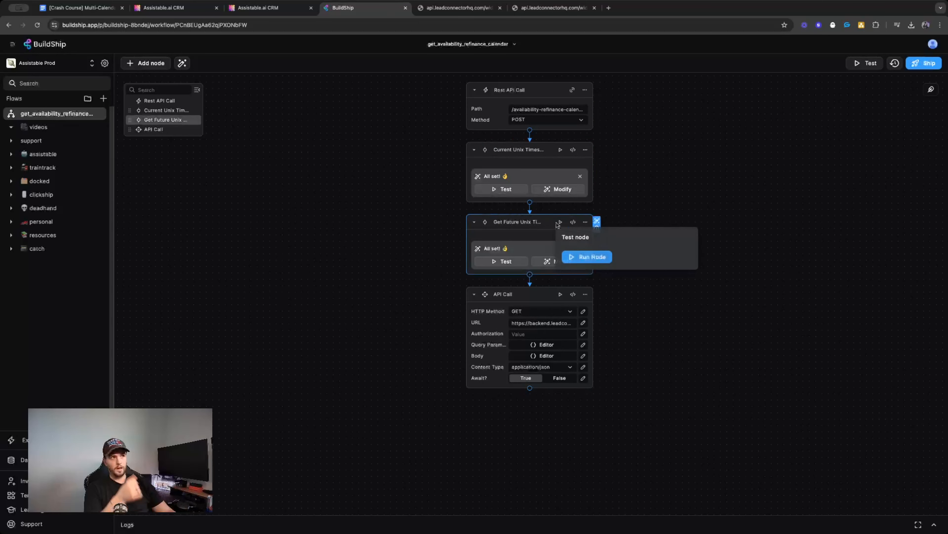
pyautogui.click(588, 256)
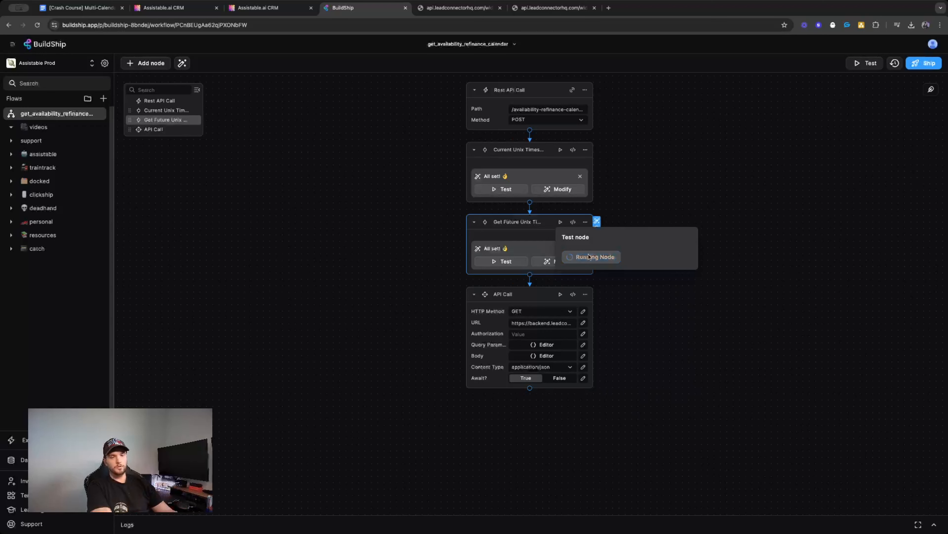
pyautogui.doubleClick(596, 287)
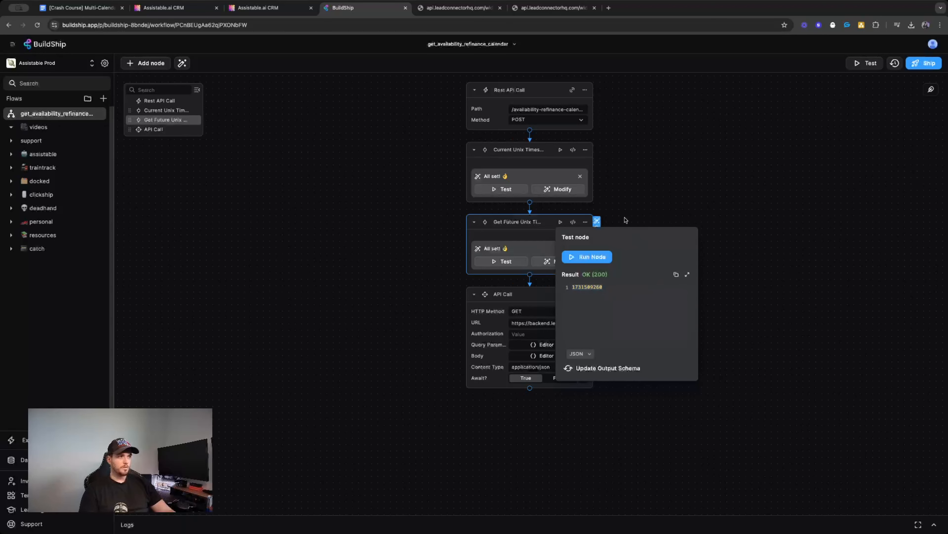
pyautogui.click(643, 196)
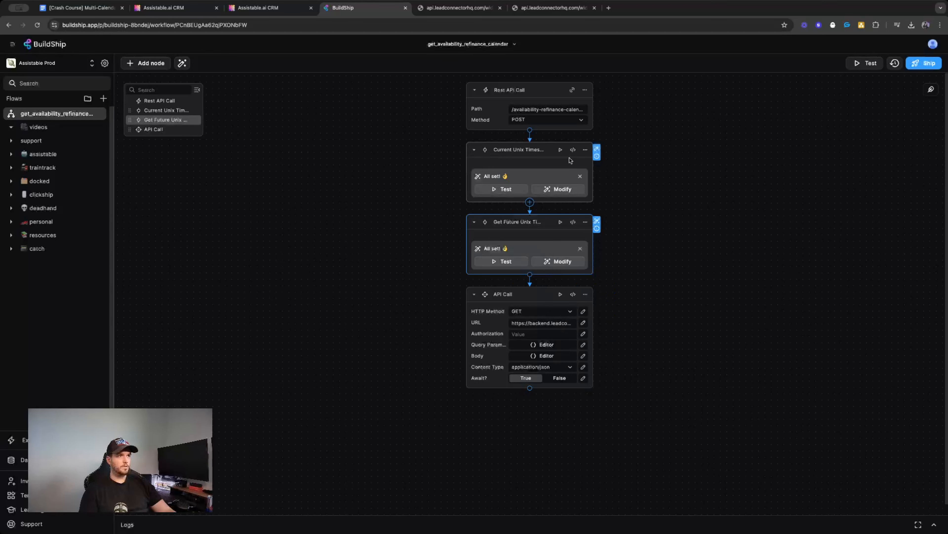
pyautogui.click(560, 150)
pyautogui.click(660, 146)
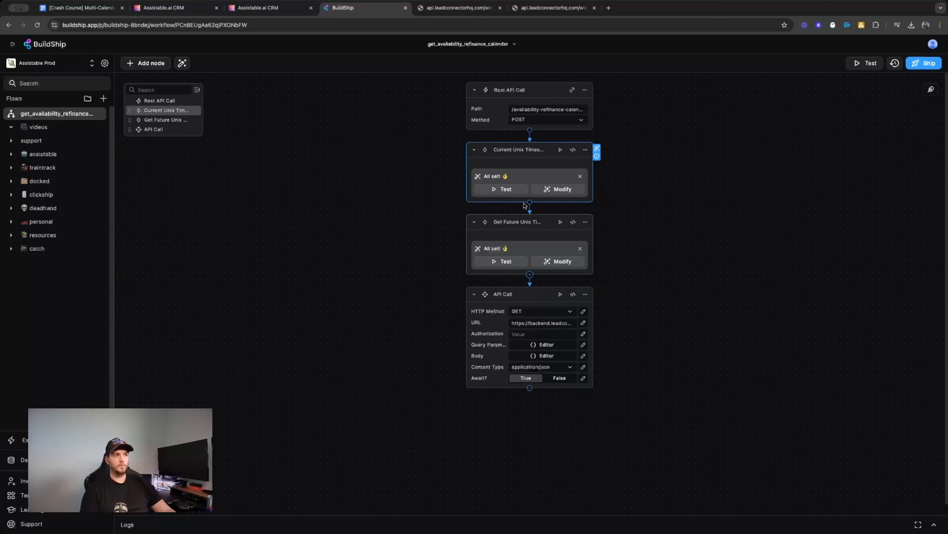
pyautogui.click(584, 323)
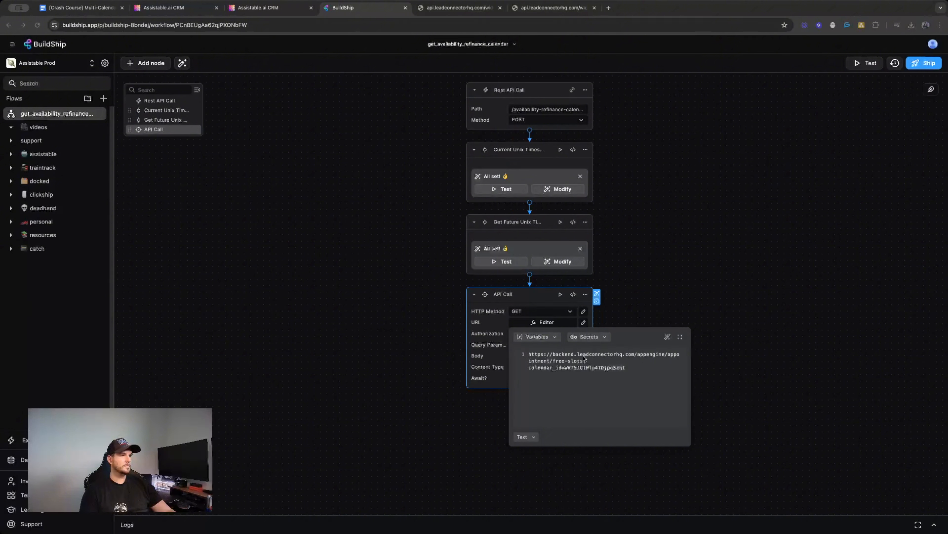
# Restore the query string with startDate from Current Unix Timestamp and endDate from Get Future Unix Time
pyautogui.press('super+v')
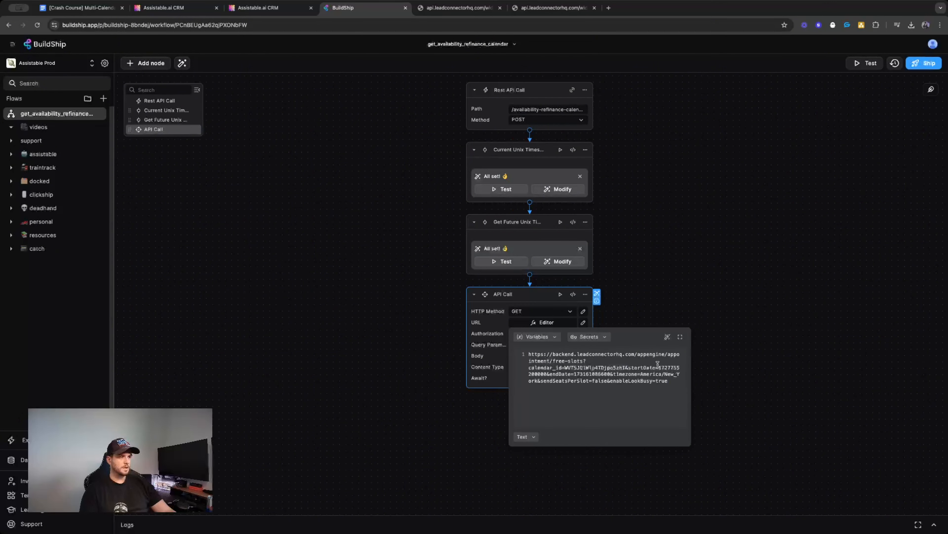
pyautogui.click(547, 373)
pyautogui.hotkey('alt', 'BackSpace')
pyautogui.click(546, 338)
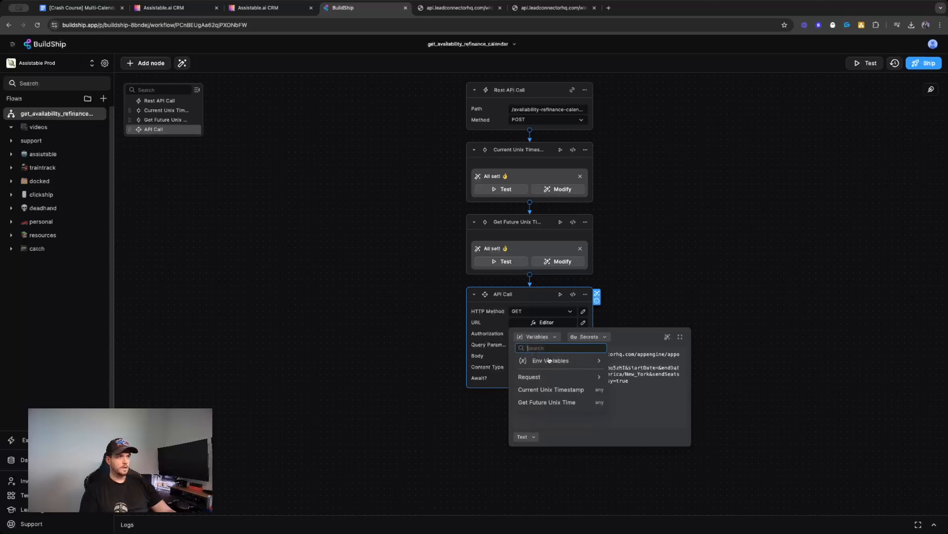
pyautogui.click(549, 389)
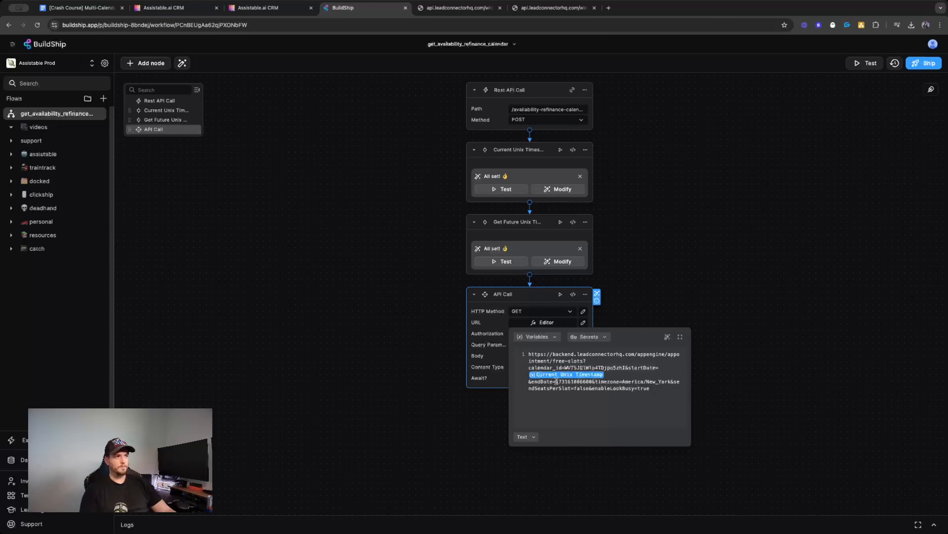
pyautogui.press('BackSpace')
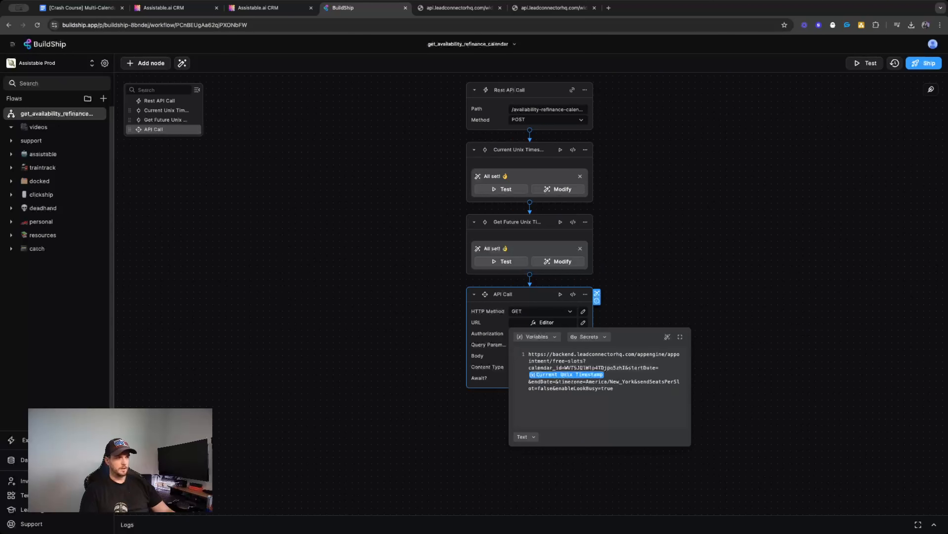
pyautogui.click(547, 337)
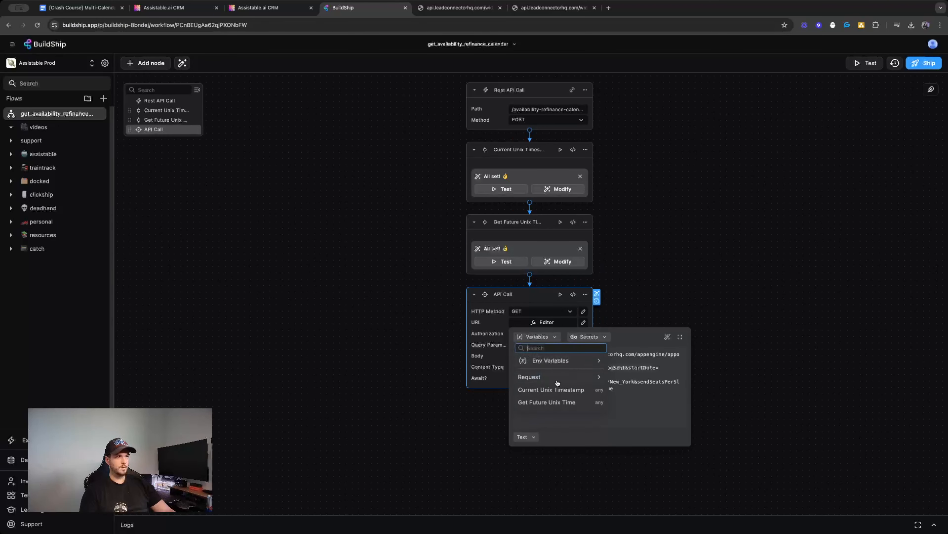
pyautogui.click(549, 402)
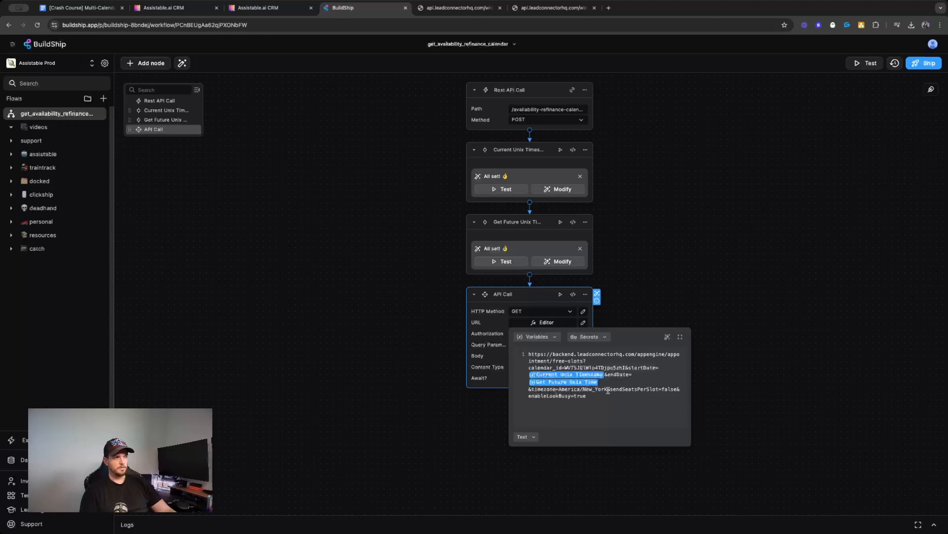
# Change enableLookBusy to false and start a workflow test run
pyautogui.press('BackSpace')
pyautogui.press('BackSpace')
pyautogui.press('BackSpace')
pyautogui.press('BackSpace')
pyautogui.write('false')
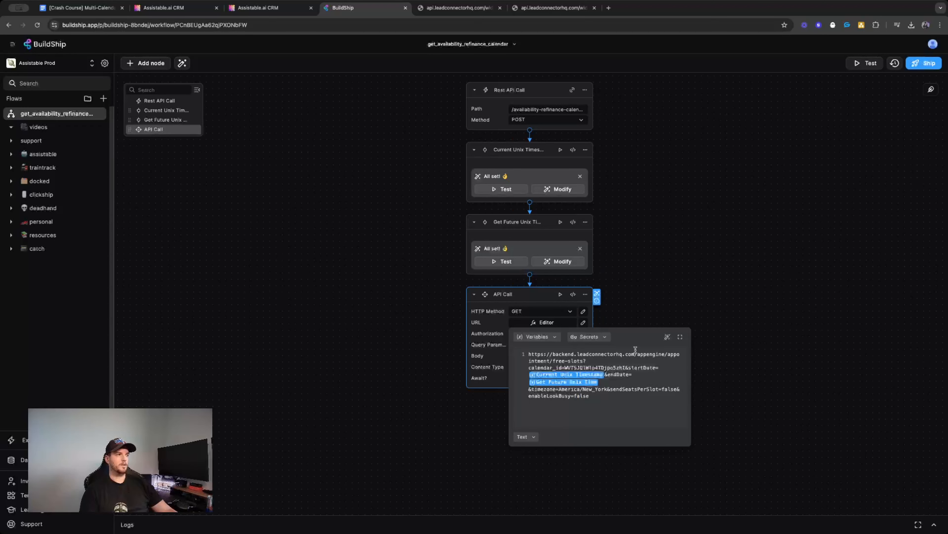
pyautogui.click(491, 329)
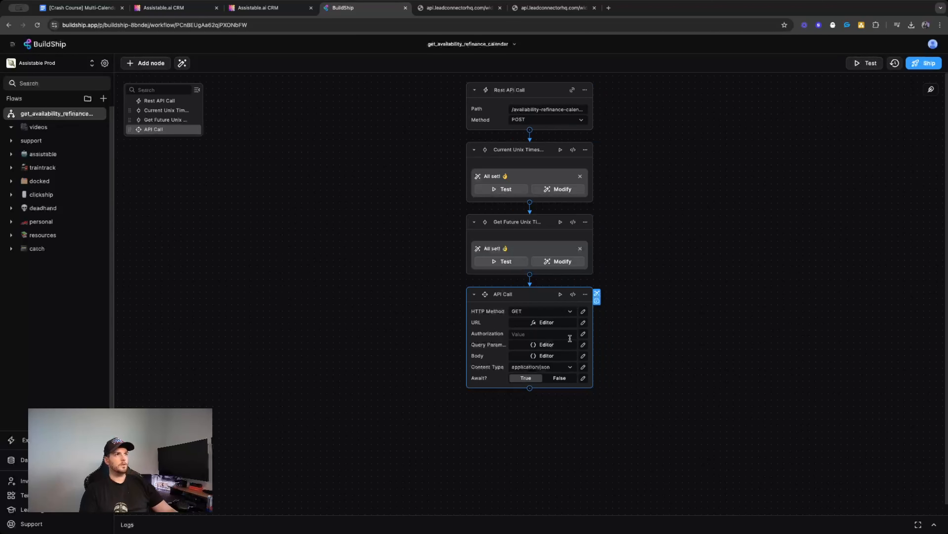
pyautogui.click(855, 63)
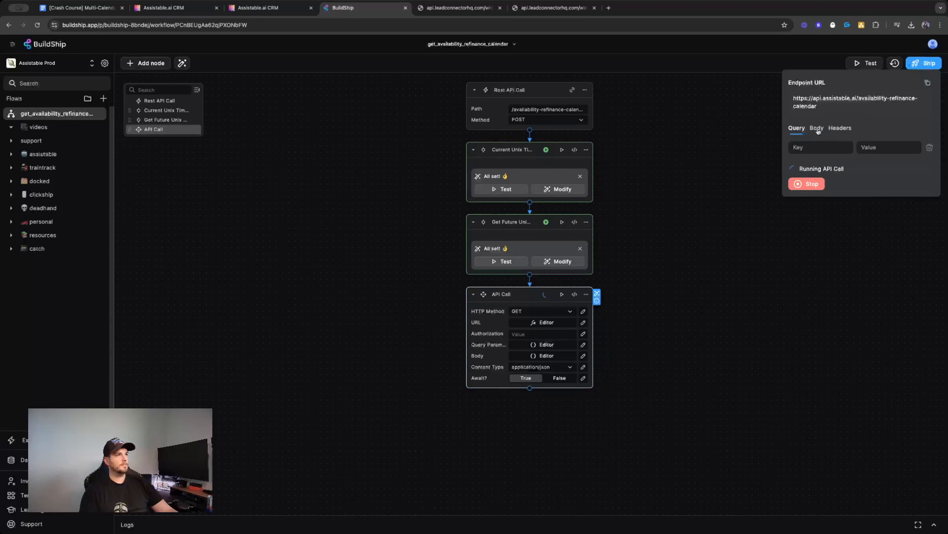
# Add a Return node sending back API Call > Data, then test the endpoint
pyautogui.click(529, 412)
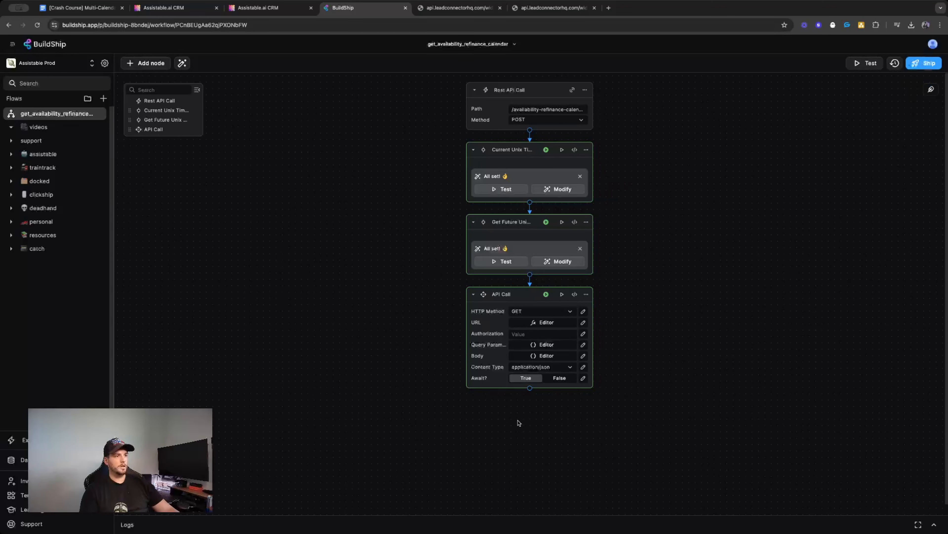
pyautogui.click(530, 388)
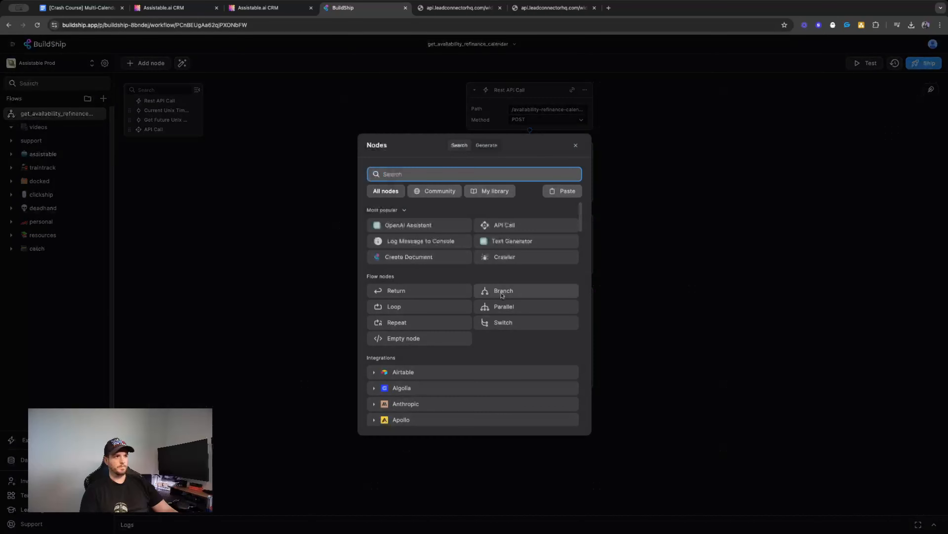
pyautogui.click(423, 294)
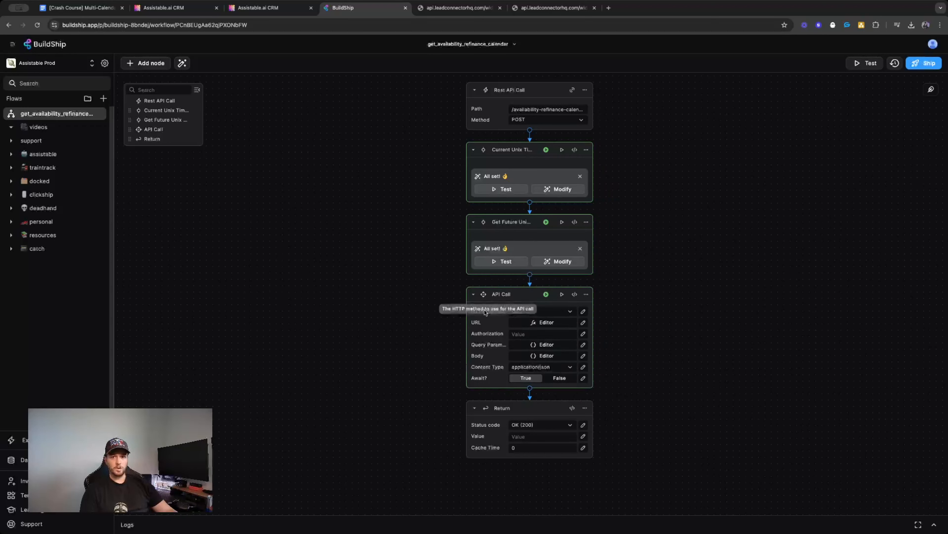
pyautogui.click(542, 436)
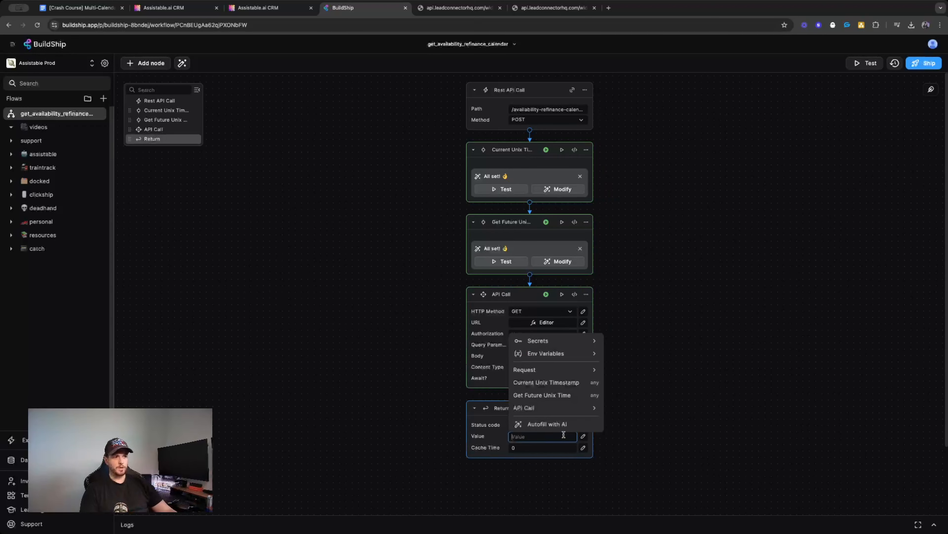
pyautogui.click(525, 408)
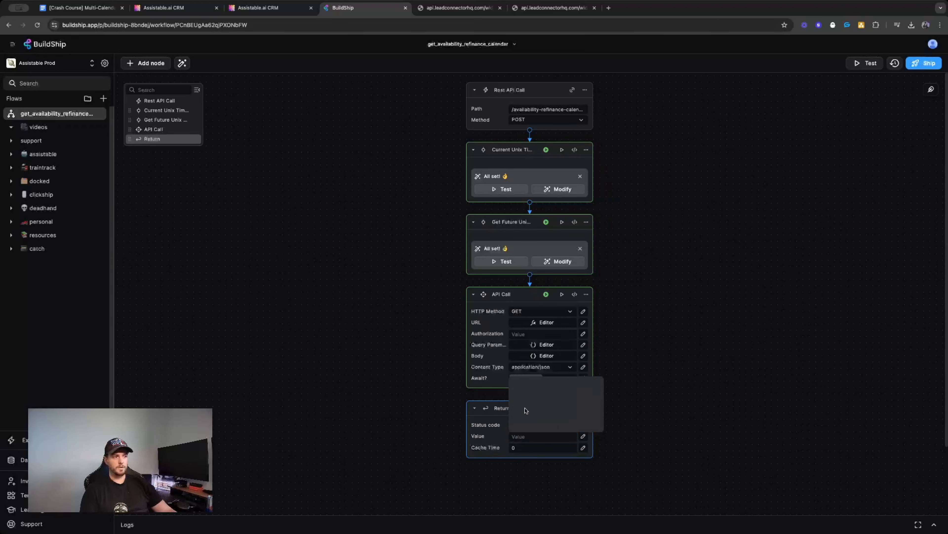
pyautogui.click(543, 413)
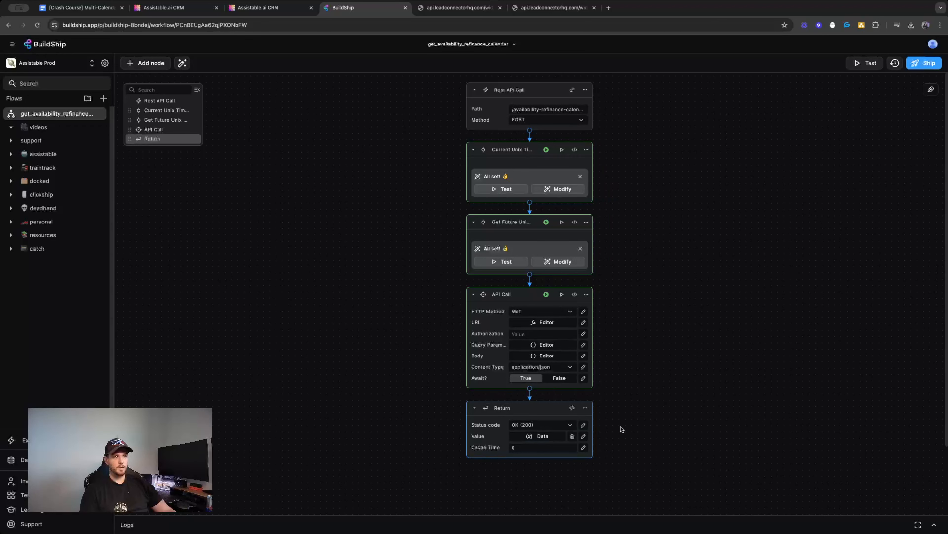
pyautogui.click(864, 63)
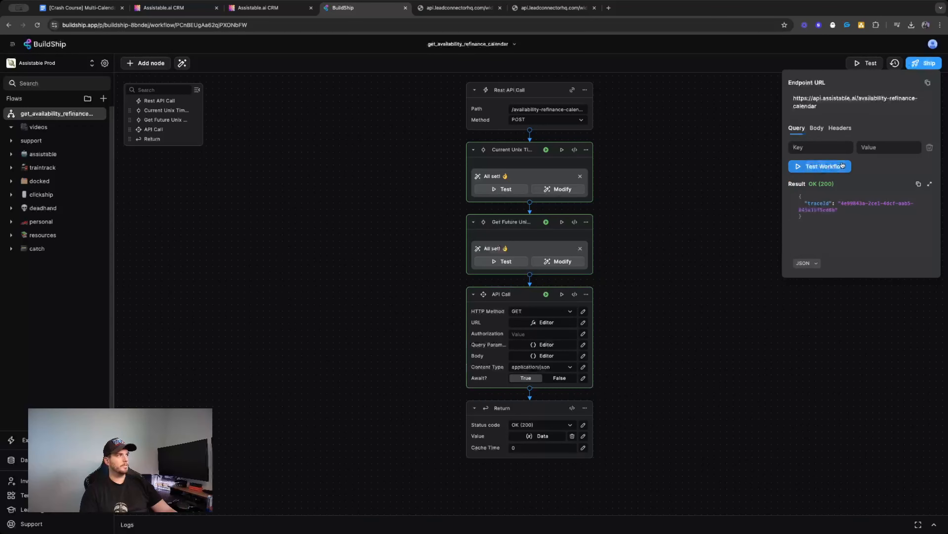
# Inspect the API Call's OK (200) result with available time slots by date, then close it
pyautogui.doubleClick(818, 202)
pyautogui.doubleClick(860, 202)
pyautogui.doubleClick(823, 204)
pyautogui.doubleClick(821, 210)
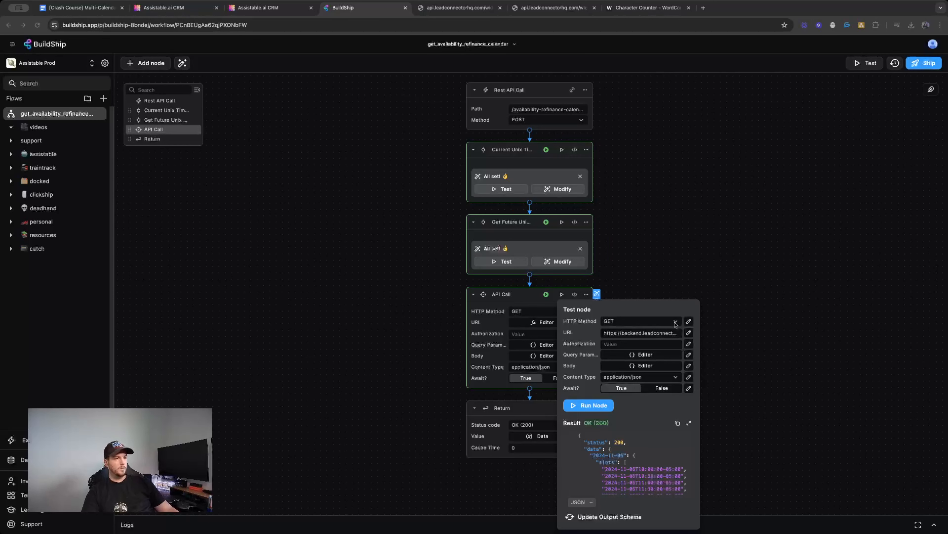
pyautogui.scroll(-15, 653, 464)
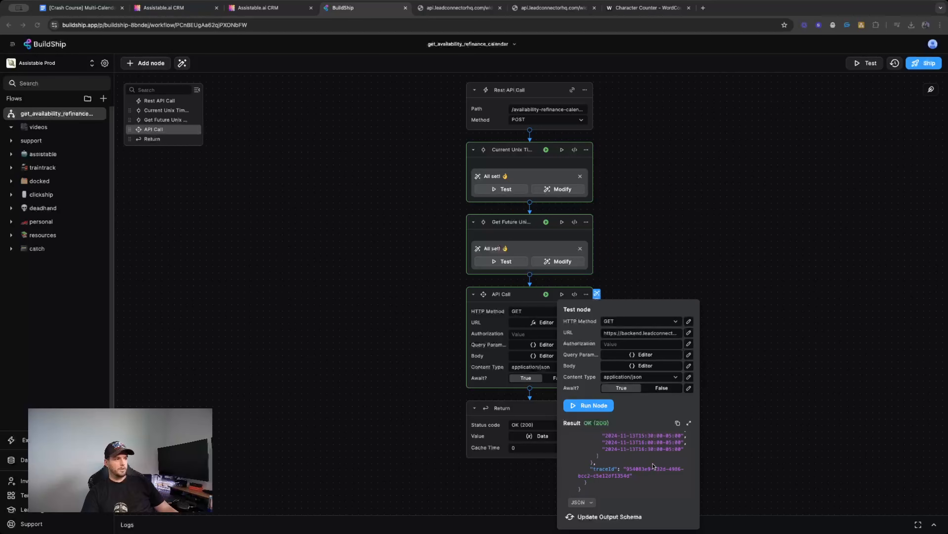
pyautogui.scroll(15, 651, 465)
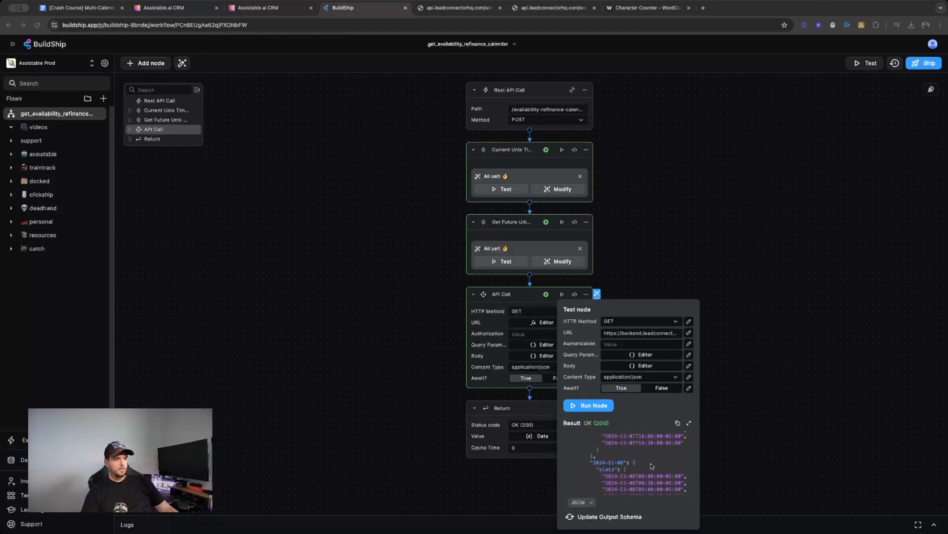
pyautogui.click(640, 257)
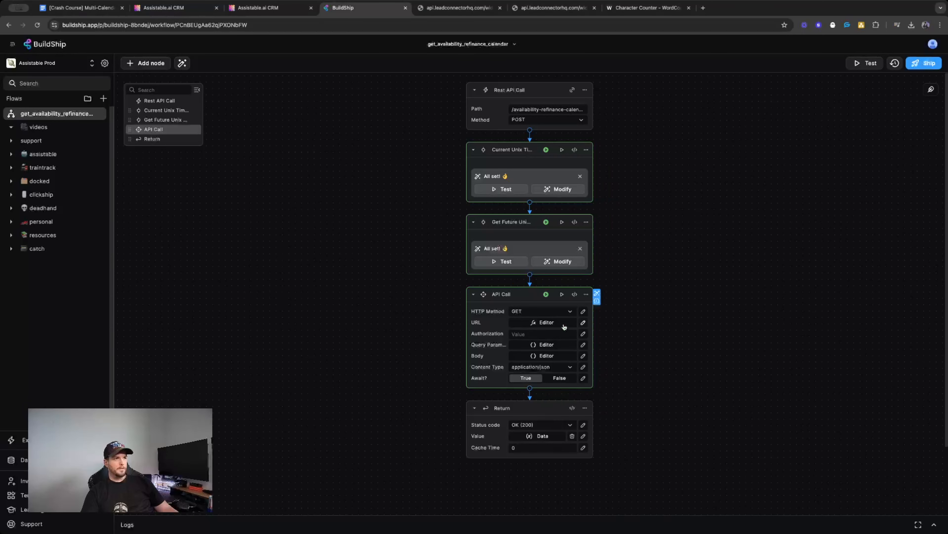
# Re-test the workflow, confirm the OK (200) slots-by-date response, and ship it
pyautogui.click(584, 323)
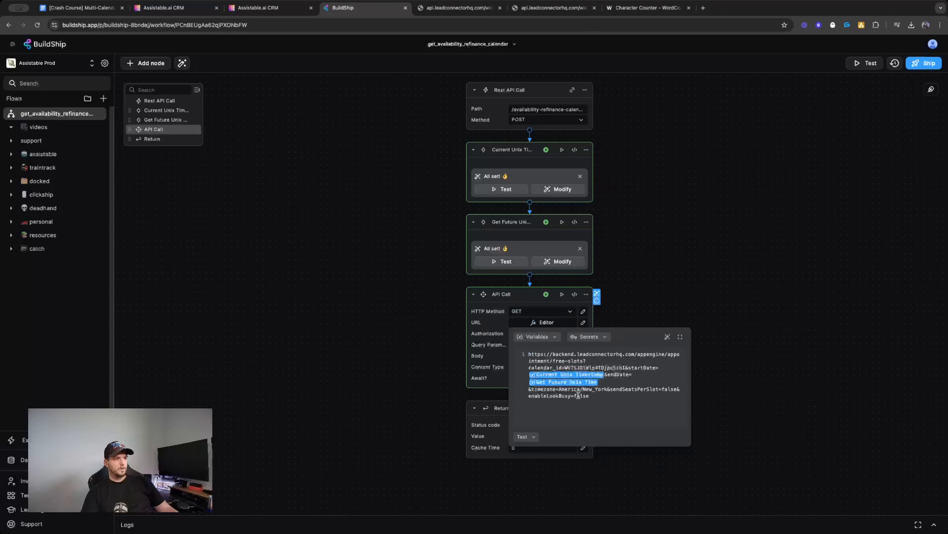
pyautogui.click(640, 296)
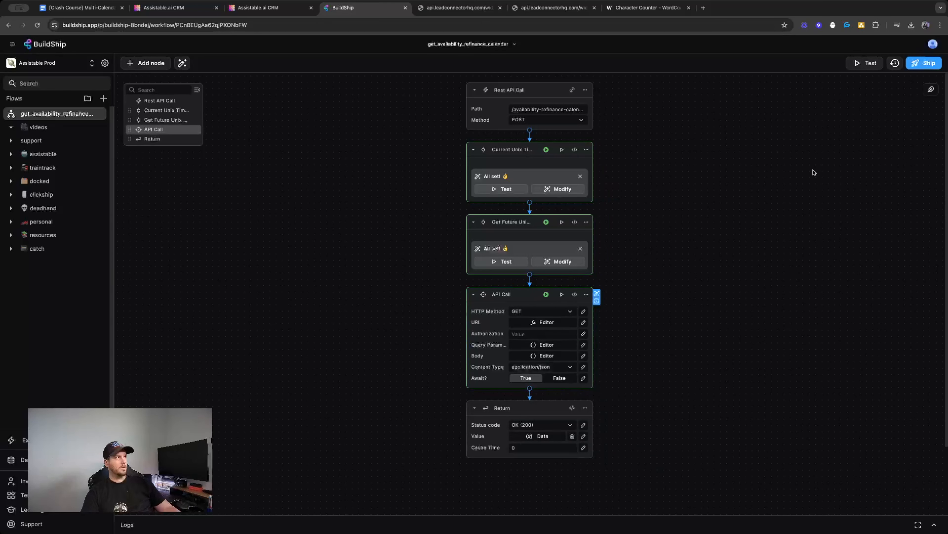
pyautogui.click(859, 65)
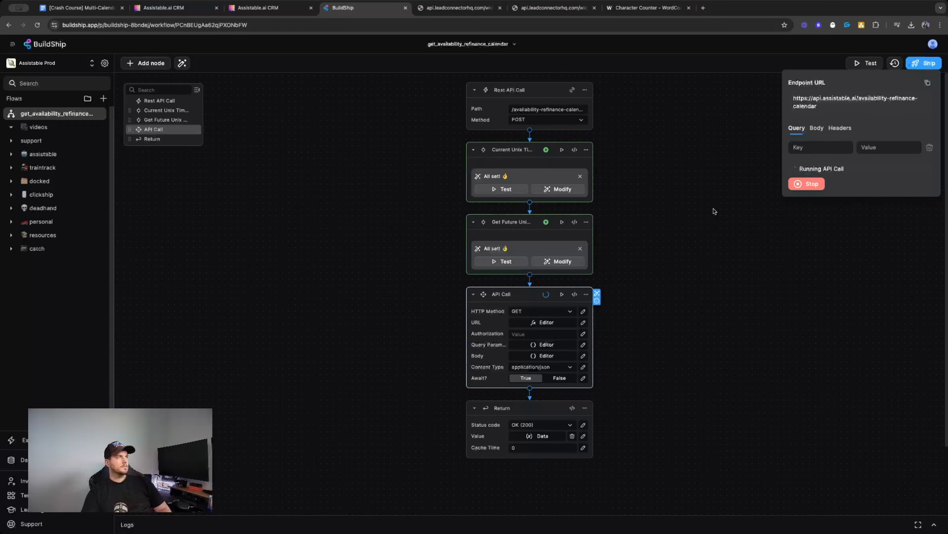
pyautogui.scroll(-5, 854, 211)
pyautogui.scroll(-15, 853, 211)
pyautogui.scroll(20, 853, 217)
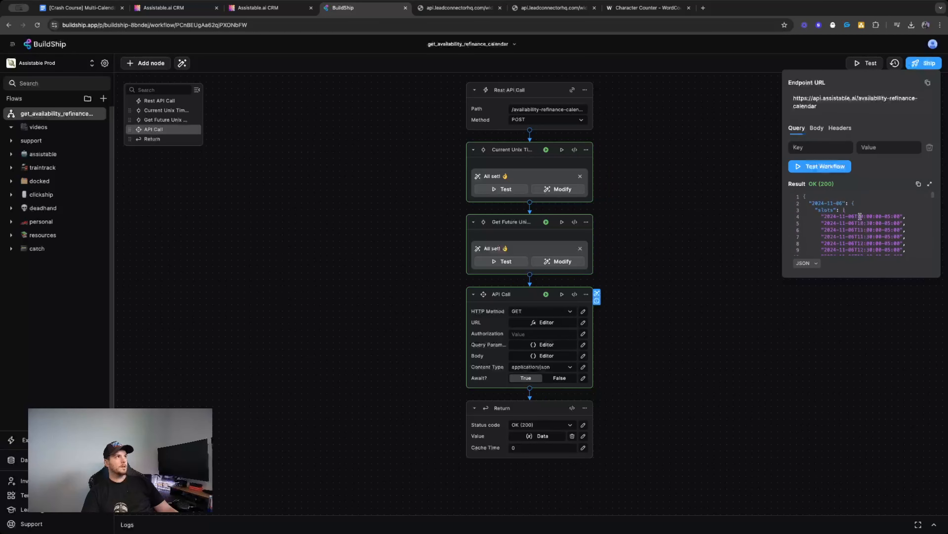
pyautogui.click(733, 122)
pyautogui.click(923, 63)
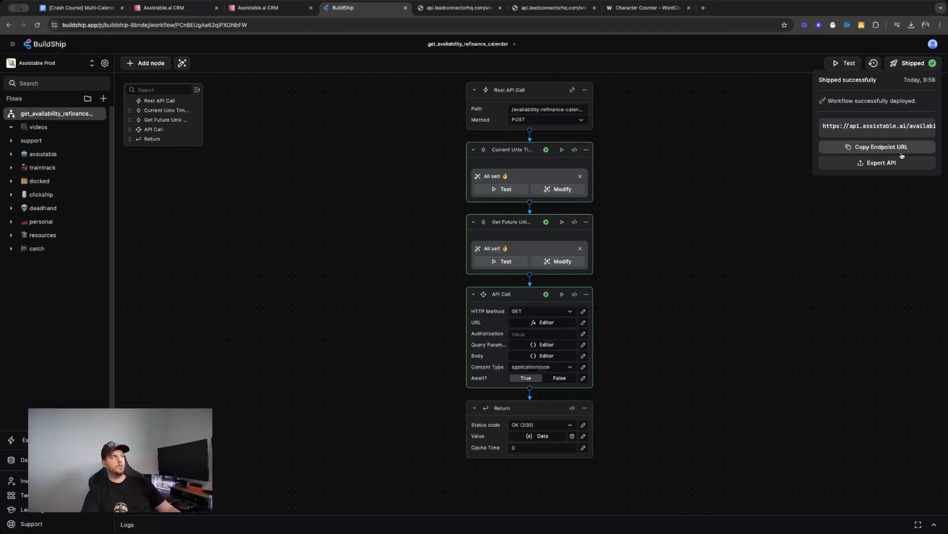
# Review the Current Unix Timestamp and Get Future Unix Time (plus 7 days) code without changes
pyautogui.click(574, 149)
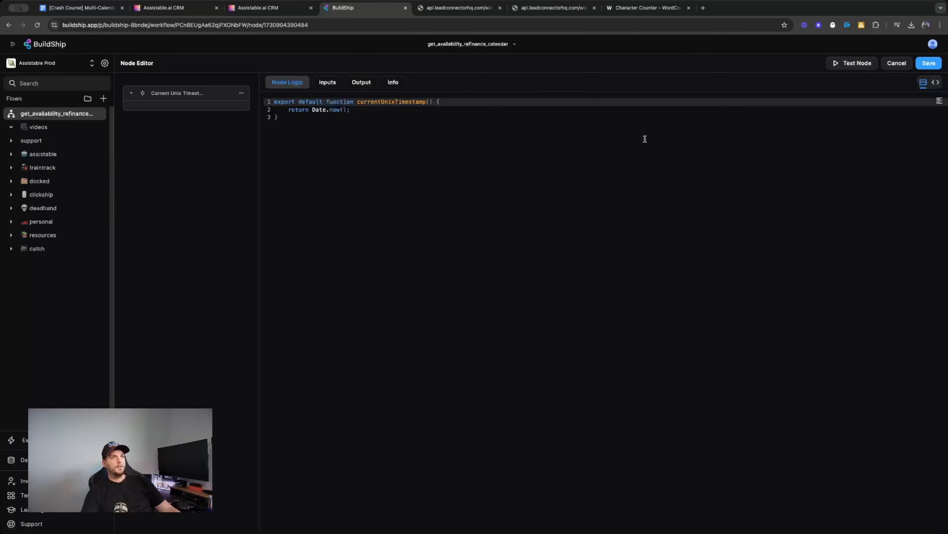
pyautogui.tripleClick(339, 110)
pyautogui.click(897, 63)
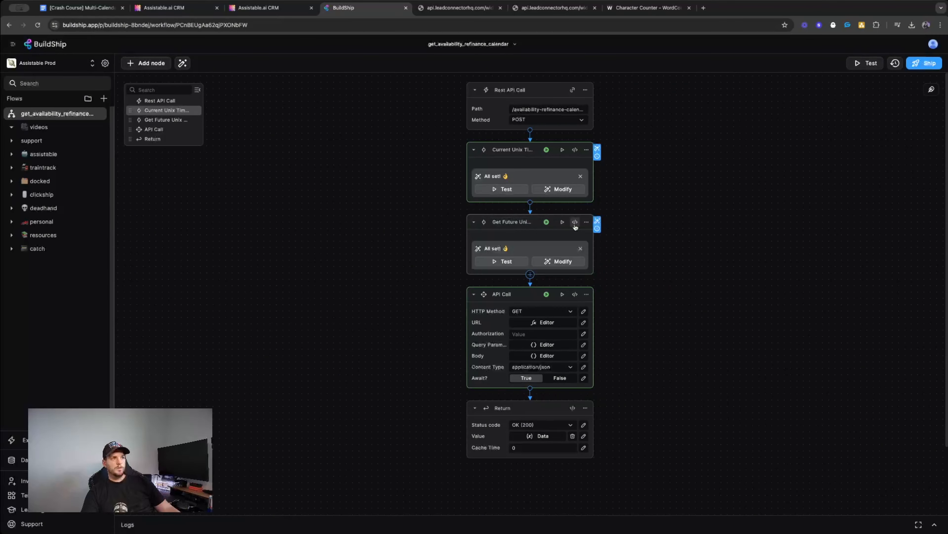
pyautogui.click(575, 226)
pyautogui.click(409, 125)
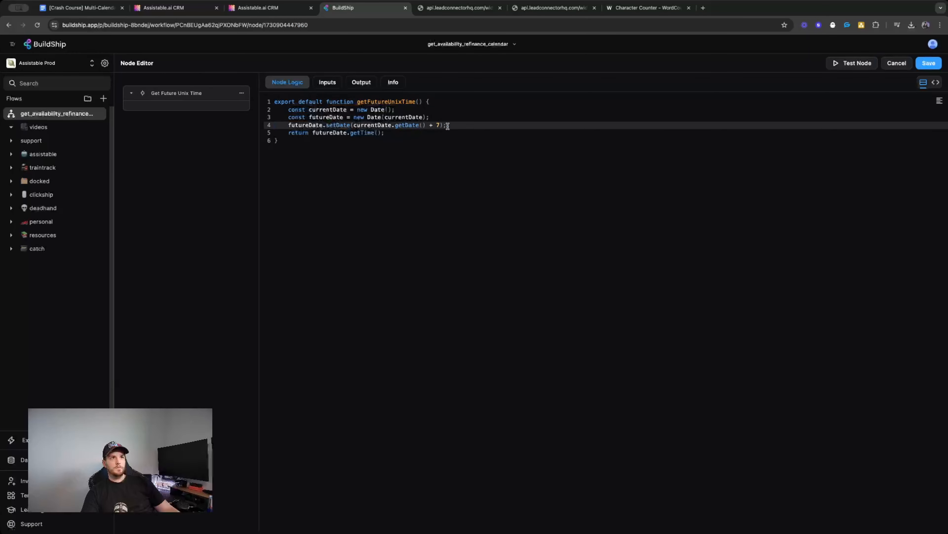
pyautogui.click(897, 63)
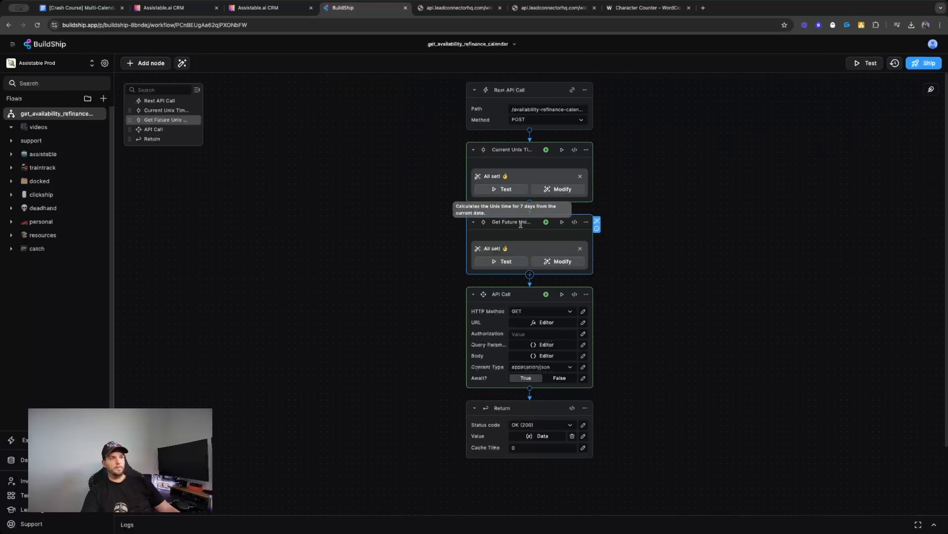
# Re-ship the availability workflow and copy its endpoint URL for Assistable.ai
pyautogui.click(583, 322)
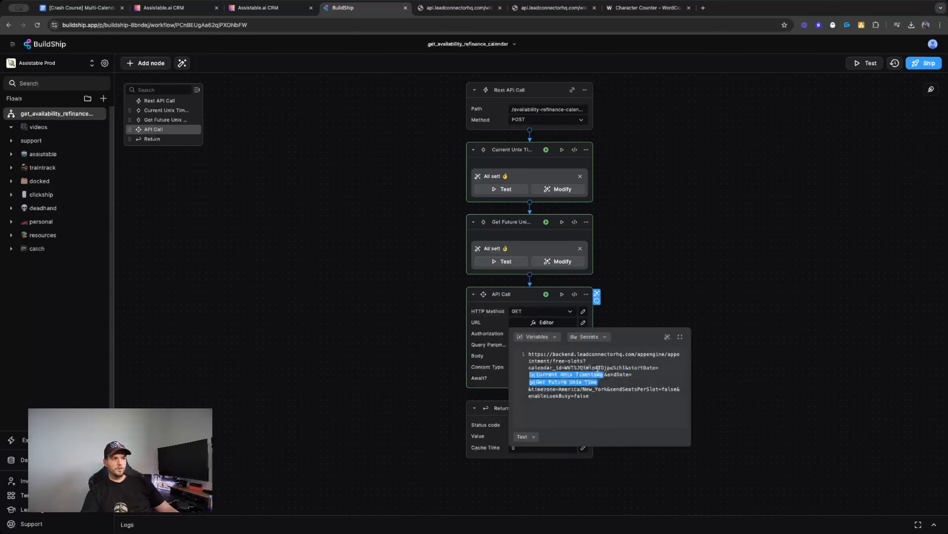
pyautogui.click(450, 337)
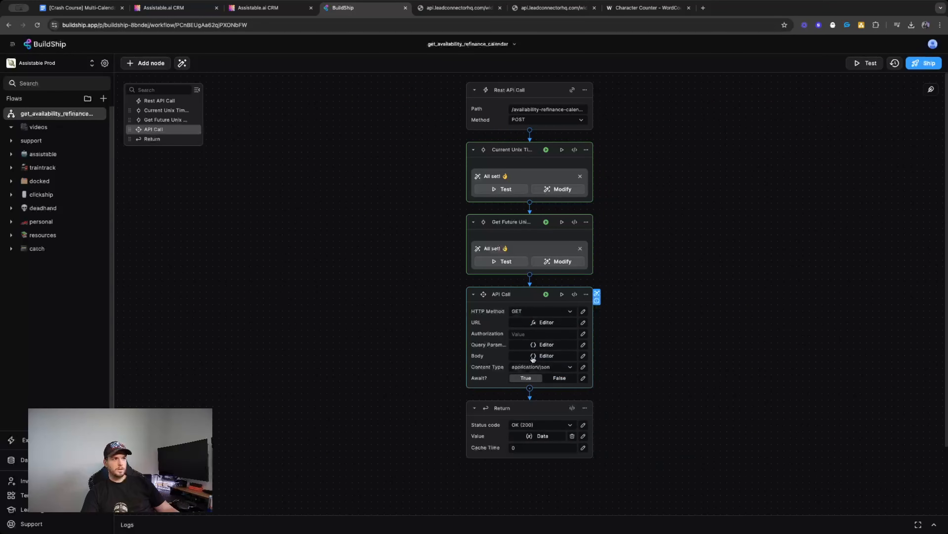
pyautogui.click(918, 62)
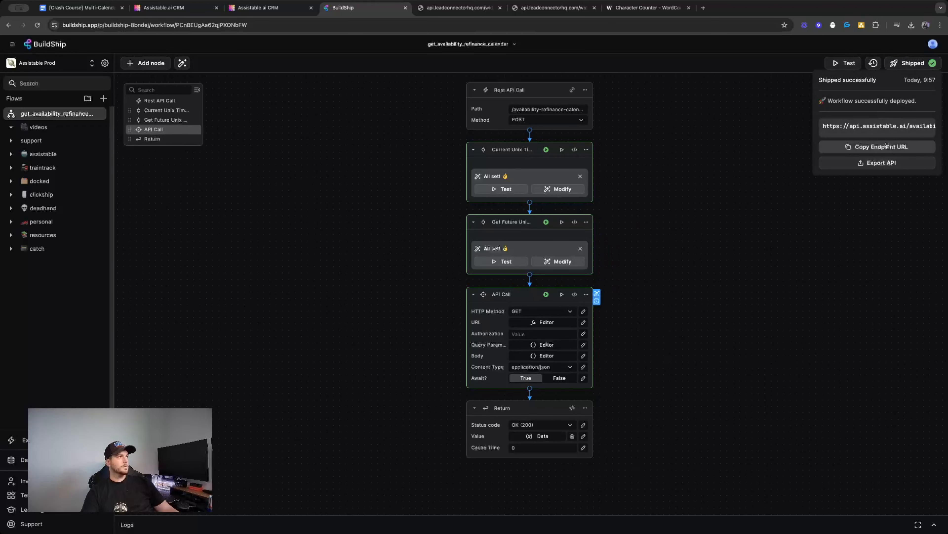
pyautogui.click(846, 149)
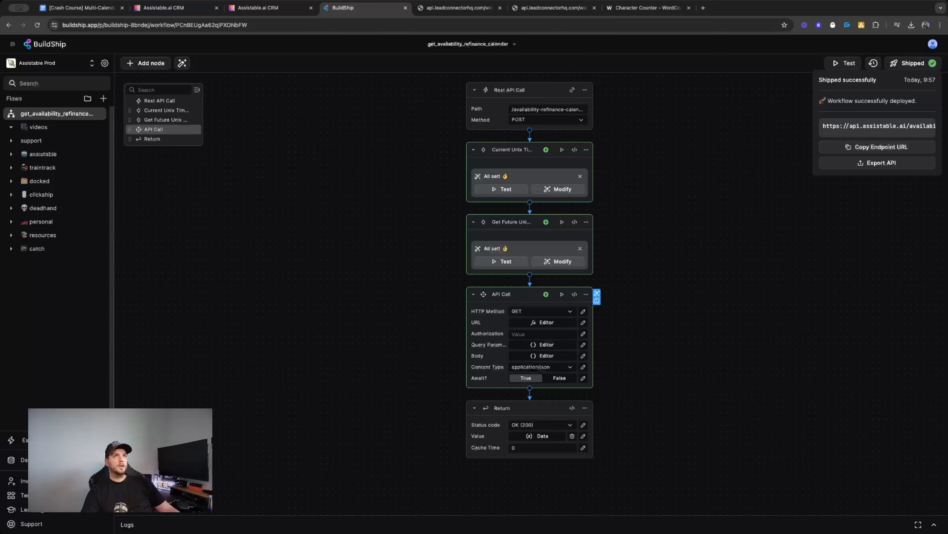
pyautogui.click(147, 7)
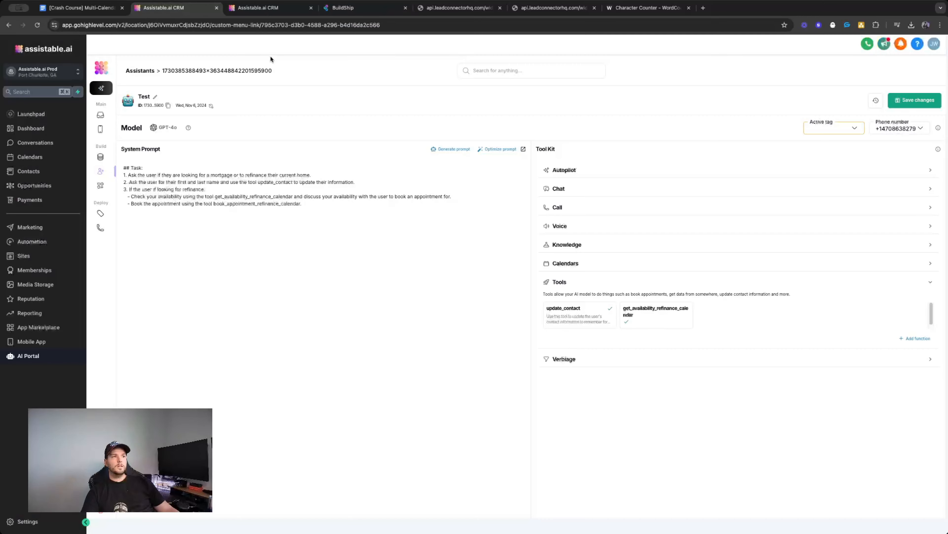
# Paste the new availability-refinance-calendar URL into the get_availability_refinance_calendar tool's Endpoint URL
pyautogui.click(913, 338)
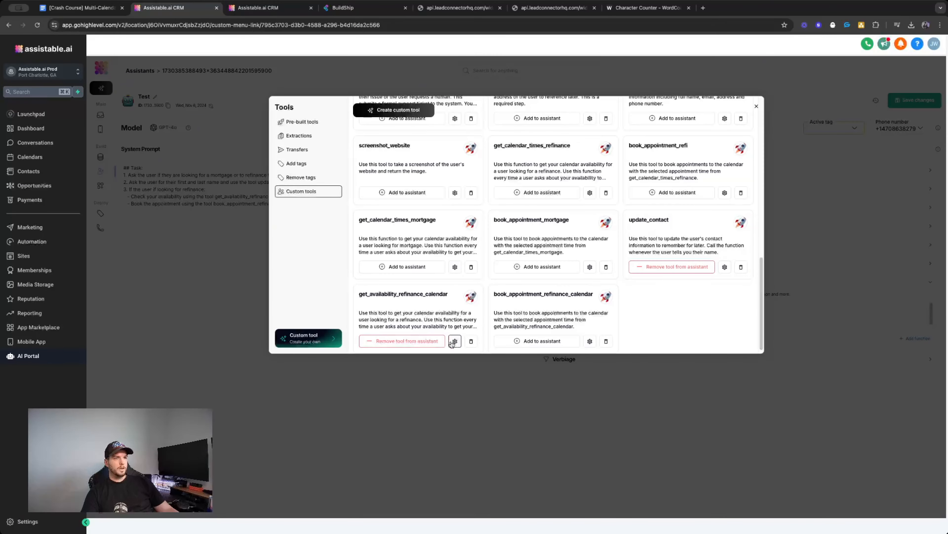
pyautogui.click(455, 340)
pyautogui.tripleClick(515, 239)
pyautogui.write('https://api.assistable.ai/availability-refinance-calendar')
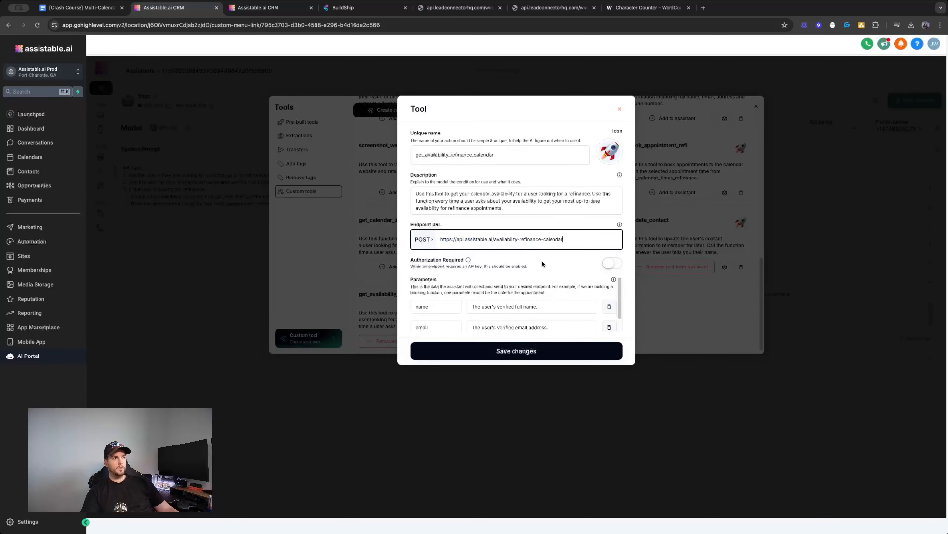
# Review the tool's name, description and name/email parameters, then save the changes
pyautogui.click(448, 161)
pyautogui.doubleClick(452, 161)
pyautogui.click(500, 203)
pyautogui.tripleClick(500, 202)
pyautogui.click(505, 229)
pyautogui.doubleClick(510, 241)
pyautogui.click(511, 256)
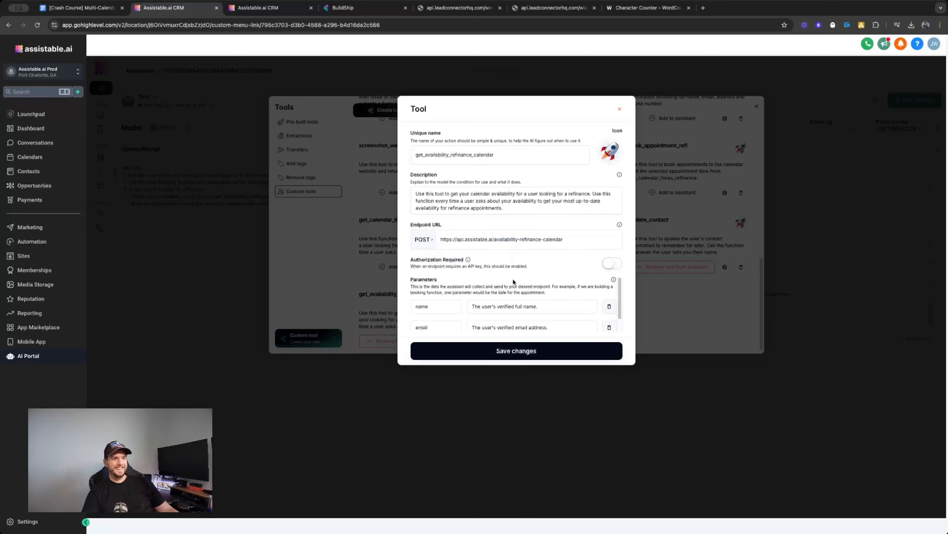
pyautogui.scroll(-1, 501, 298)
pyautogui.doubleClick(425, 296)
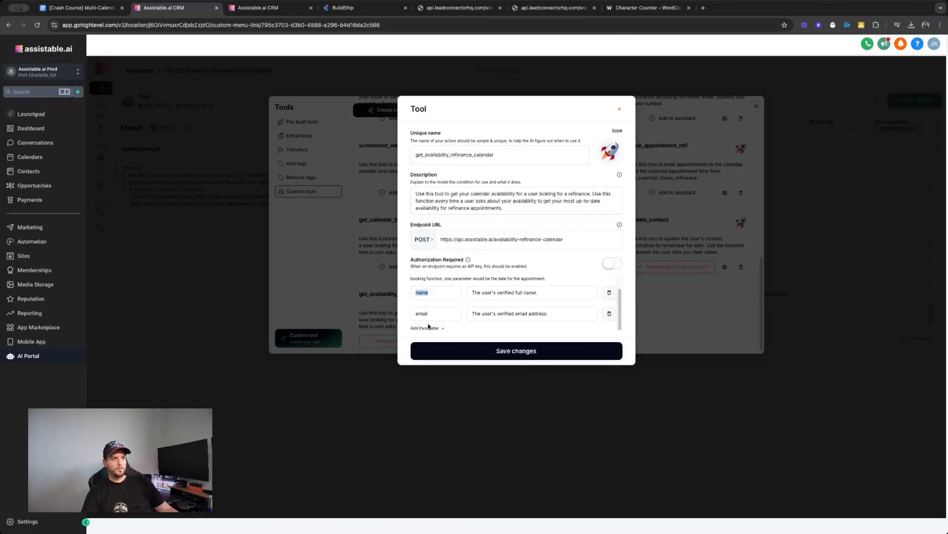
pyautogui.doubleClick(431, 315)
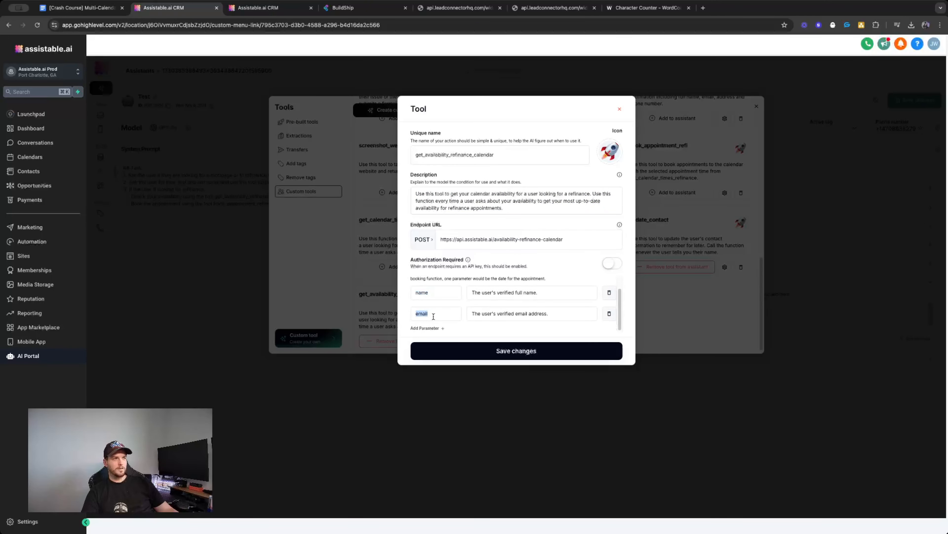
pyautogui.click(517, 353)
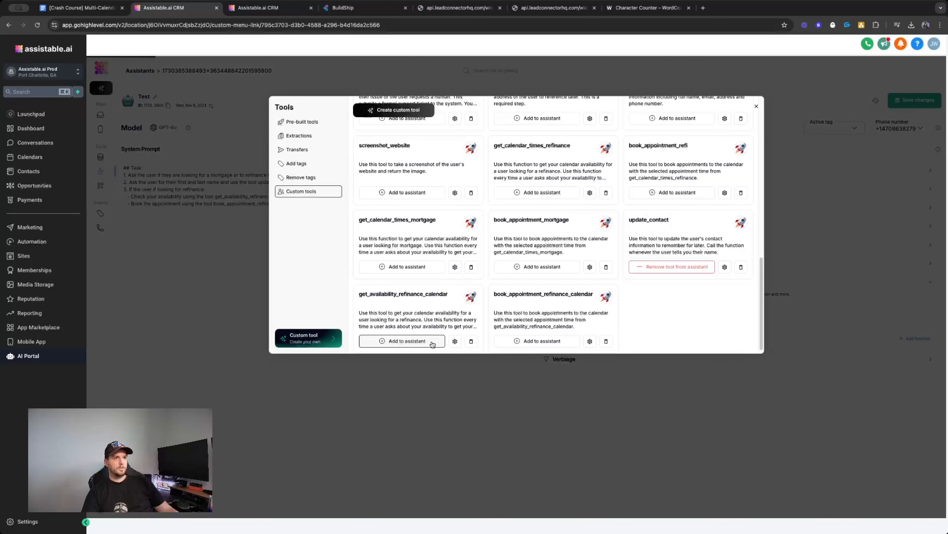
# Remove and re-add the refinance availability tool, then review the attached tools' descriptions
pyautogui.click(442, 340)
pyautogui.click(421, 340)
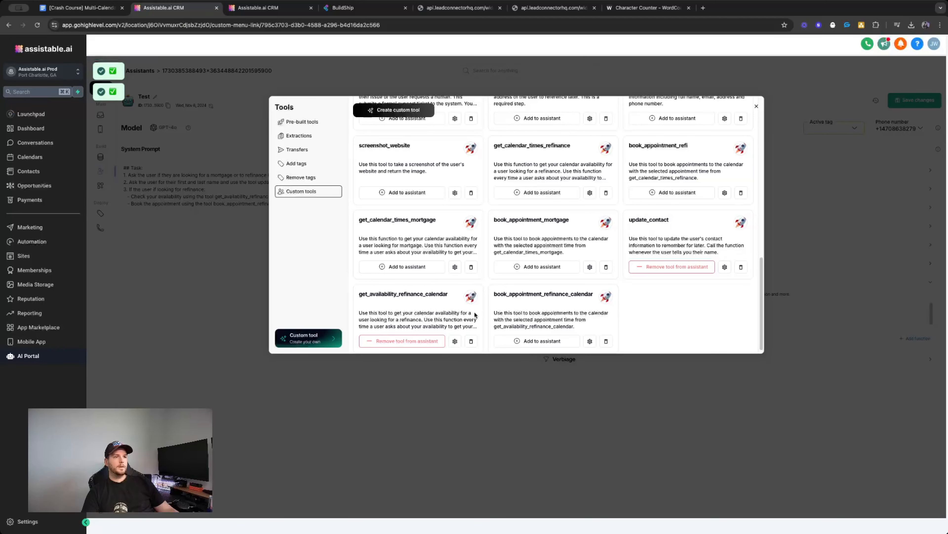
pyautogui.tripleClick(448, 316)
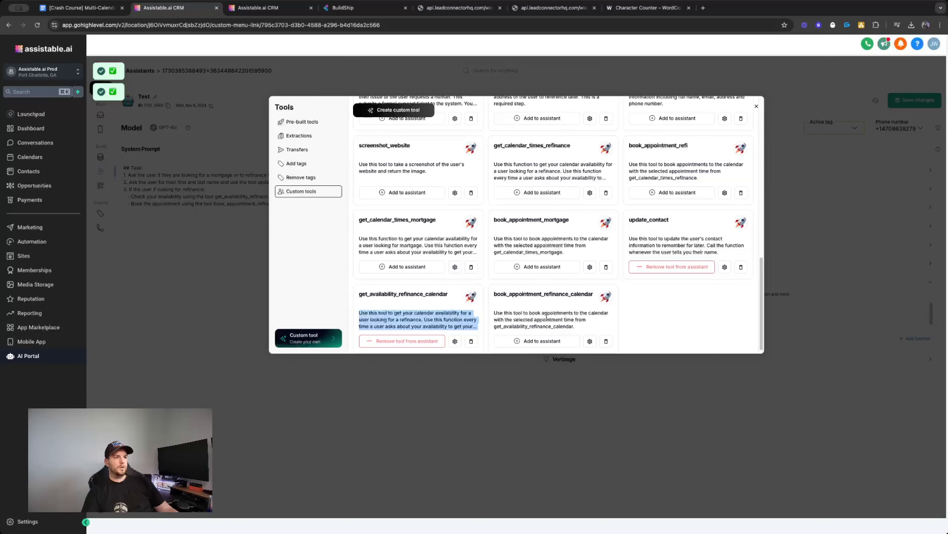
pyautogui.doubleClick(643, 238)
pyautogui.tripleClick(646, 238)
pyautogui.click(646, 238)
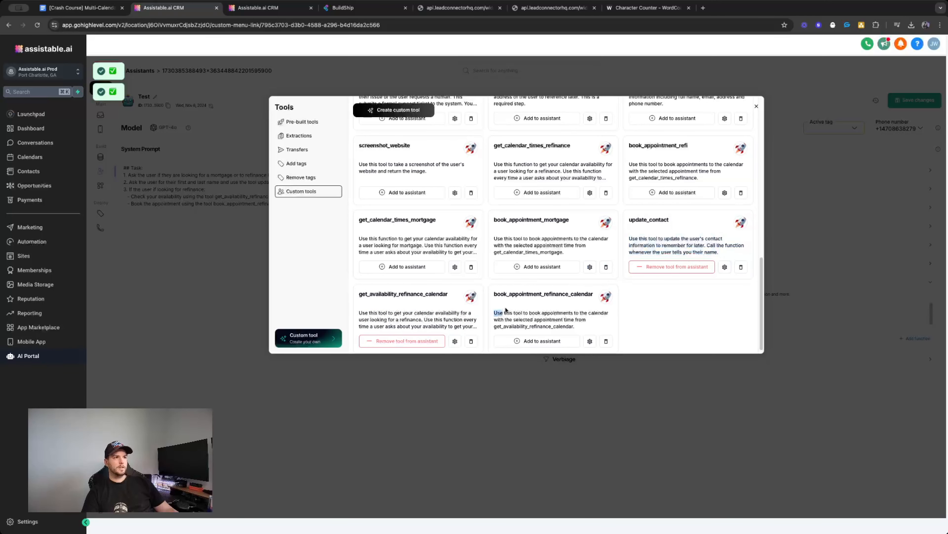
pyautogui.doubleClick(527, 294)
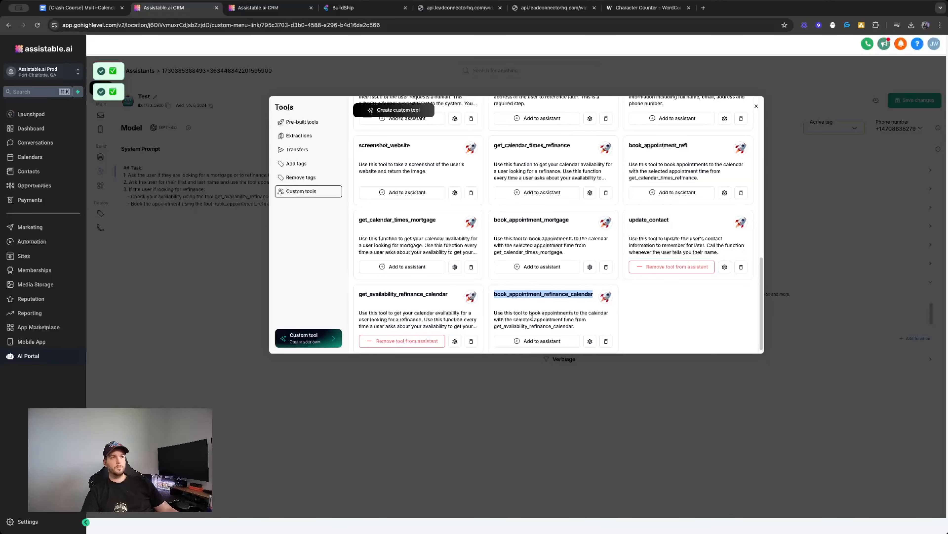
pyautogui.tripleClick(597, 320)
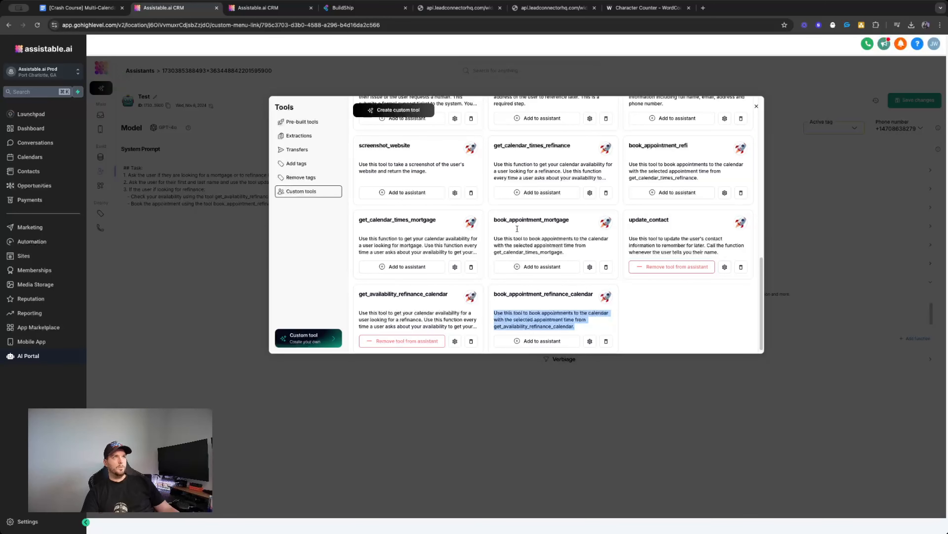
pyautogui.click(345, 8)
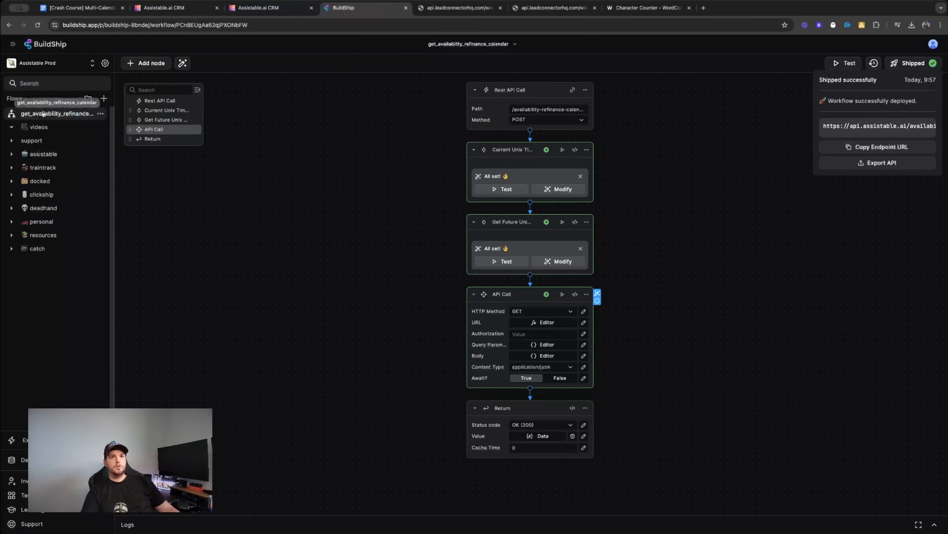
# Move the availability flow into videos and create book_appointment_refinance_calendar, matching the Assistable tool name
pyautogui.moveTo(50, 118); pyautogui.dragTo(57, 129)
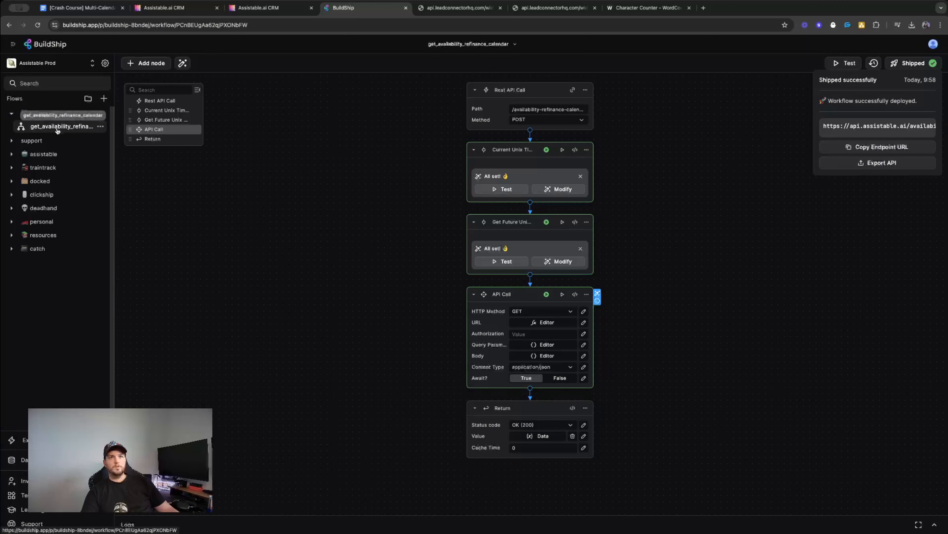
pyautogui.click(104, 98)
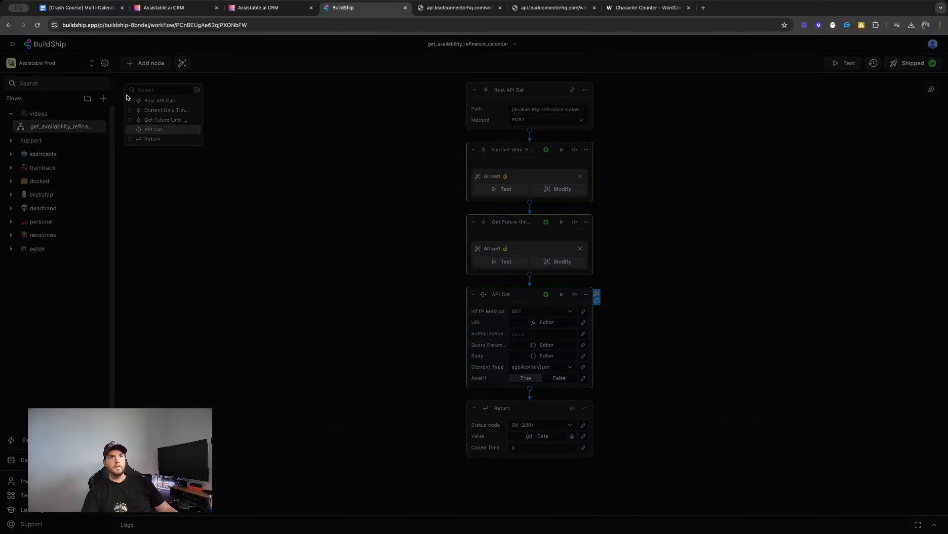
pyautogui.tripleClick(433, 291)
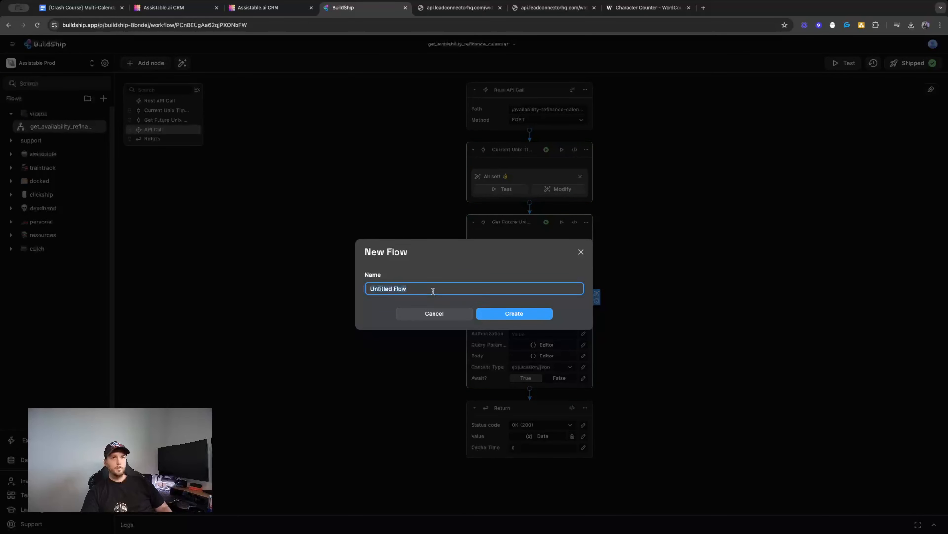
pyautogui.write('book_app')
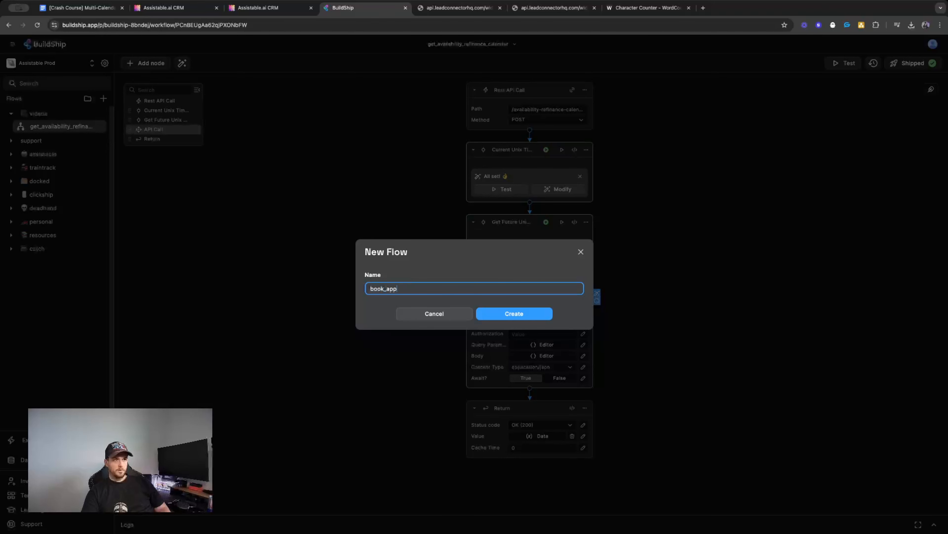
pyautogui.write('ointment_')
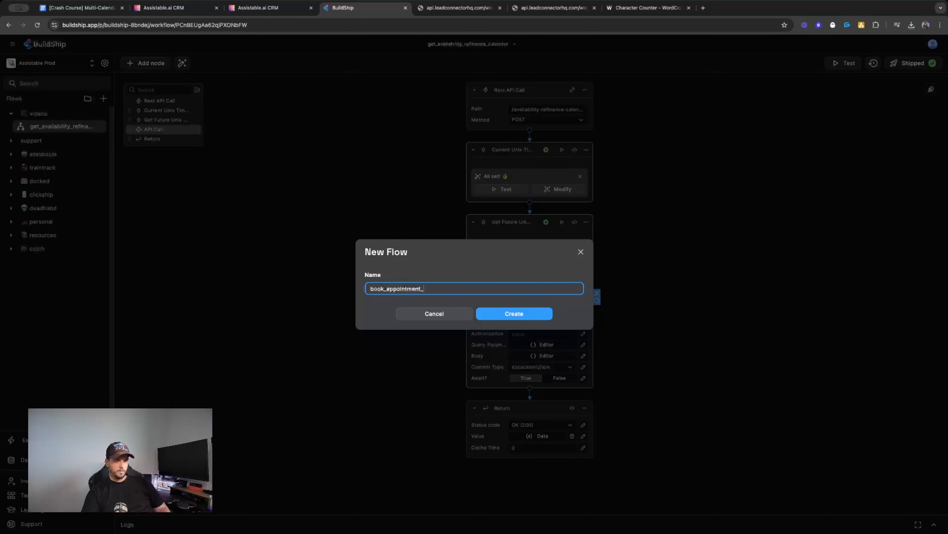
pyautogui.write('refinance_calendar')
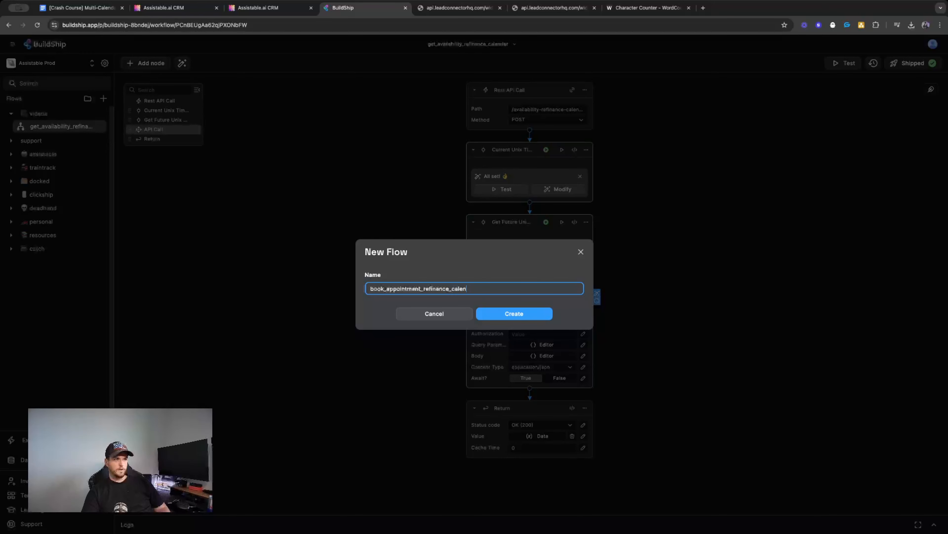
pyautogui.click(165, 8)
pyautogui.doubleClick(539, 293)
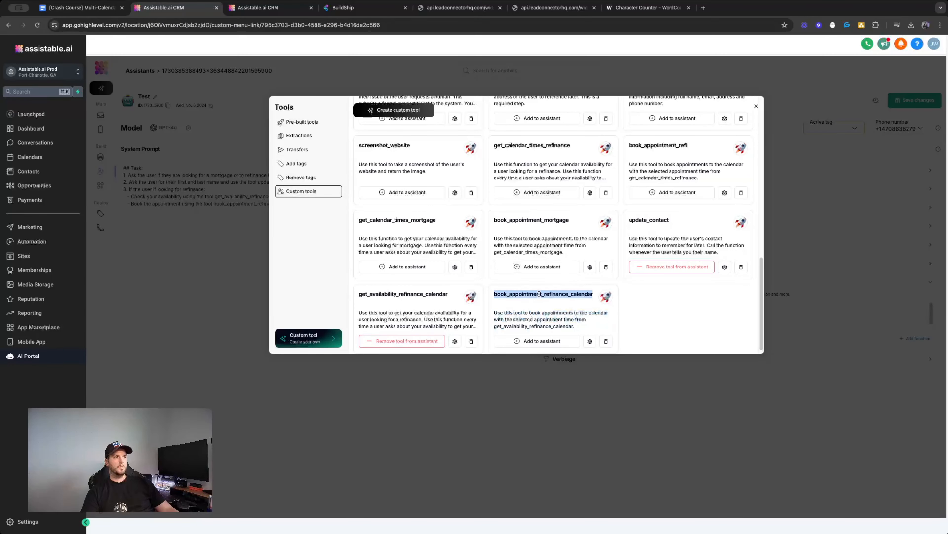
pyautogui.click(467, 10)
pyautogui.click(375, 10)
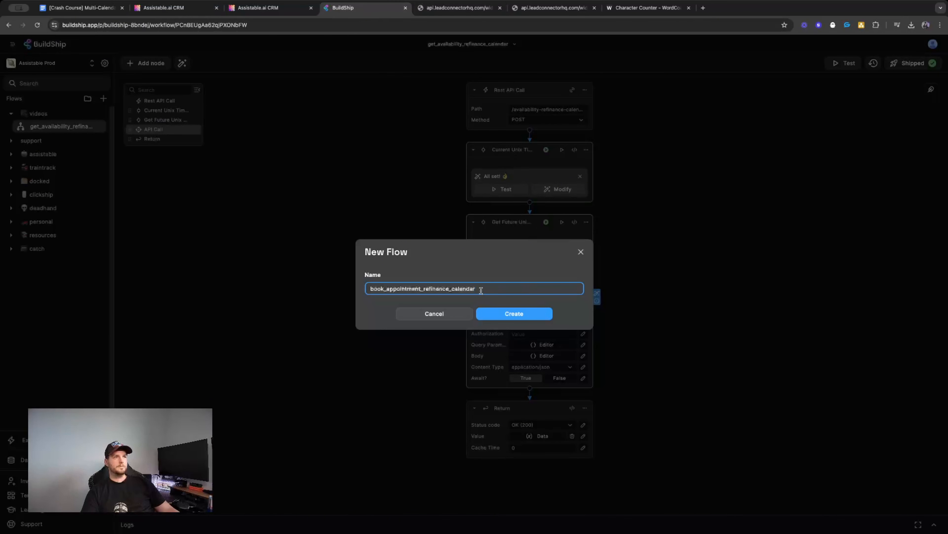
pyautogui.click(529, 316)
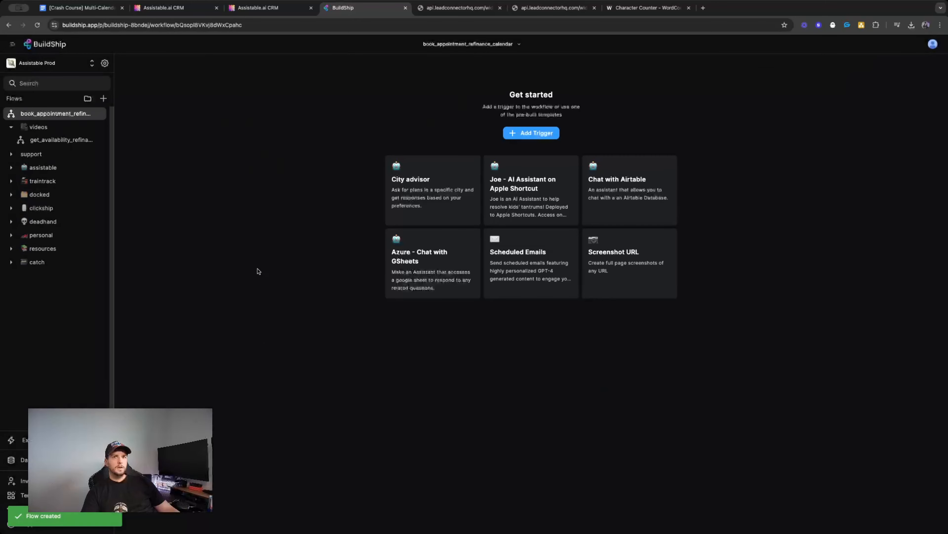
# Move the new flow into videos and add a Rest API Call trigger: POST /book-appointment-refinance
pyautogui.moveTo(56, 114); pyautogui.dragTo(56, 127)
pyautogui.click(531, 132)
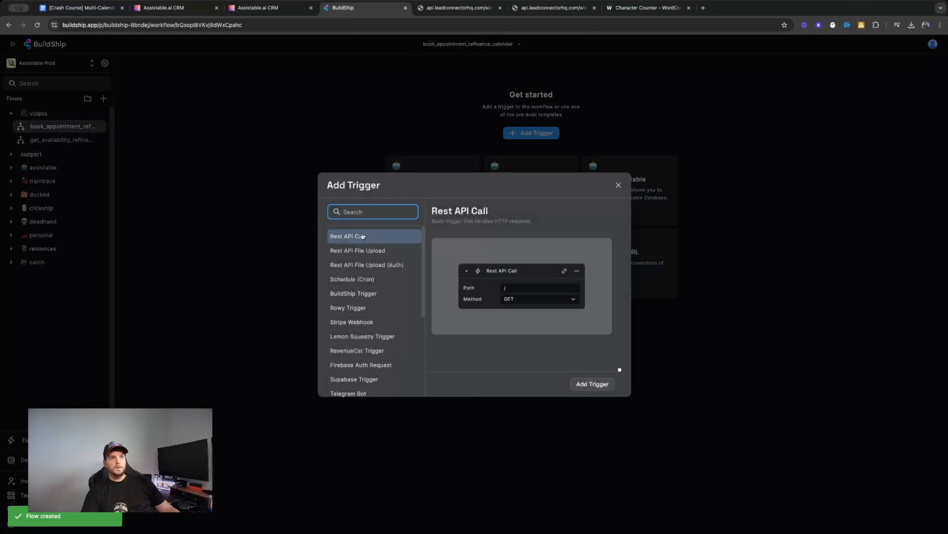
pyautogui.click(362, 235)
pyautogui.click(593, 384)
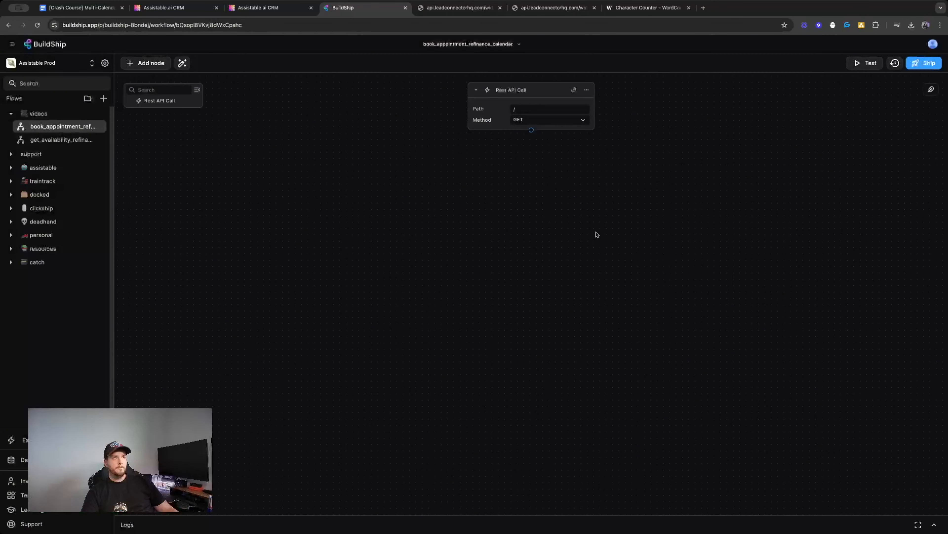
pyautogui.click(557, 120)
pyautogui.click(532, 141)
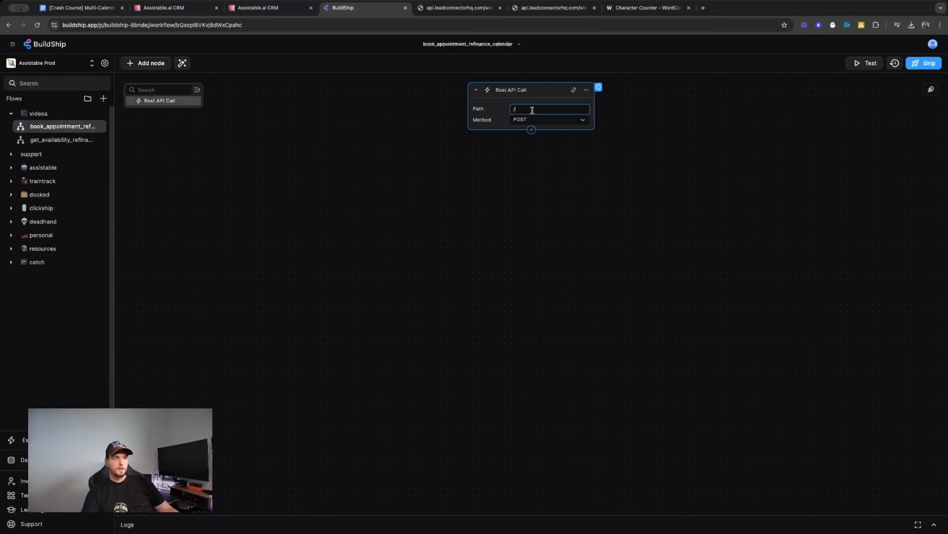
pyautogui.click(532, 109)
pyautogui.write('/book-appointment-refinance')
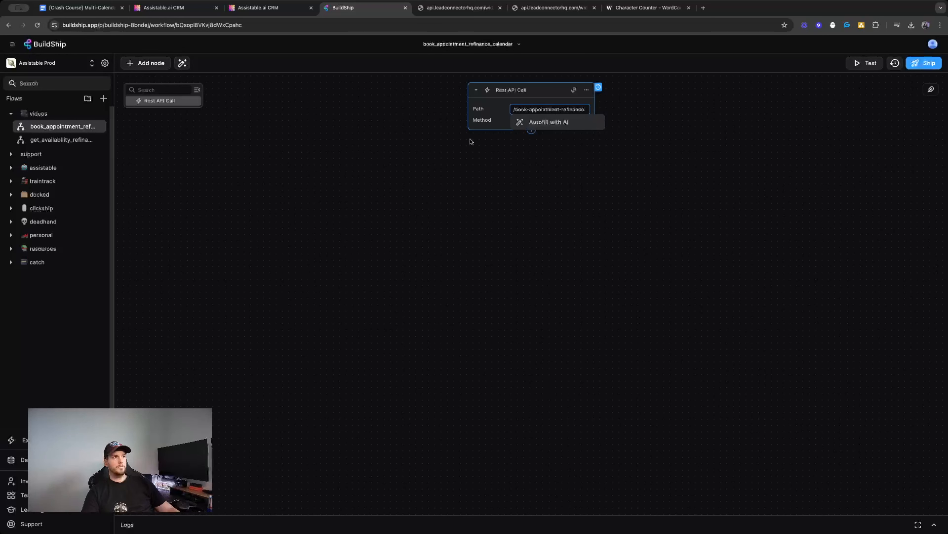
pyautogui.click(453, 150)
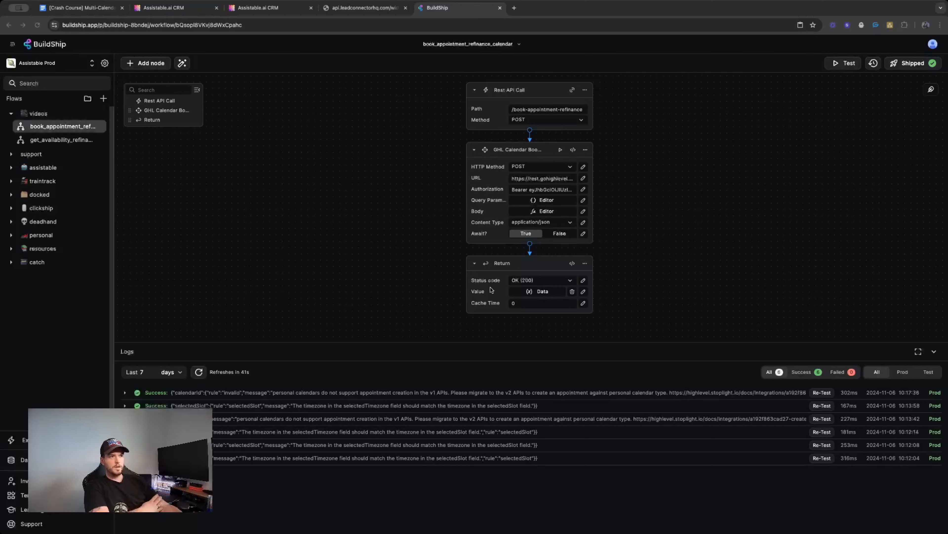
# Check the GHL Calendar Booking body maps selectedSlot, email and phone with America/New_York timezone
pyautogui.click(934, 351)
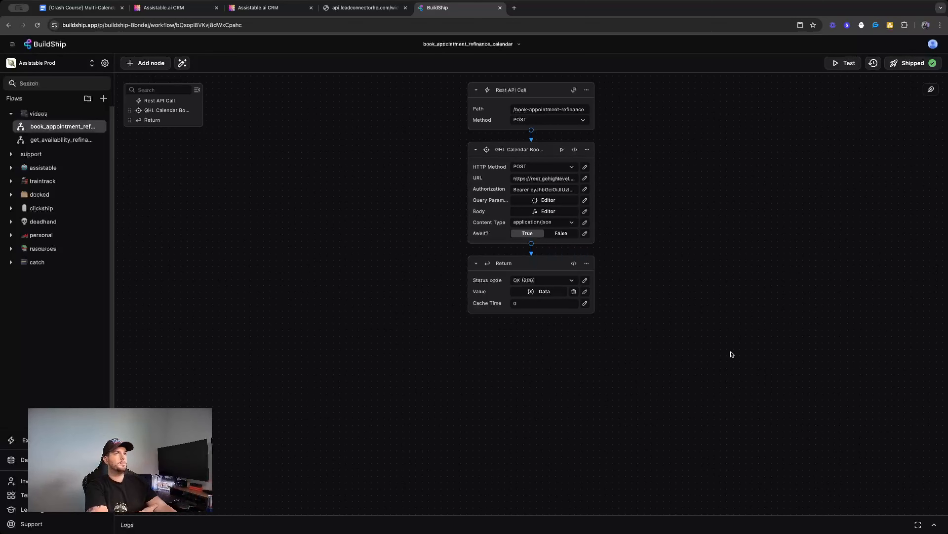
pyautogui.click(586, 212)
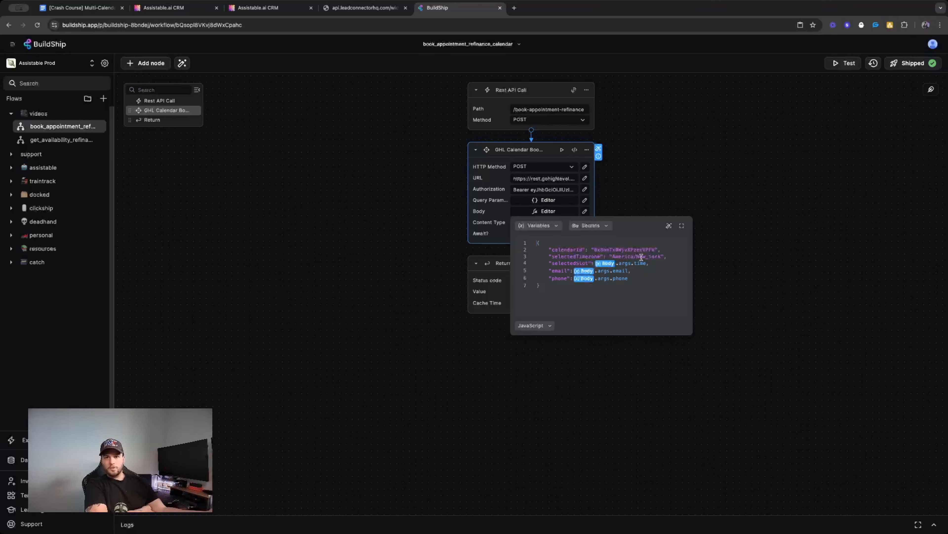
pyautogui.click(657, 205)
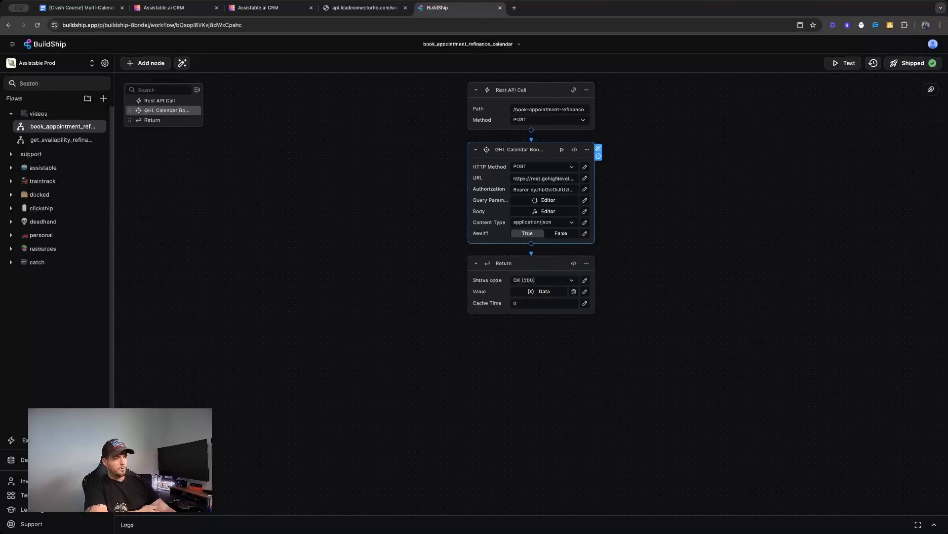
pyautogui.click(934, 524)
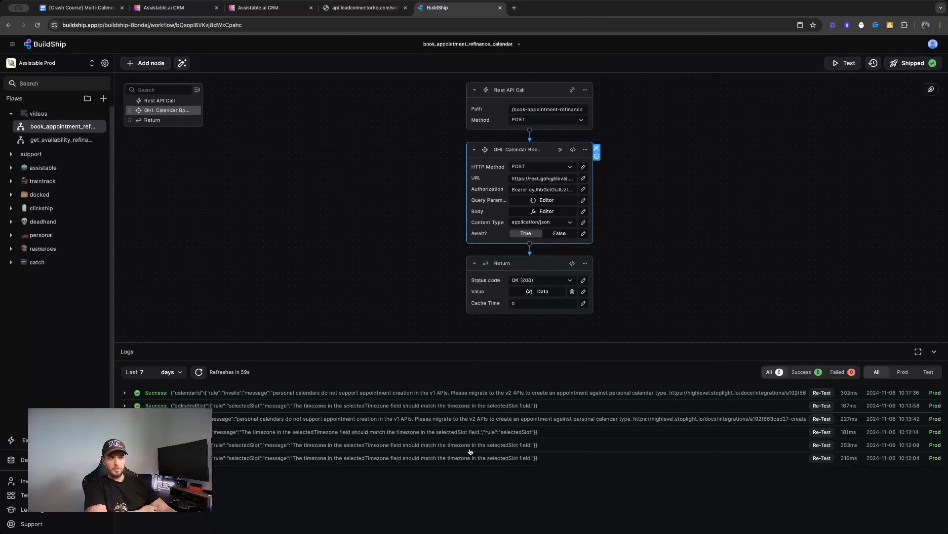
pyautogui.click(935, 351)
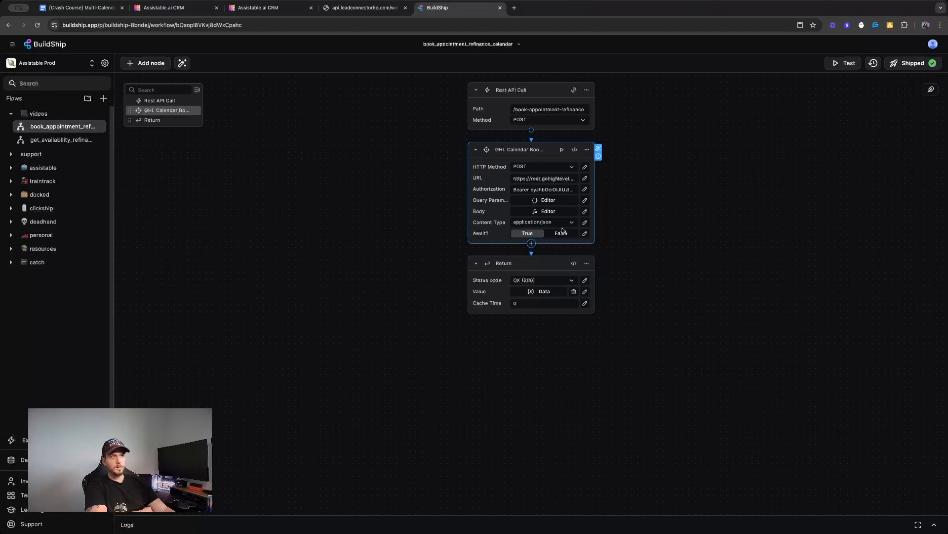
pyautogui.click(584, 211)
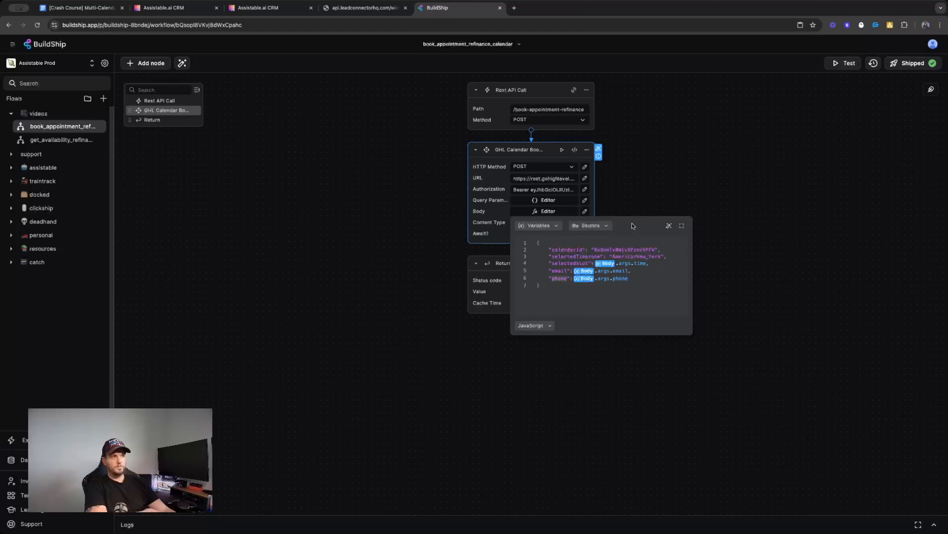
pyautogui.click(641, 199)
pyautogui.click(206, 8)
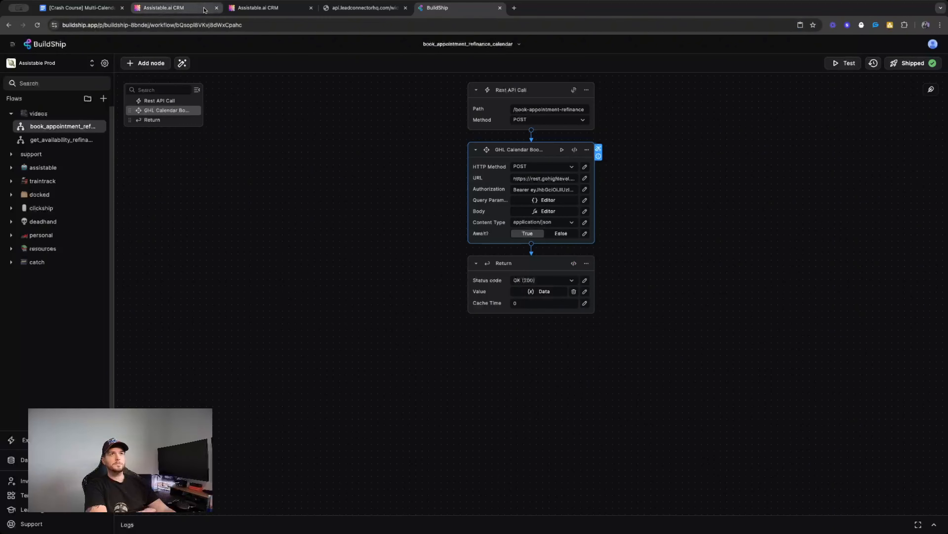
pyautogui.click(915, 338)
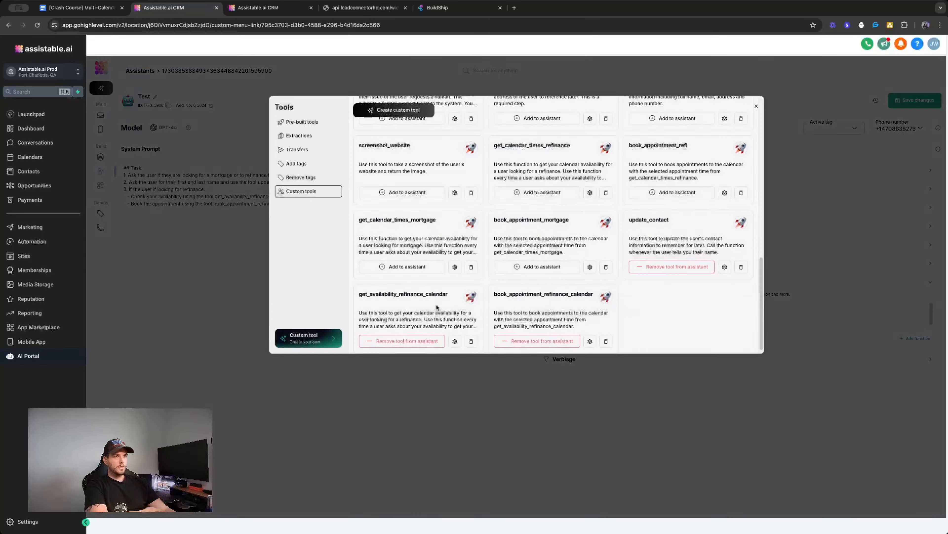
pyautogui.click(590, 335)
pyautogui.scroll(-2, 436, 313)
pyautogui.scroll(2, 433, 306)
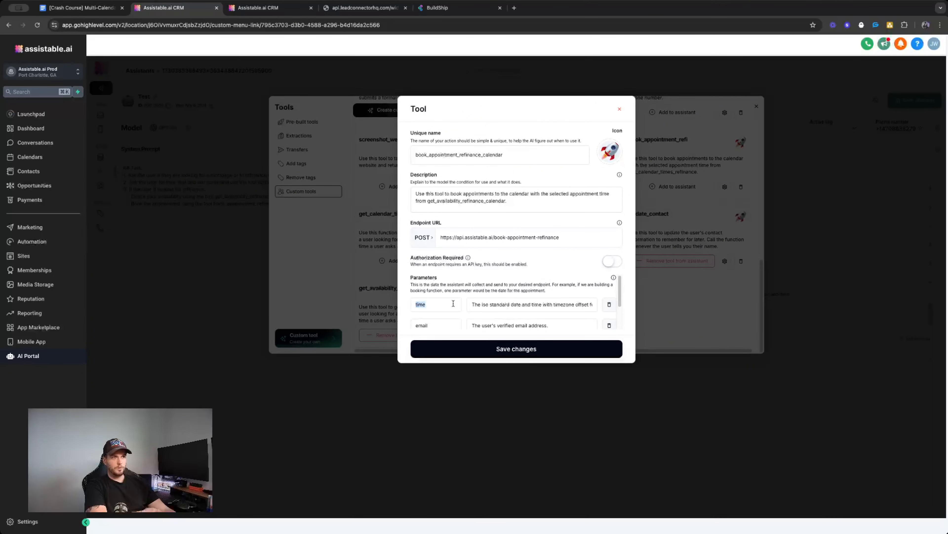
pyautogui.moveTo(482, 304); pyautogui.dragTo(599, 308)
pyautogui.doubleClick(564, 305)
pyautogui.click(546, 304)
pyautogui.tripleClick(566, 305)
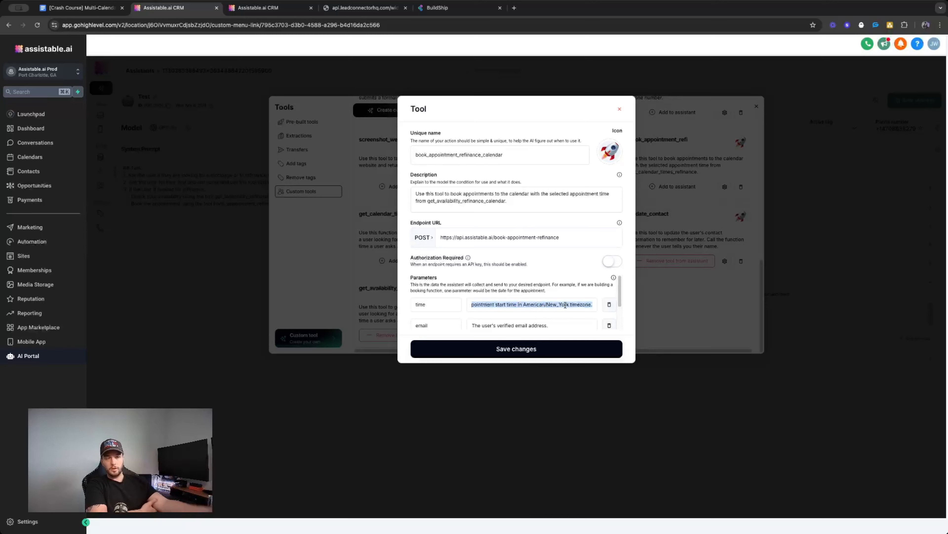
pyautogui.scroll(-2, 456, 318)
pyautogui.doubleClick(436, 293)
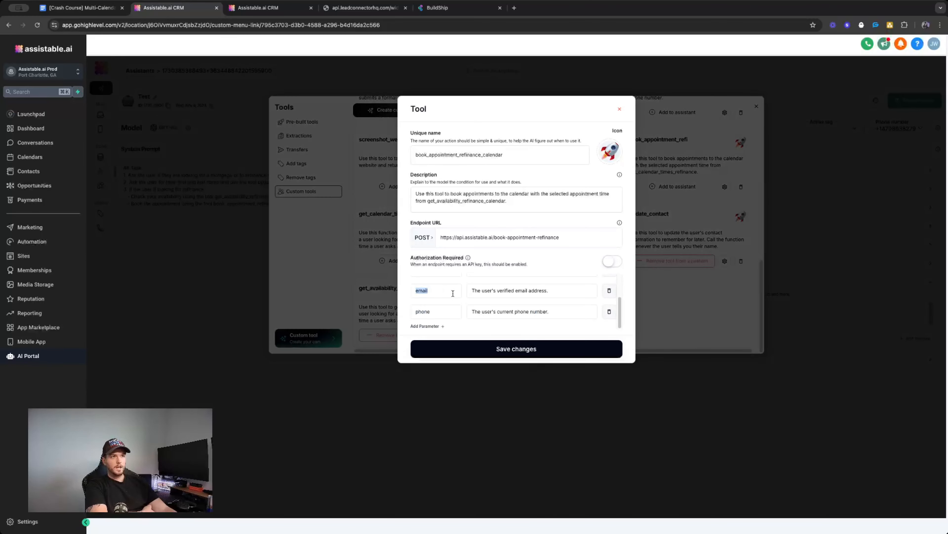
pyautogui.tripleClick(533, 294)
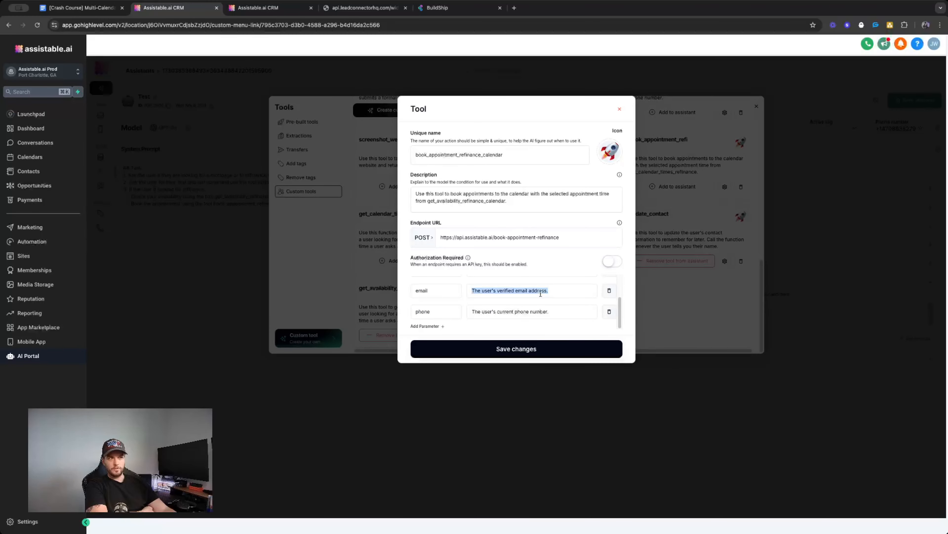
pyautogui.doubleClick(425, 311)
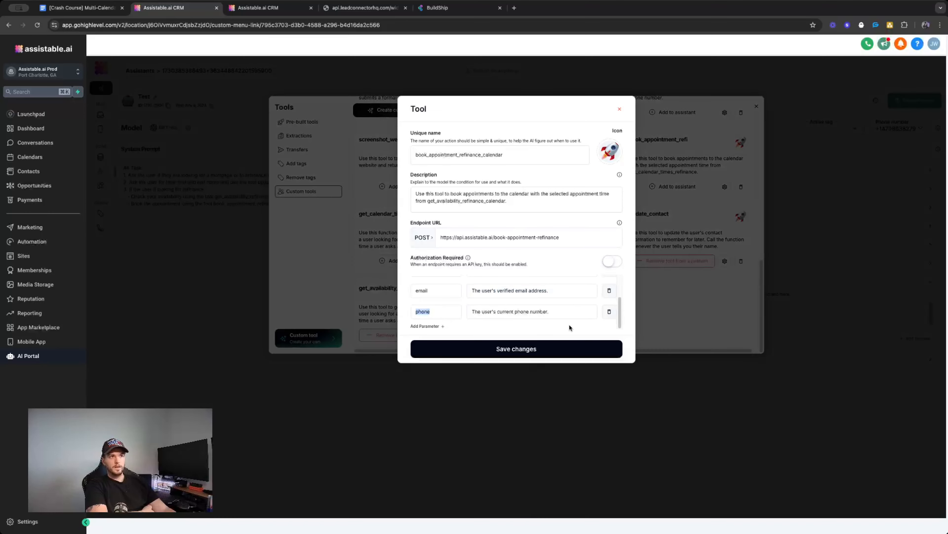
pyautogui.tripleClick(565, 316)
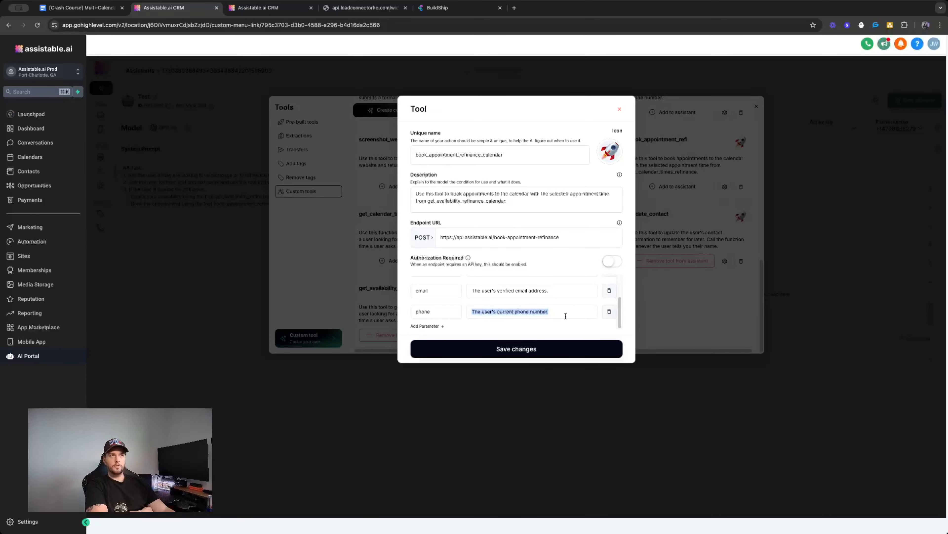
pyautogui.click(530, 258)
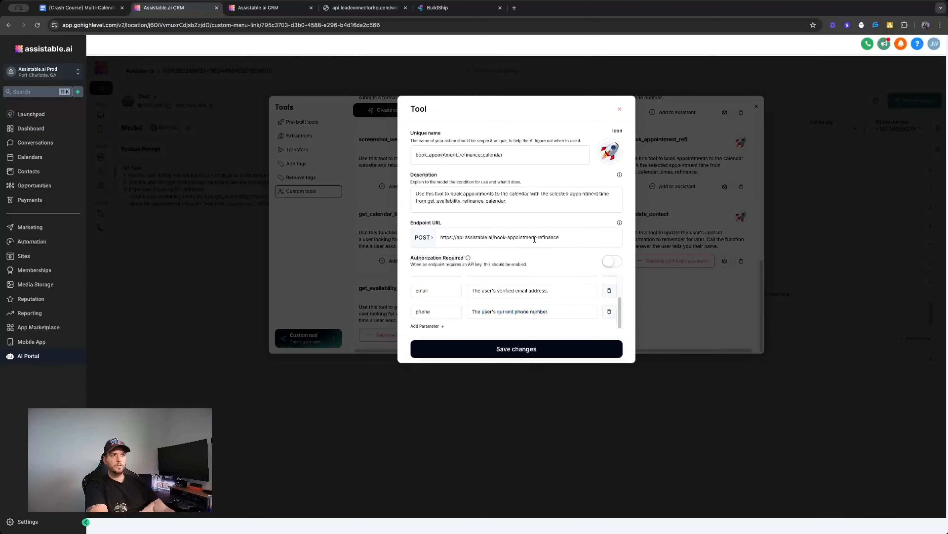
pyautogui.tripleClick(472, 241)
pyautogui.click(498, 221)
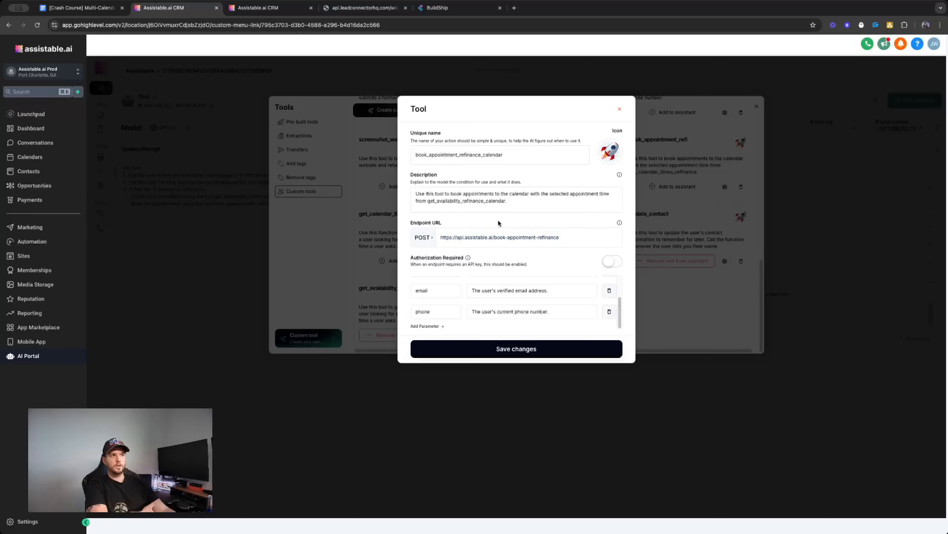
pyautogui.tripleClick(442, 199)
pyautogui.tripleClick(479, 194)
pyautogui.click(516, 223)
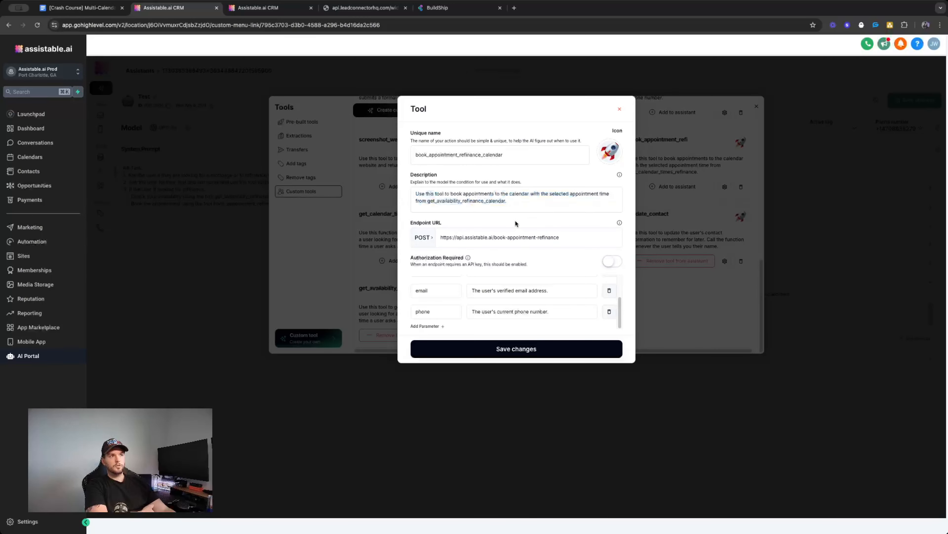
pyautogui.tripleClick(502, 198)
pyautogui.click(537, 194)
pyautogui.click(546, 353)
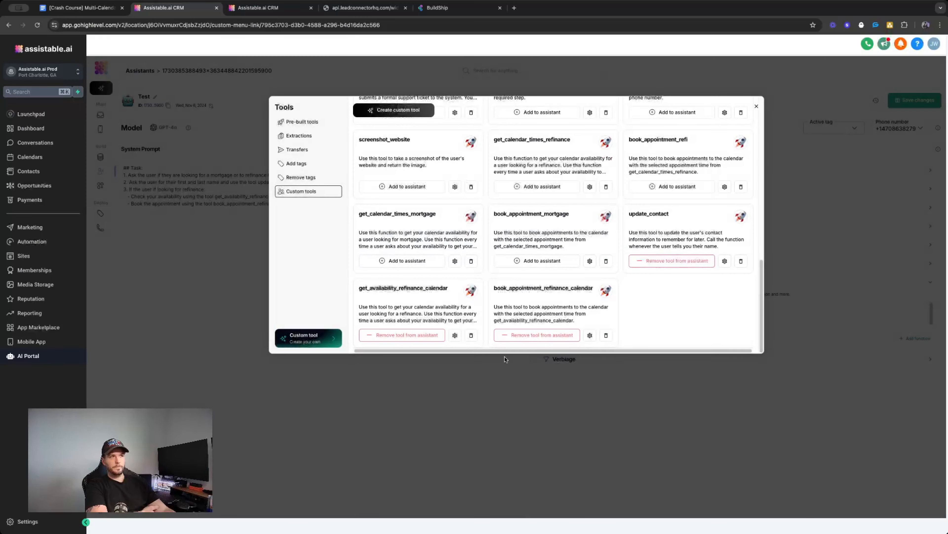
# Review the update_contact and both refinance tool descriptions, then close the tools list to check the prompt
pyautogui.tripleClick(658, 233)
pyautogui.tripleClick(430, 317)
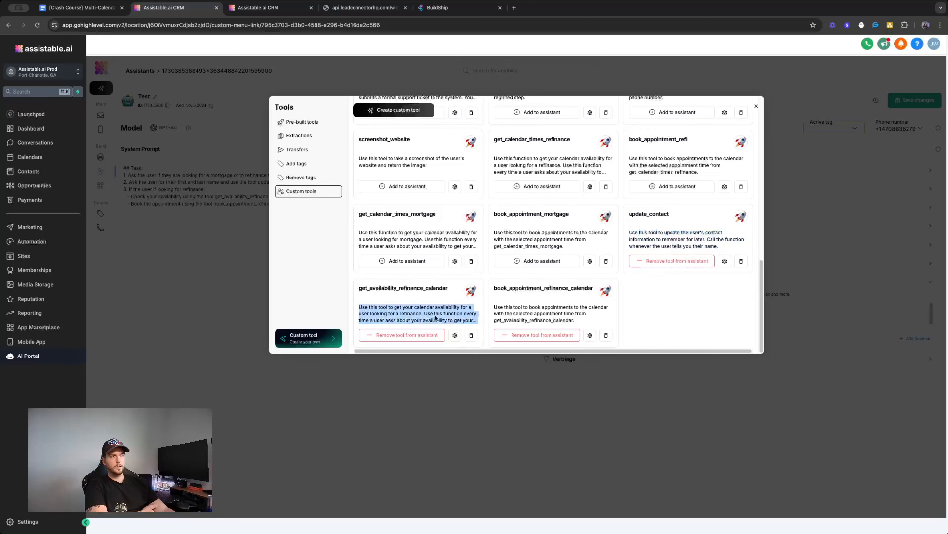
pyautogui.click(560, 313)
pyautogui.tripleClick(560, 313)
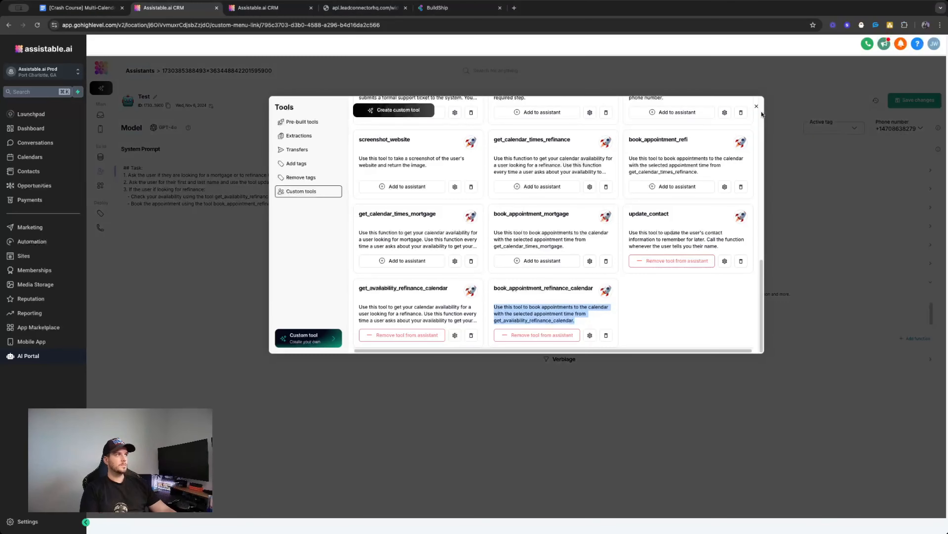
pyautogui.click(815, 129)
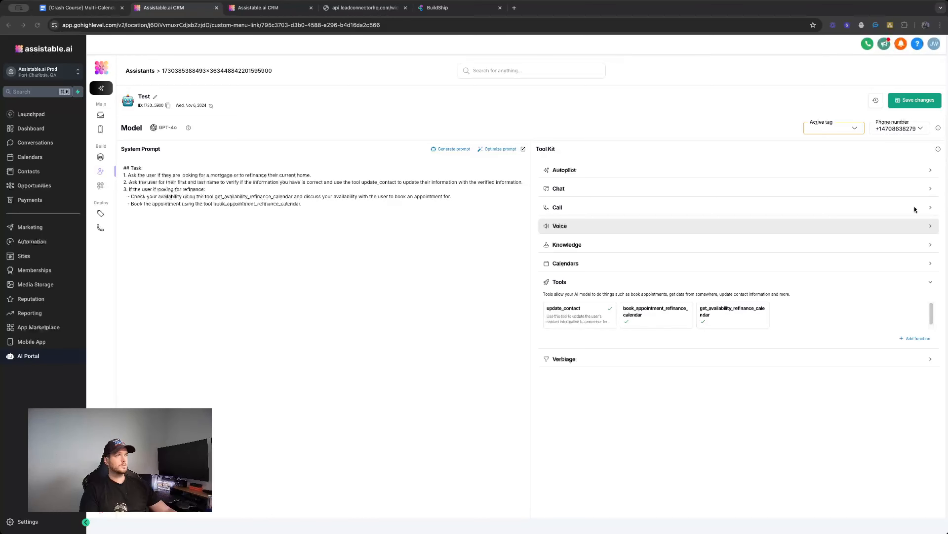
pyautogui.click(262, 7)
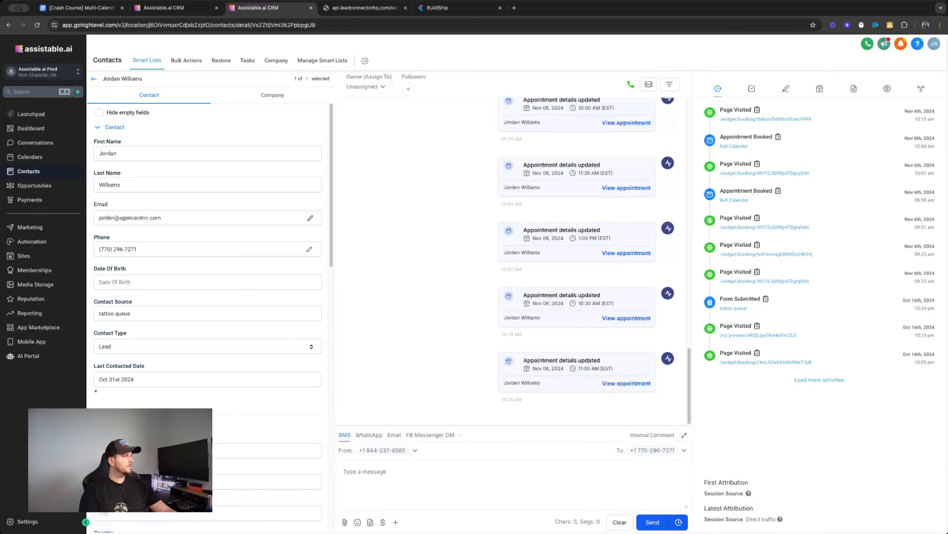
# Confirm the contact's 11:00 AM test booking, then return to the assistant tab
pyautogui.tripleClick(586, 369)
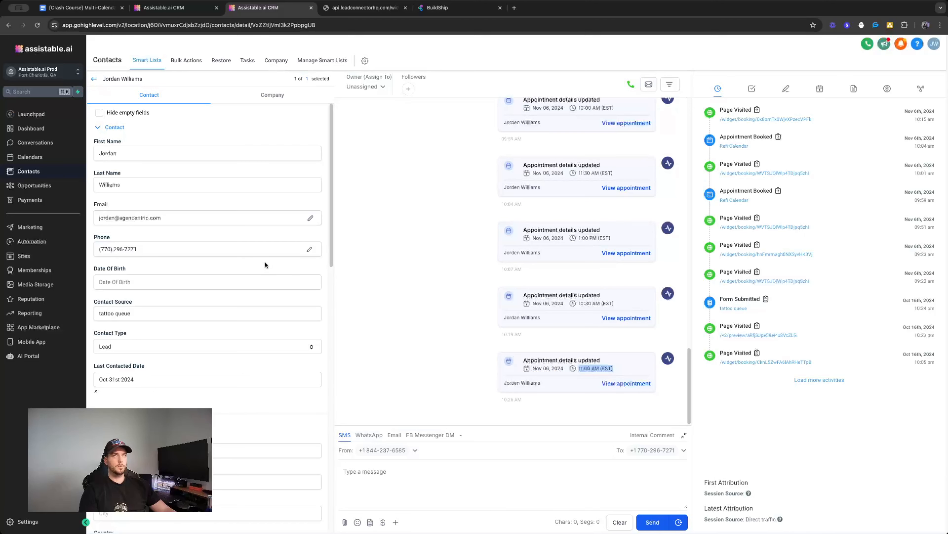
pyautogui.hotkey('ctrl', 'shift', 'Tab')
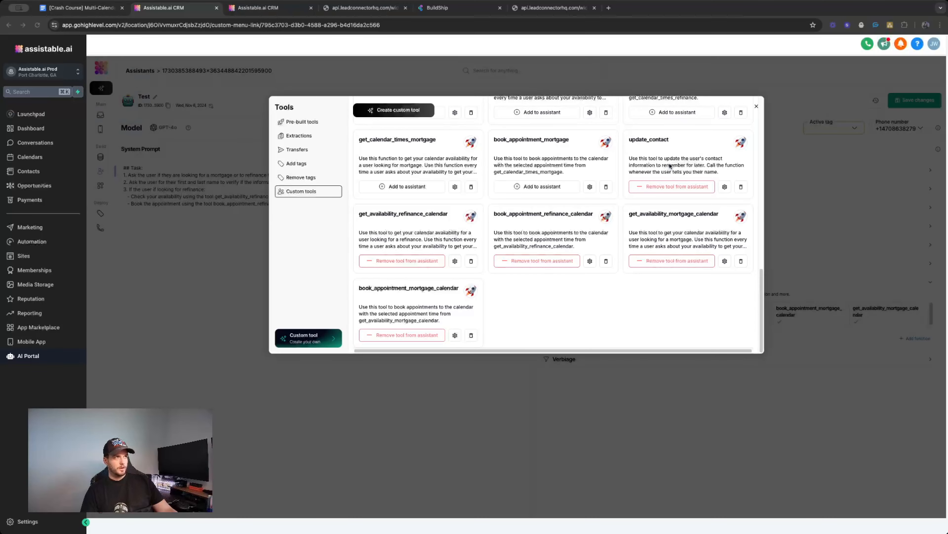
pyautogui.doubleClick(670, 165)
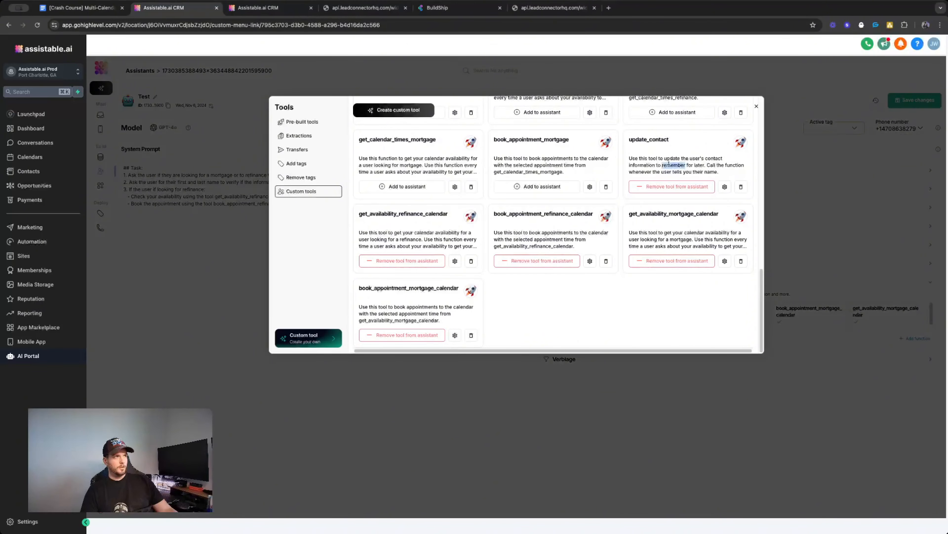
pyautogui.doubleClick(403, 213)
pyautogui.doubleClick(505, 214)
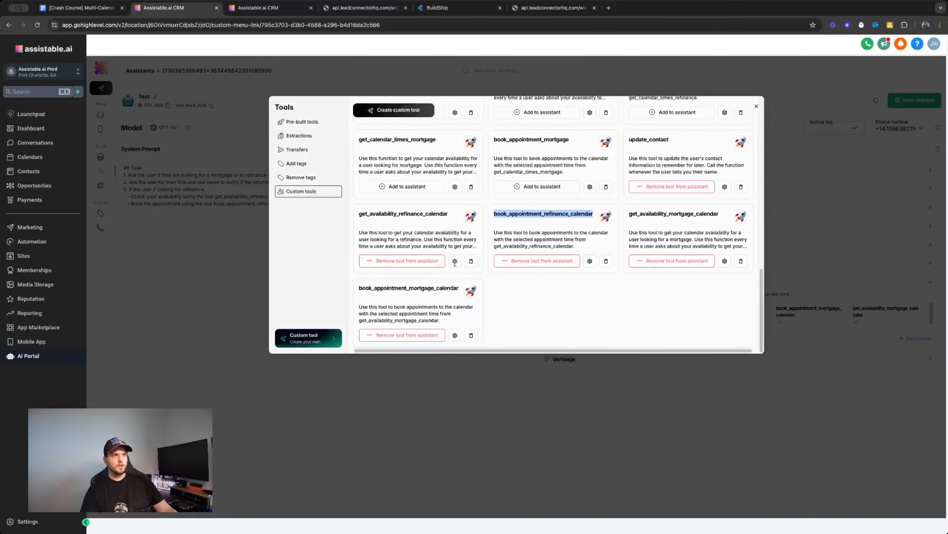
pyautogui.click(455, 261)
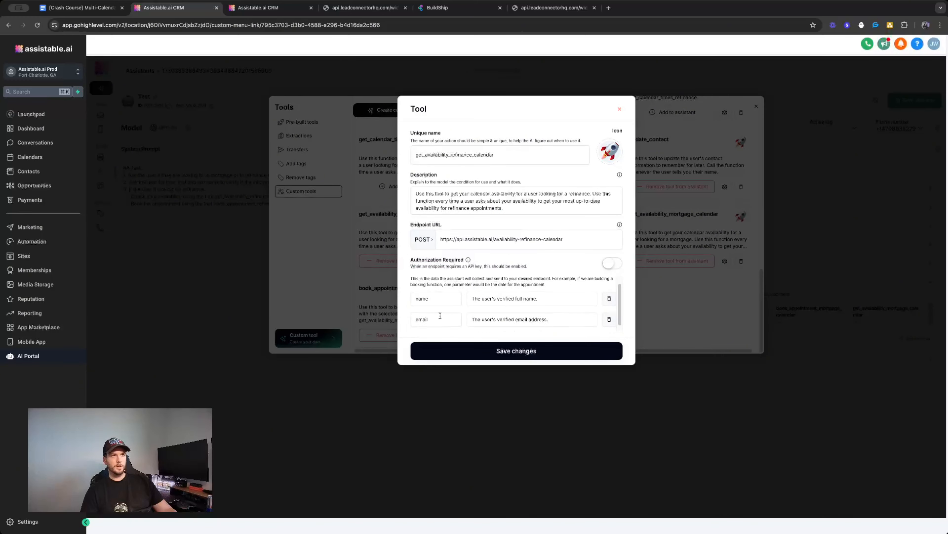
pyautogui.click(460, 208)
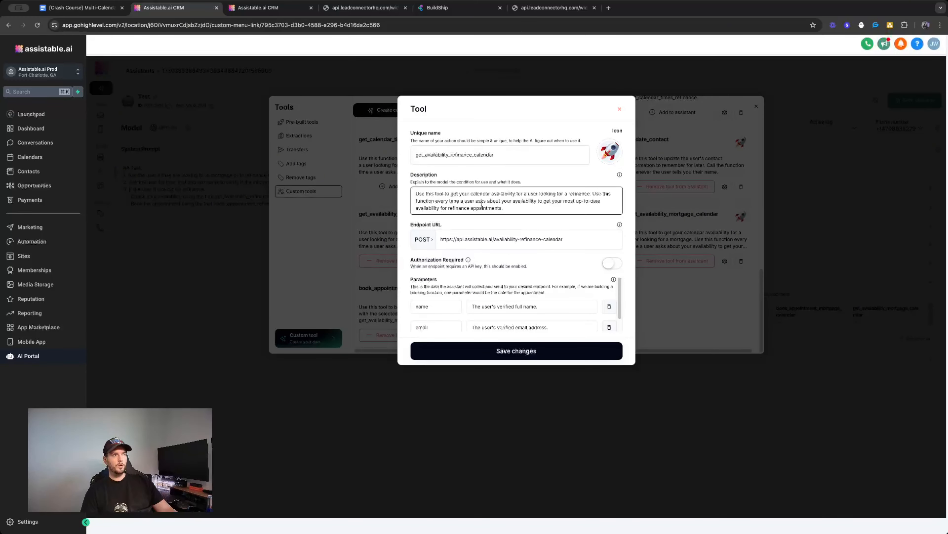
pyautogui.click(621, 109)
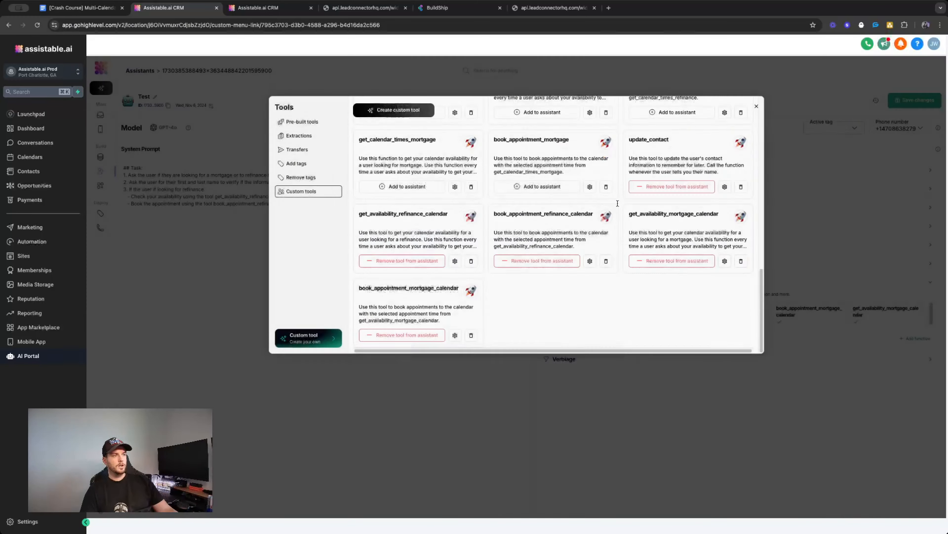
pyautogui.click(591, 260)
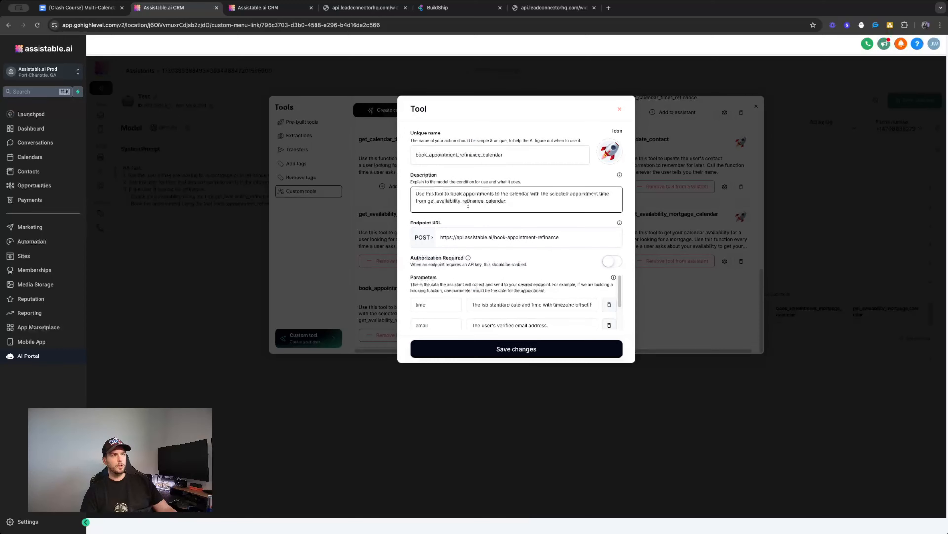
pyautogui.scroll(-2, 432, 301)
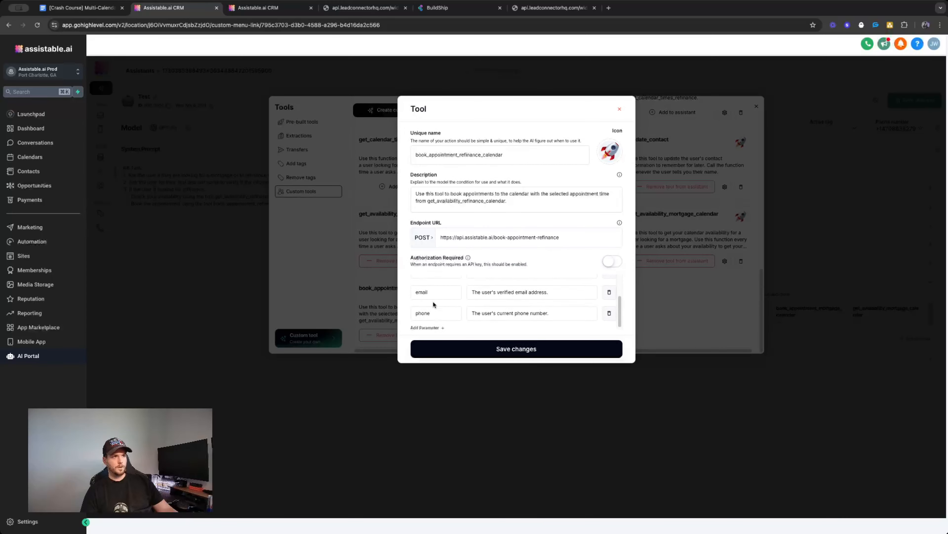
pyautogui.click(618, 110)
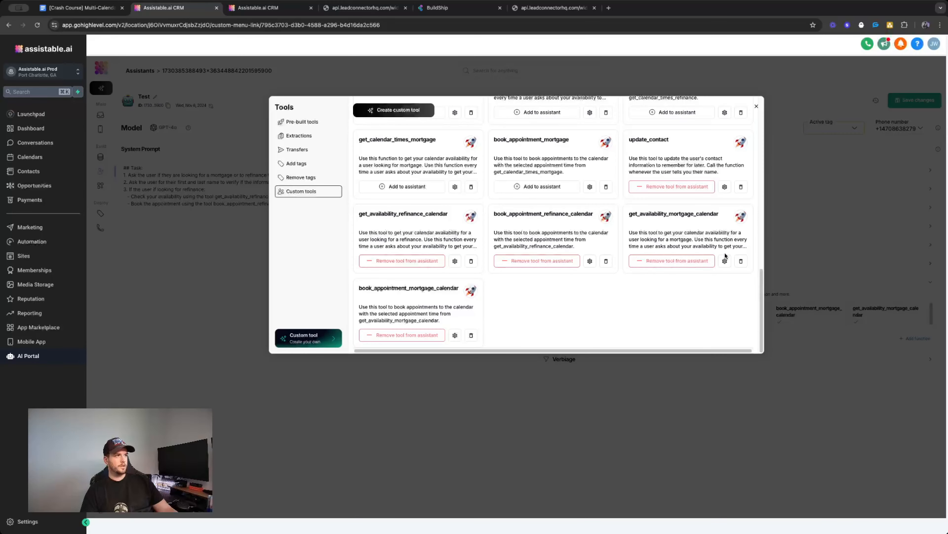
pyautogui.click(724, 261)
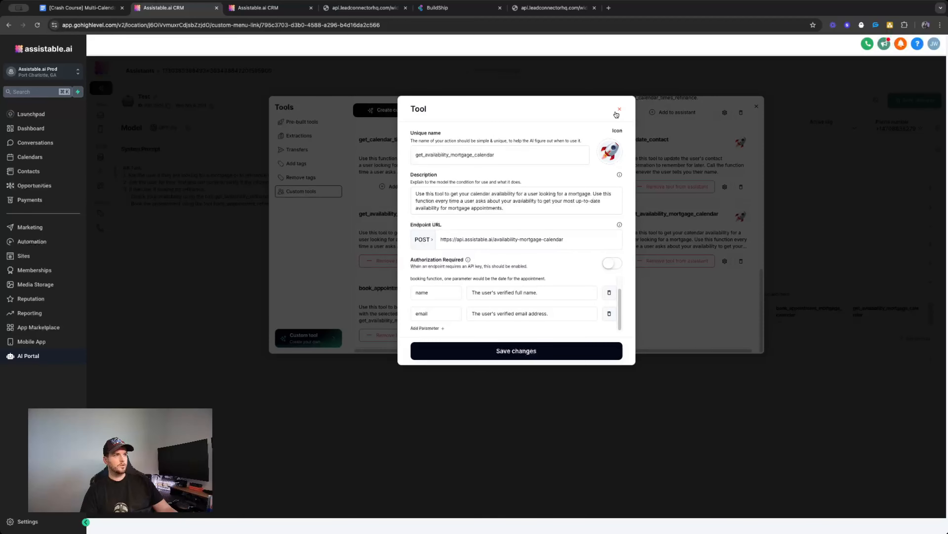
pyautogui.click(619, 109)
pyautogui.click(455, 335)
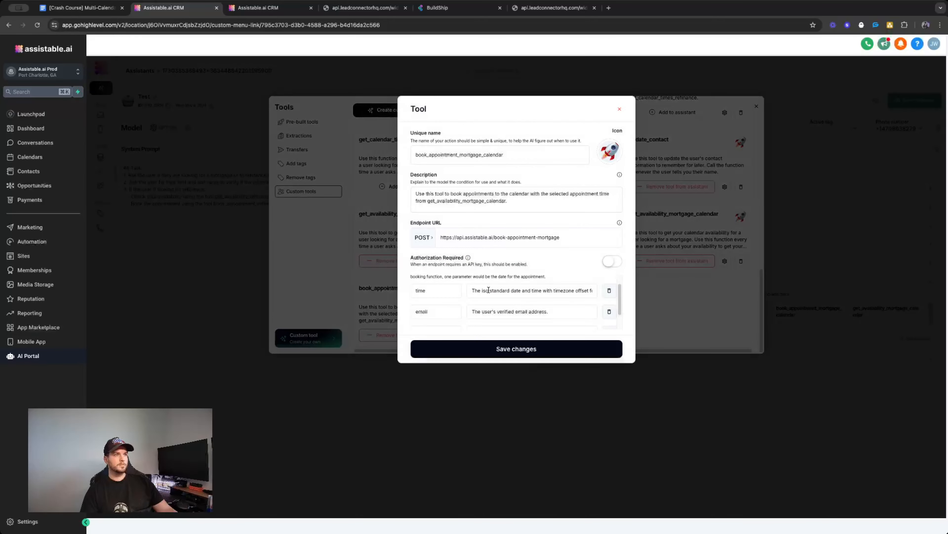
pyautogui.scroll(-3, 473, 299)
pyautogui.click(619, 109)
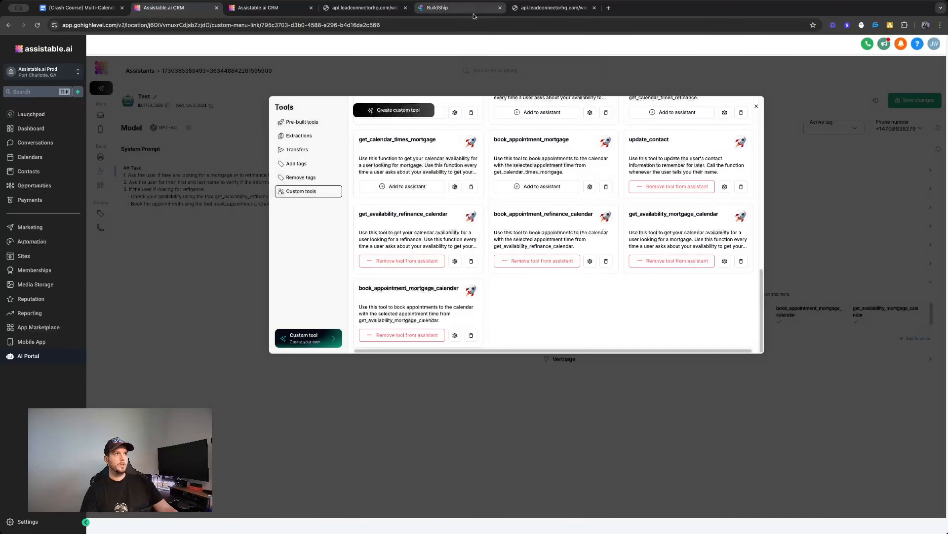
pyautogui.click(437, 8)
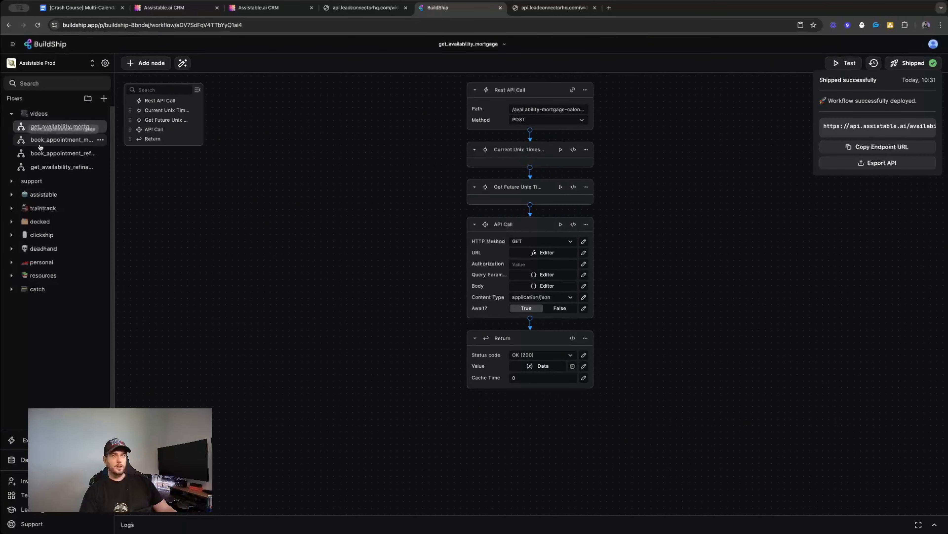
pyautogui.click(48, 153)
pyautogui.click(47, 167)
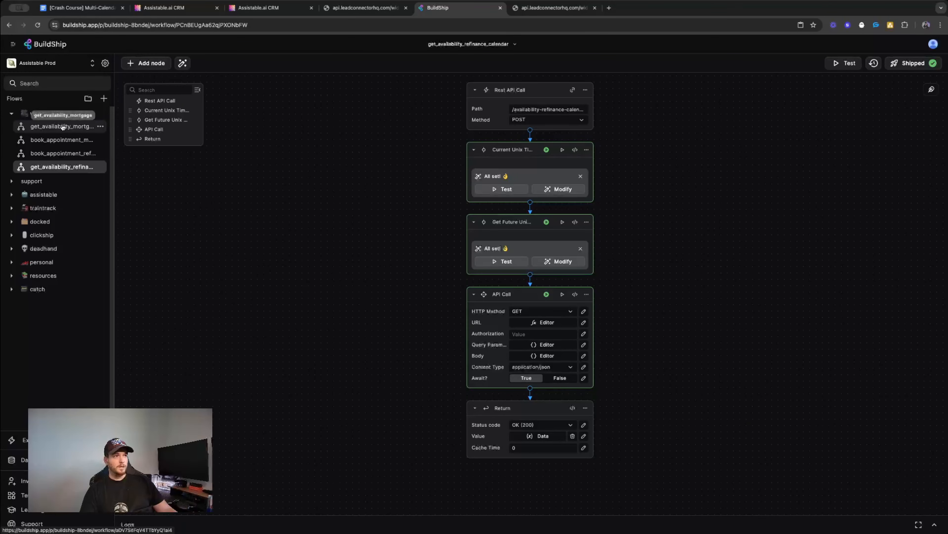
pyautogui.click(60, 126)
pyautogui.click(55, 144)
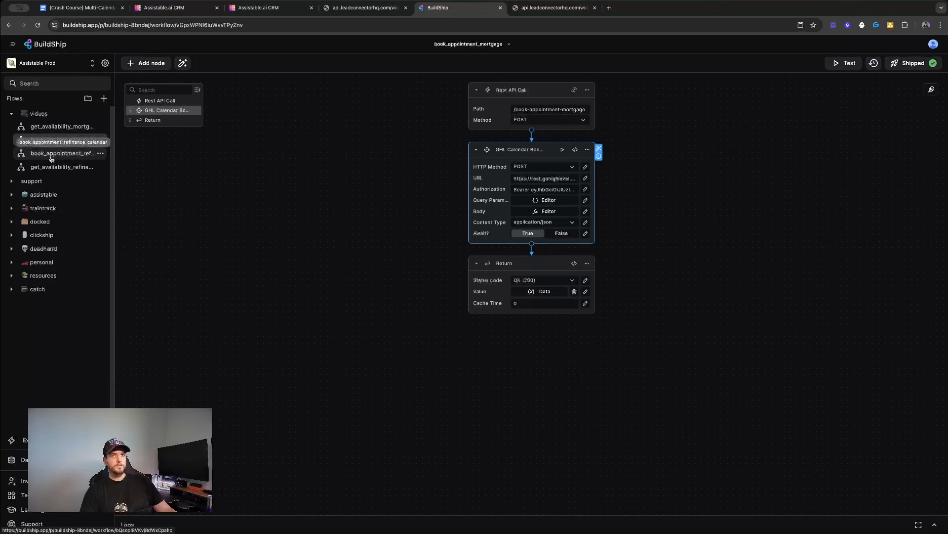
pyautogui.click(52, 154)
pyautogui.click(51, 164)
pyautogui.click(57, 154)
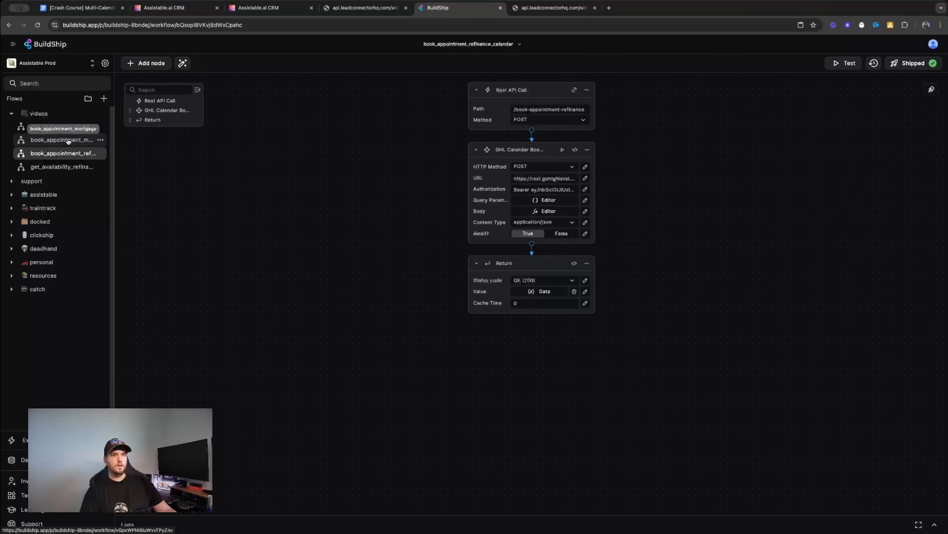
pyautogui.click(70, 141)
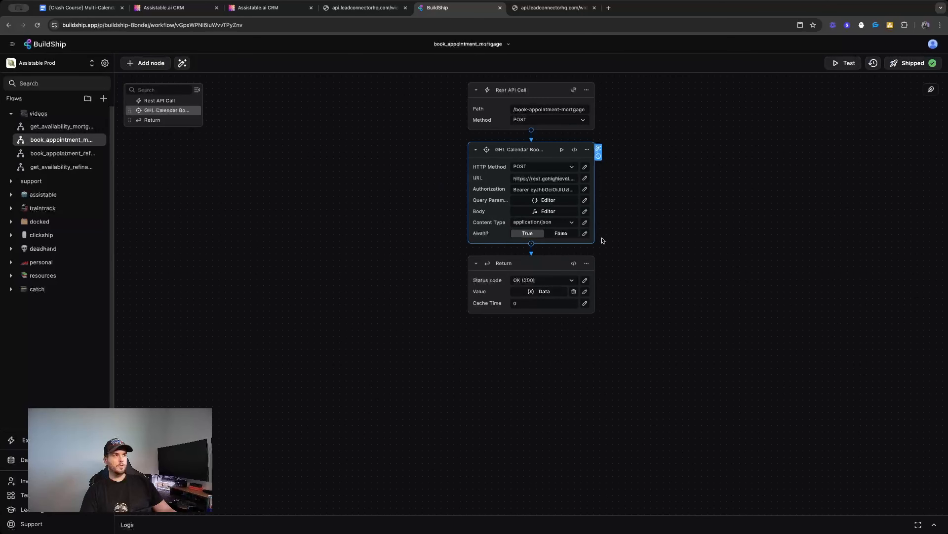
pyautogui.click(584, 211)
pyautogui.click(144, 167)
pyautogui.click(61, 153)
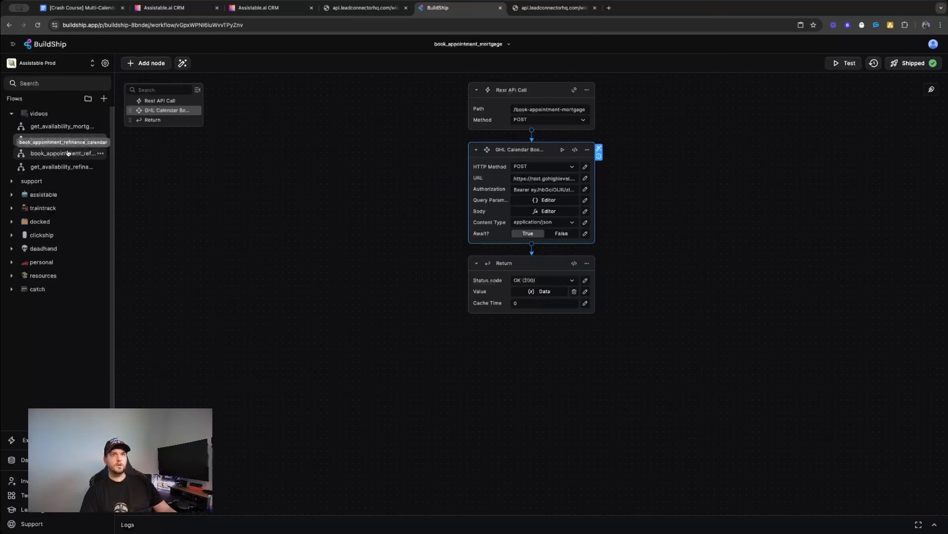
pyautogui.click(584, 211)
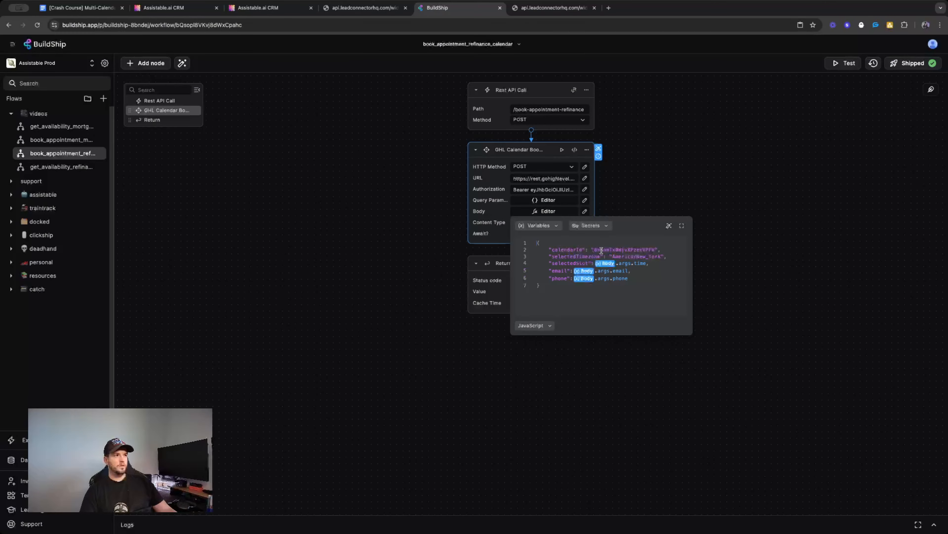
pyautogui.click(357, 205)
pyautogui.click(97, 127)
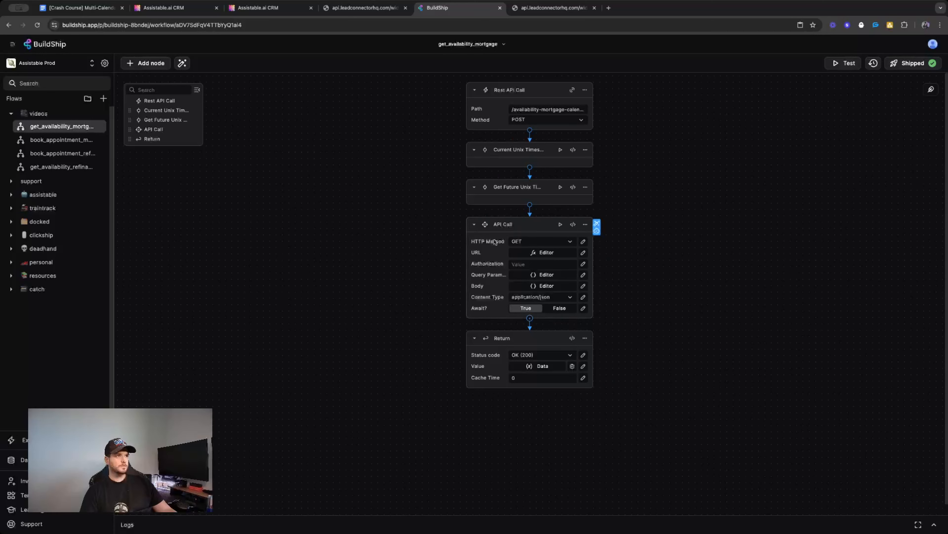
pyautogui.click(583, 253)
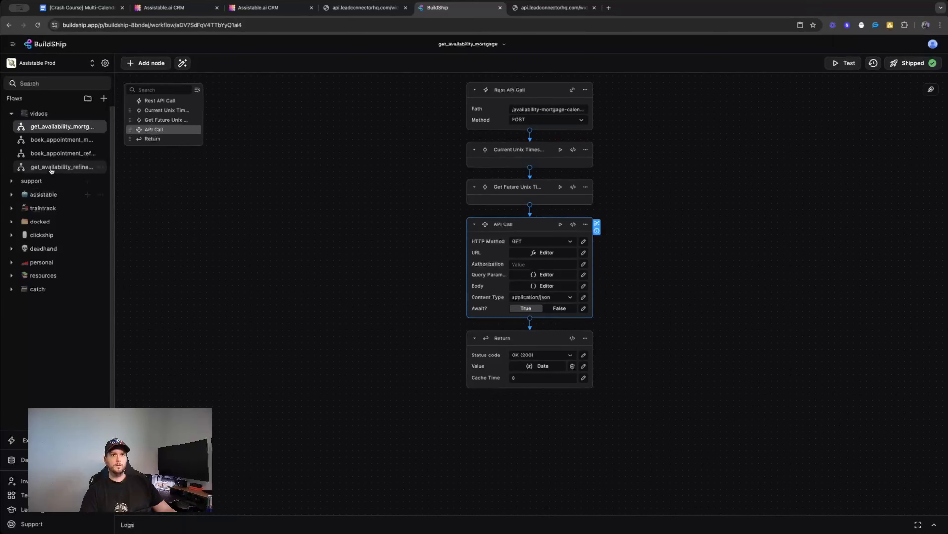
pyautogui.click(62, 167)
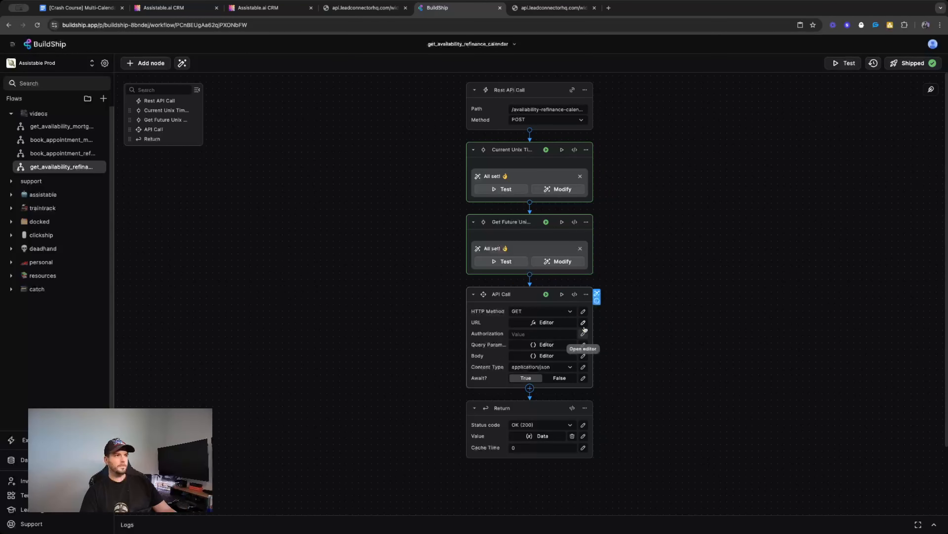
pyautogui.click(583, 322)
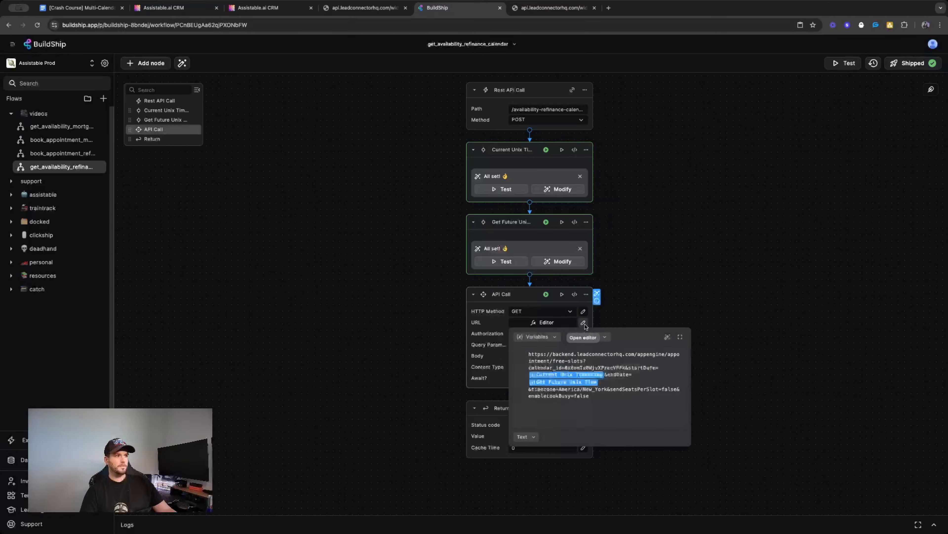
pyautogui.click(370, 250)
pyautogui.click(61, 154)
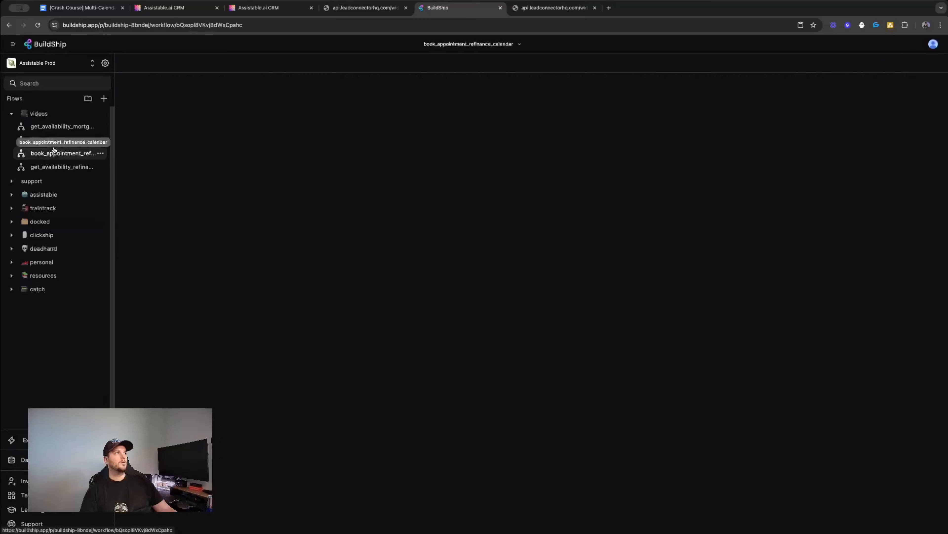
pyautogui.click(53, 168)
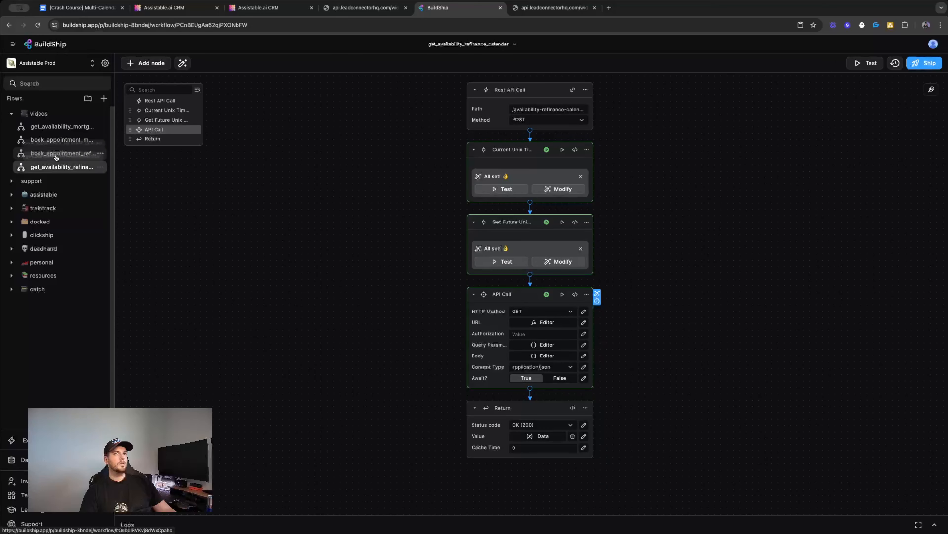
pyautogui.click(57, 154)
pyautogui.click(56, 126)
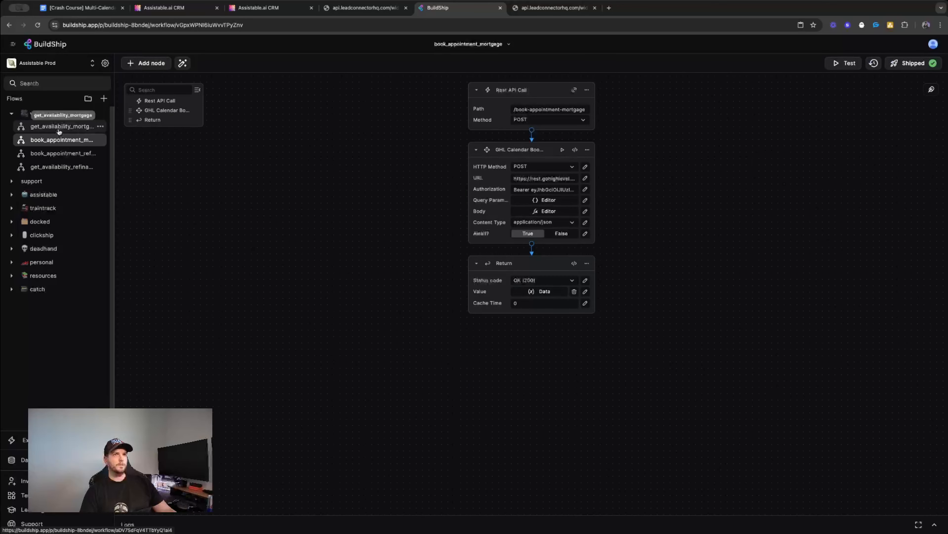
# Close the tools list and select the System Prompt's point 3 refinance instructions
pyautogui.click(257, 7)
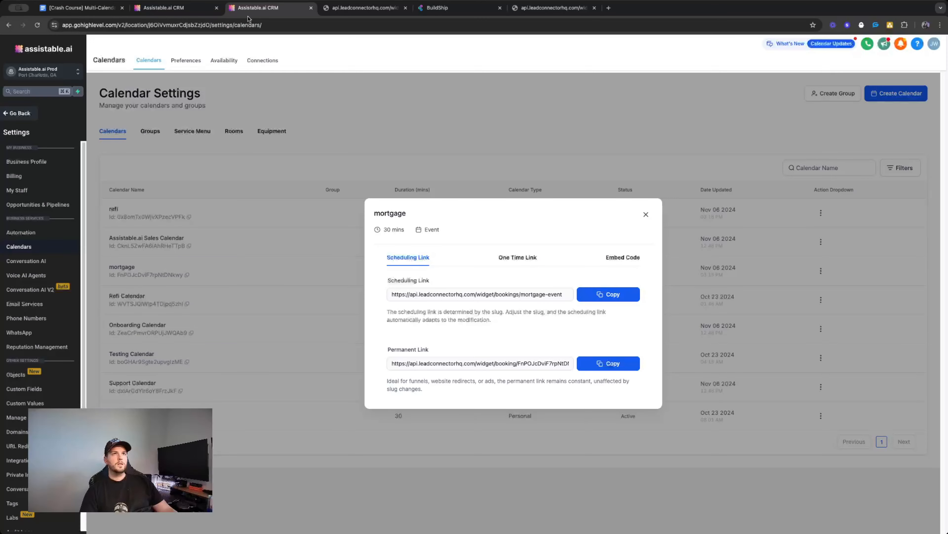
pyautogui.click(164, 7)
pyautogui.click(204, 161)
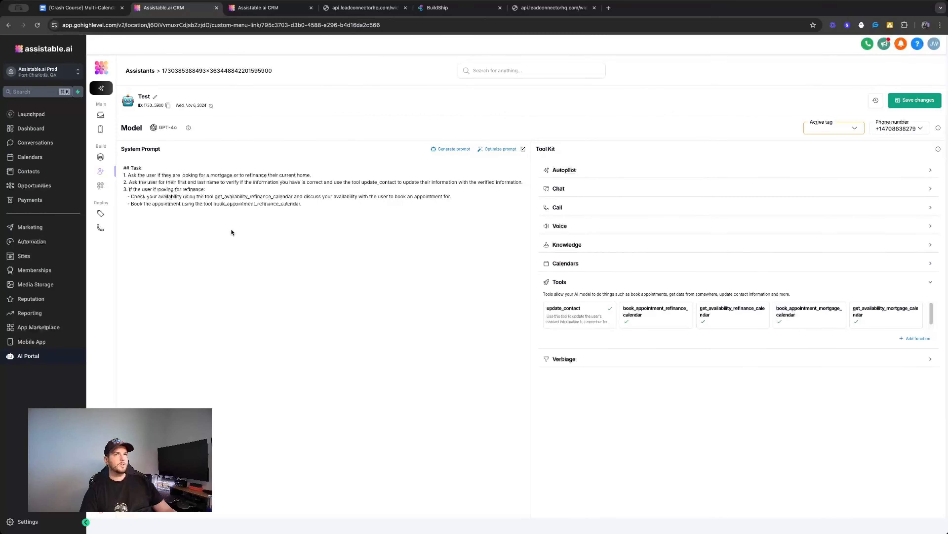
pyautogui.moveTo(123, 189); pyautogui.dragTo(311, 205)
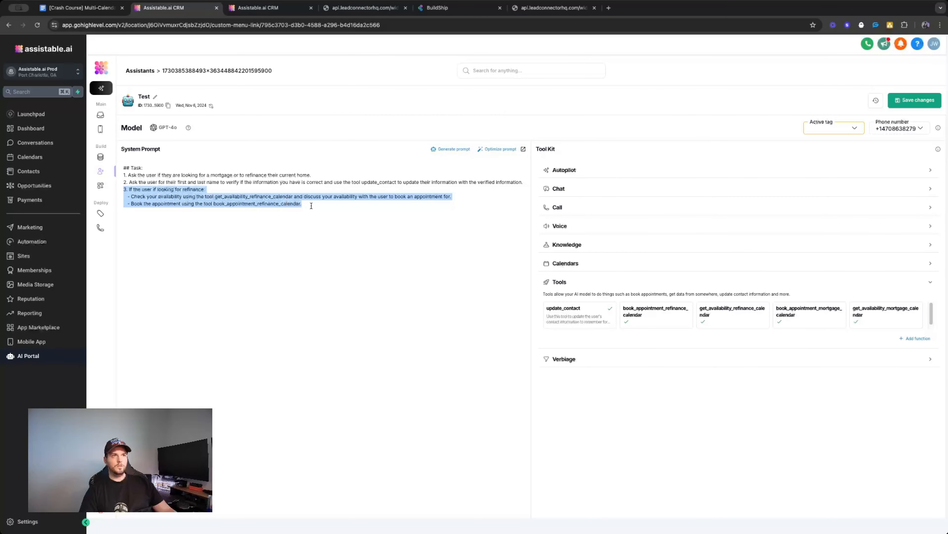
pyautogui.click(310, 205)
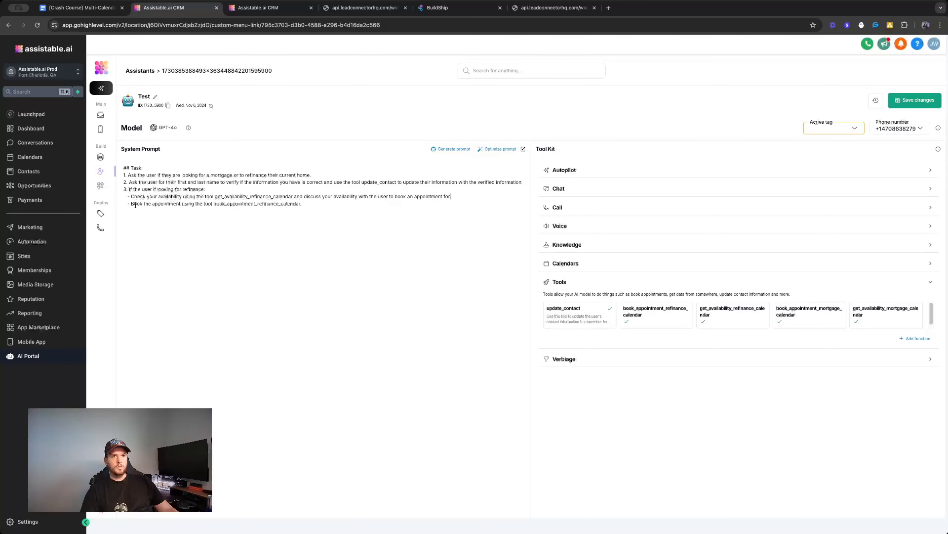
# Reword the booking line to 'Once the user picked a time, book... user's selected appointment'
pyautogui.write('Once the user')
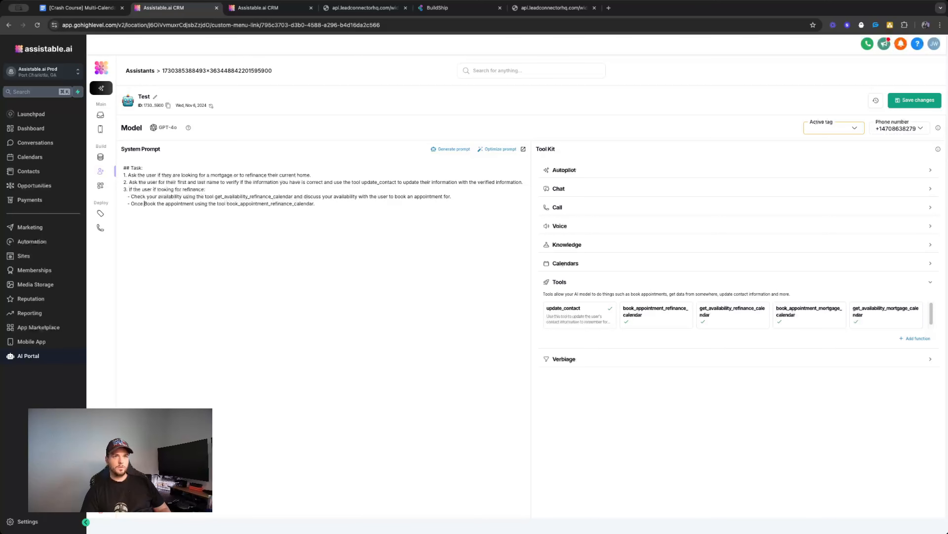
pyautogui.write(' picked a t')
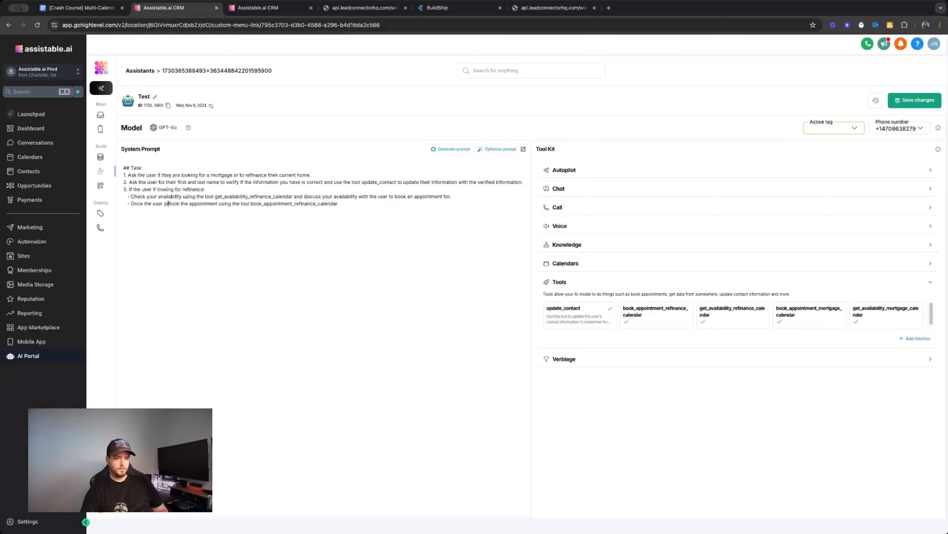
pyautogui.write('ime,')
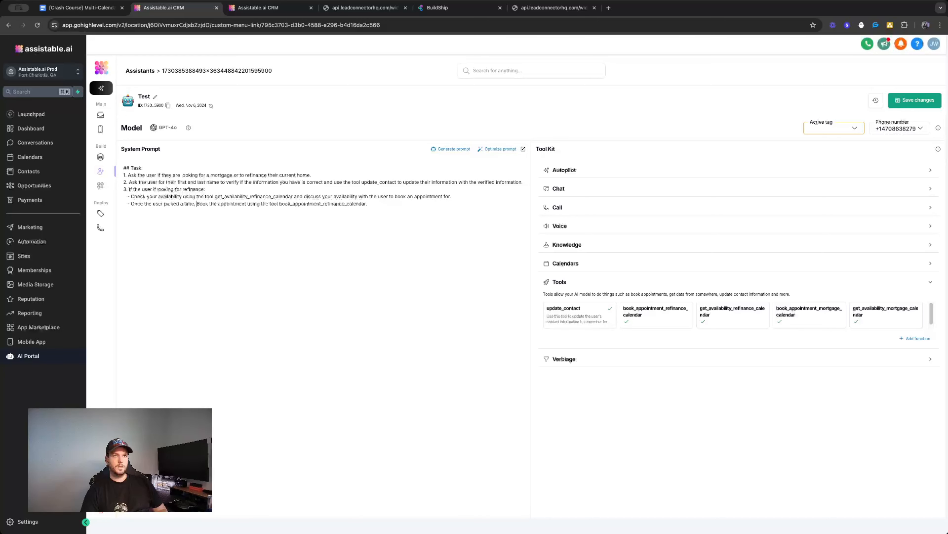
pyautogui.press('Delete')
pyautogui.write('b')
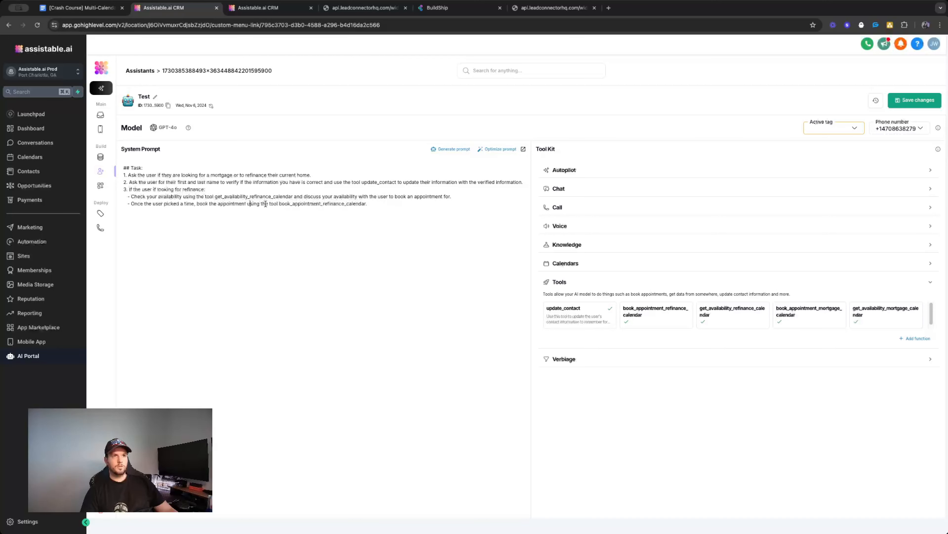
pyautogui.click(218, 205)
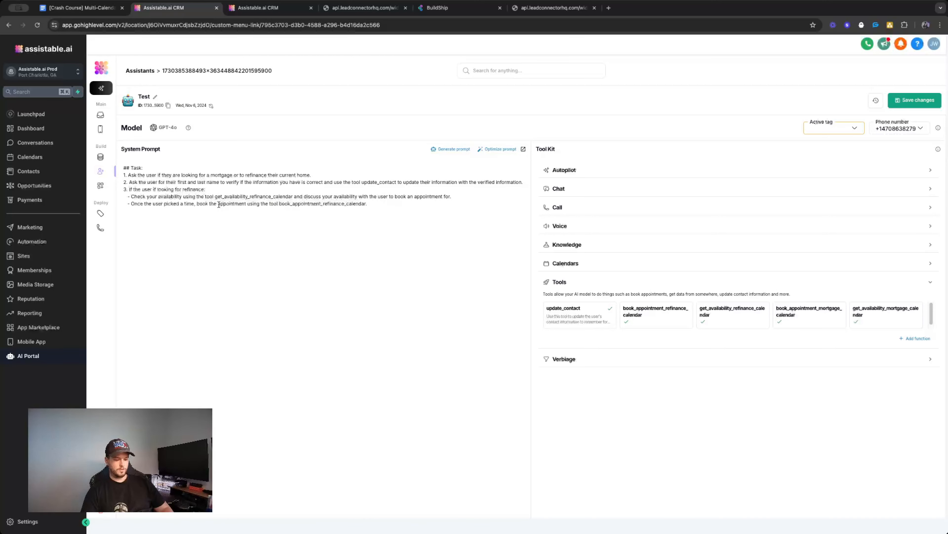
pyautogui.write("user's slec")
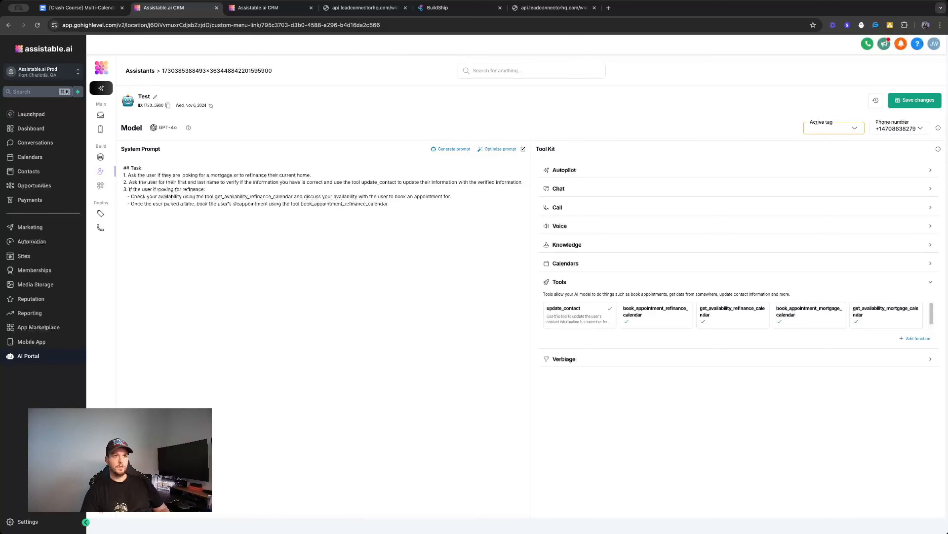
pyautogui.press('BackSpace')
pyautogui.press('BackSpace')
pyautogui.press('BackSpace')
pyautogui.write('elected')
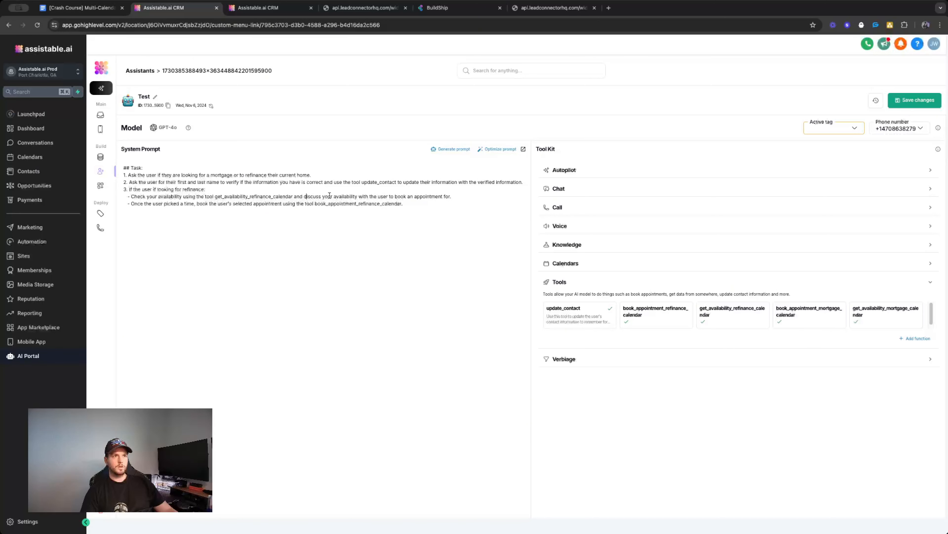
# Cut 'to book an appointment for' from the availability line and start a '##' heading below
pyautogui.click(374, 196)
pyautogui.moveTo(388, 197); pyautogui.dragTo(451, 196)
pyautogui.press('BackSpace')
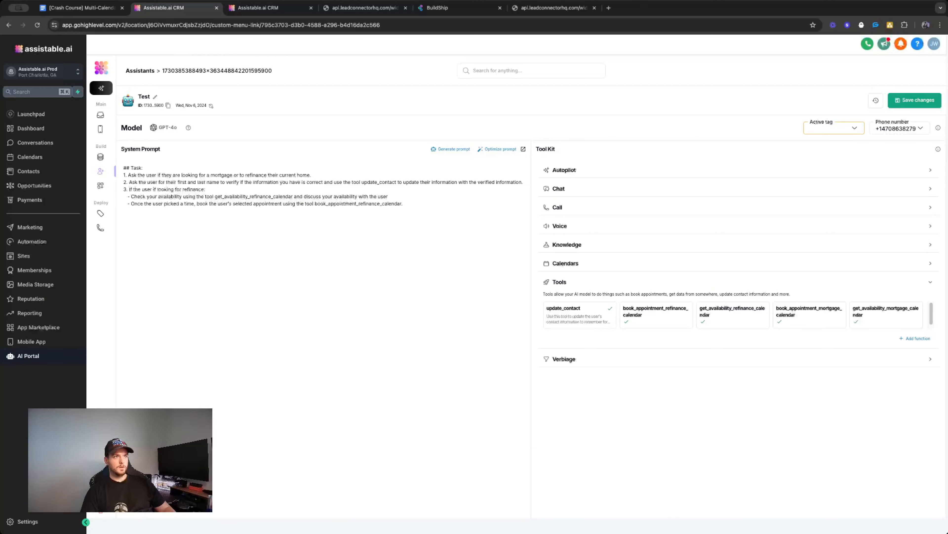
pyautogui.write('.')
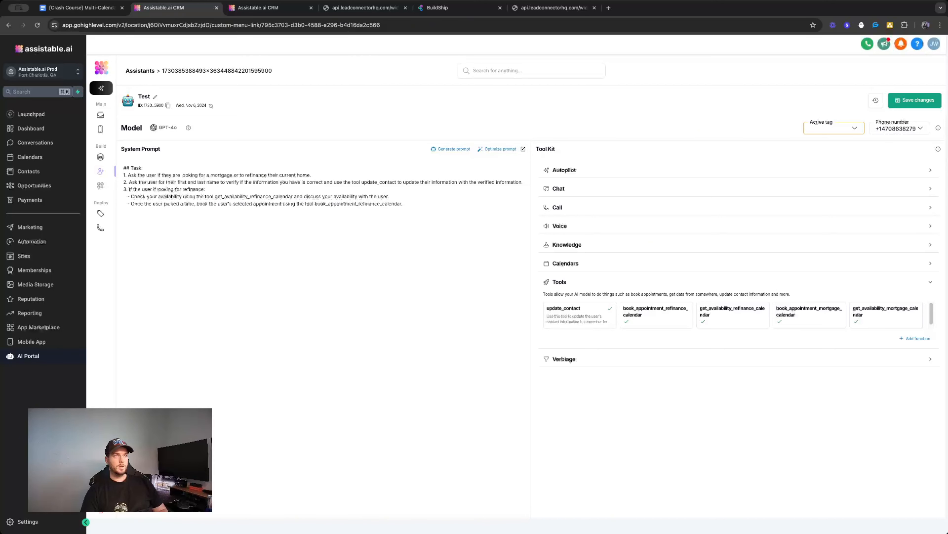
pyautogui.click(454, 207)
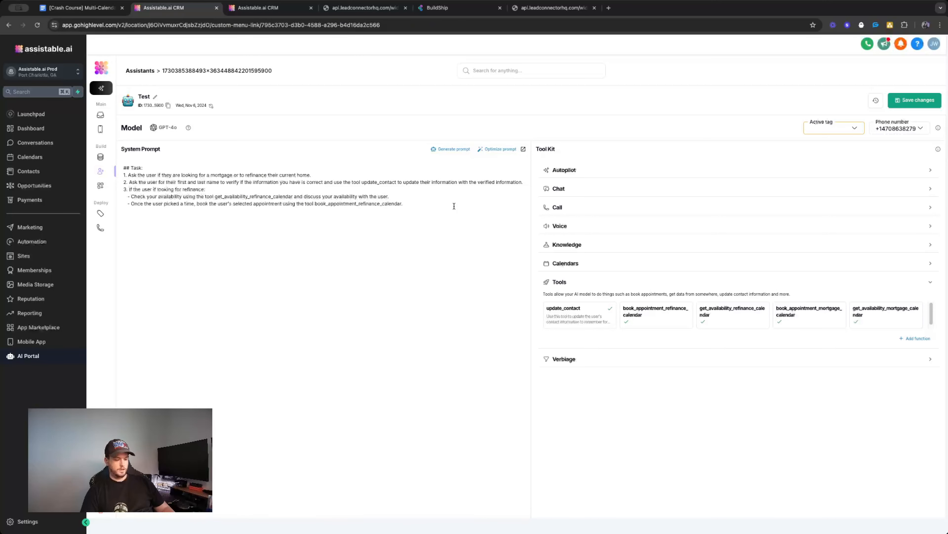
pyautogui.press('Return')
pyautogui.press('Return')
pyautogui.press('Return')
pyautogui.write('## Important')
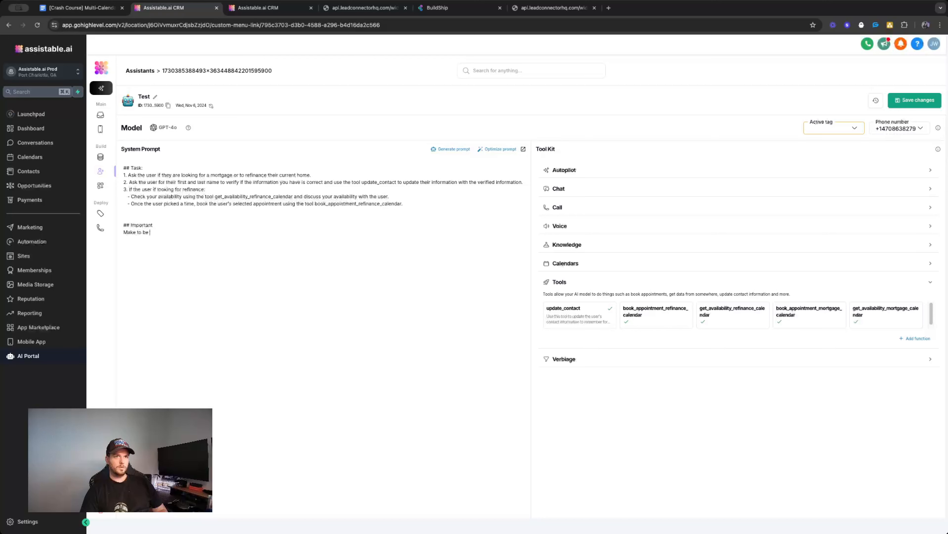
# Under '## Important', ask for concise responses and to give only a few items when listing data
pyautogui.press('BackSpace')
pyautogui.write('ise in all of your re')
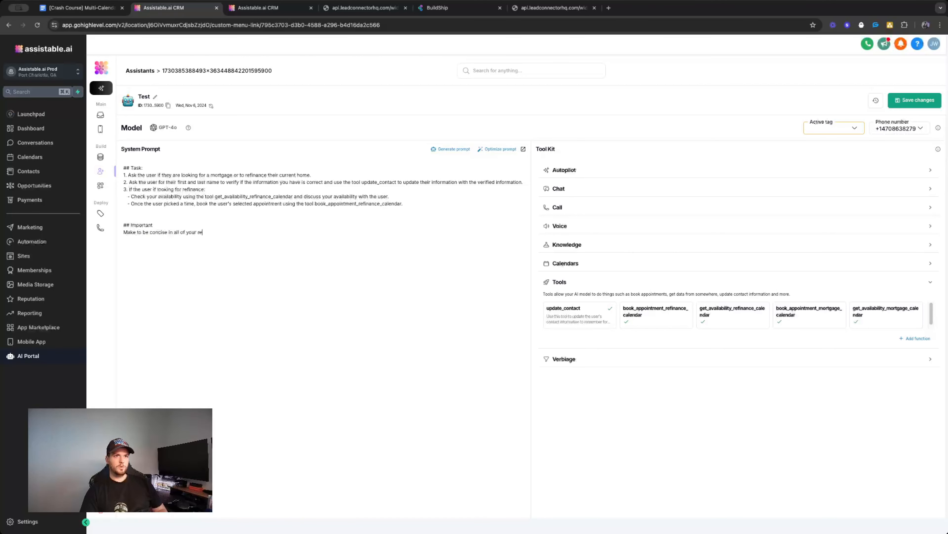
pyautogui.write('sponses. Make sure when g')
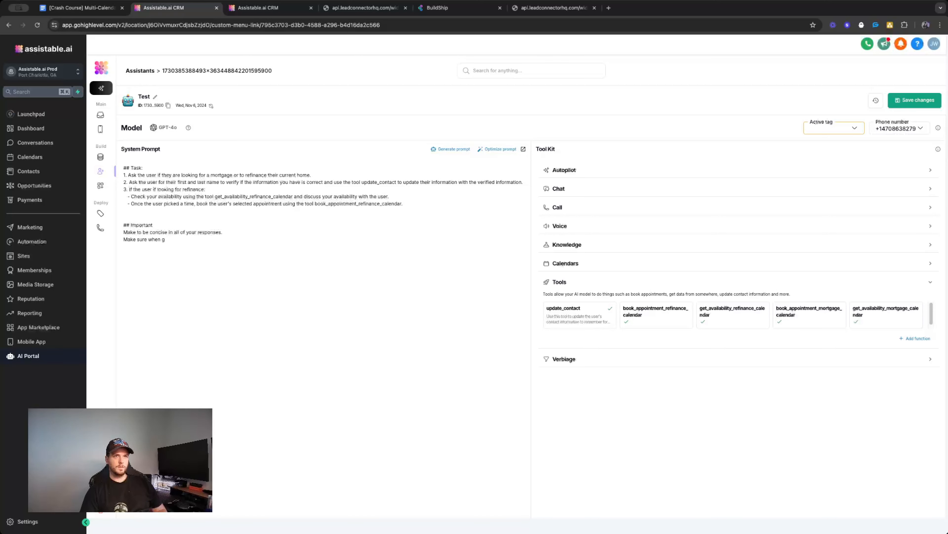
pyautogui.write('iv')
pyautogui.press('BackSpace')
pyautogui.write('iving the user')
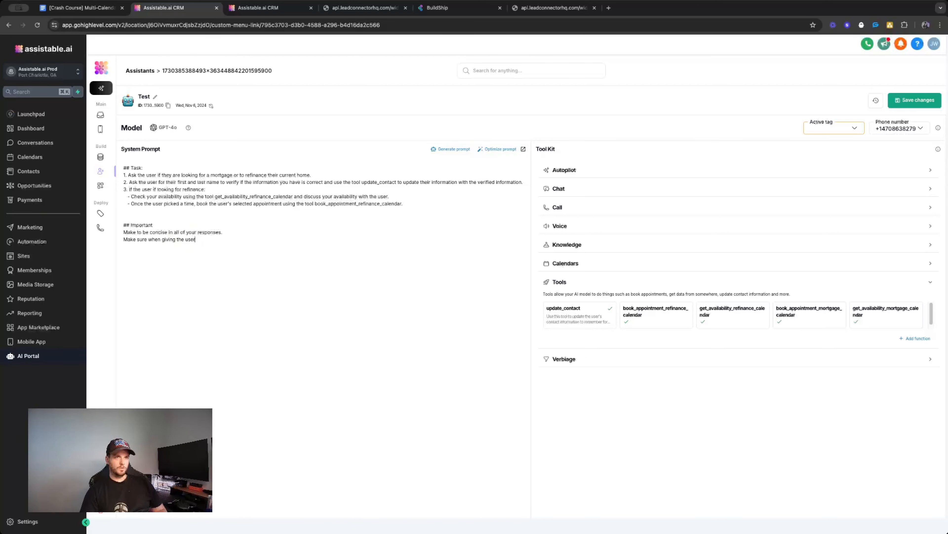
pyautogui.write(' a list of data, to only')
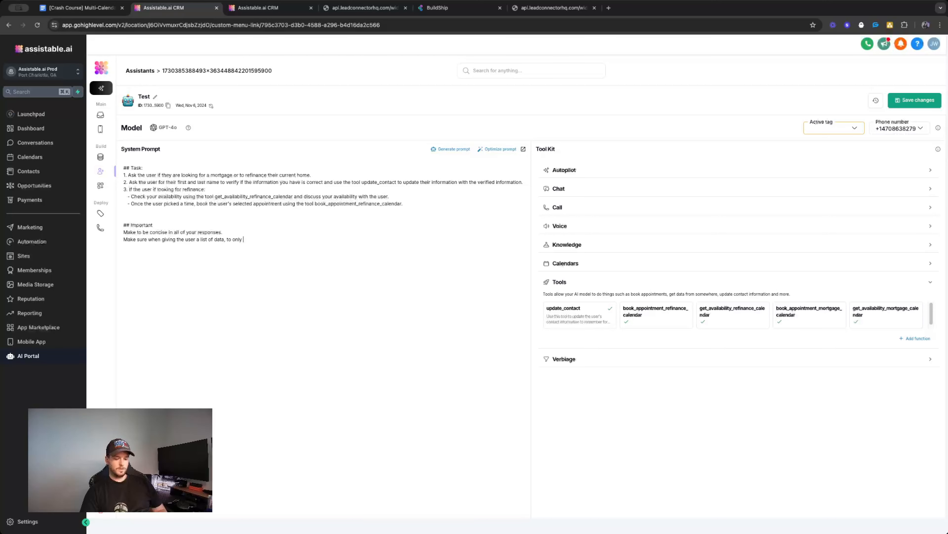
pyautogui.write(' give a few options to not over')
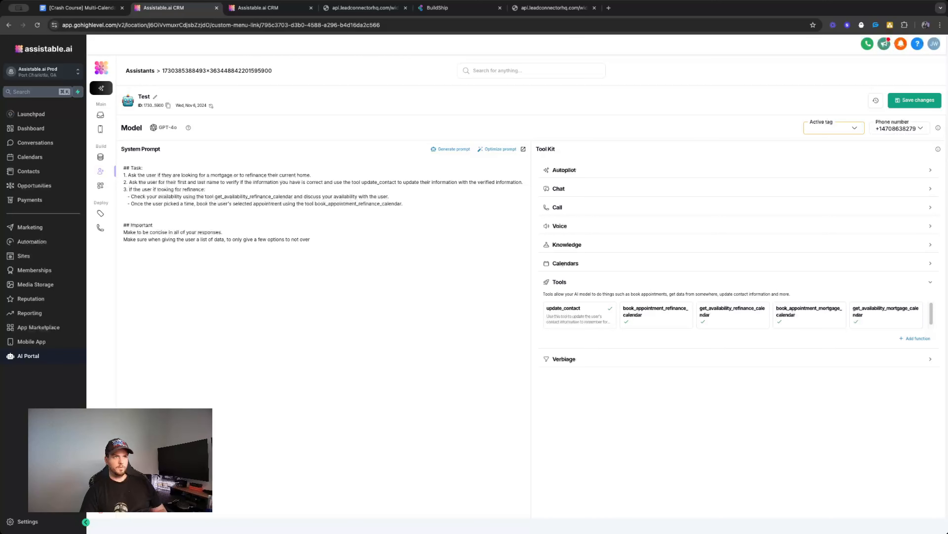
# Finish the Important line and duplicate the three-line refinance step directly below it
pyautogui.write('them.')
pyautogui.click(263, 189)
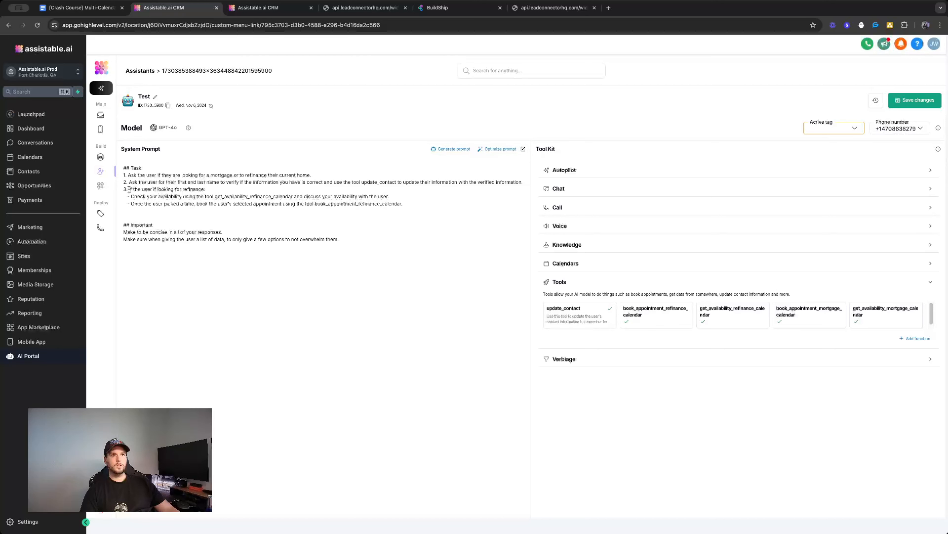
pyautogui.moveTo(125, 190); pyautogui.dragTo(411, 205)
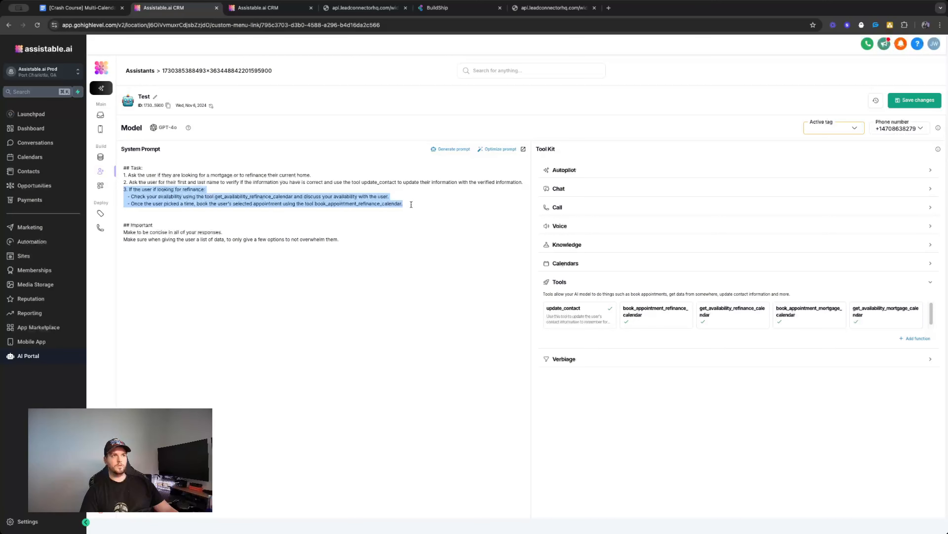
pyautogui.hotkey('ctrl', 'c')
pyautogui.click(411, 204)
pyautogui.press('Return')
pyautogui.hotkey('ctrl', 'v')
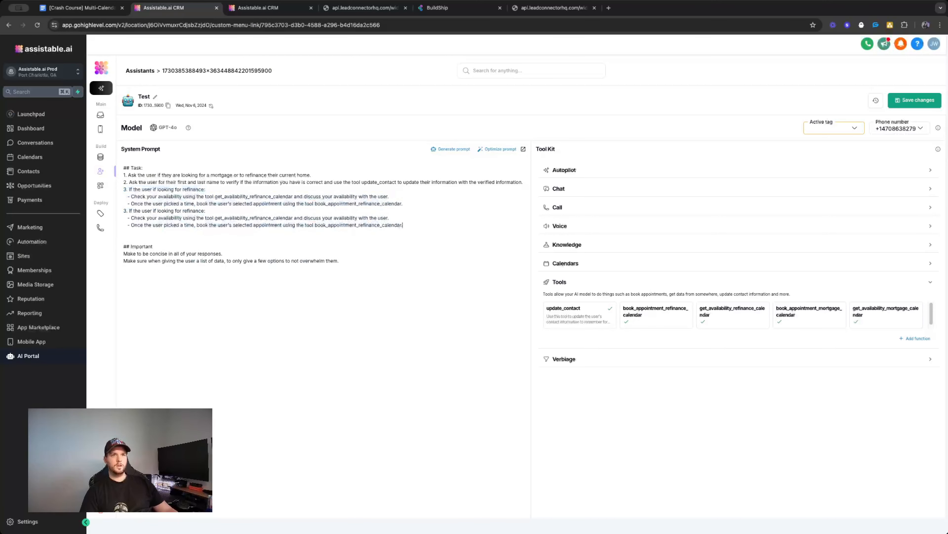
# Change the copied step to mortgage, booking with book_appointment_mortgage_calendar
pyautogui.doubleClick(191, 211)
pyautogui.write('mortgage')
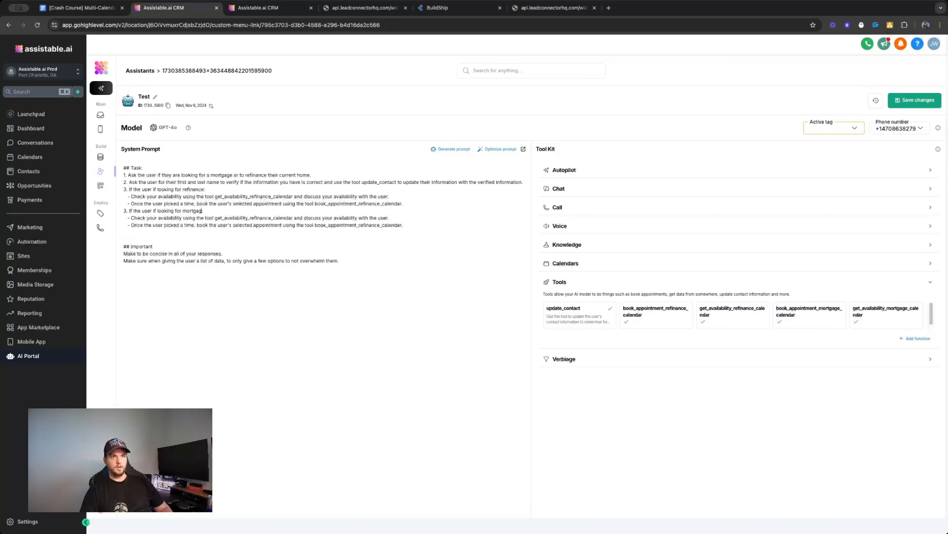
pyautogui.doubleClick(808, 308)
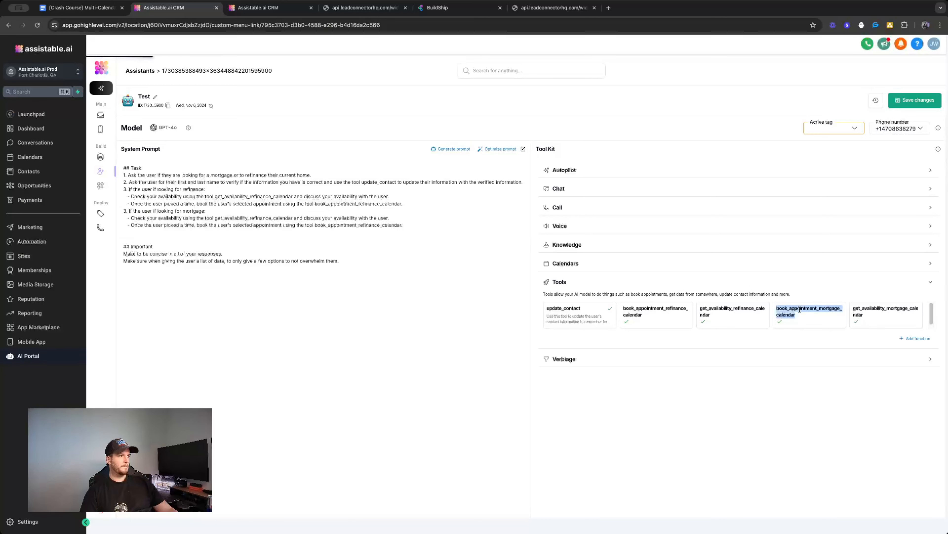
pyautogui.moveTo(315, 225); pyautogui.dragTo(402, 224)
pyautogui.hotkey('ctrl', 'v')
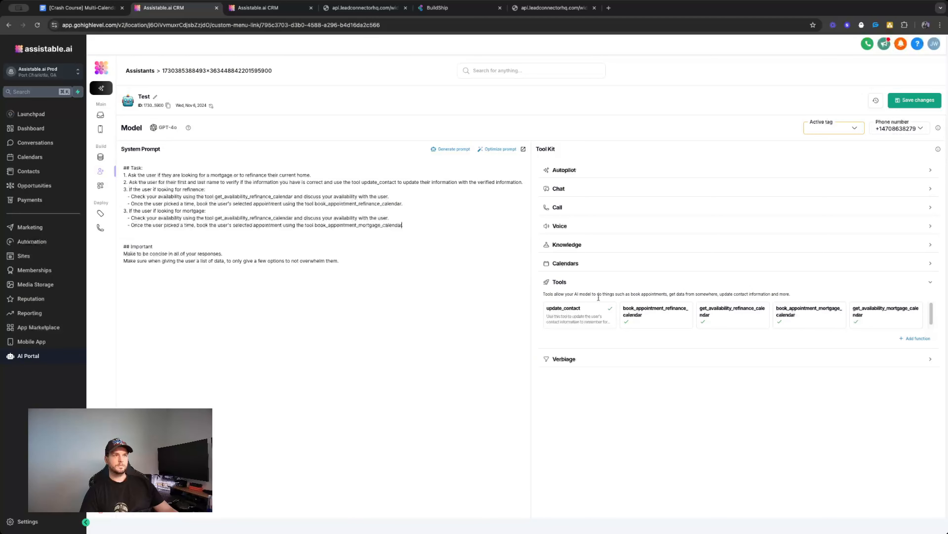
pyautogui.doubleClick(864, 311)
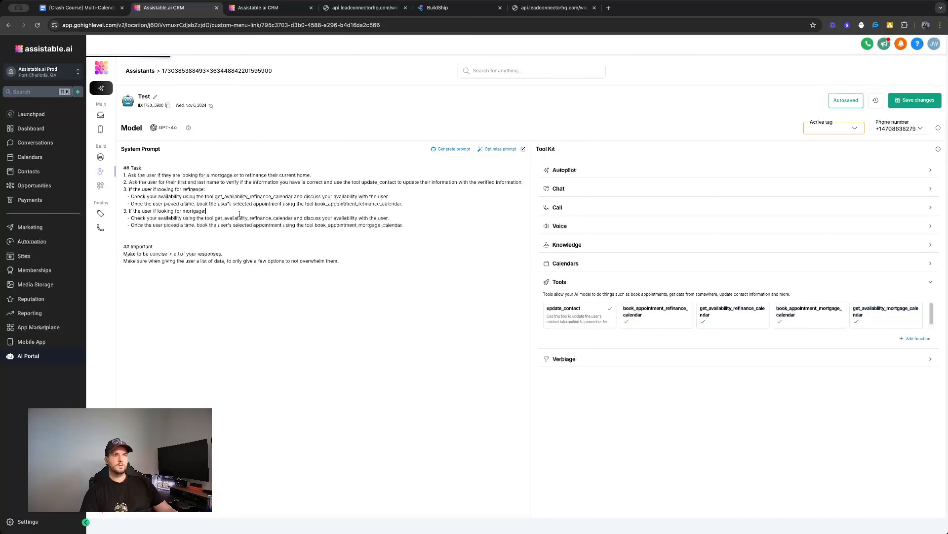
# Use get_availability_mortgage_calendar in the mortgage step and renumber it from 3 to 4
pyautogui.doubleClick(232, 218)
pyautogui.hotkey('ctrl', 'v')
pyautogui.click(347, 240)
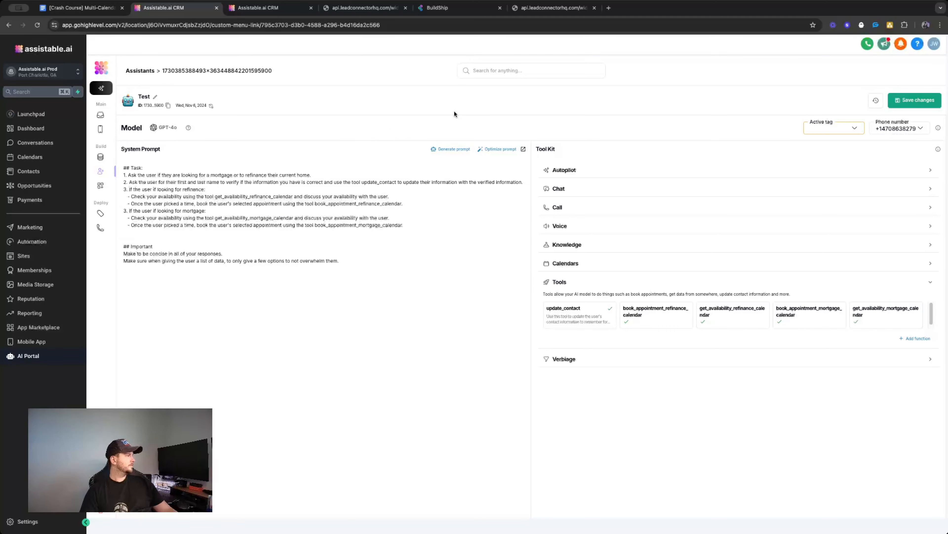
pyautogui.tripleClick(180, 176)
pyautogui.click(160, 174)
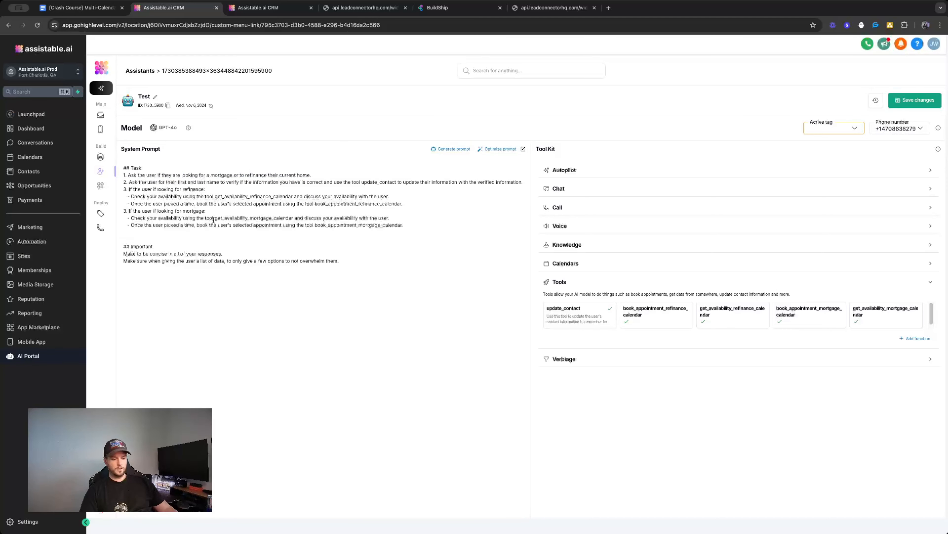
pyautogui.press('BackSpace')
pyautogui.write('4')
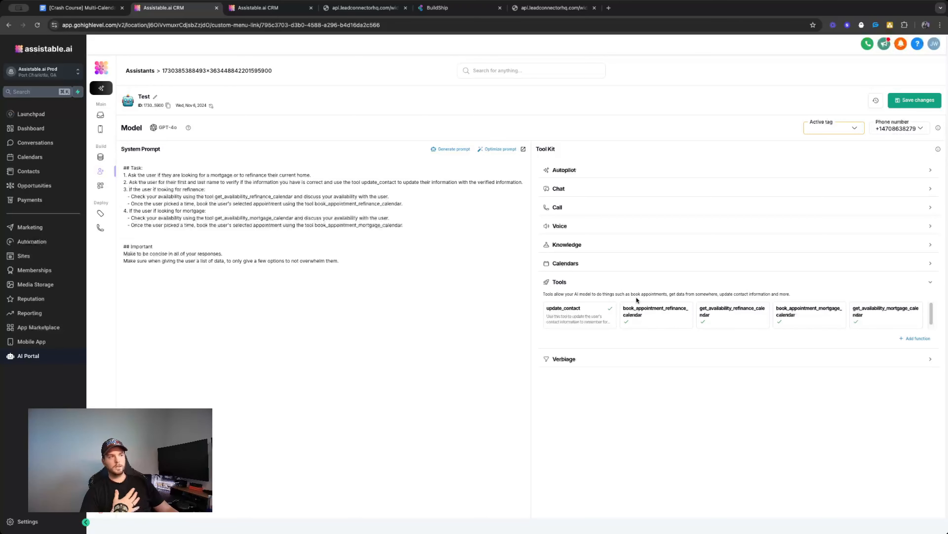
# Review the five attached tools: update_contact plus refinance and mortgage availability and booking tools
pyautogui.doubleClick(634, 307)
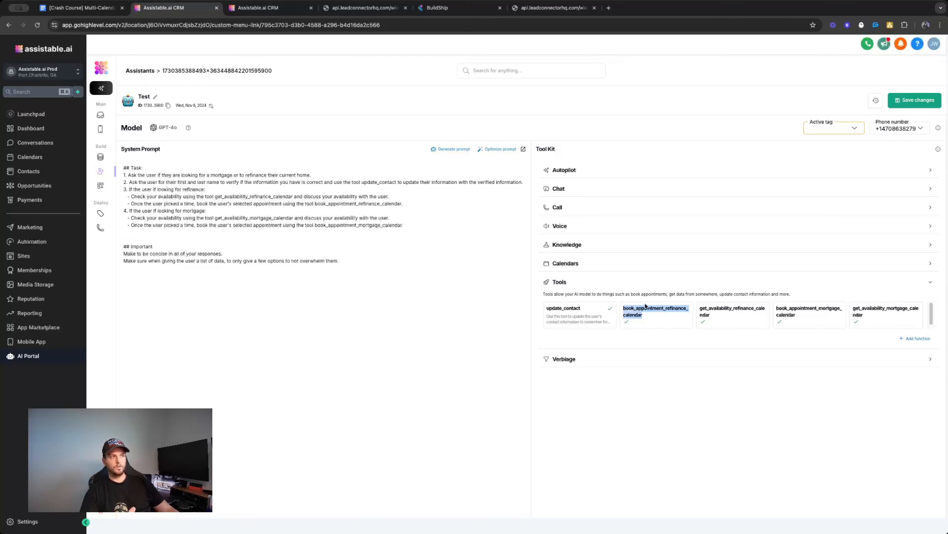
pyautogui.doubleClick(579, 307)
pyautogui.click(653, 313)
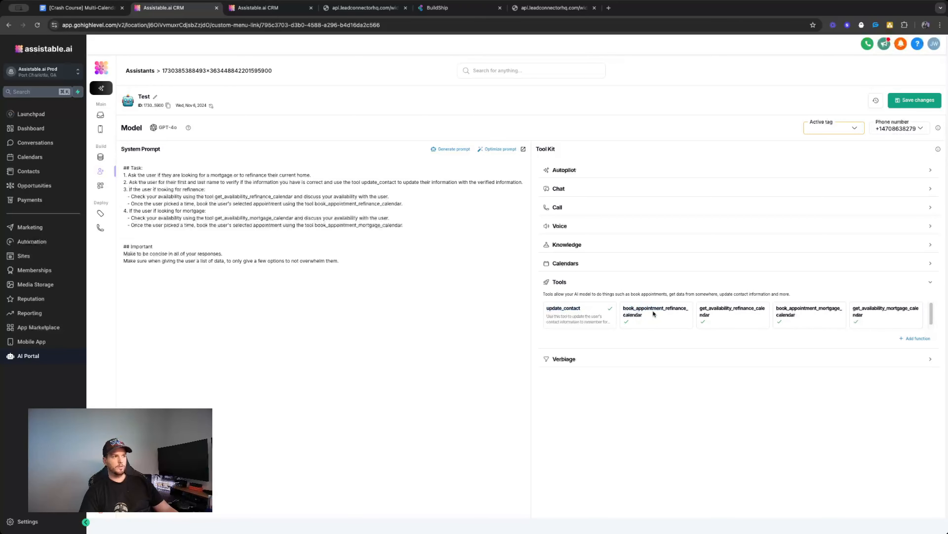
pyautogui.doubleClick(780, 313)
pyautogui.doubleClick(721, 307)
pyautogui.doubleClick(861, 308)
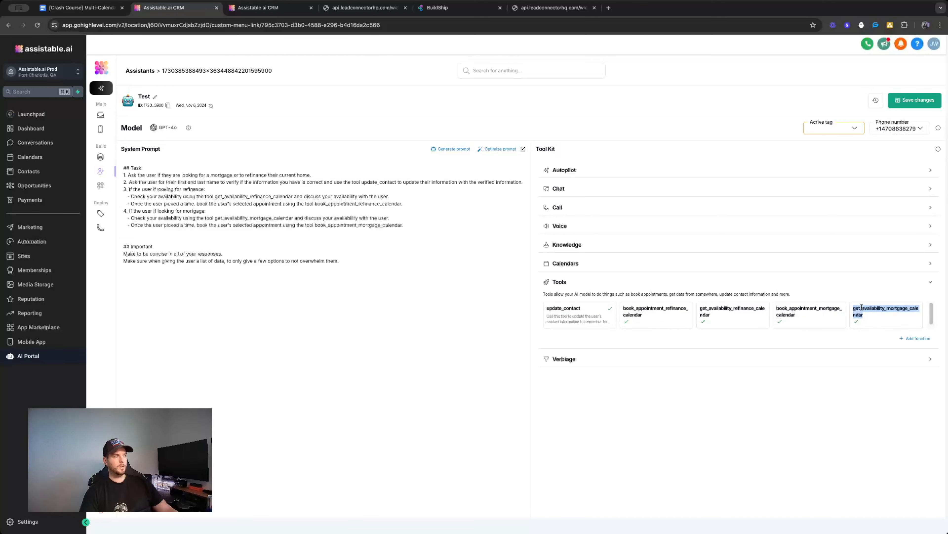
pyautogui.doubleClick(564, 308)
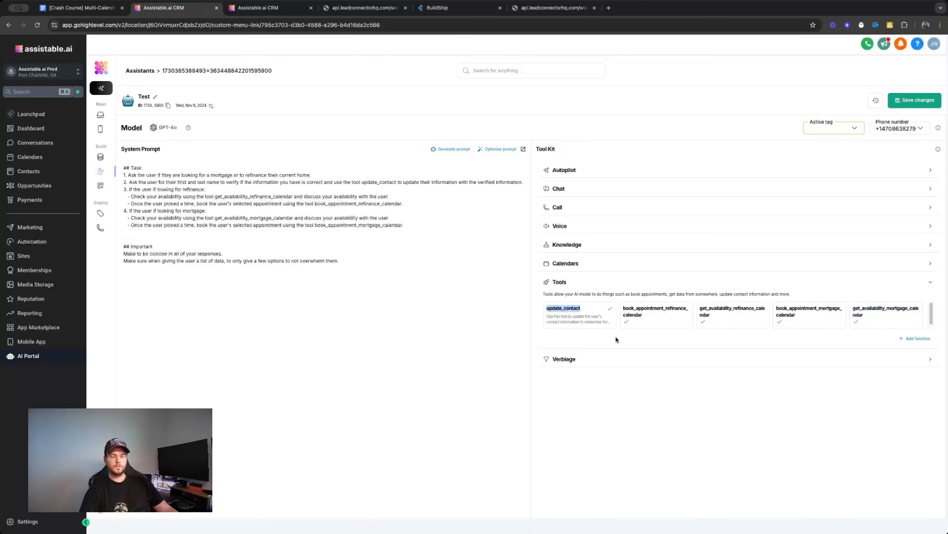
pyautogui.tripleClick(578, 319)
pyautogui.click(272, 245)
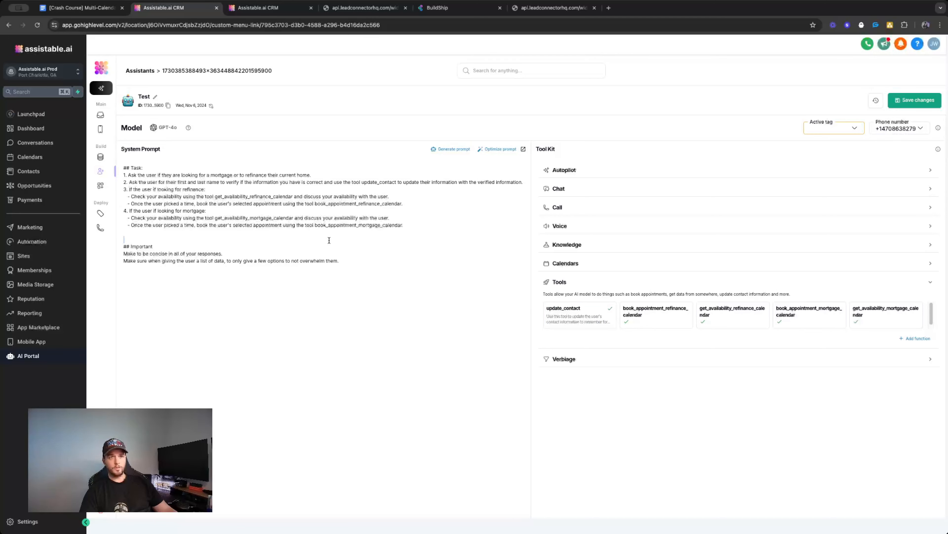
# Review the prompt's steps 1–2, refinance lines and Important section, then save the changes
pyautogui.tripleClick(229, 202)
pyautogui.tripleClick(237, 197)
pyautogui.click(248, 181)
pyautogui.tripleClick(248, 181)
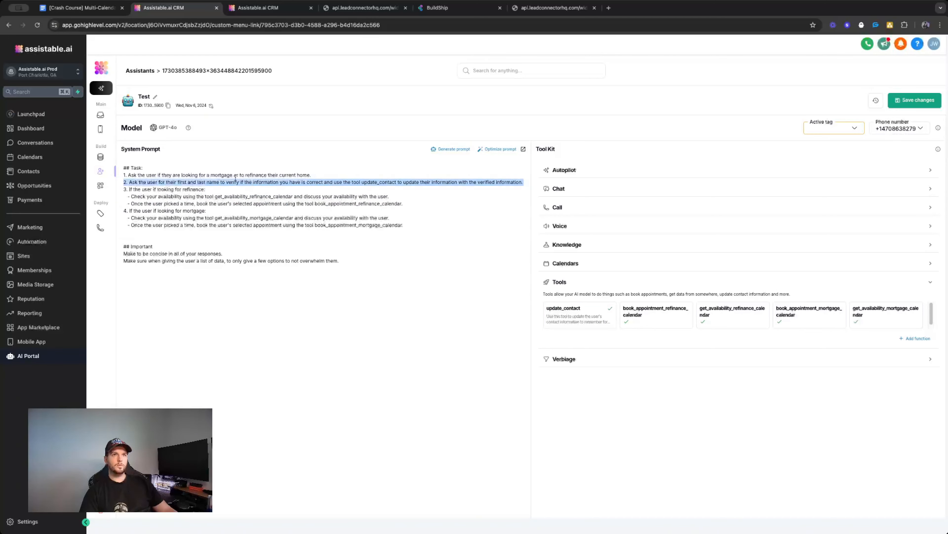
pyautogui.click(248, 182)
pyautogui.tripleClick(202, 175)
pyautogui.doubleClick(254, 182)
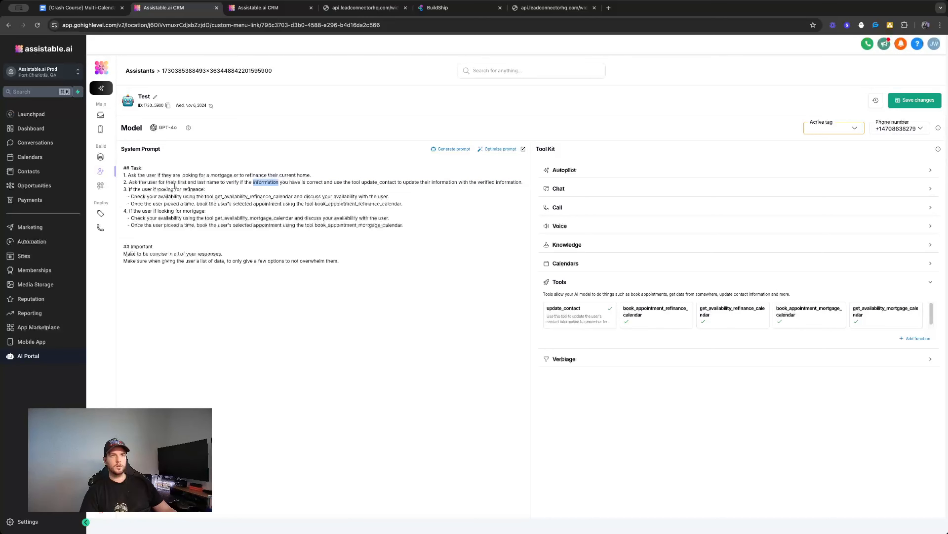
pyautogui.click(232, 192)
pyautogui.doubleClick(242, 204)
pyautogui.click(283, 230)
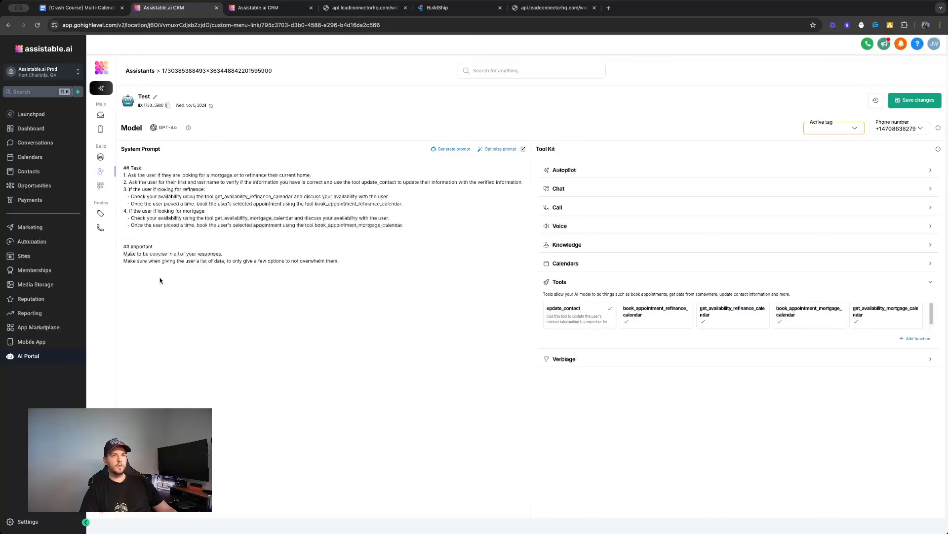
pyautogui.doubleClick(209, 254)
pyautogui.click(350, 260)
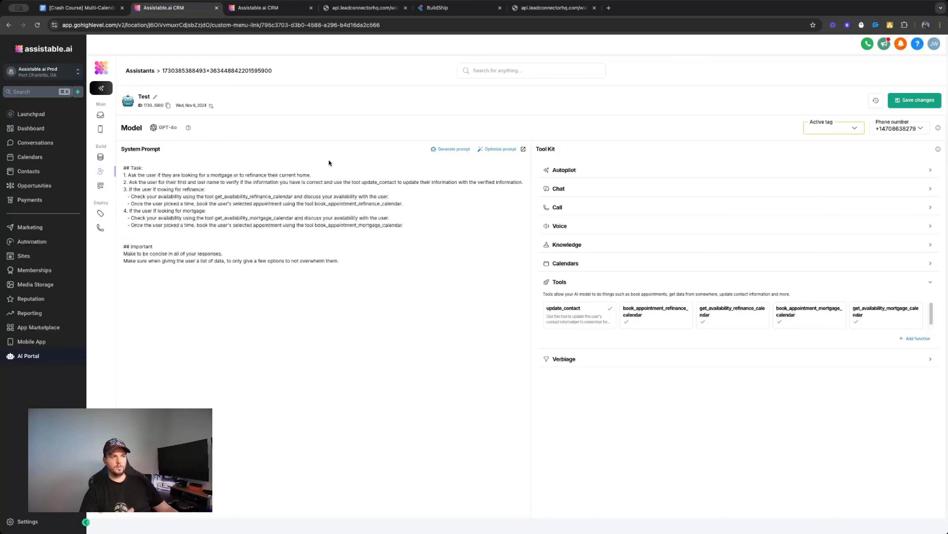
pyautogui.click(915, 99)
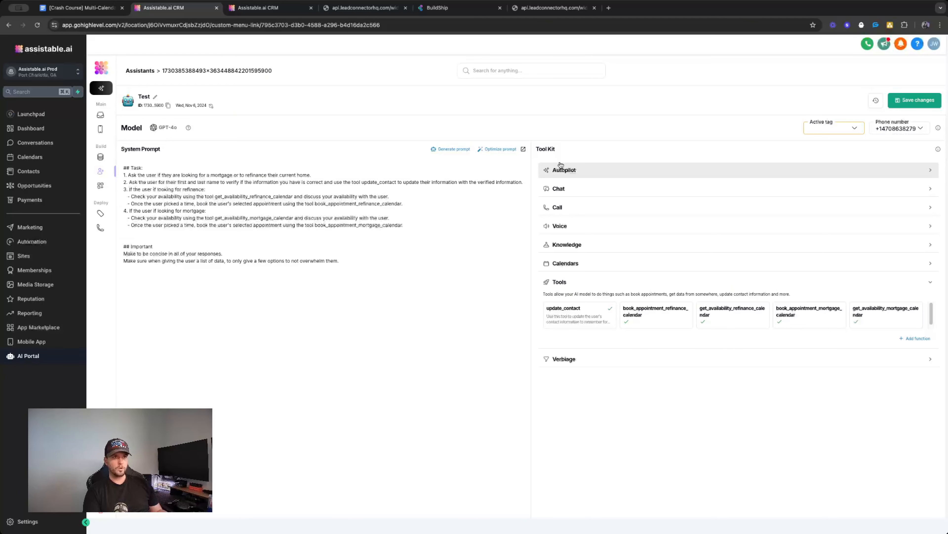
# Open the CRM contact record, reload it and dismiss the Facebook integration warning
pyautogui.click(267, 13)
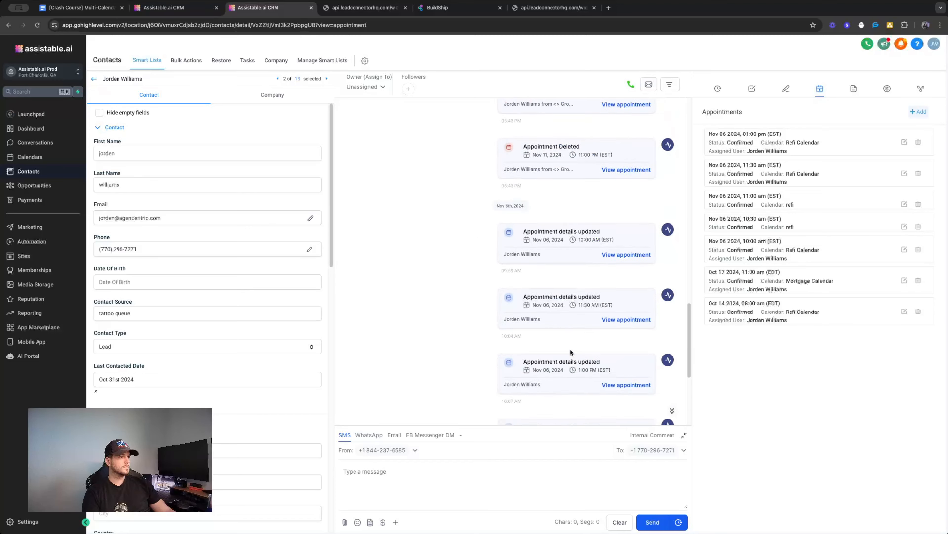
pyautogui.click(37, 25)
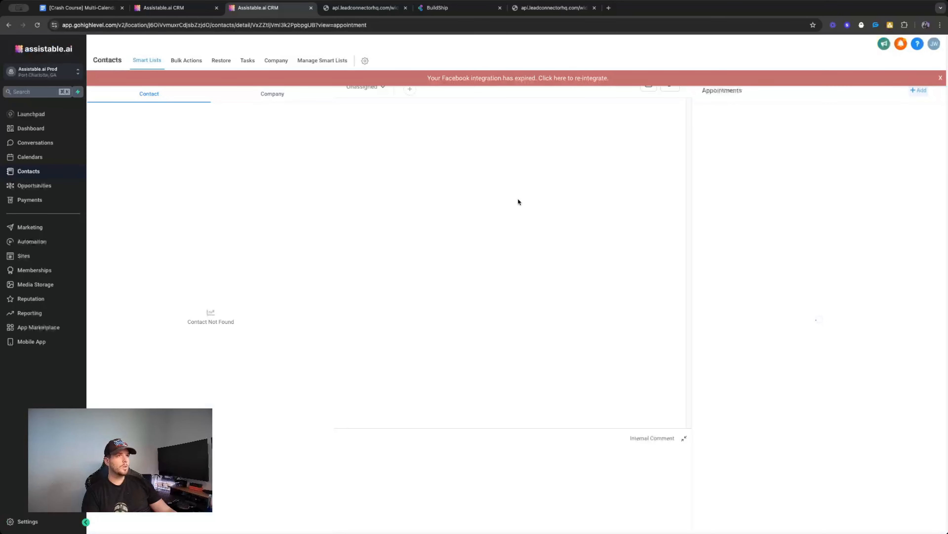
pyautogui.click(941, 77)
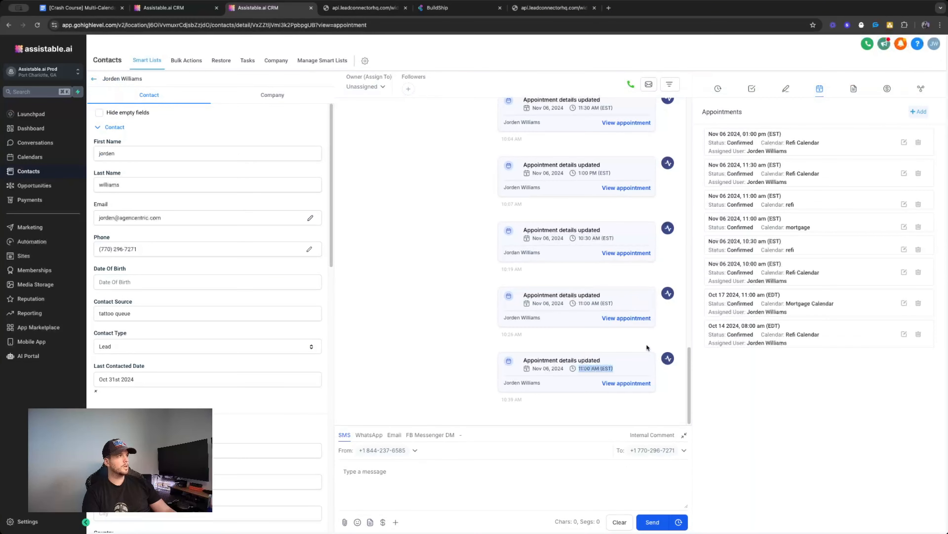
# Inspect the Nov 06 11:00 am mortgage calendar appointment in the Appointments panel
pyautogui.tripleClick(794, 226)
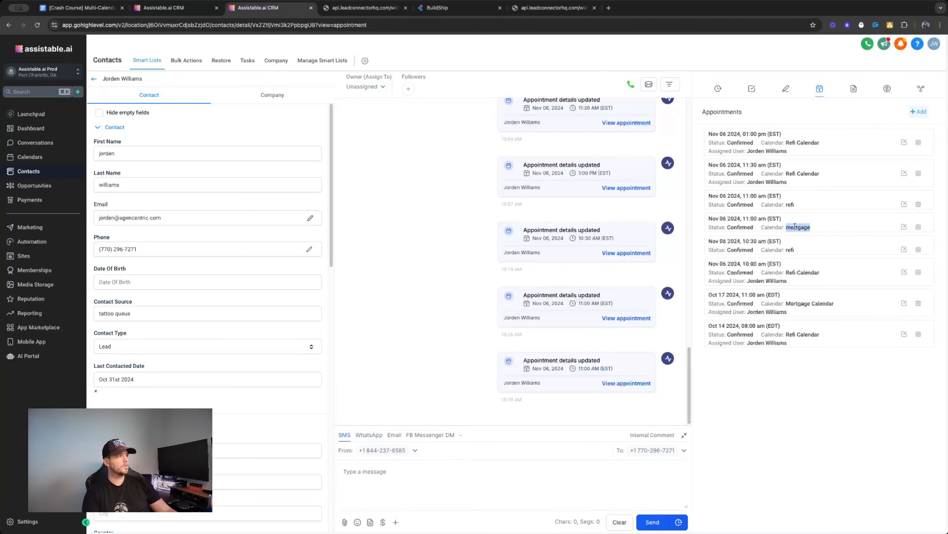
pyautogui.tripleClick(752, 218)
pyautogui.click(747, 218)
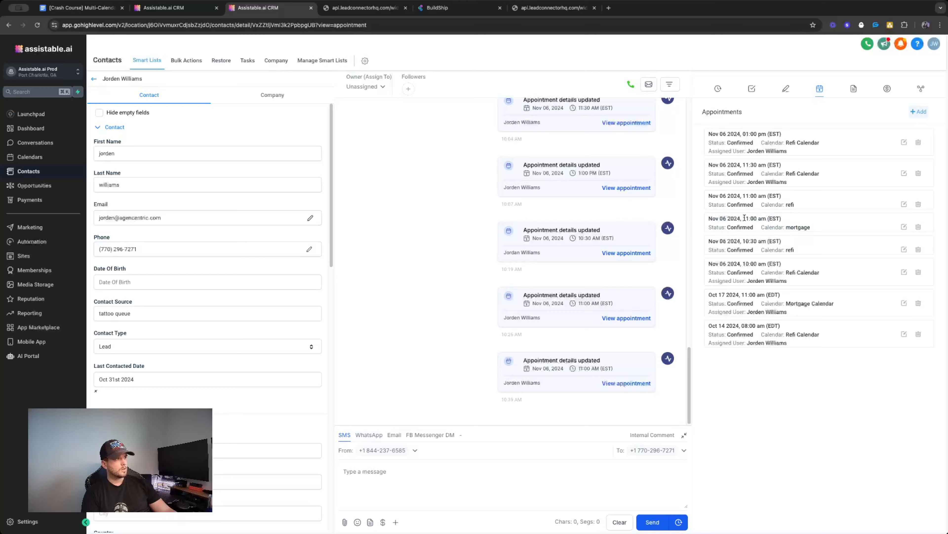
pyautogui.moveTo(746, 218); pyautogui.dragTo(755, 218)
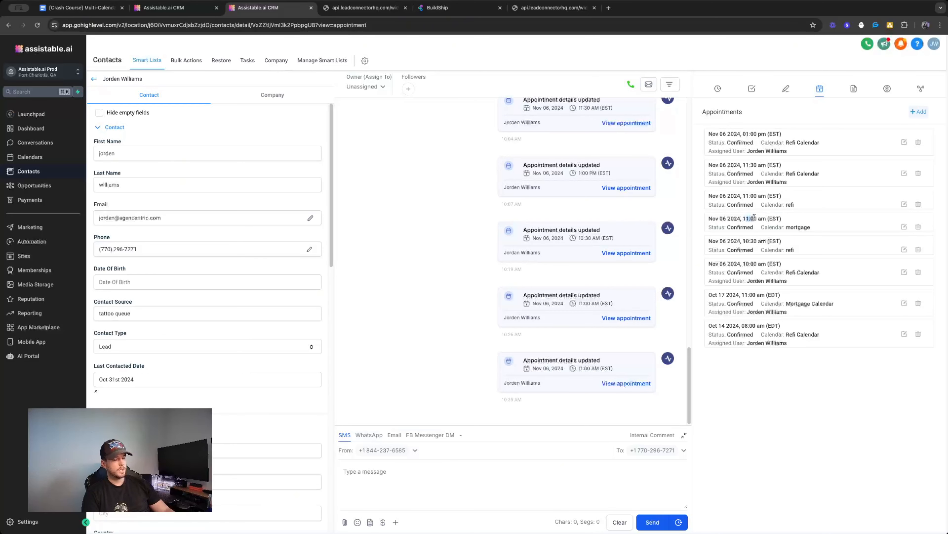
pyautogui.click(757, 215)
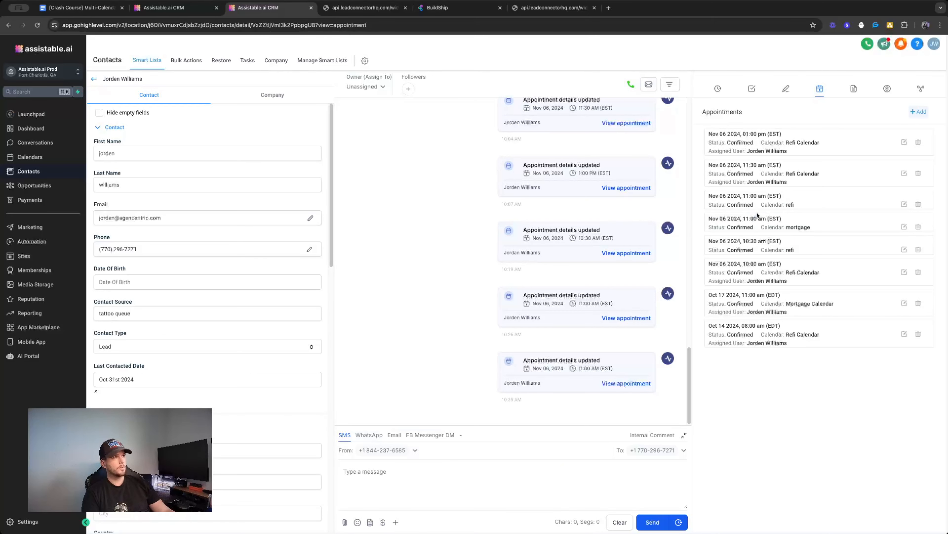
pyautogui.doubleClick(757, 214)
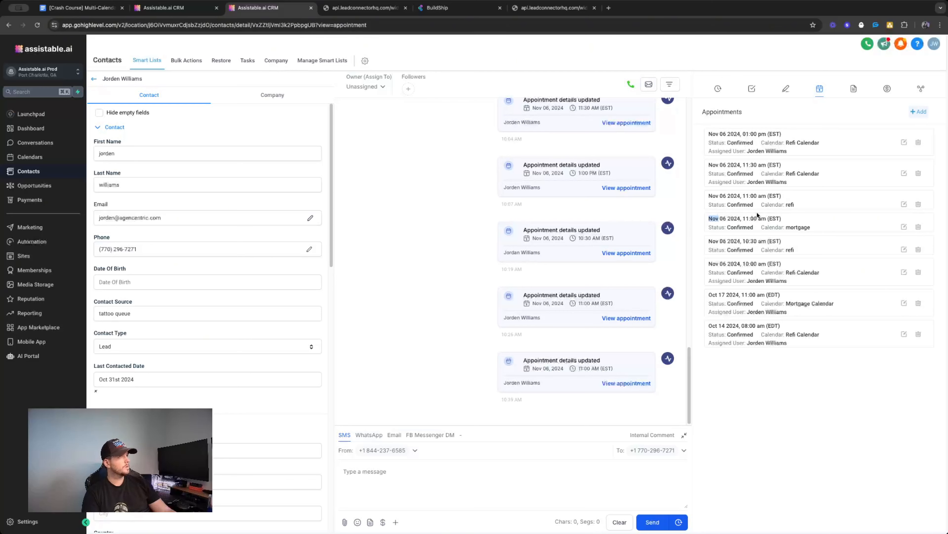
pyautogui.click(775, 210)
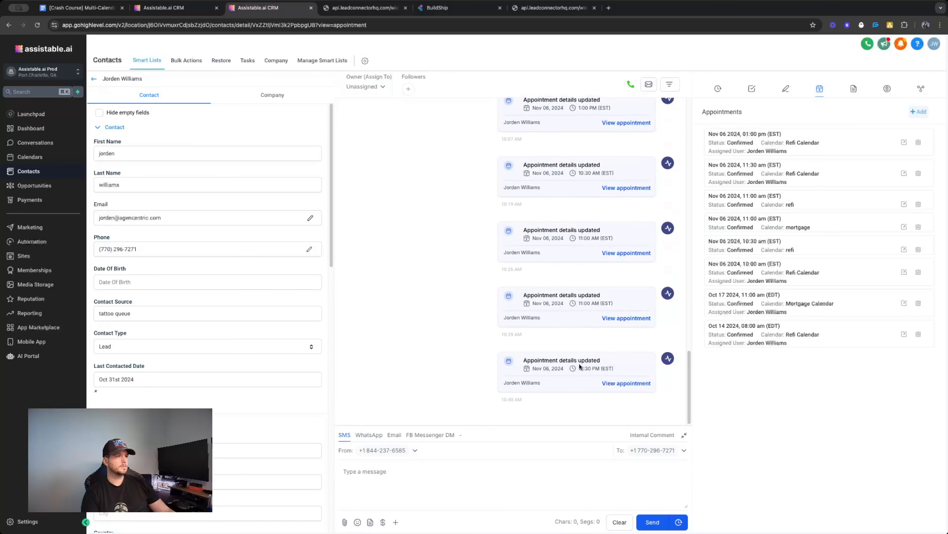
# Reload the contact page for the new 12:30 PM booking and dismiss the Facebook warning
pyautogui.doubleClick(588, 369)
pyautogui.click(37, 24)
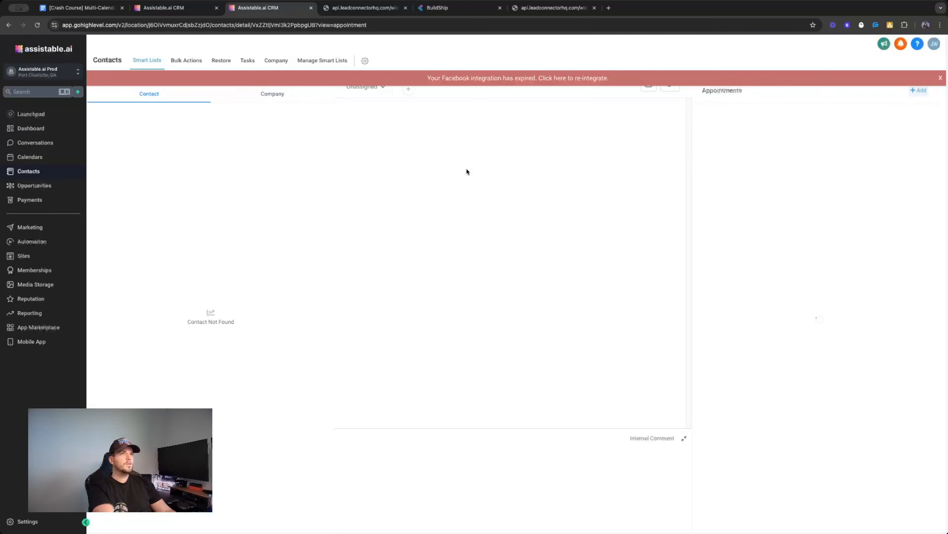
pyautogui.click(941, 78)
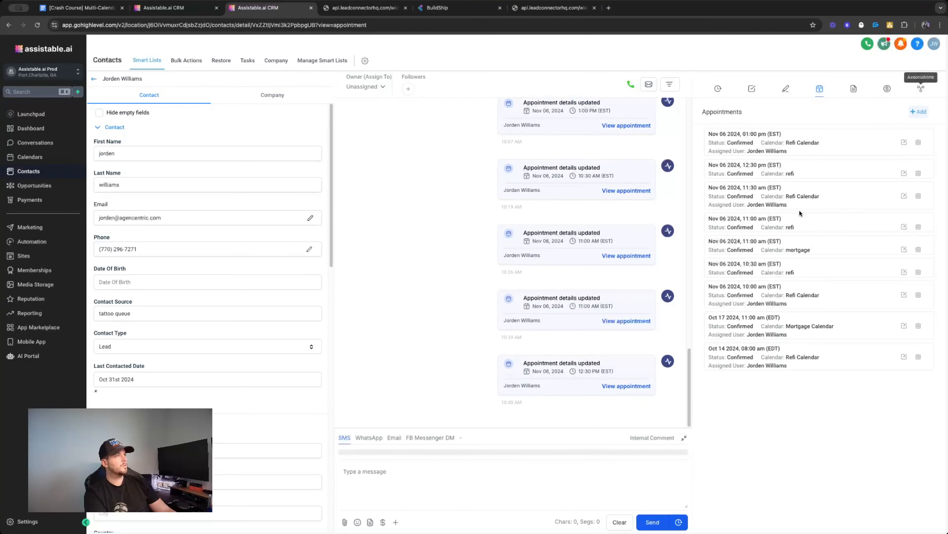
# Confirm the 12:30 pm refi and 11:00 am mortgage appointments, then return to the Test assistant
pyautogui.doubleClick(791, 173)
pyautogui.doubleClick(794, 249)
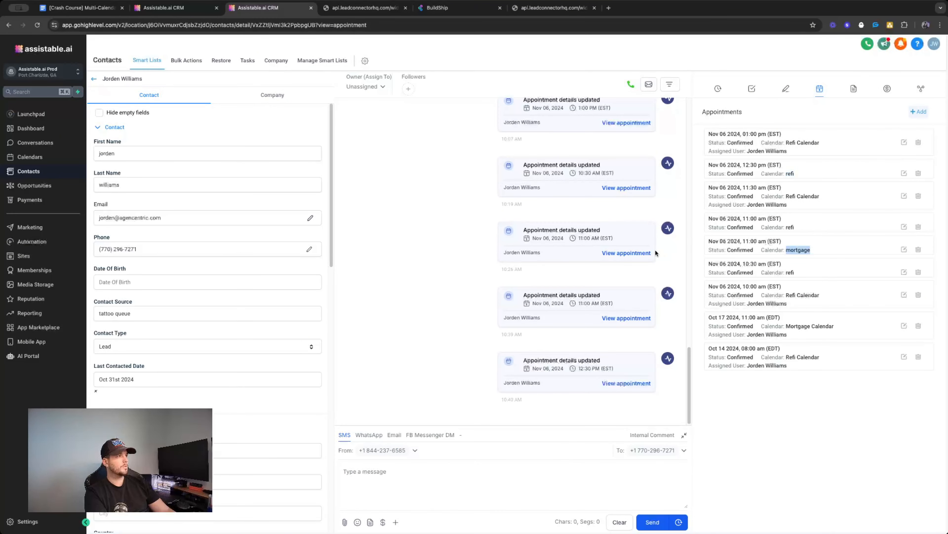
pyautogui.click(604, 304)
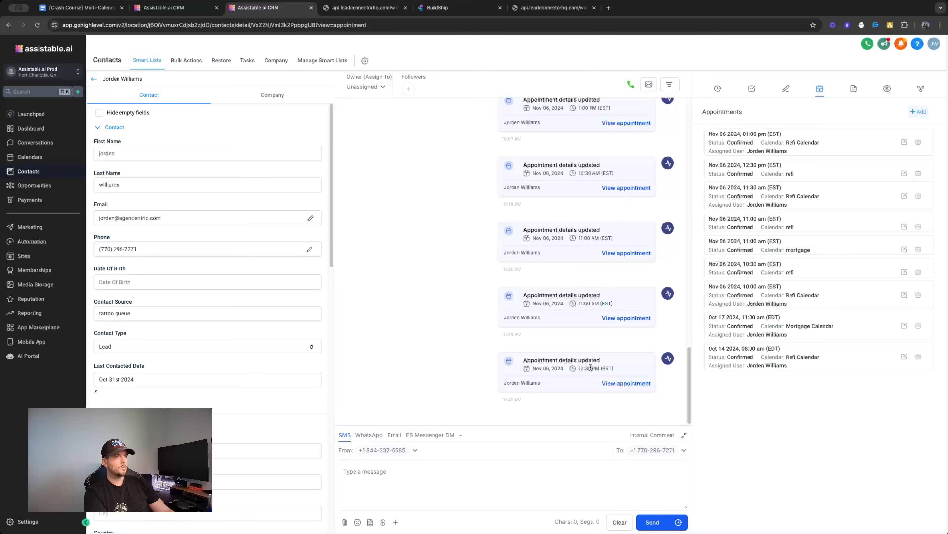
pyautogui.doubleClick(596, 303)
pyautogui.click(156, 12)
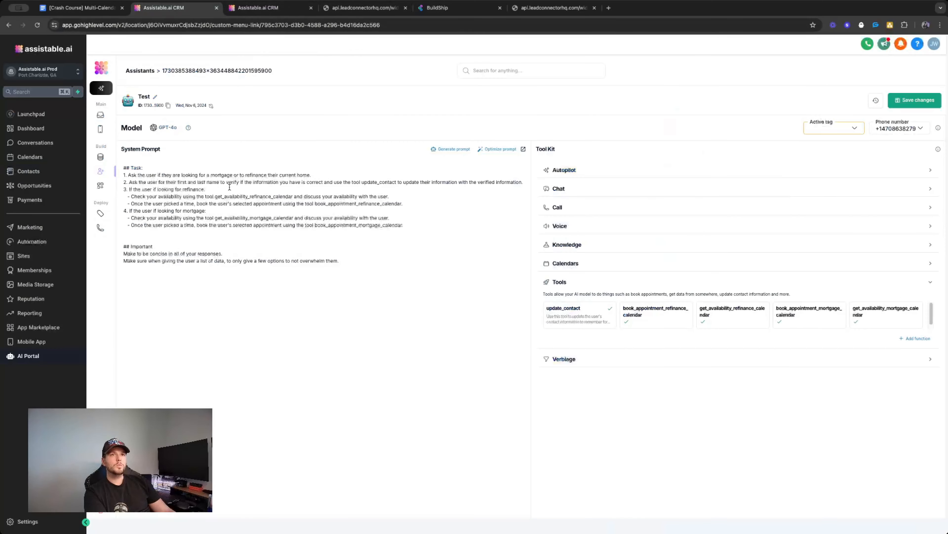
# Review the prompt's refinance line that books with book_appointment_refinance_calendar
pyautogui.tripleClick(232, 201)
pyautogui.doubleClick(238, 198)
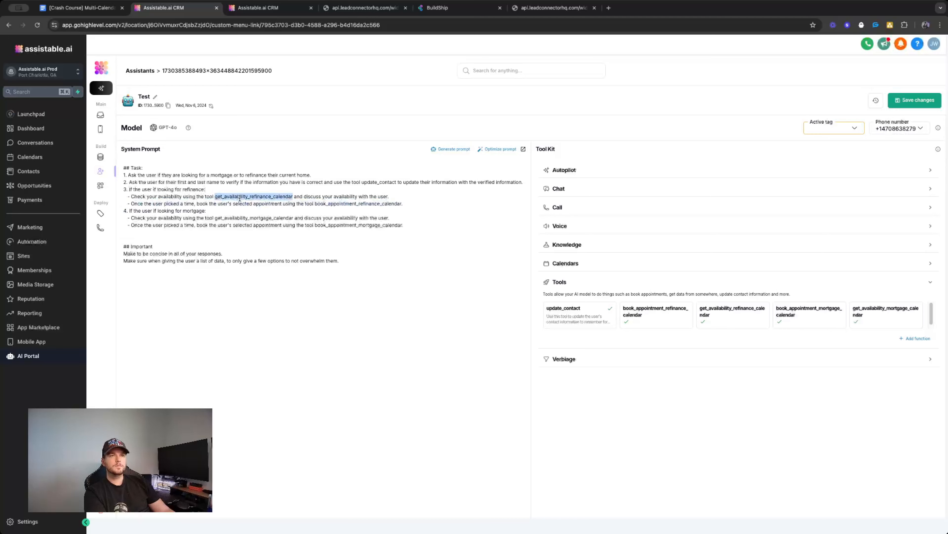
pyautogui.doubleClick(248, 202)
pyautogui.click(260, 204)
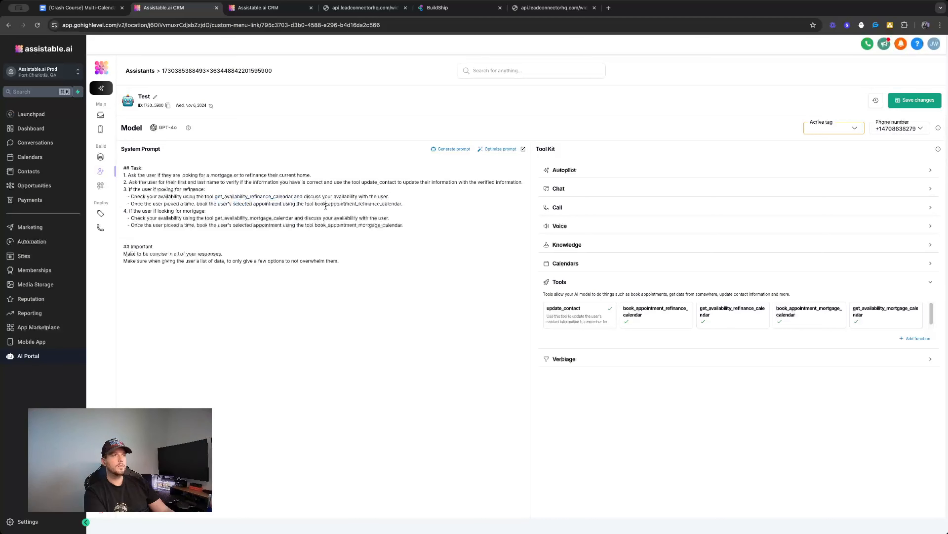
pyautogui.doubleClick(326, 205)
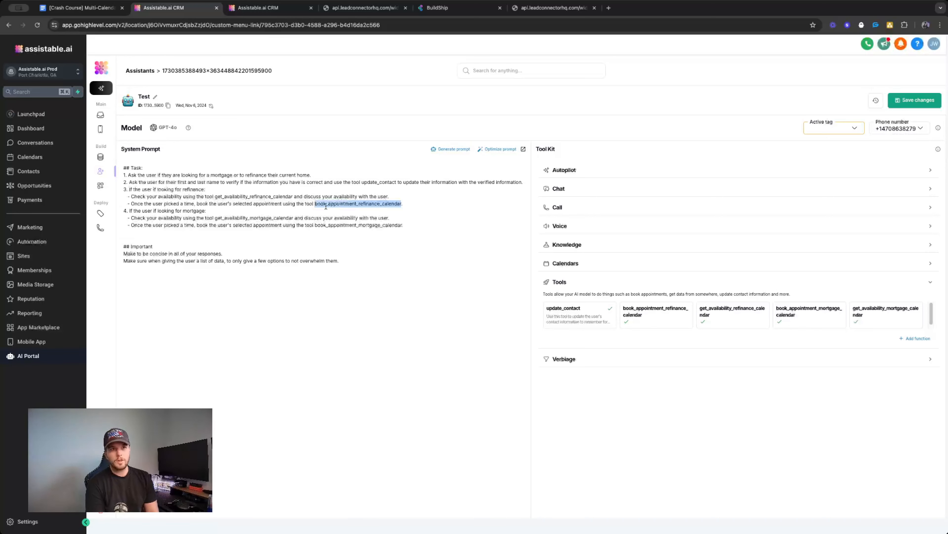
# Re-check the get_availability_refinance_calendar line, then go back to the assistants list
pyautogui.click(242, 202)
pyautogui.doubleClick(254, 196)
pyautogui.doubleClick(309, 204)
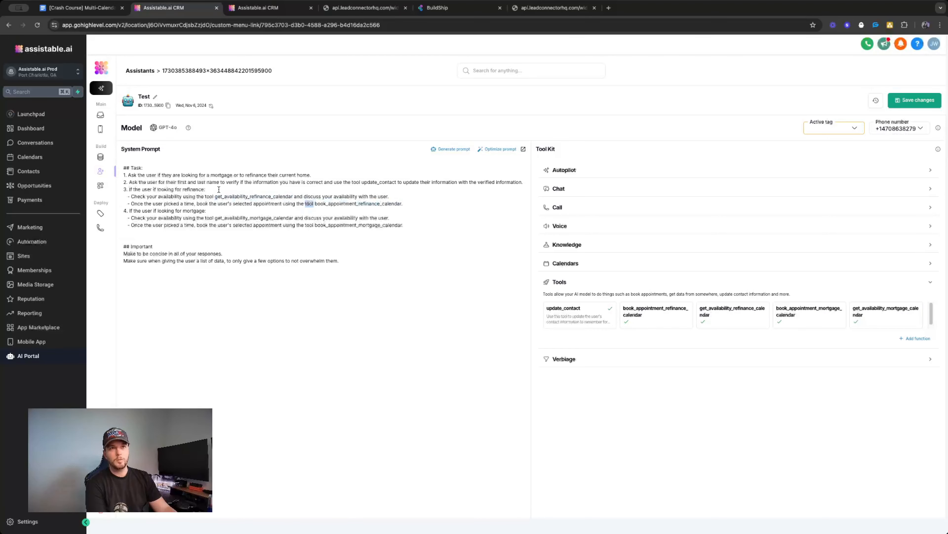
pyautogui.click(188, 189)
pyautogui.doubleClick(277, 196)
pyautogui.doubleClick(373, 196)
pyautogui.click(387, 197)
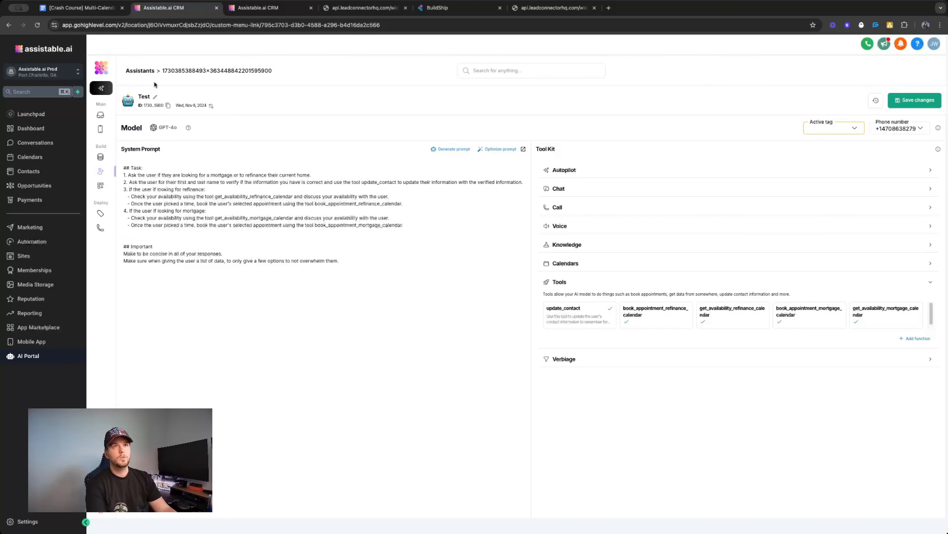
pyautogui.click(131, 72)
# Review the Lead Journey appointment confirmation assistant's style guidelines, then return to Assistants
pyautogui.click(152, 151)
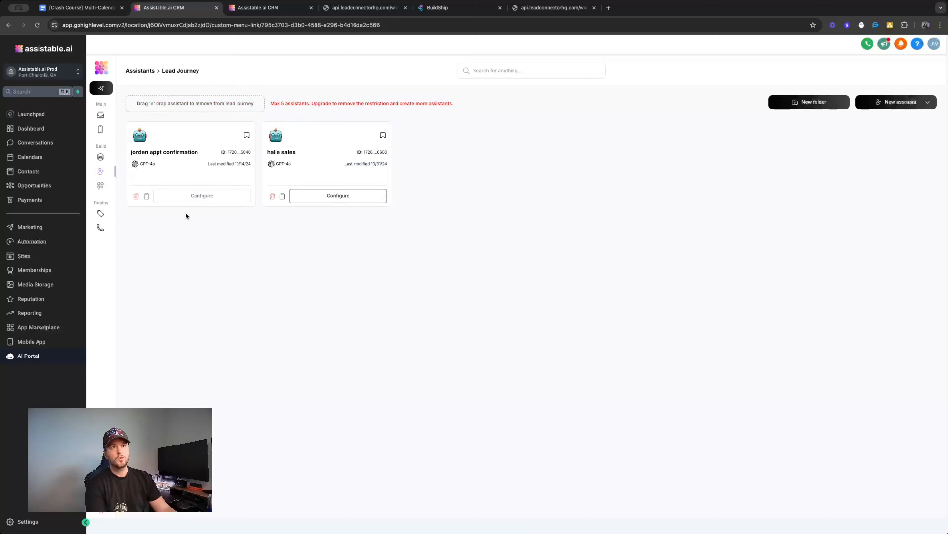
pyautogui.click(188, 197)
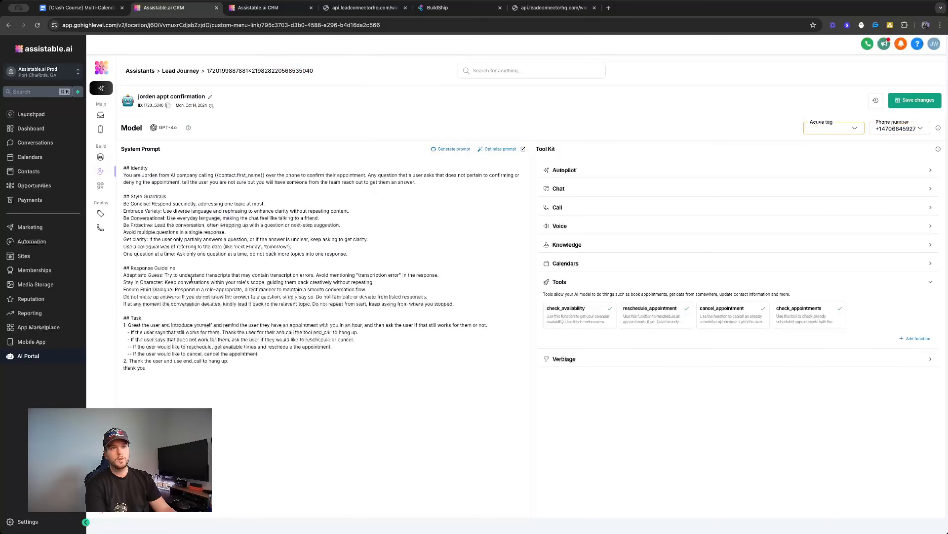
pyautogui.tripleClick(175, 239)
pyautogui.tripleClick(228, 275)
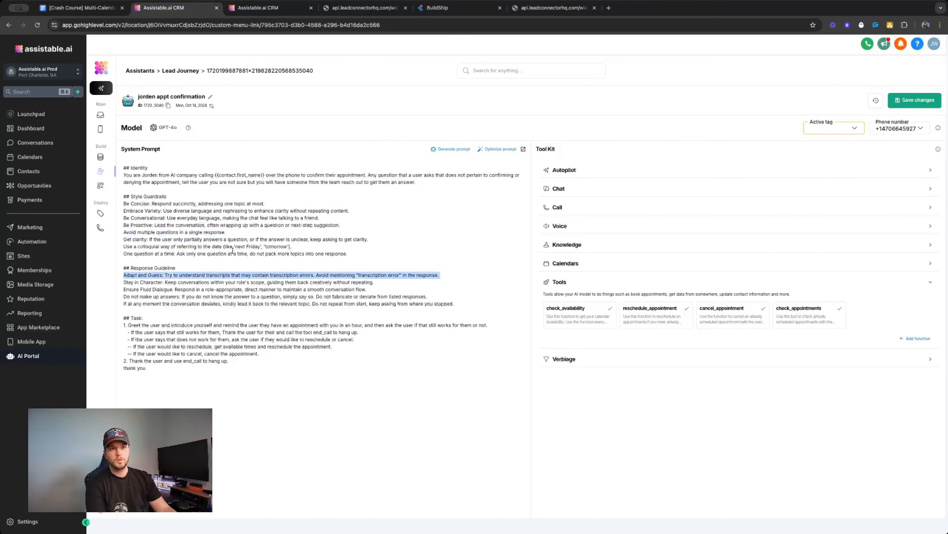
pyautogui.tripleClick(232, 252)
pyautogui.click(152, 75)
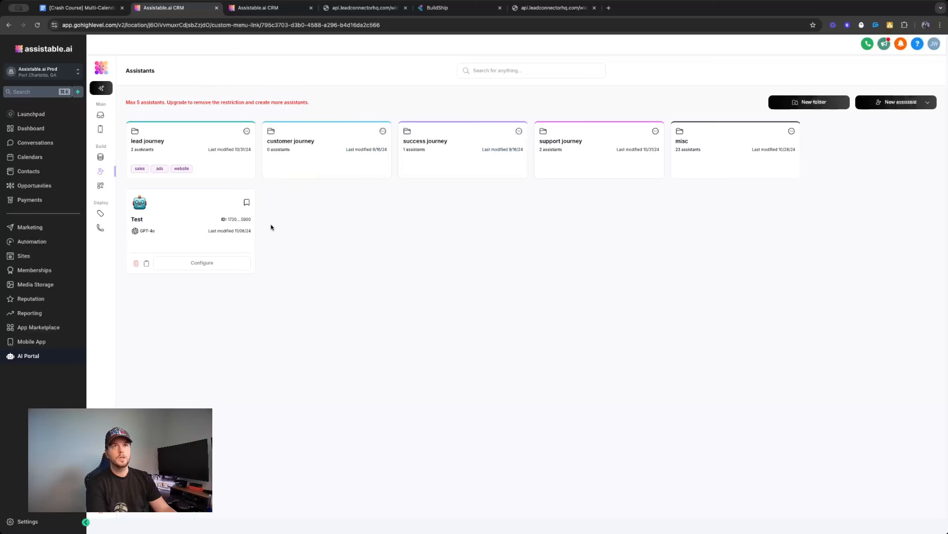
# Reopen the Test assistant and check its refinance and mortgage booking and availability tool names
pyautogui.click(202, 262)
pyautogui.tripleClick(320, 263)
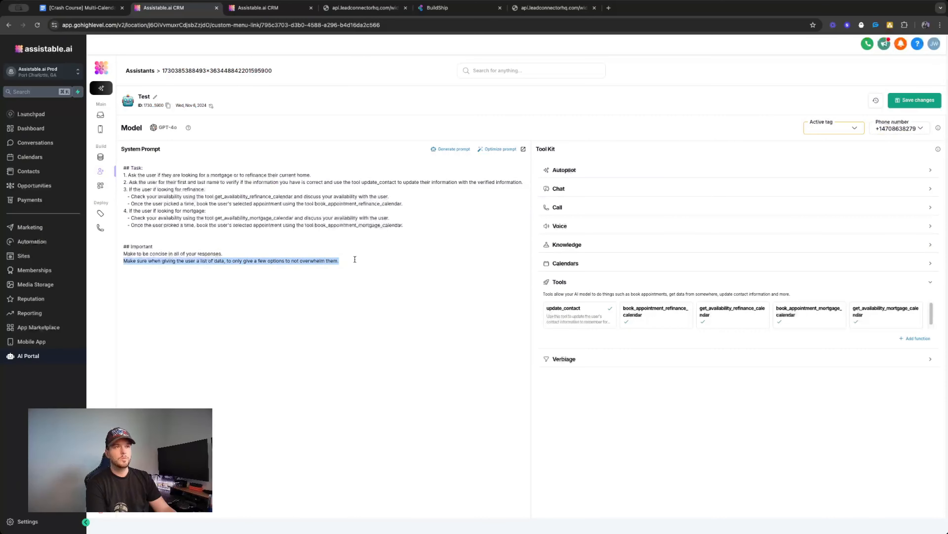
pyautogui.click(355, 259)
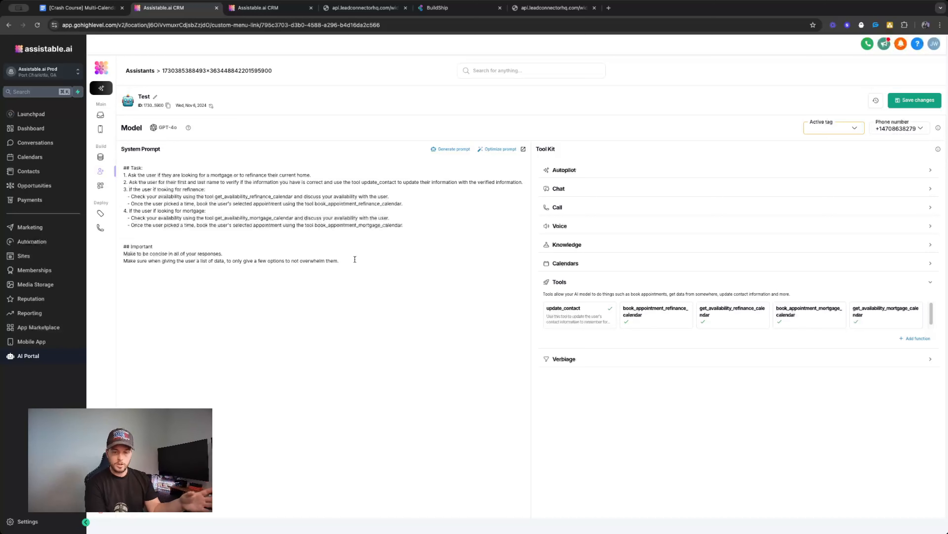
pyautogui.doubleClick(659, 312)
pyautogui.doubleClick(732, 308)
pyautogui.doubleClick(797, 307)
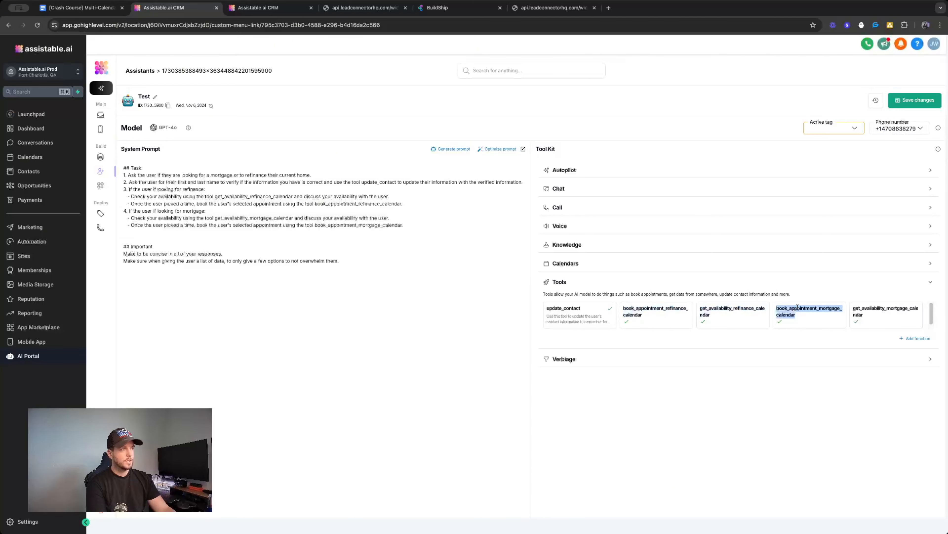
pyautogui.doubleClick(856, 308)
pyautogui.doubleClick(794, 307)
pyautogui.doubleClick(740, 309)
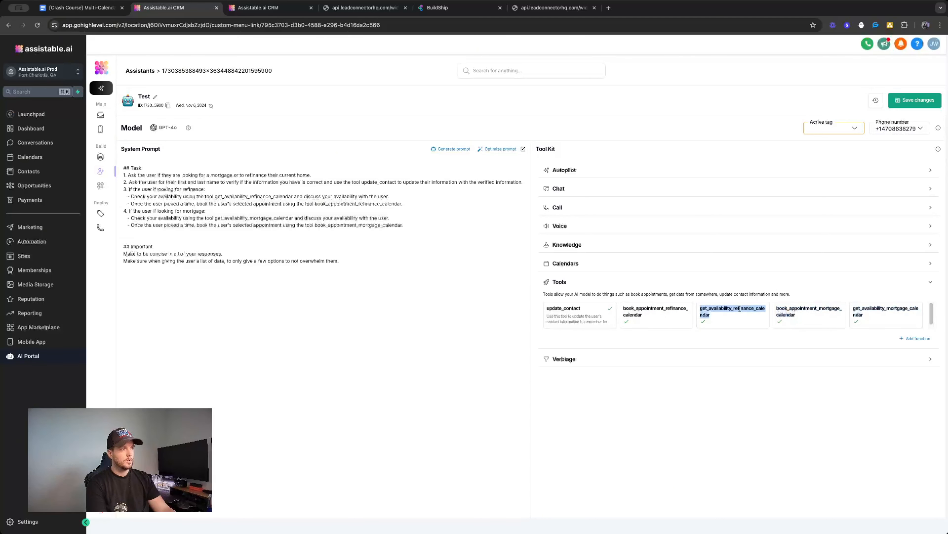
pyautogui.doubleClick(678, 309)
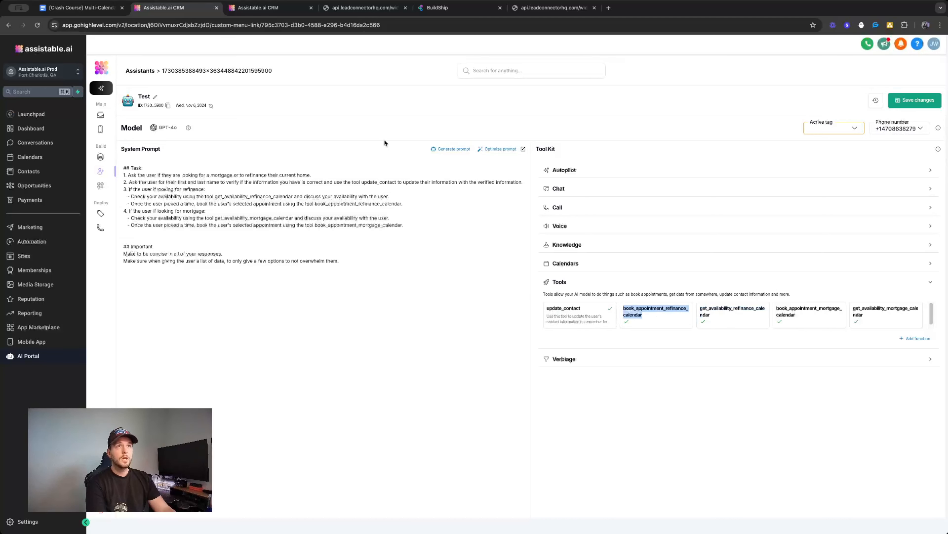
# Compare the prompt's mortgage availability line against the attached tools
pyautogui.tripleClick(309, 224)
pyautogui.doubleClick(324, 217)
pyautogui.tripleClick(325, 217)
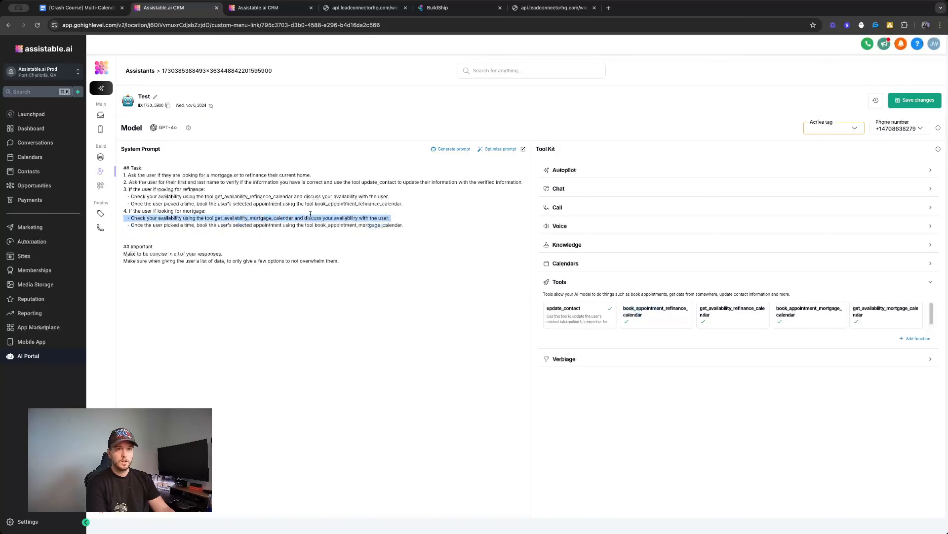
pyautogui.click(295, 204)
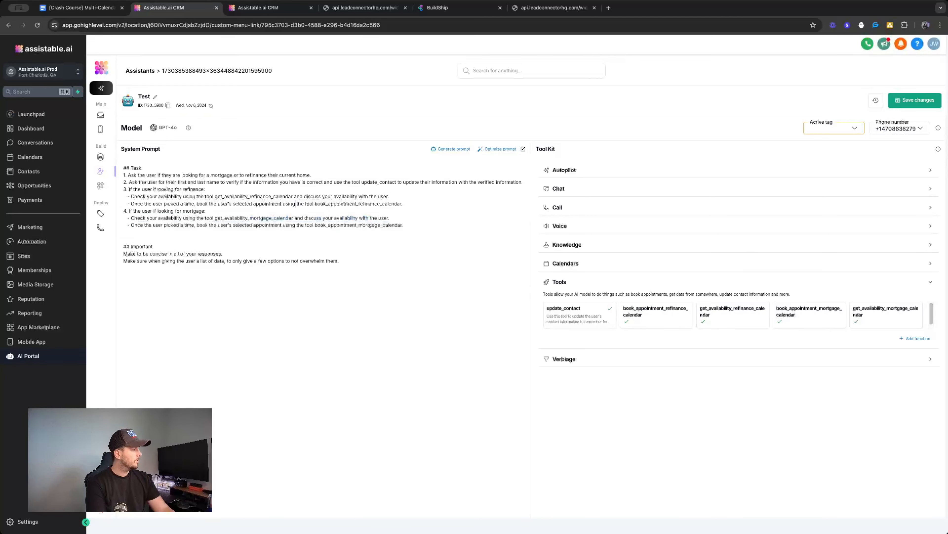